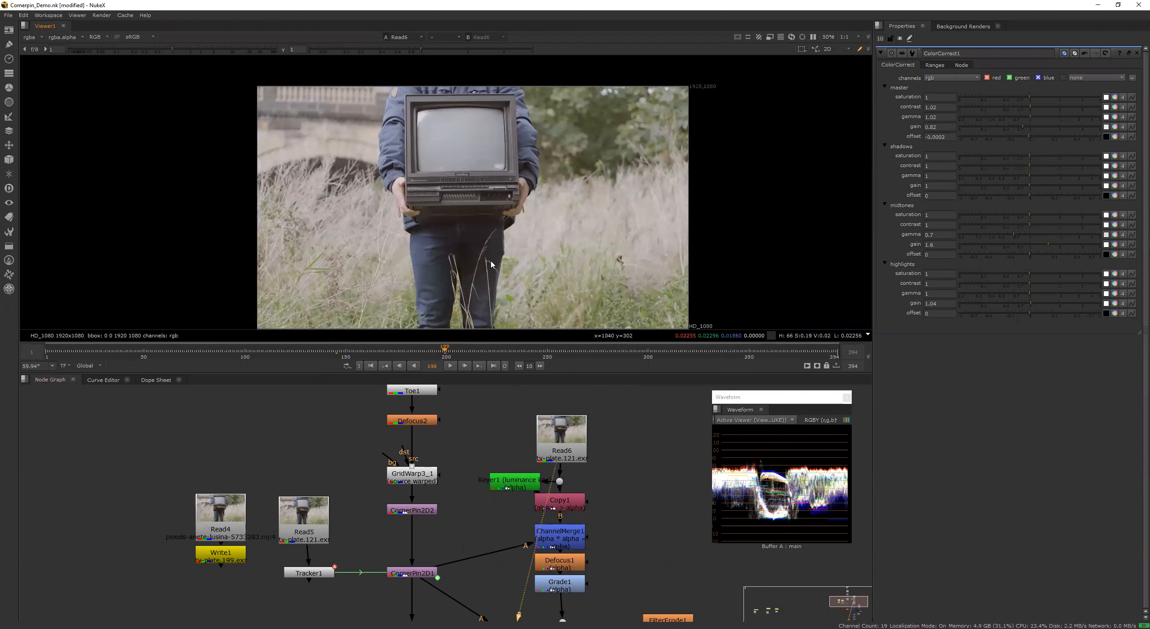
# Step: Inspect the TV held in the Read6 plate and go to frame 251
pyautogui.scroll(-2, 495, 262)
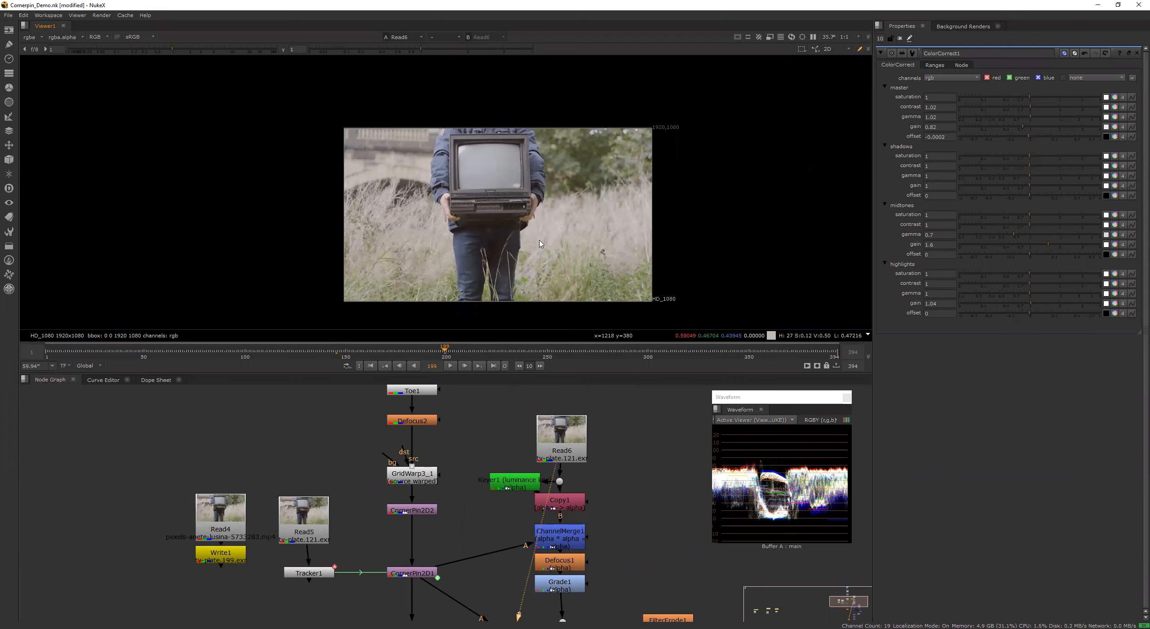
pyautogui.scroll(4, 517, 180)
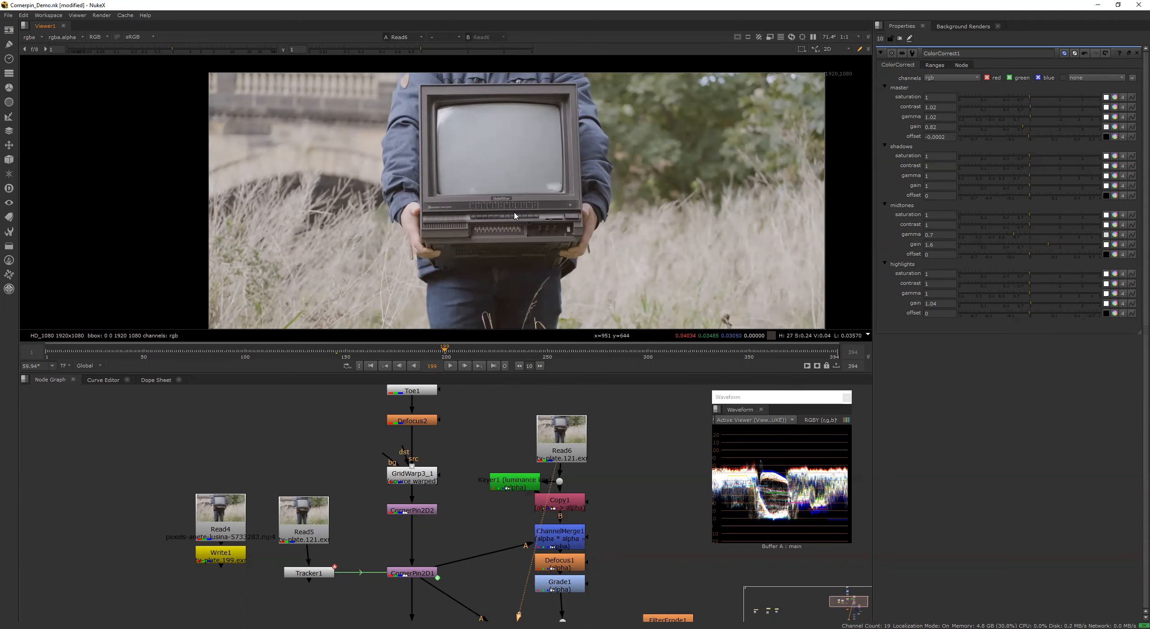
pyautogui.scroll(-4, 671, 172)
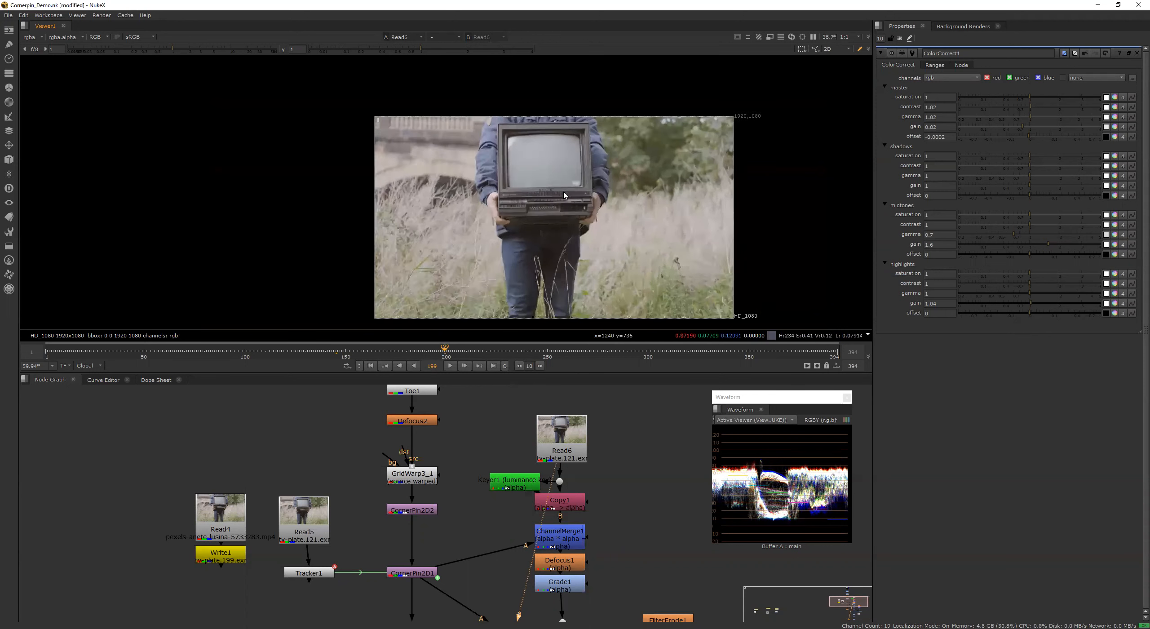
pyautogui.moveTo(580, 447); pyautogui.dragTo(578, 481, button='middle')
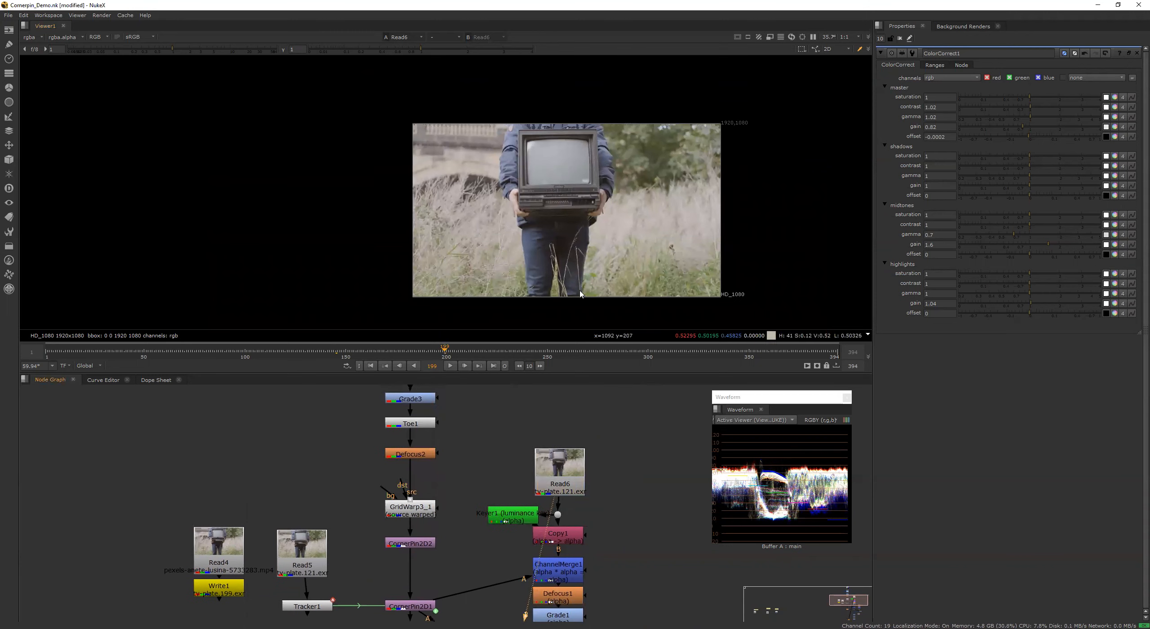
pyautogui.click(549, 351)
pyautogui.scroll(-2, 580, 257)
pyautogui.moveTo(608, 447); pyautogui.dragTo(676, 530, button='middle')
pyautogui.scroll(3, 555, 173)
pyautogui.scroll(5, 615, 286)
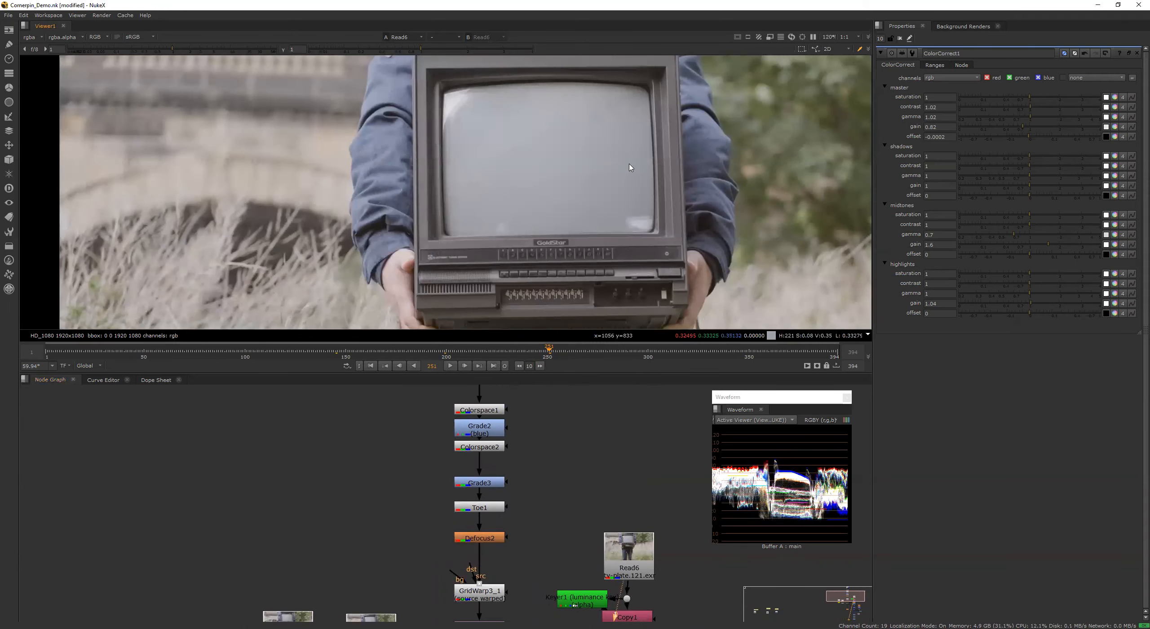
pyautogui.moveTo(543, 466); pyautogui.dragTo(577, 499, button='middle')
pyautogui.scroll(-6, 578, 499)
pyautogui.scroll(7, 589, 576)
# Step: Disable all the nodes below ColorBars1 from Colorspace1 through GridWarp3_1
pyautogui.moveTo(546, 400); pyautogui.dragTo(573, 550, button='middle')
pyautogui.press('space')
pyautogui.scroll(-5, 562, 434)
pyautogui.scroll(3, 585, 411)
pyautogui.scroll(2, 497, 238)
pyautogui.moveTo(498, 238); pyautogui.dragTo(625, 450)
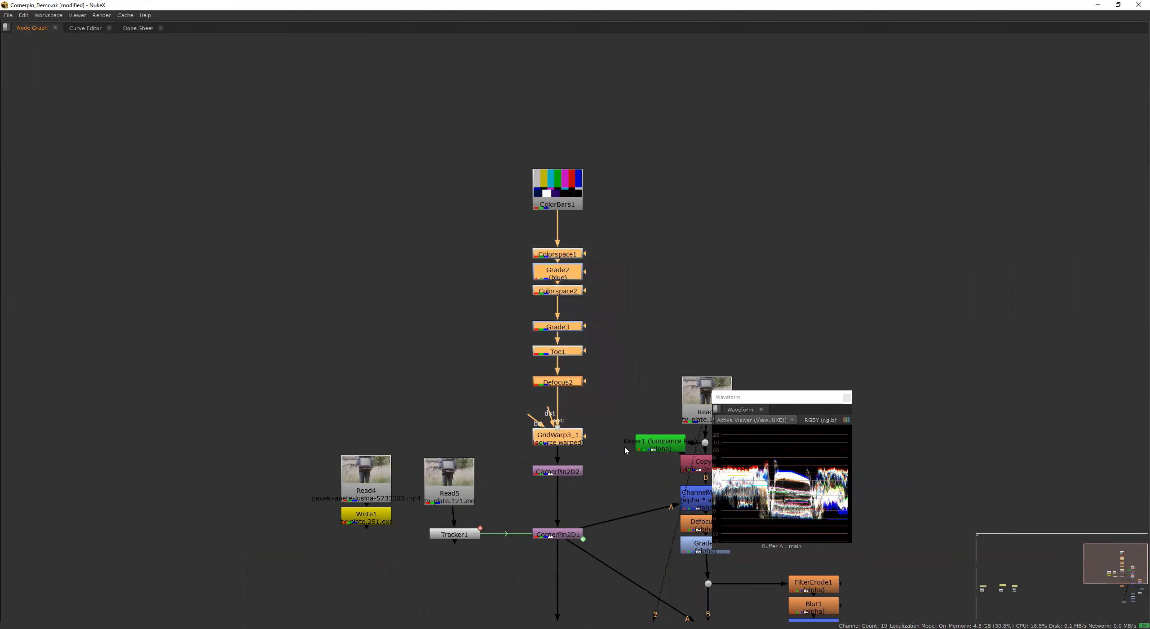
pyautogui.press('d')
pyautogui.click(599, 445)
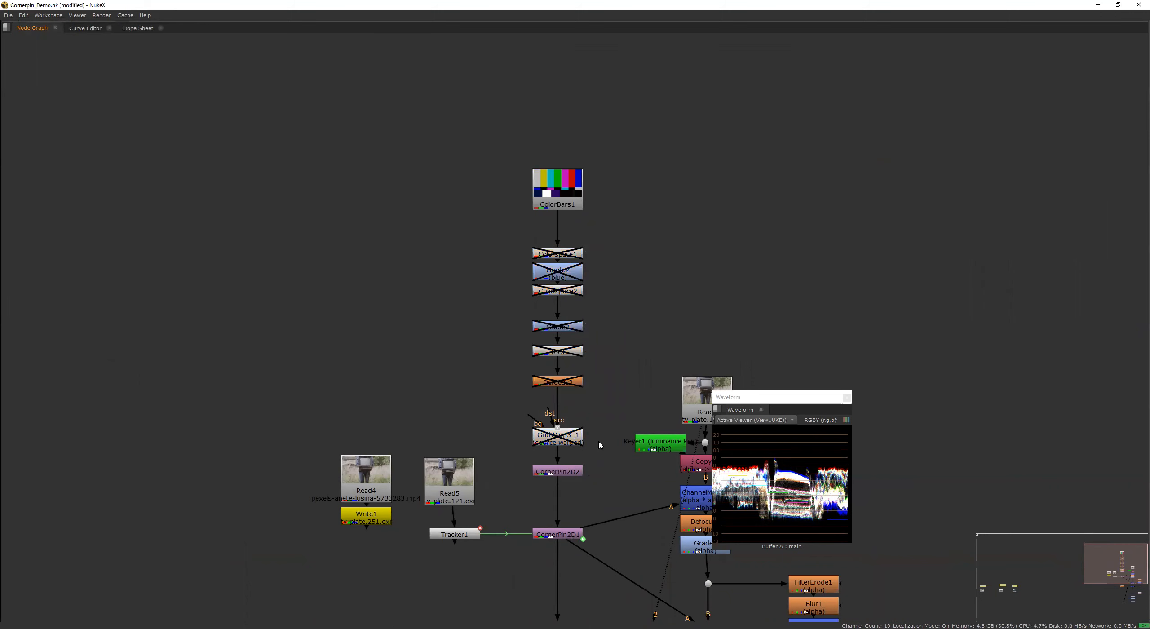
# Step: Display the ColorBars1 node's output in the viewer
pyautogui.click(578, 201)
pyautogui.moveTo(624, 287); pyautogui.dragTo(535, 211, button='middle')
pyautogui.press('1')
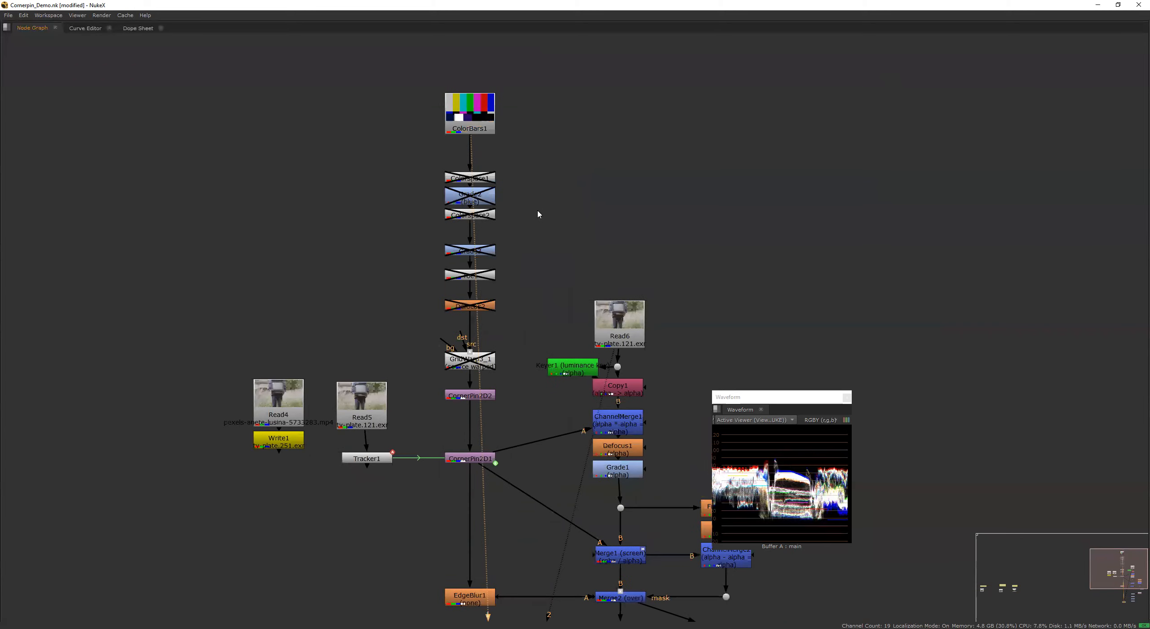
pyautogui.press('space')
pyautogui.scroll(-5, 551, 213)
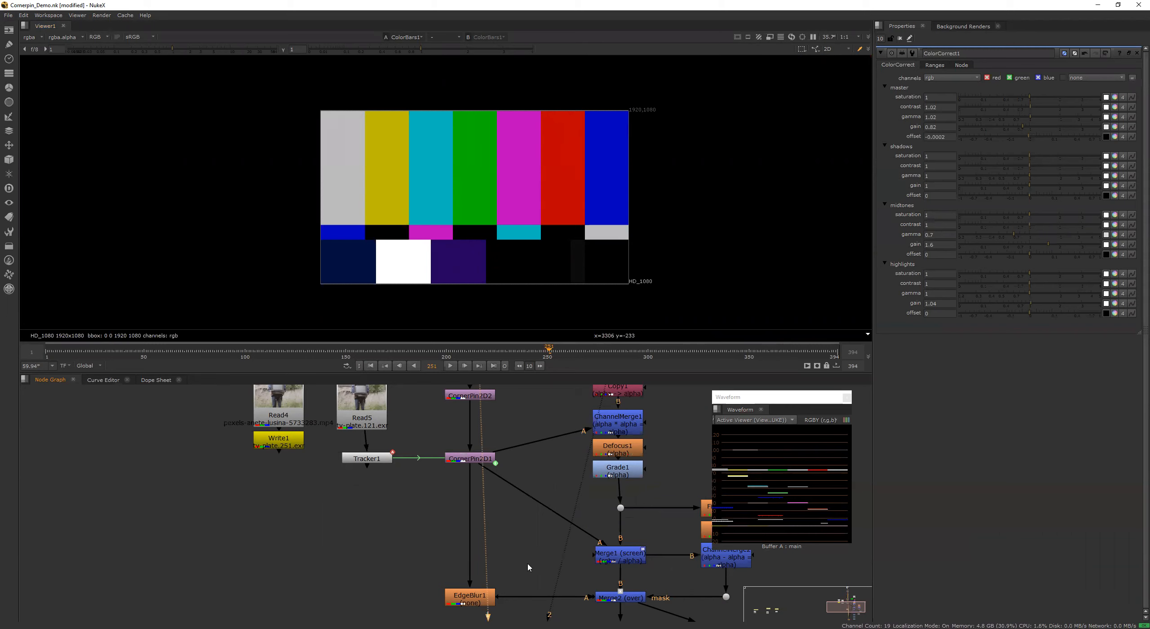
# Step: Examine the node tree around the disabled nodes, the two corner pins and Tracker1
pyautogui.scroll(-3, 519, 497)
pyautogui.moveTo(539, 398); pyautogui.dragTo(600, 508, button='middle')
pyautogui.scroll(3, 561, 471)
pyautogui.scroll(-2, 601, 508)
pyautogui.moveTo(604, 557); pyautogui.dragTo(583, 539, button='middle')
pyautogui.scroll(2, 517, 443)
pyautogui.scroll(2, 585, 481)
pyautogui.scroll(-3, 583, 540)
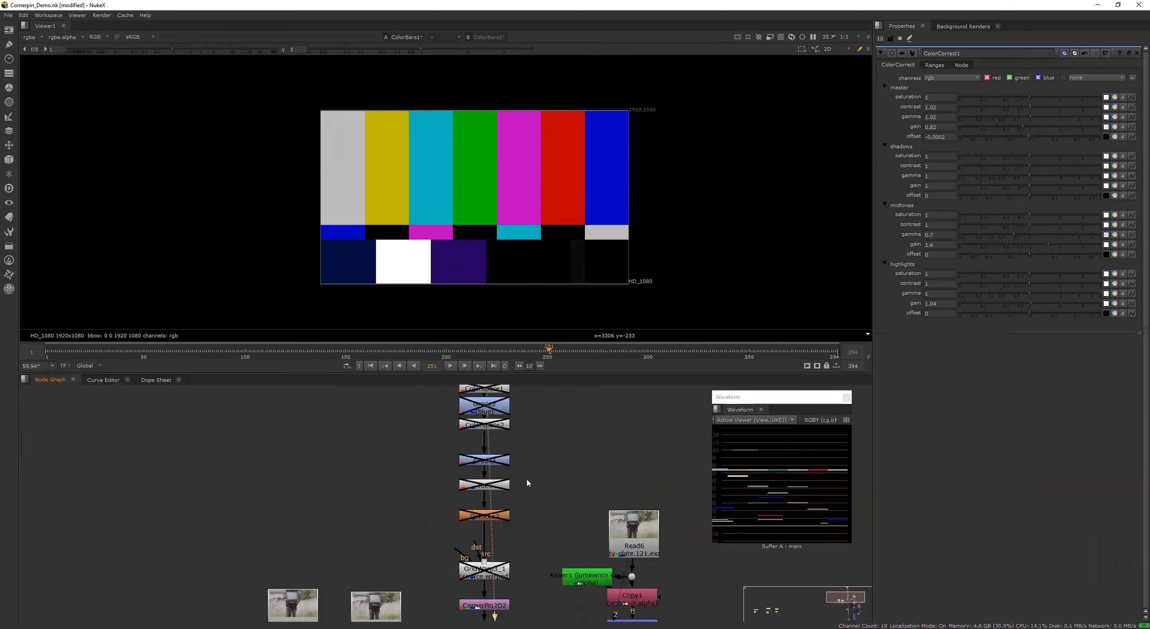
pyautogui.moveTo(536, 446); pyautogui.dragTo(570, 416, button='middle')
pyautogui.scroll(2, 585, 488)
pyautogui.moveTo(577, 539); pyautogui.dragTo(569, 487, button='middle')
pyautogui.scroll(6, 539, 511)
pyautogui.moveTo(539, 539); pyautogui.dragTo(538, 482, button='middle')
pyautogui.click(533, 453)
pyautogui.scroll(-6, 589, 517)
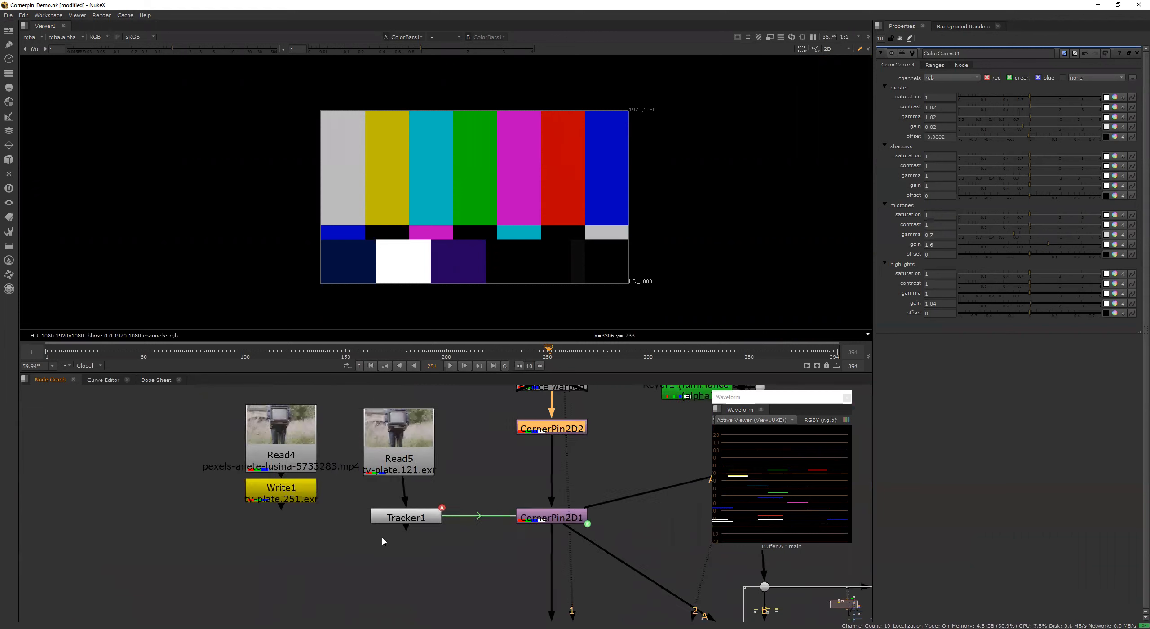
# Step: Place a copy of the ColorBars node in the empty area beside the existing node tree
pyautogui.click(384, 439)
pyautogui.hotkey('ctrl', 'v')
pyautogui.scroll(3, 606, 519)
pyautogui.moveTo(608, 518); pyautogui.dragTo(757, 367, button='middle')
# Step: Duplicate the Tracker1 node into the empty area below the copied color bars
pyautogui.click(210, 543)
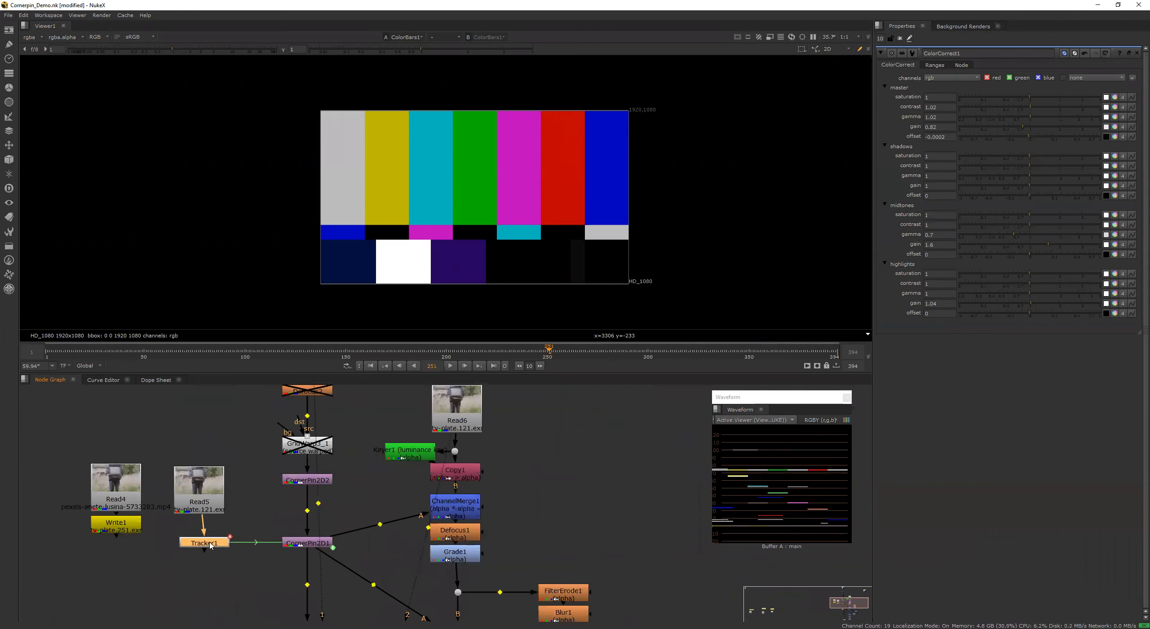
pyautogui.click(567, 480)
pyautogui.scroll(-4, 606, 478)
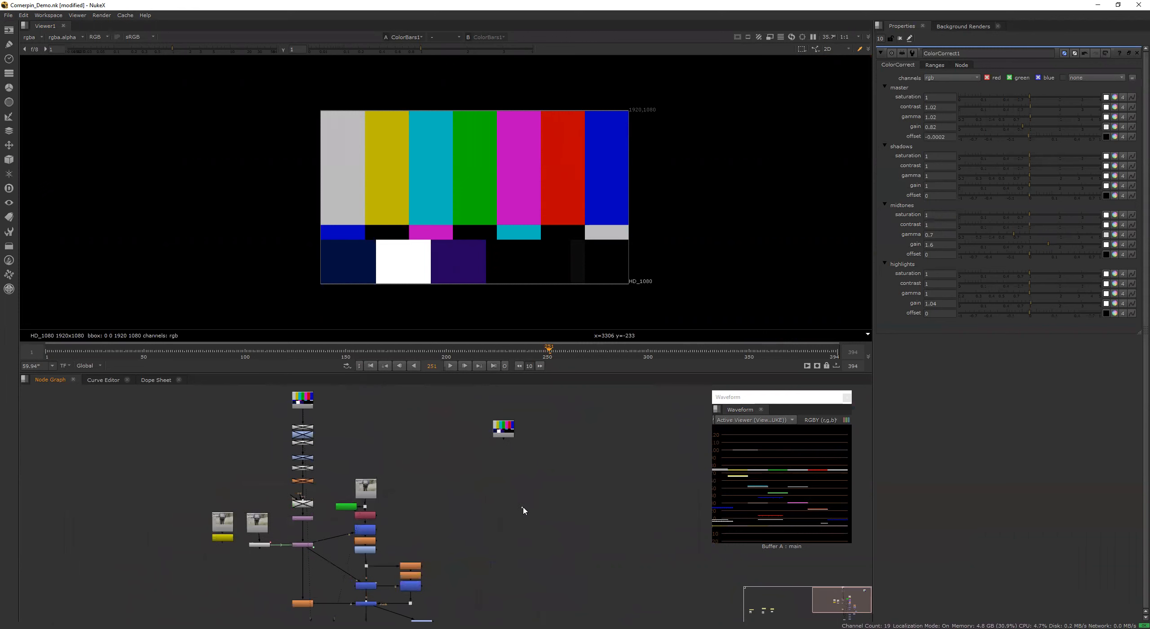
pyautogui.hotkey('ctrl', 'v')
pyautogui.scroll(4, 514, 508)
# Step: Select all four tracks in the duplicated tracker and export them as a CornerPin2D (use current frame) node
pyautogui.doubleClick(527, 509)
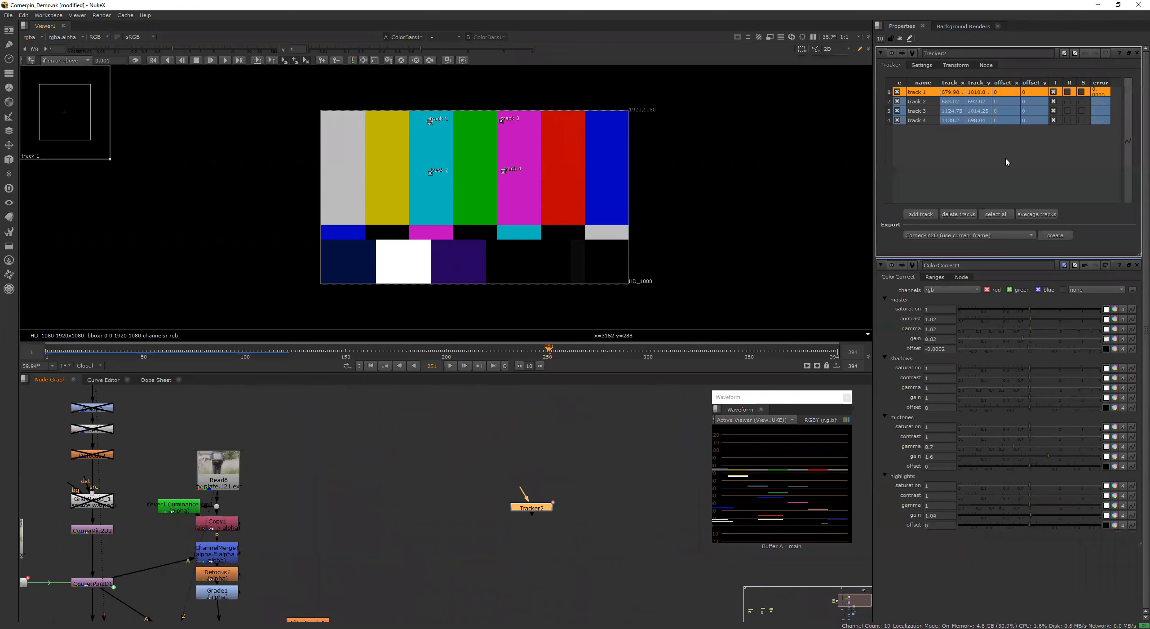
pyautogui.click(996, 214)
pyautogui.click(1054, 235)
pyautogui.scroll(-6, 631, 473)
# Step: Reposition the ColorBars2 node, add a new CornerPin node and connect it beneath the color bars
pyautogui.press('space')
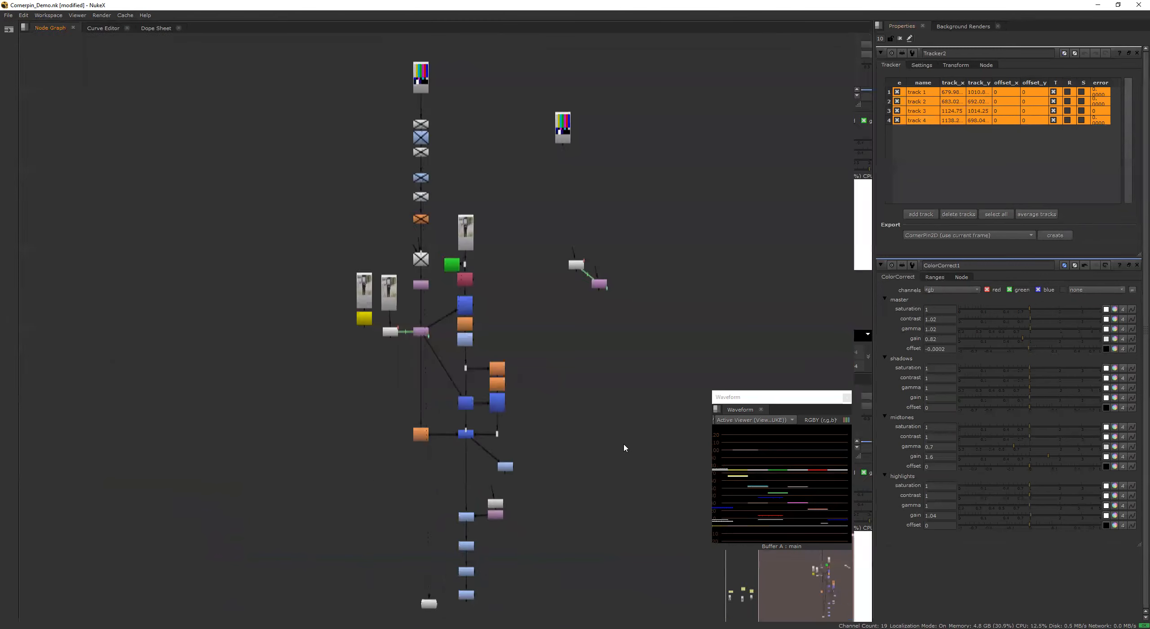
pyautogui.scroll(5, 588, 436)
pyautogui.moveTo(548, 403); pyautogui.dragTo(654, 442)
pyautogui.click(636, 497)
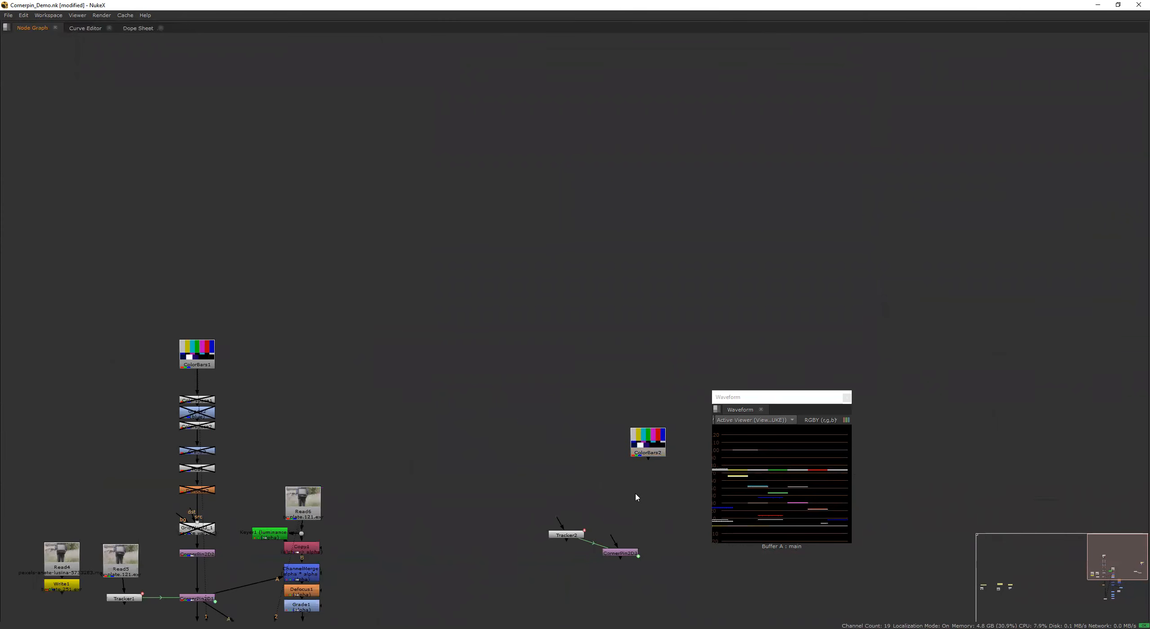
pyautogui.press('Tab')
pyautogui.write('cor')
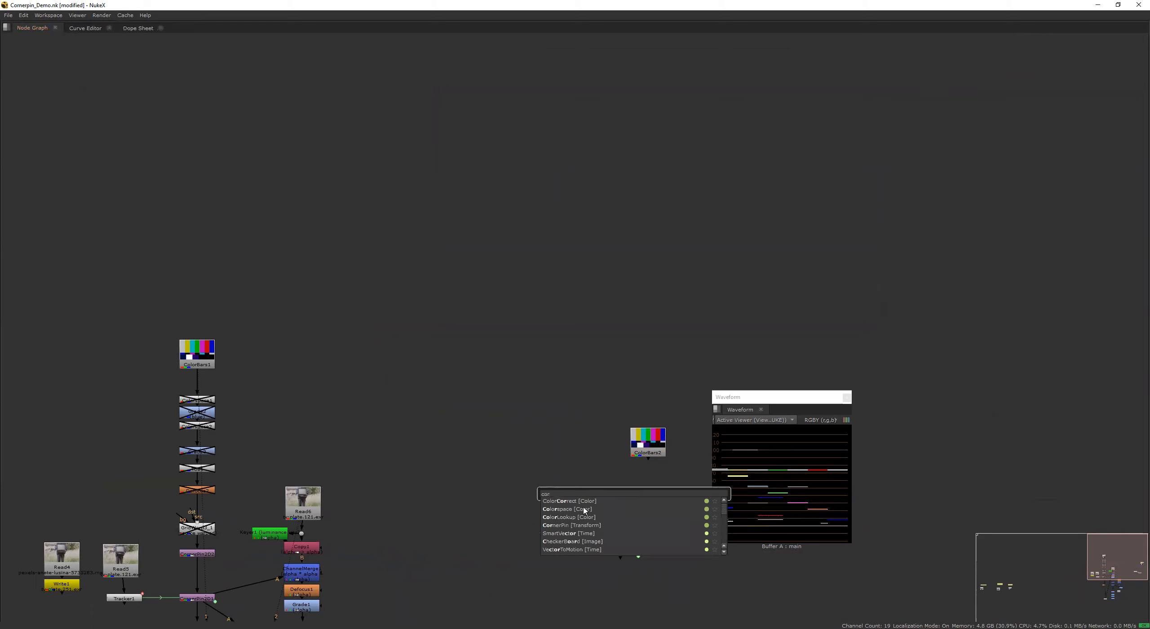
pyautogui.click(583, 527)
pyautogui.moveTo(668, 482); pyautogui.dragTo(653, 446)
pyautogui.moveTo(663, 502); pyautogui.dragTo(655, 501)
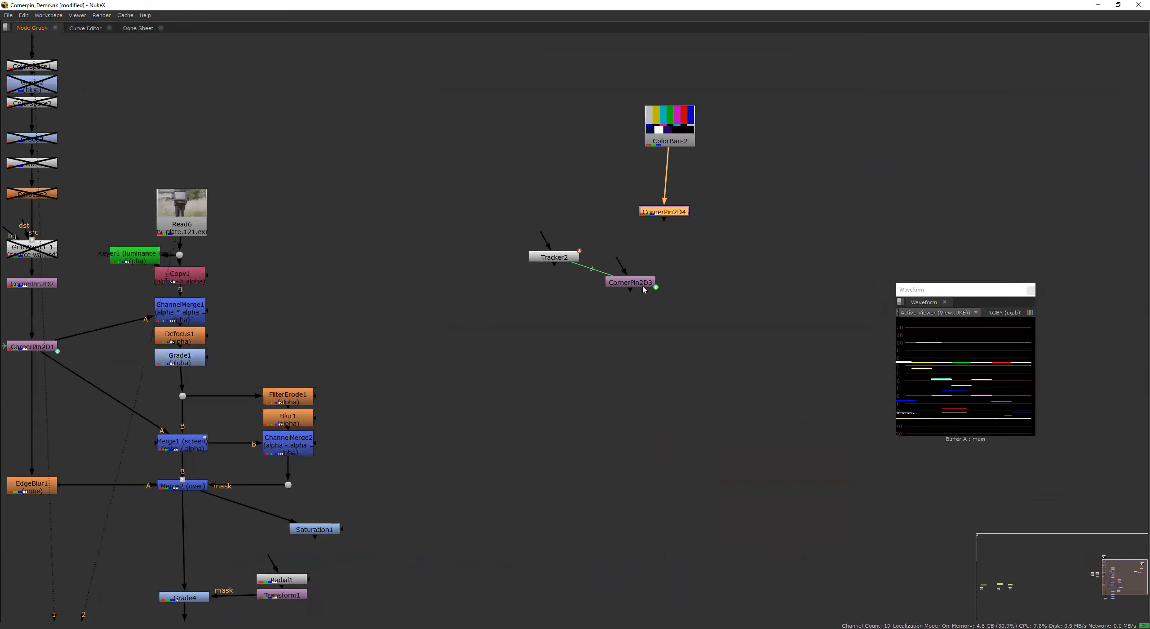
# Step: Connect the tracker-exported corner pin beneath the manually added corner pin
pyautogui.moveTo(632, 281); pyautogui.dragTo(675, 278)
pyautogui.scroll(-1, 674, 288)
pyautogui.scroll(-2, 673, 291)
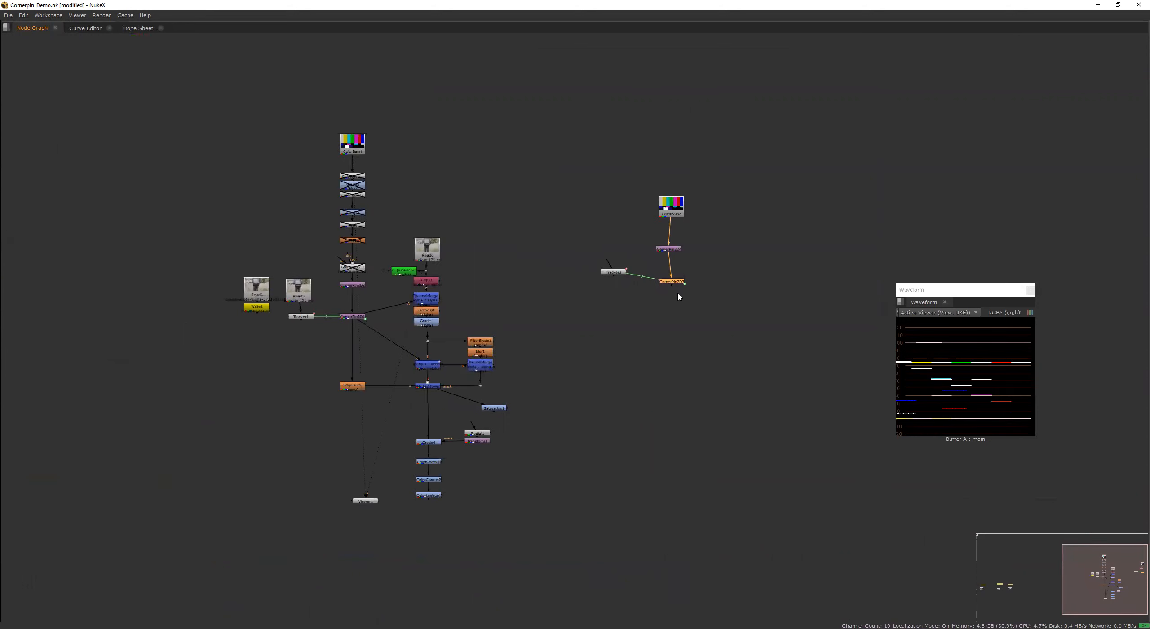
# Step: Duplicate the Read6 plate node beside the new color bars setup
pyautogui.click(426, 255)
pyautogui.hotkey('ctrl', 'v')
pyautogui.scroll(4, 719, 315)
# Step: Add a Merge node with the tracked corner pin as input A and the copied plate as input B
pyautogui.click(734, 352)
pyautogui.press('m')
pyautogui.moveTo(733, 352); pyautogui.dragTo(750, 230)
pyautogui.click(749, 396)
pyautogui.click(740, 387)
# Step: Display the new merge's output in the viewer and close all open node properties
pyautogui.press('space')
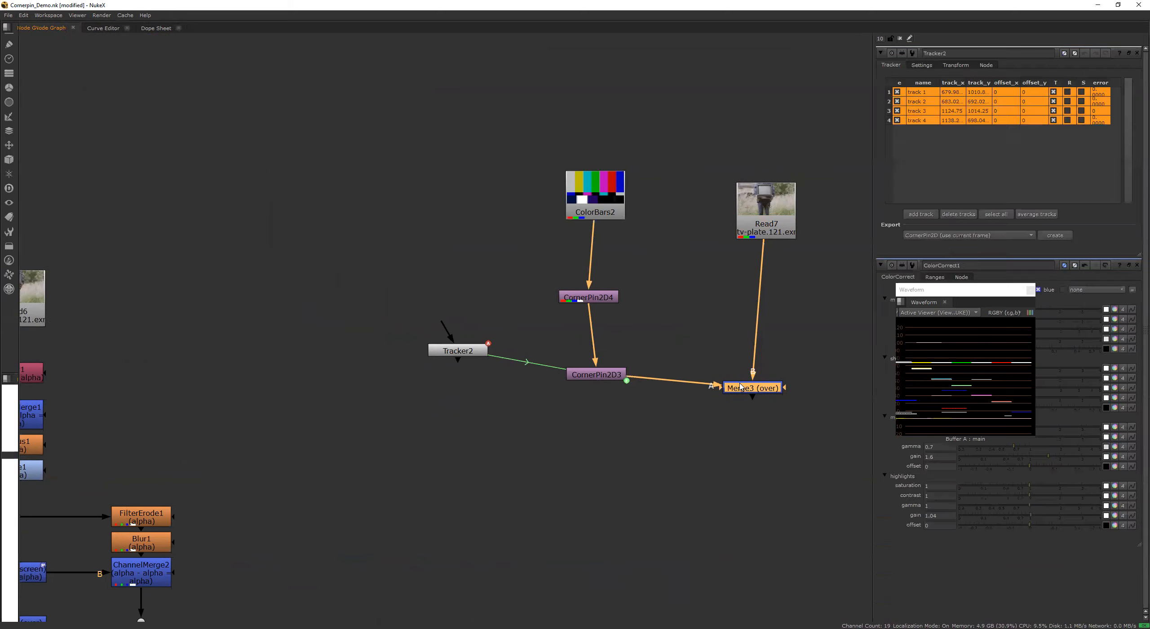
pyautogui.press('1')
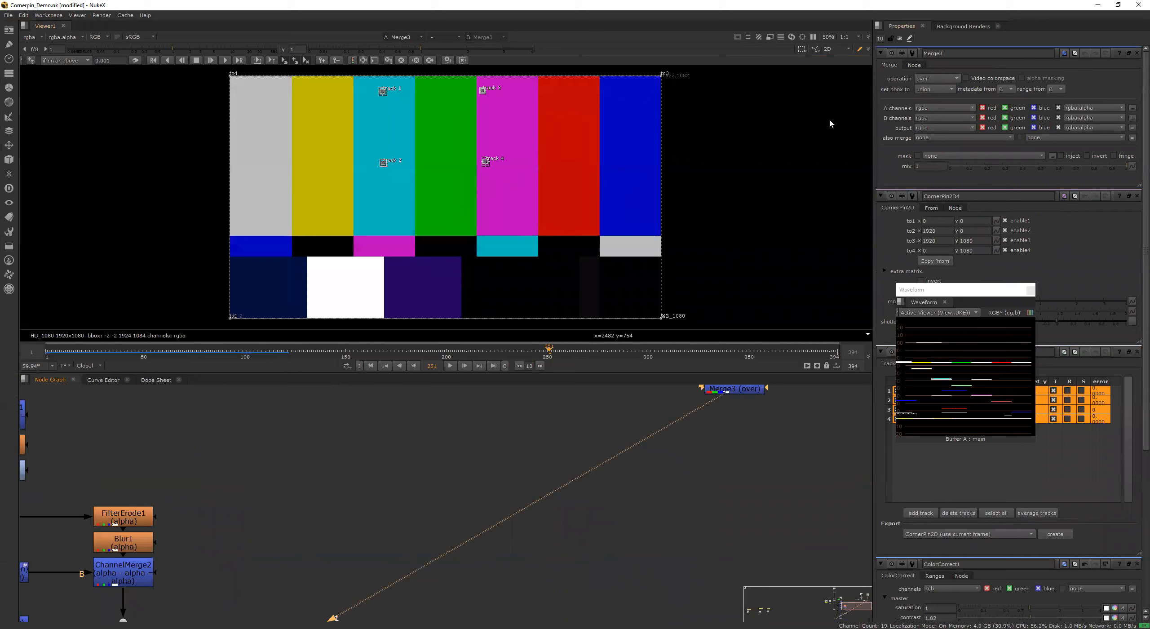
pyautogui.click(900, 39)
# Step: Set the Merge3 node's operation to screen
pyautogui.scroll(-3, 773, 465)
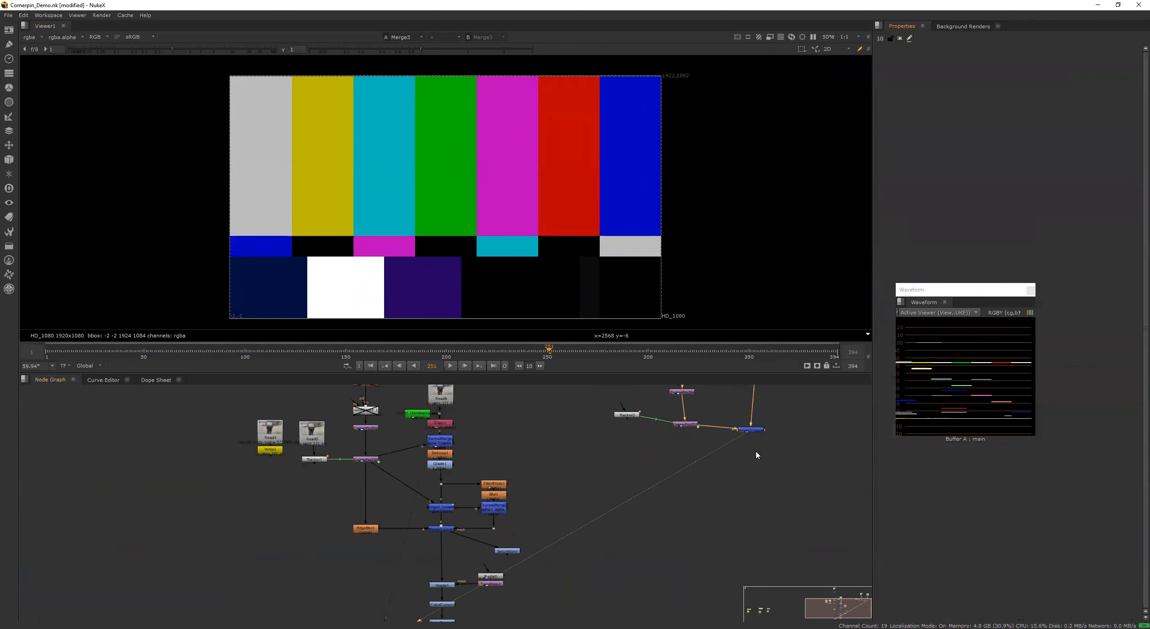
pyautogui.scroll(3, 728, 477)
pyautogui.scroll(-5, 719, 483)
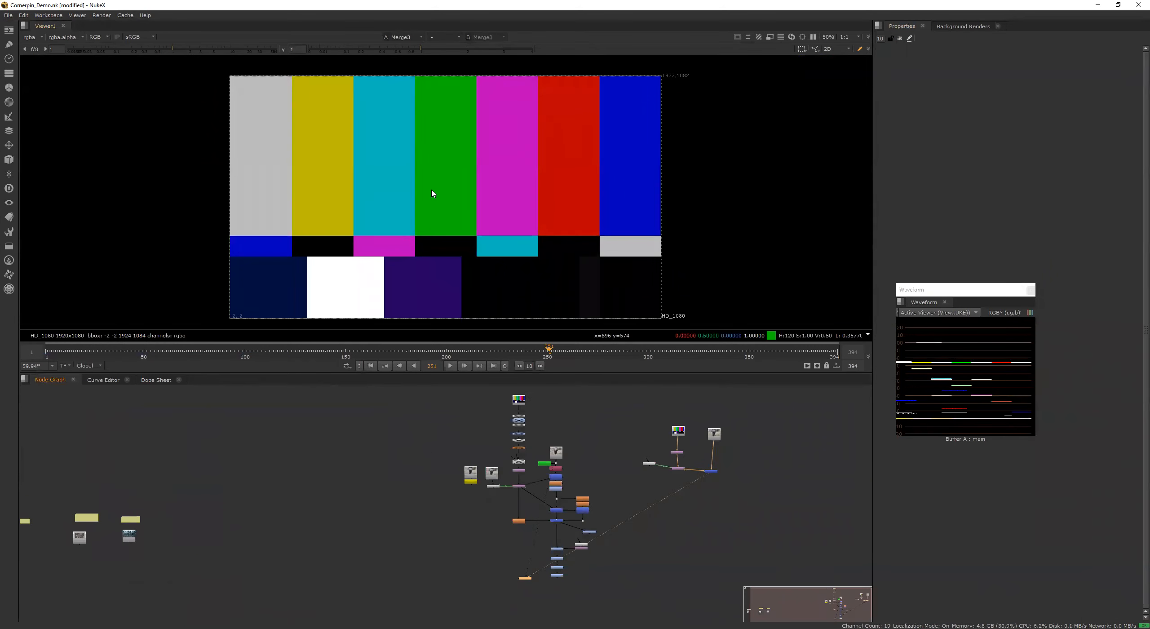
pyautogui.scroll(1, 609, 226)
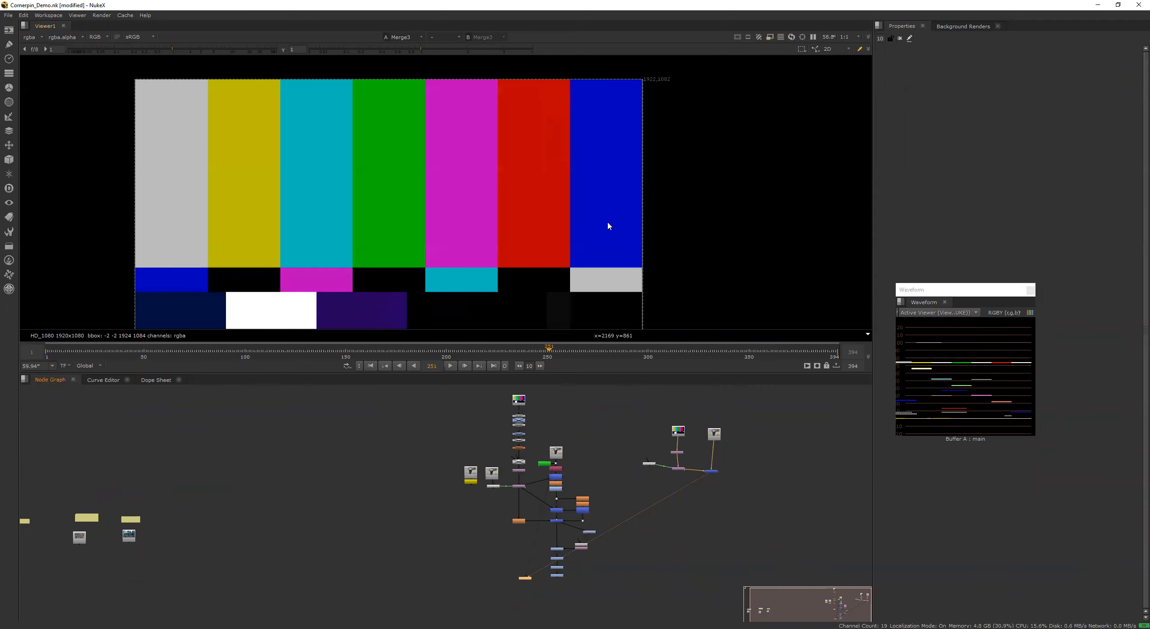
pyautogui.scroll(-3, 586, 234)
pyautogui.scroll(2, 748, 478)
pyautogui.scroll(2, 748, 479)
pyautogui.doubleClick(623, 430)
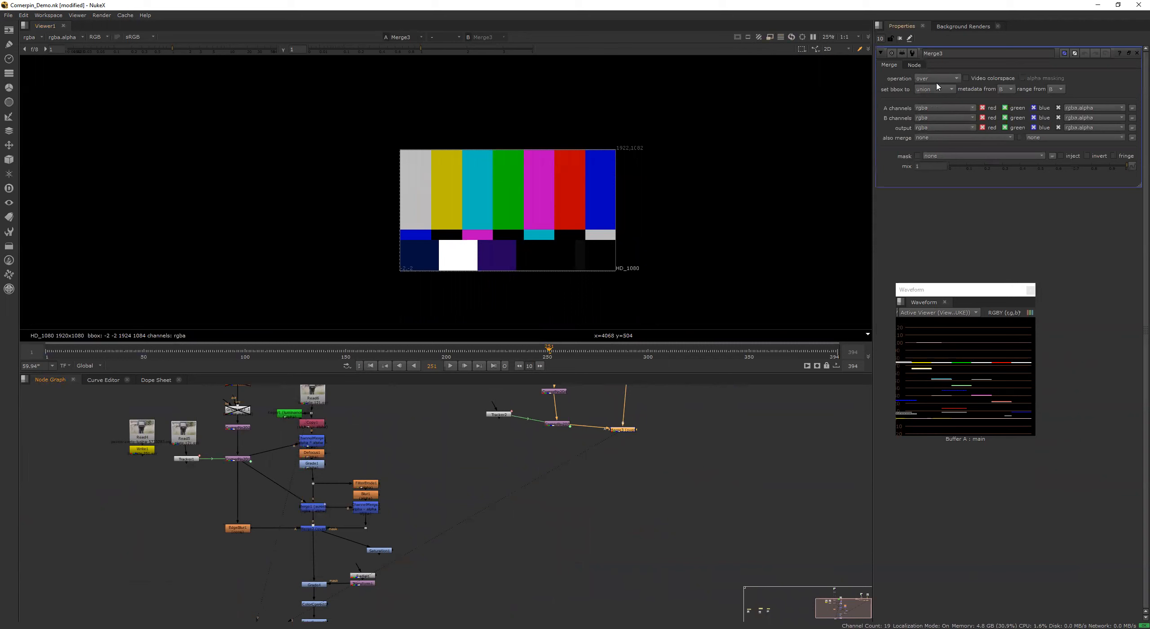
pyautogui.click(937, 79)
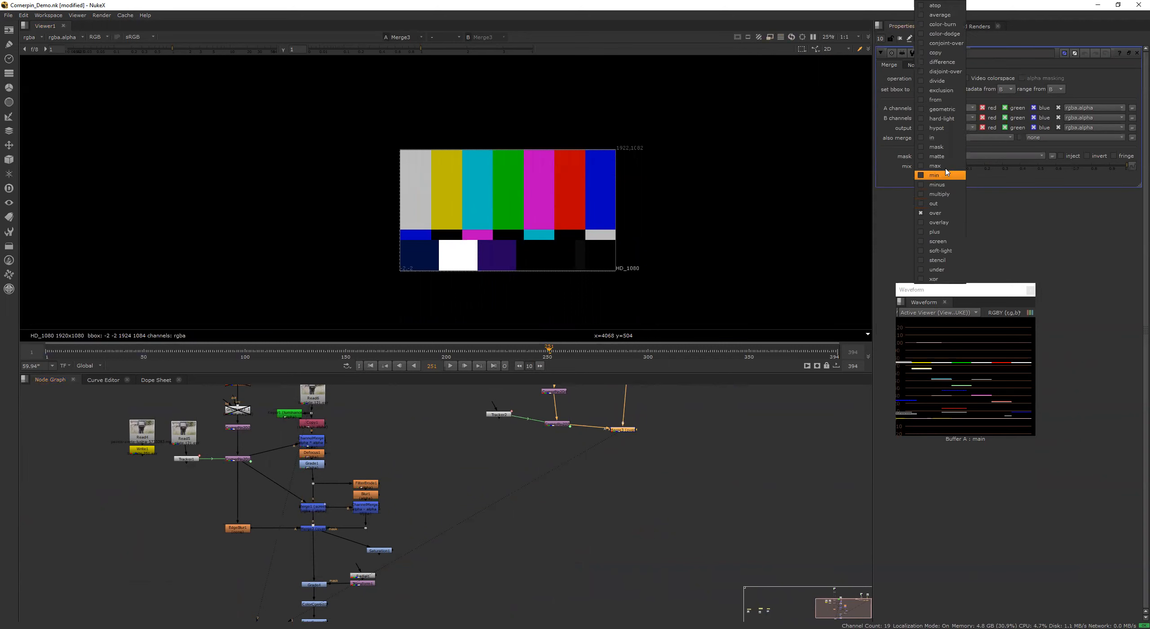
pyautogui.click(944, 244)
pyautogui.scroll(5, 562, 508)
# Step: Inspect the corner points of CornerPin2D3 and CornerPin2D4, and close all open properties
pyautogui.doubleClick(534, 528)
pyautogui.scroll(5, 539, 180)
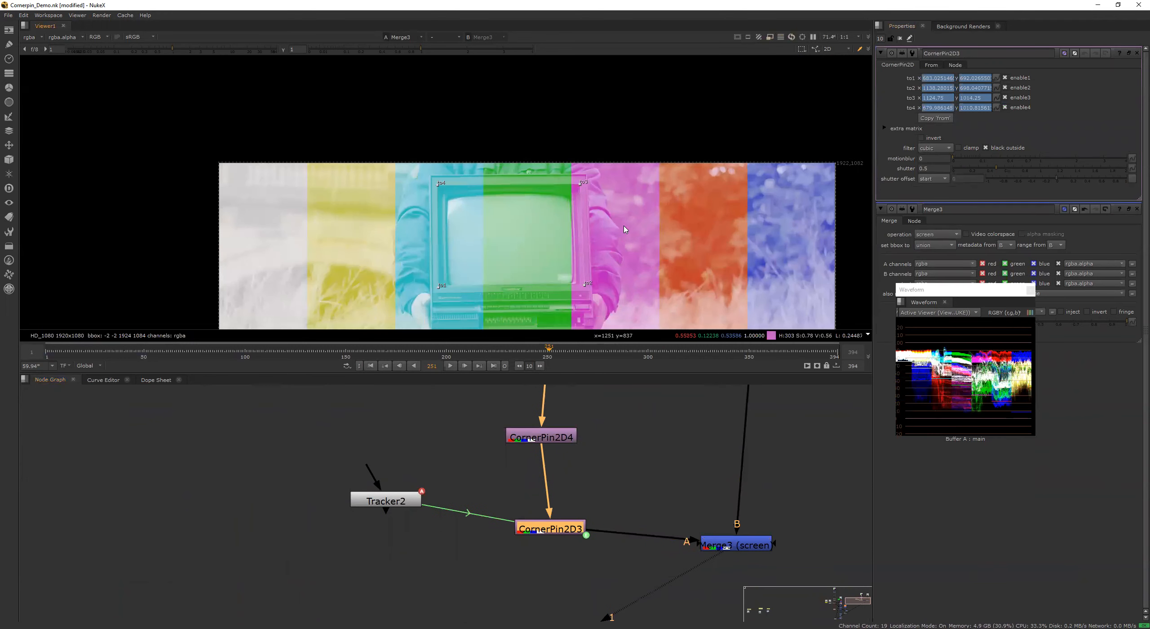
pyautogui.doubleClick(556, 440)
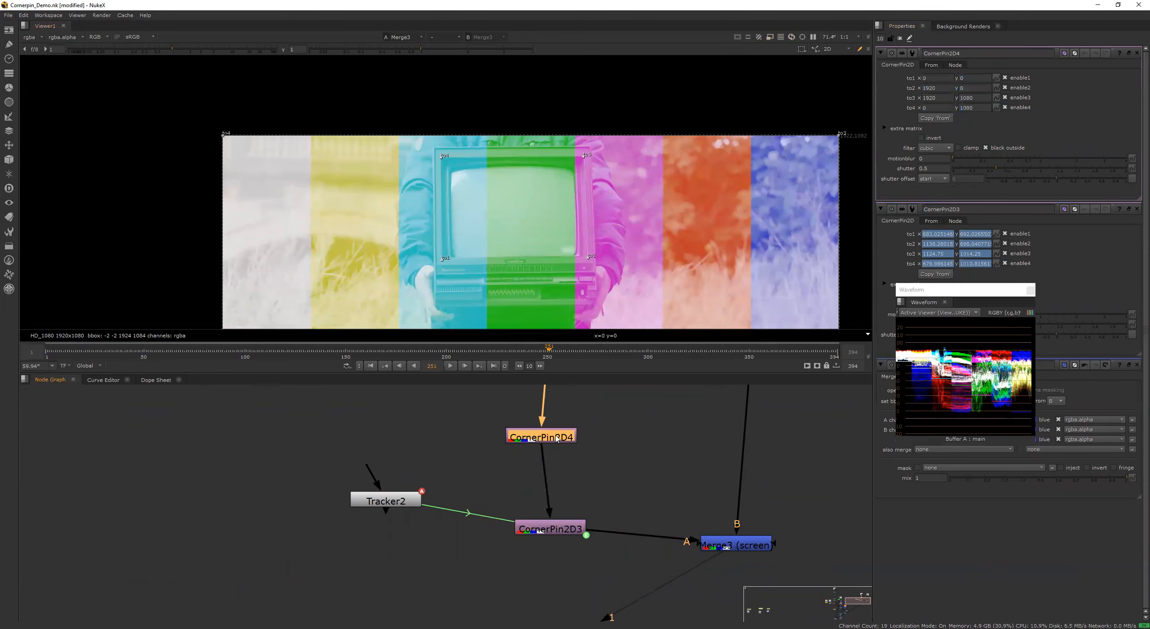
pyautogui.click(897, 39)
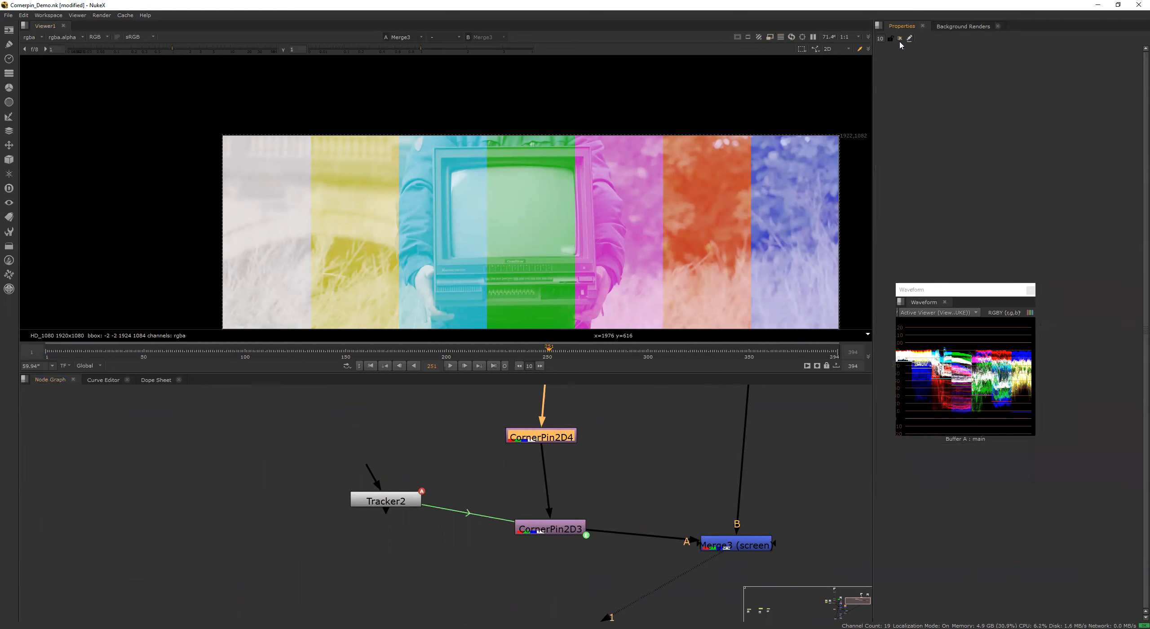
# Step: Open CornerPin2D4's properties, check its from and to points, and examine the TV screen's corners in the viewer
pyautogui.click(559, 440)
pyautogui.doubleClick(559, 440)
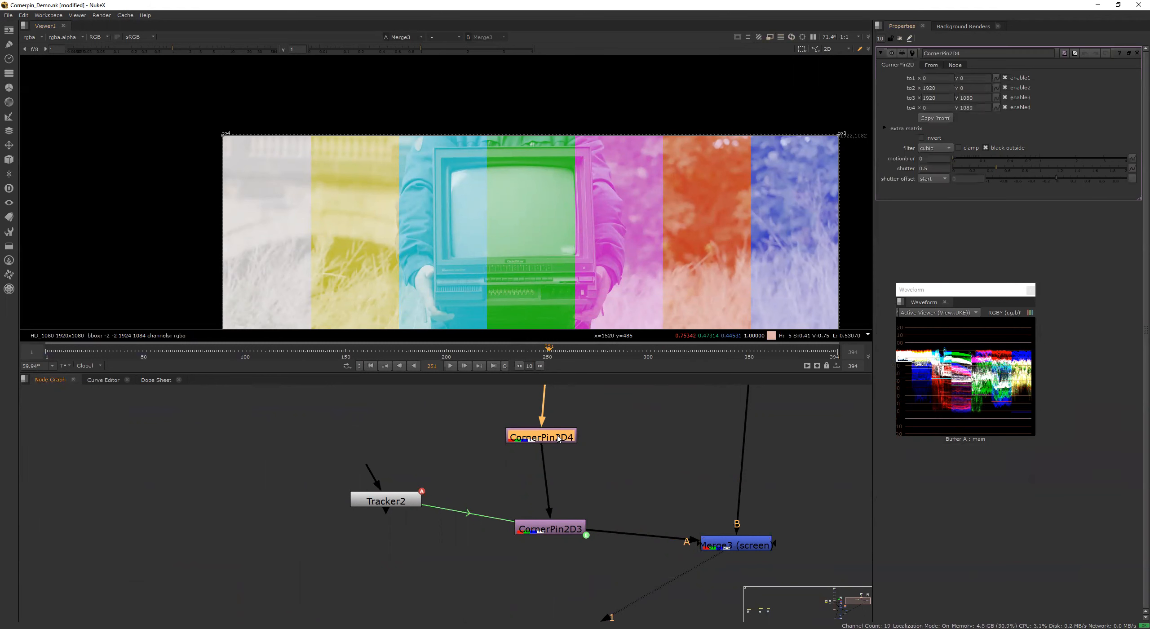
pyautogui.click(931, 65)
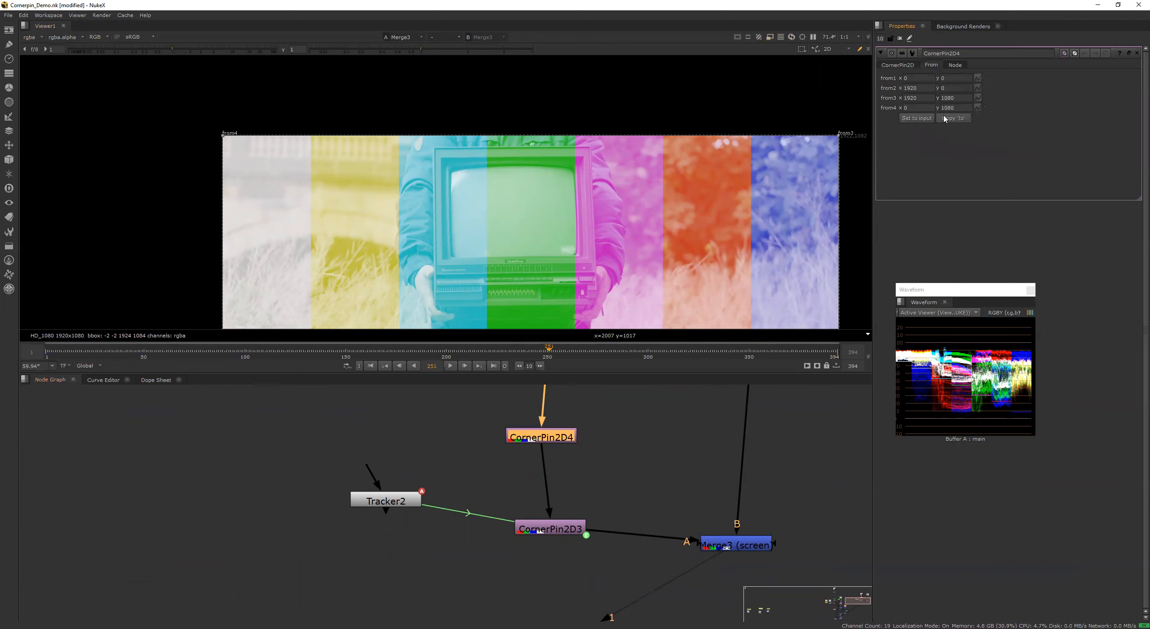
pyautogui.click(899, 66)
pyautogui.click(936, 118)
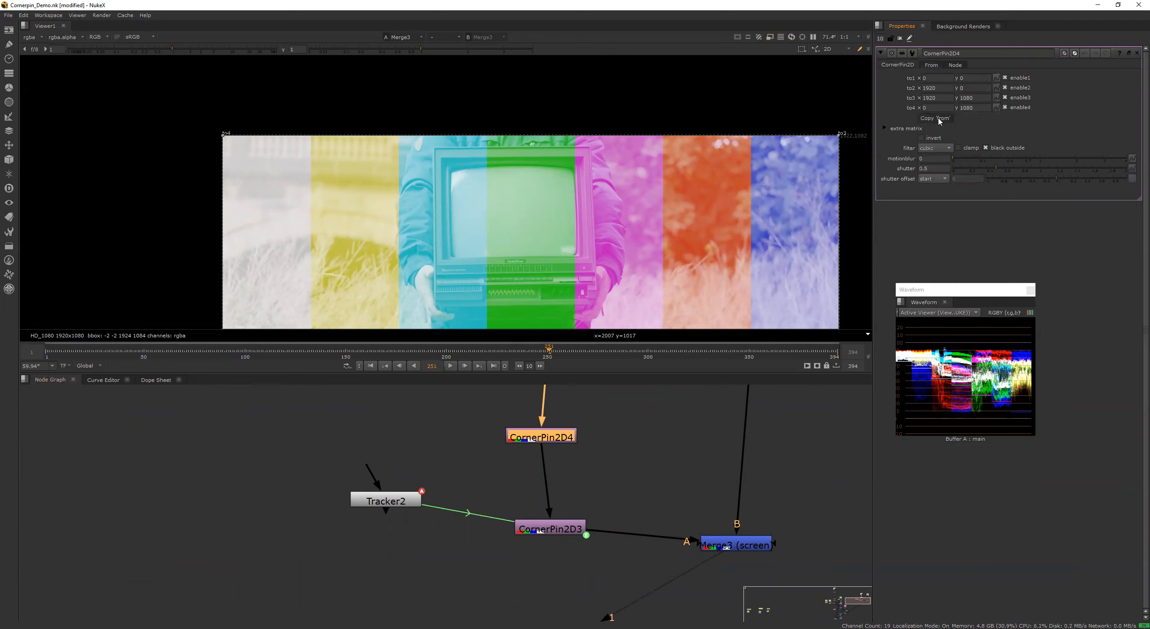
pyautogui.scroll(-3, 789, 145)
pyautogui.moveTo(700, 169); pyautogui.dragTo(694, 155, button='middle')
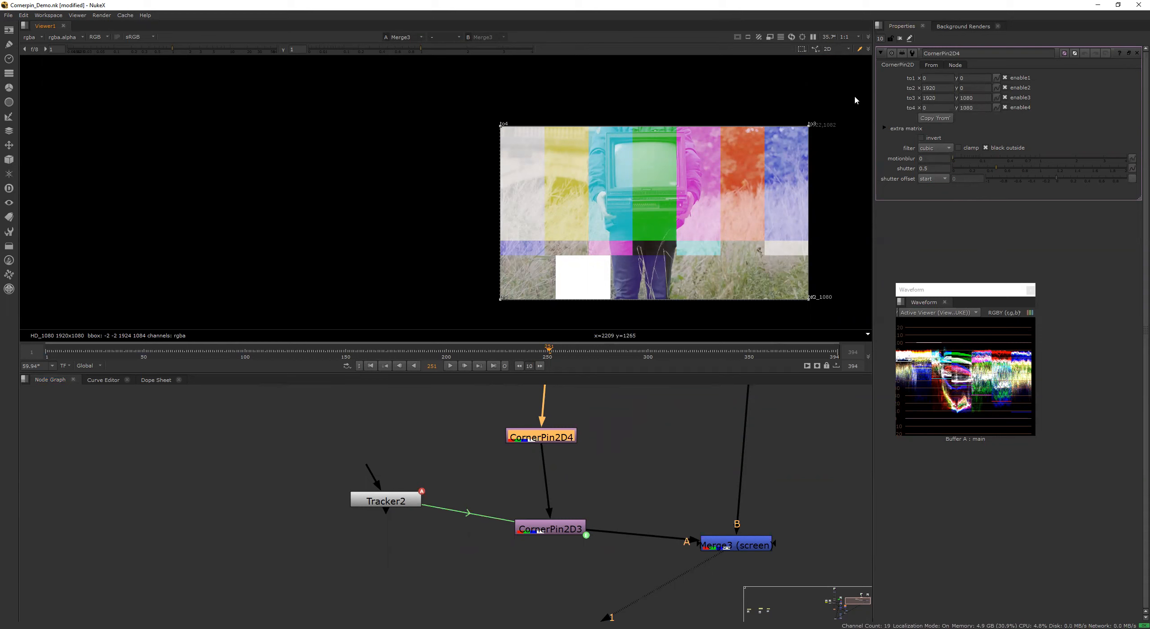
pyautogui.moveTo(745, 203); pyautogui.dragTo(717, 206, button='middle')
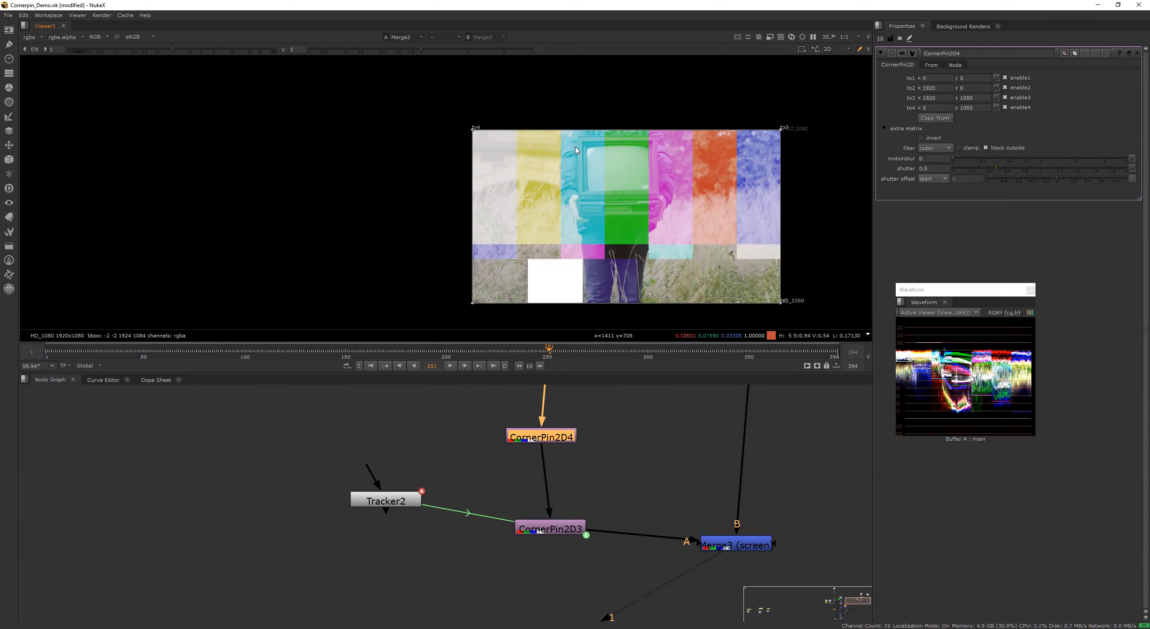
pyautogui.scroll(3, 737, 211)
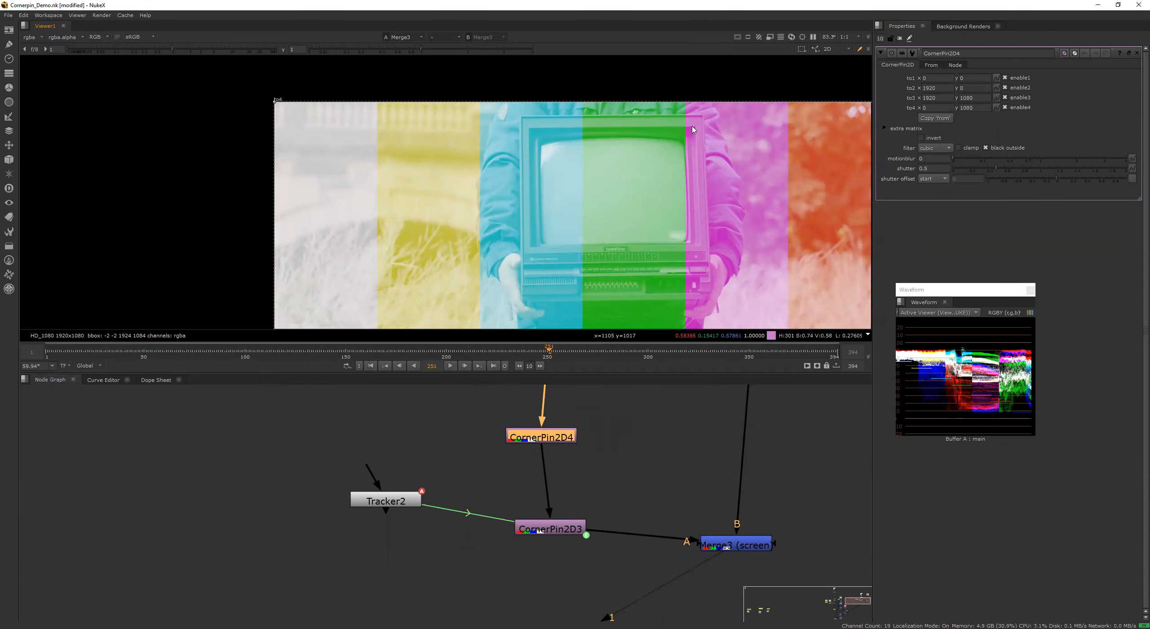
# Step: Move CornerPin2D4's to4 and to3 points onto the TV screen's upper corners, at about 700, 968 and 1094, 988
pyautogui.scroll(2, 680, 213)
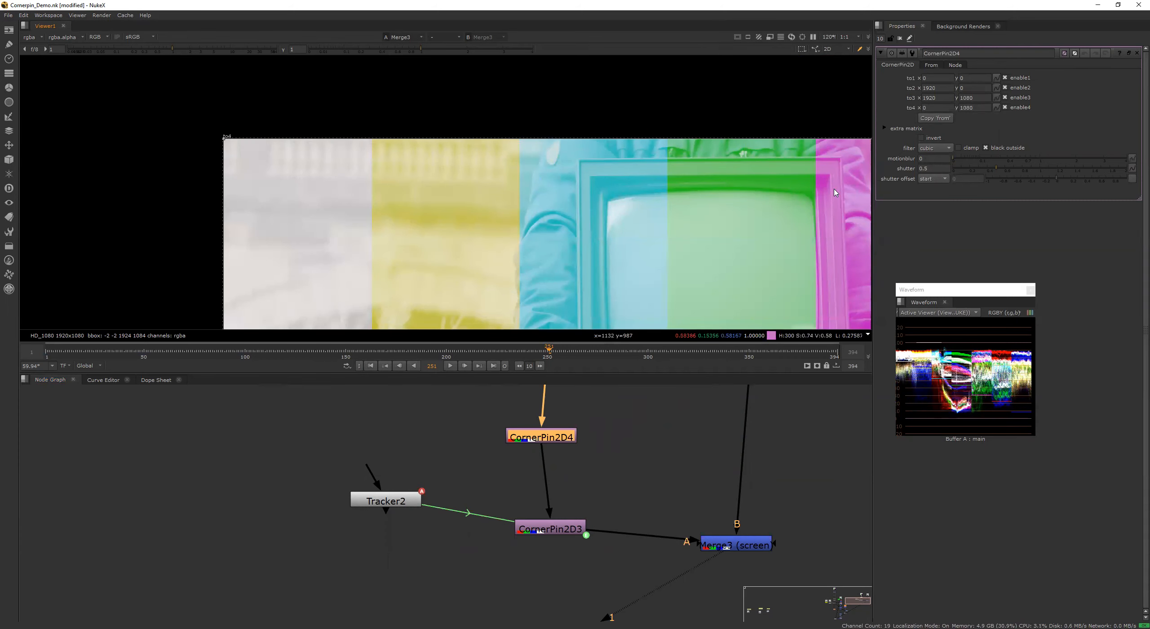
pyautogui.scroll(-5, 813, 189)
pyautogui.moveTo(778, 247); pyautogui.dragTo(659, 209, button='middle')
pyautogui.scroll(-2, 649, 200)
pyautogui.moveTo(504, 149); pyautogui.dragTo(616, 168)
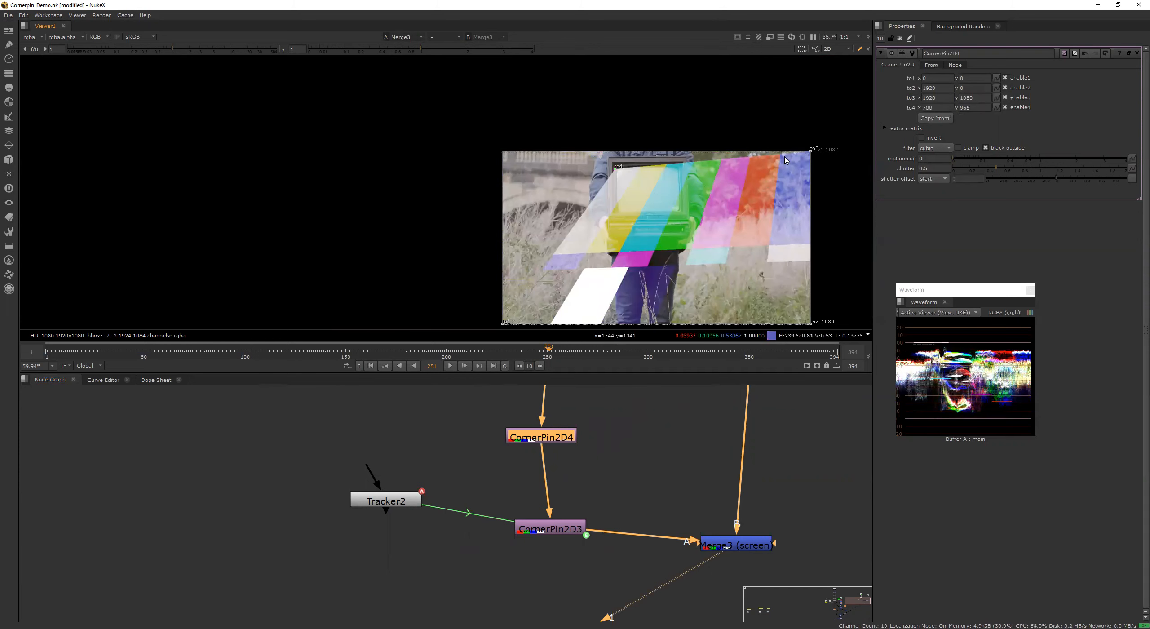
pyautogui.moveTo(811, 149); pyautogui.dragTo(682, 166)
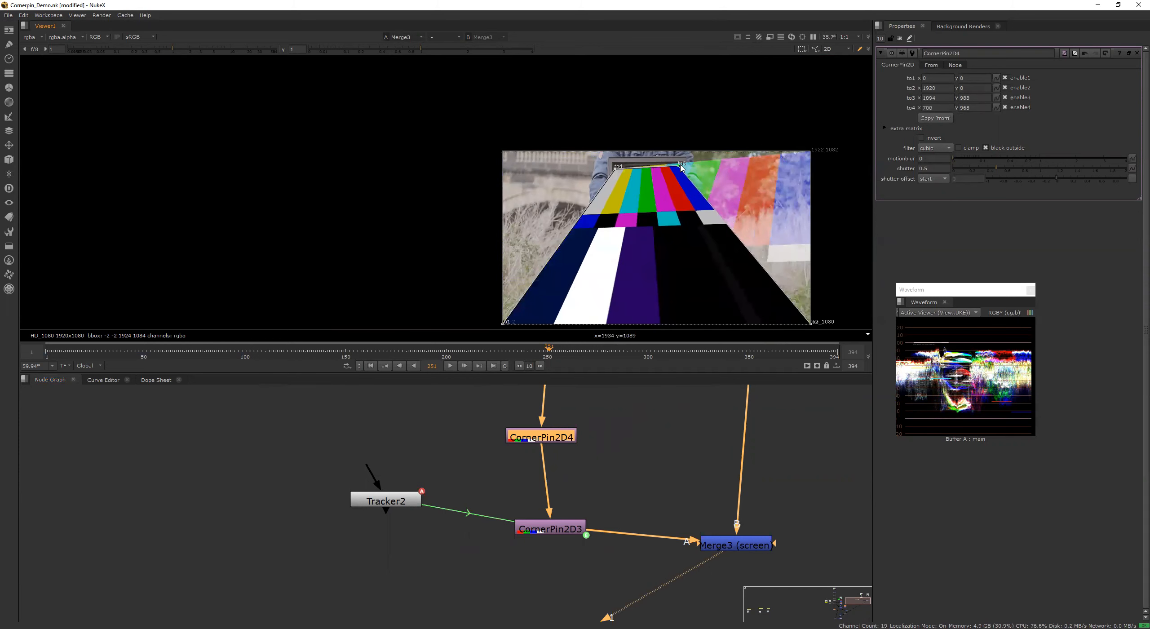
# Step: Move CornerPin2D4's to1 and to2 points near the TV screen's lower corners, at about 684, 676 and 1114, 696
pyautogui.moveTo(744, 275); pyautogui.dragTo(733, 216, button='middle')
pyautogui.scroll(-1, 733, 216)
pyautogui.moveTo(535, 255); pyautogui.dragTo(626, 166)
pyautogui.moveTo(788, 256); pyautogui.dragTo(680, 164)
pyautogui.scroll(3, 680, 164)
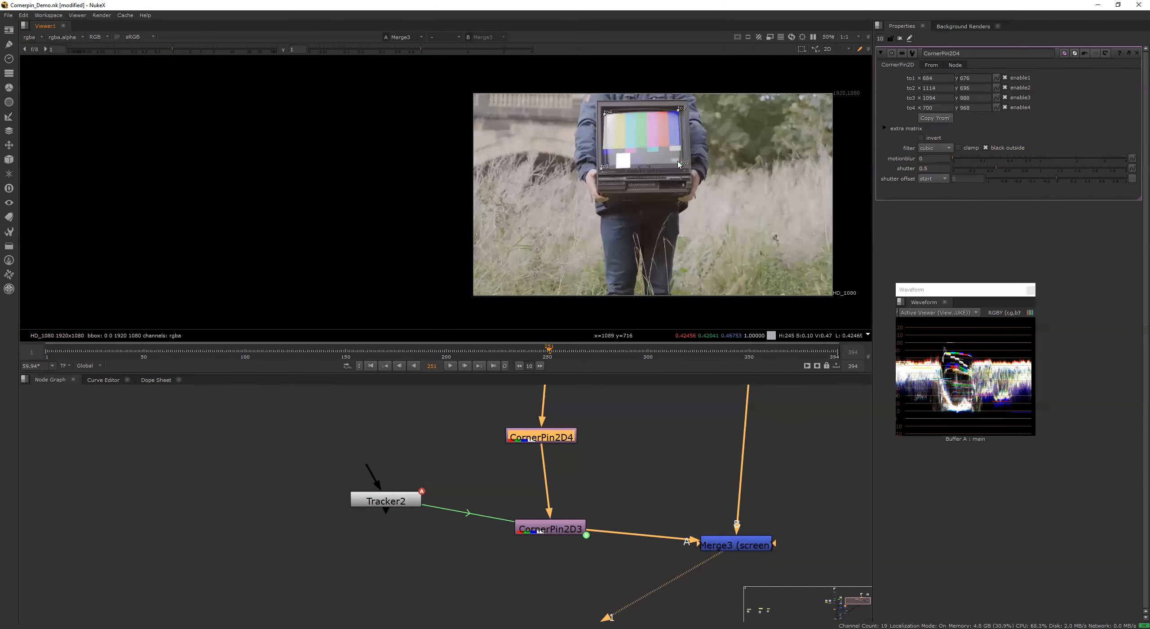
# Step: Refine the lower corner points against the TV screen, placing to2 at about 1111, 701 and to1 at about 709, 698
pyautogui.scroll(5, 679, 164)
pyautogui.moveTo(694, 214); pyautogui.dragTo(692, 210)
pyautogui.moveTo(313, 236); pyautogui.dragTo(331, 212)
pyautogui.moveTo(545, 95); pyautogui.dragTo(573, 218, button='middle')
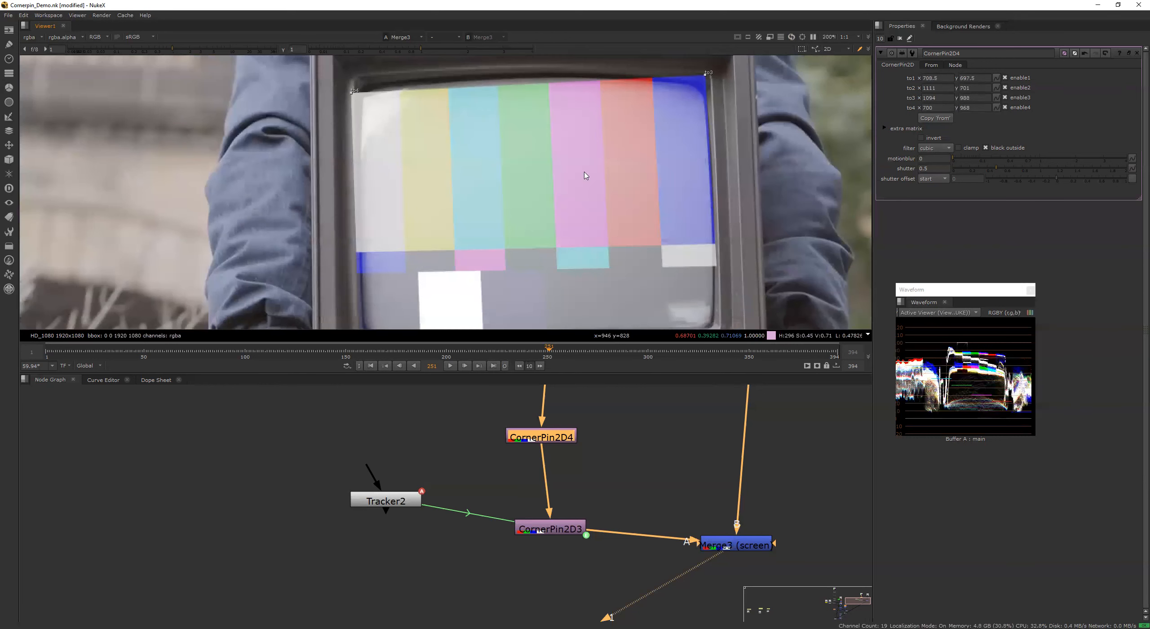
# Step: Refine the upper corner points against the TV screen, placing to3 at about 1100, 982 and to4 at about 707, 969
pyautogui.moveTo(707, 76); pyautogui.dragTo(712, 81)
pyautogui.moveTo(352, 92)
pyautogui.mouseDown()
pyautogui.moveTo(362, 86)
pyautogui.moveTo(357, 96)
pyautogui.mouseUp()
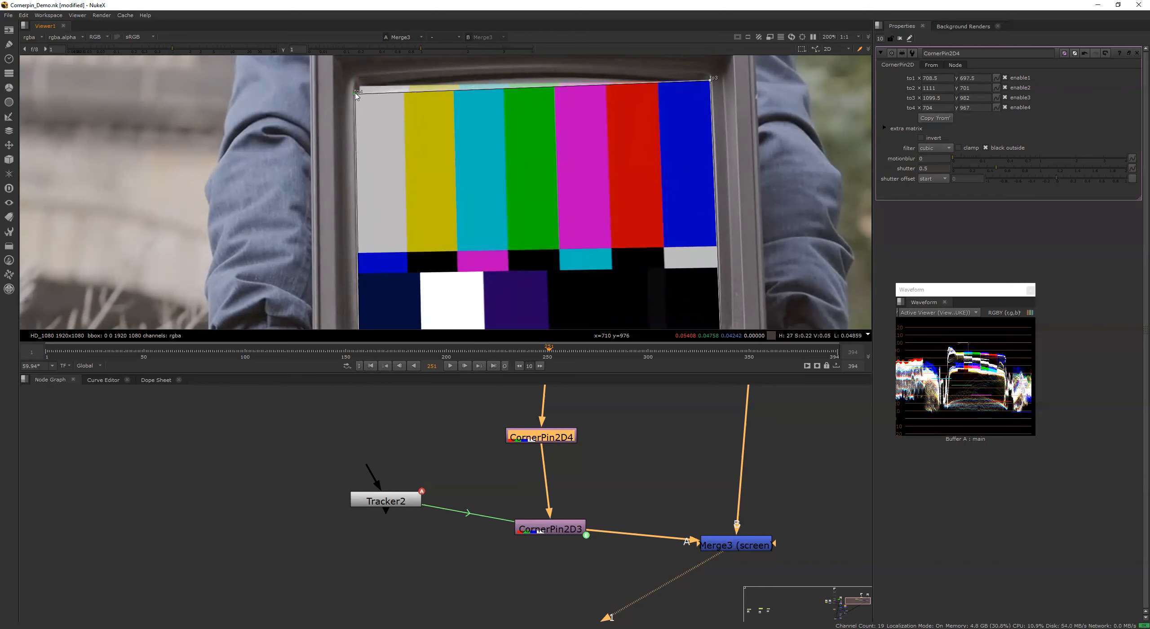
pyautogui.scroll(-4, 535, 142)
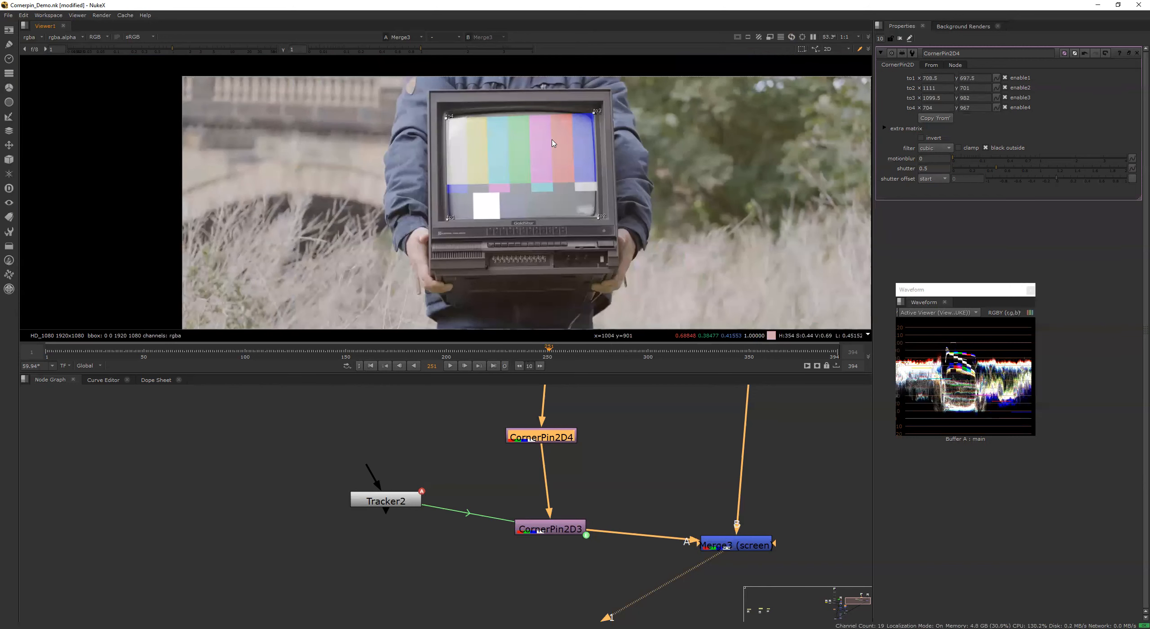
pyautogui.scroll(4, 553, 143)
pyautogui.moveTo(339, 95); pyautogui.dragTo(340, 97)
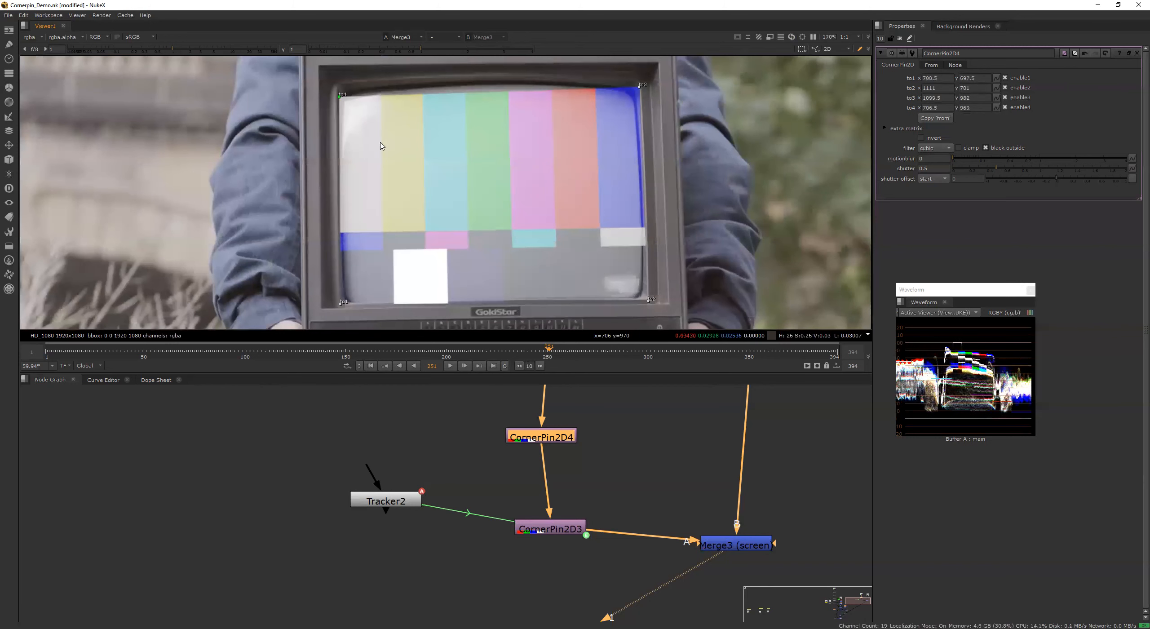
# Step: Insert a GridWarp node between the color bars and CornerPin2D4
pyautogui.scroll(-5, 596, 477)
pyautogui.moveTo(580, 477); pyautogui.dragTo(583, 488)
pyautogui.click(589, 433)
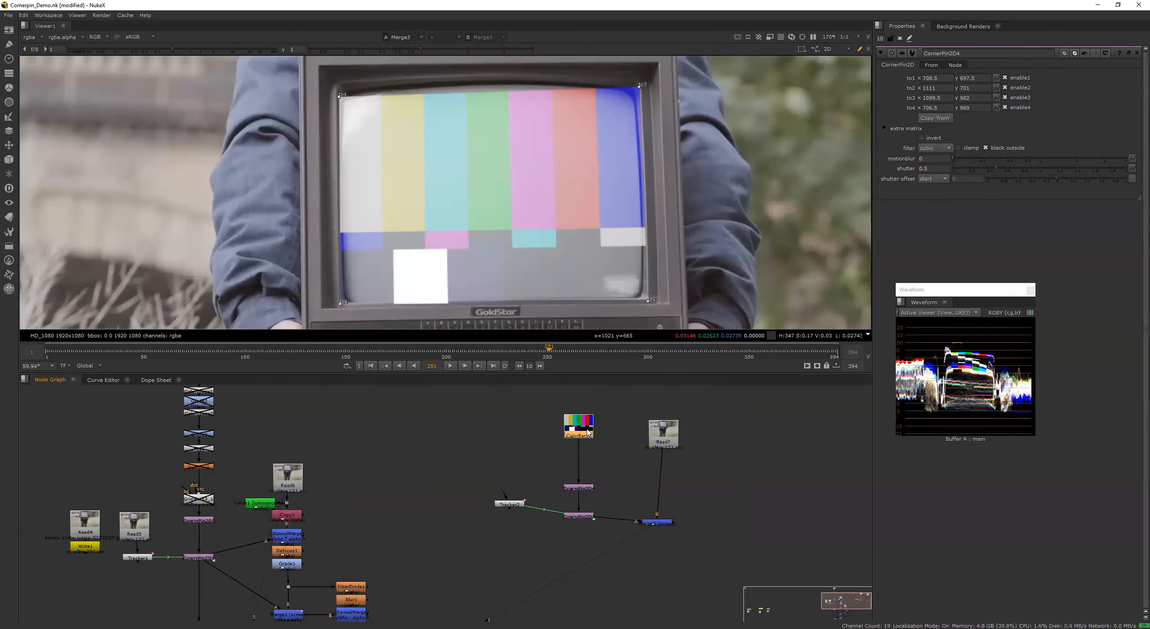
pyautogui.press('Tab')
pyautogui.write('gr')
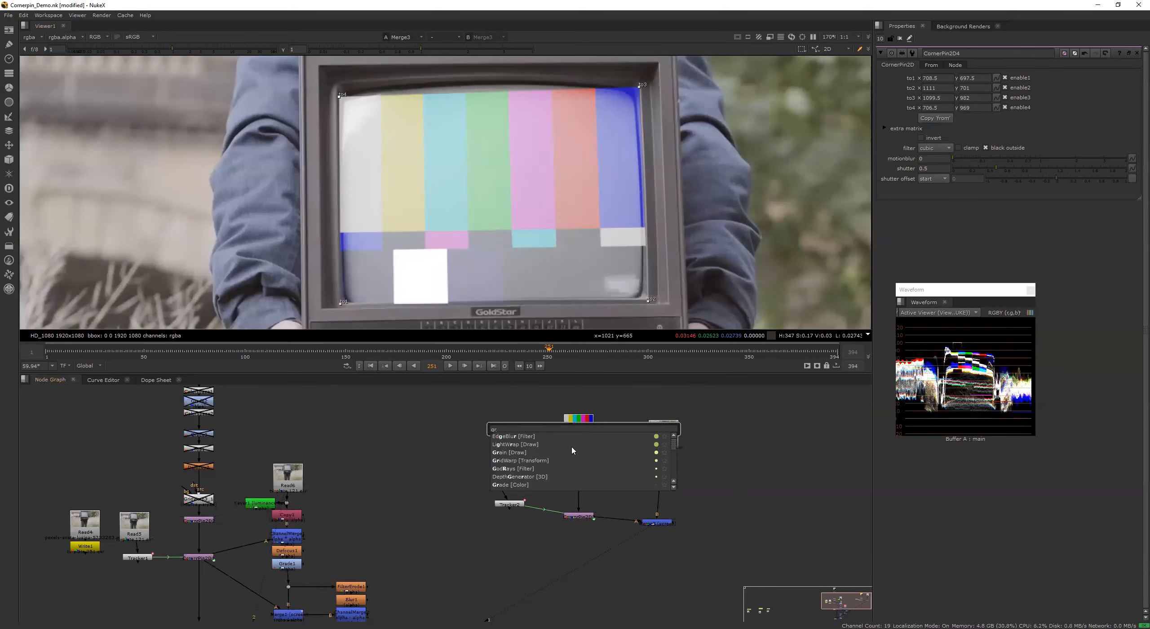
pyautogui.click(539, 460)
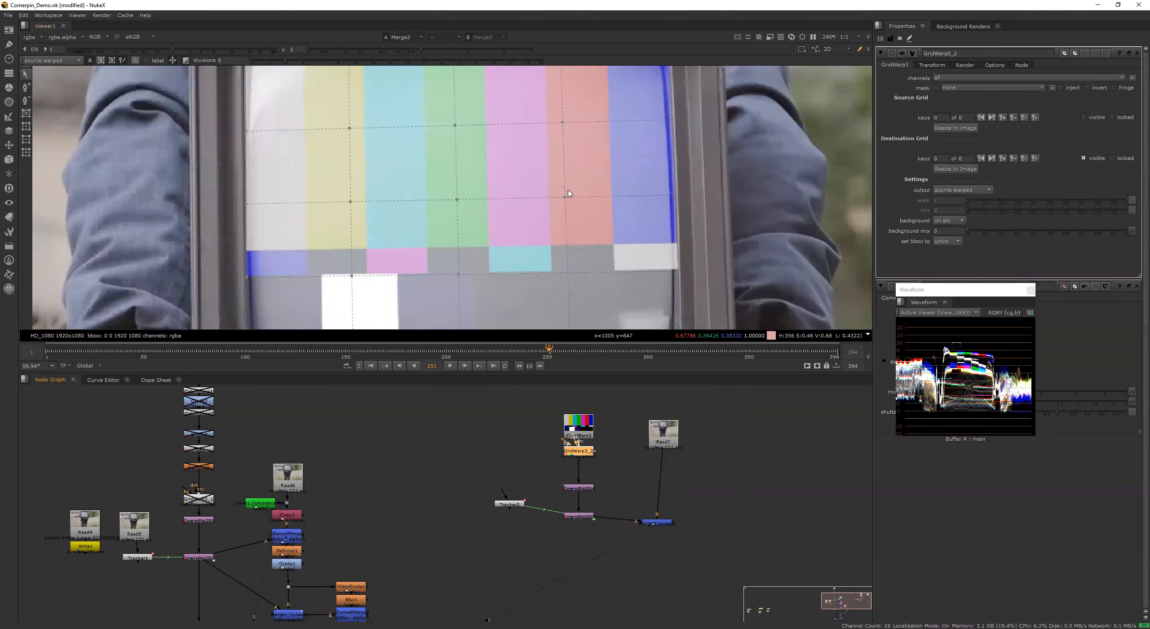
# Step: Raise the middle column of grid warp points so the color bars' upper edge follows the TV screen's curve
pyautogui.scroll(-3, 569, 193)
pyautogui.scroll(3, 682, 482)
pyautogui.scroll(3, 610, 201)
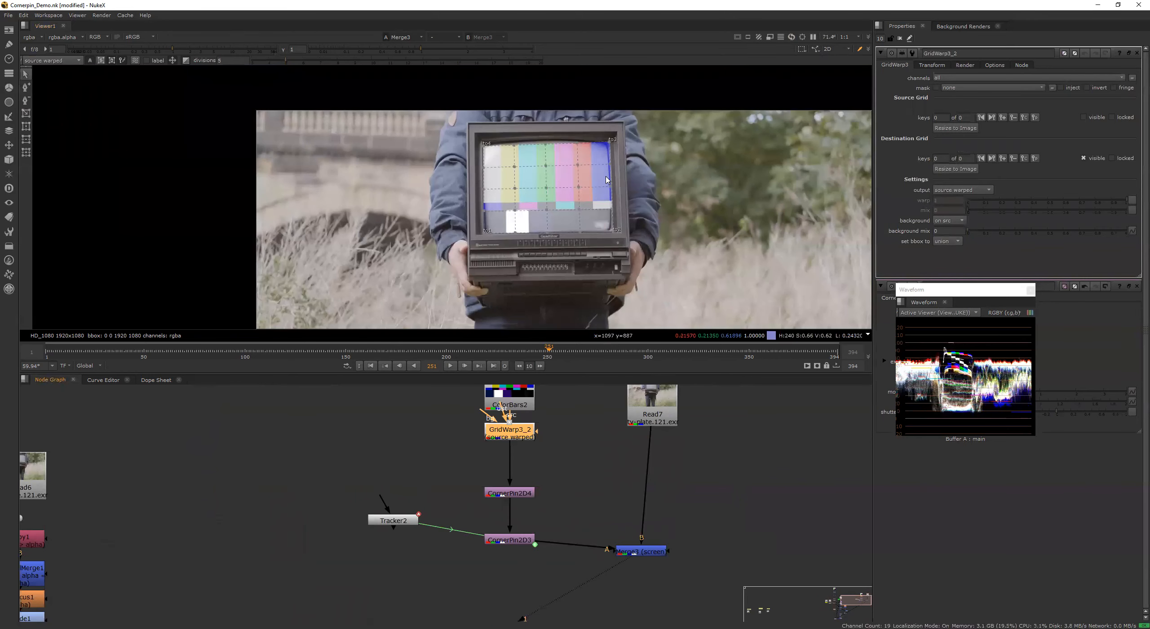
pyautogui.scroll(-1, 614, 152)
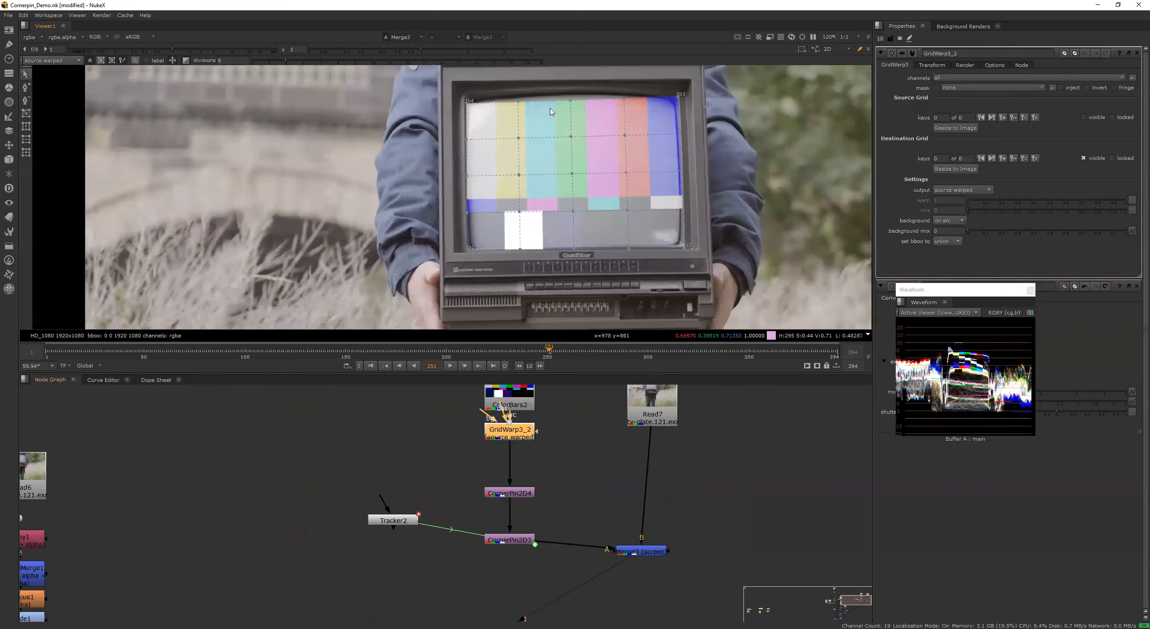
pyautogui.click(571, 131)
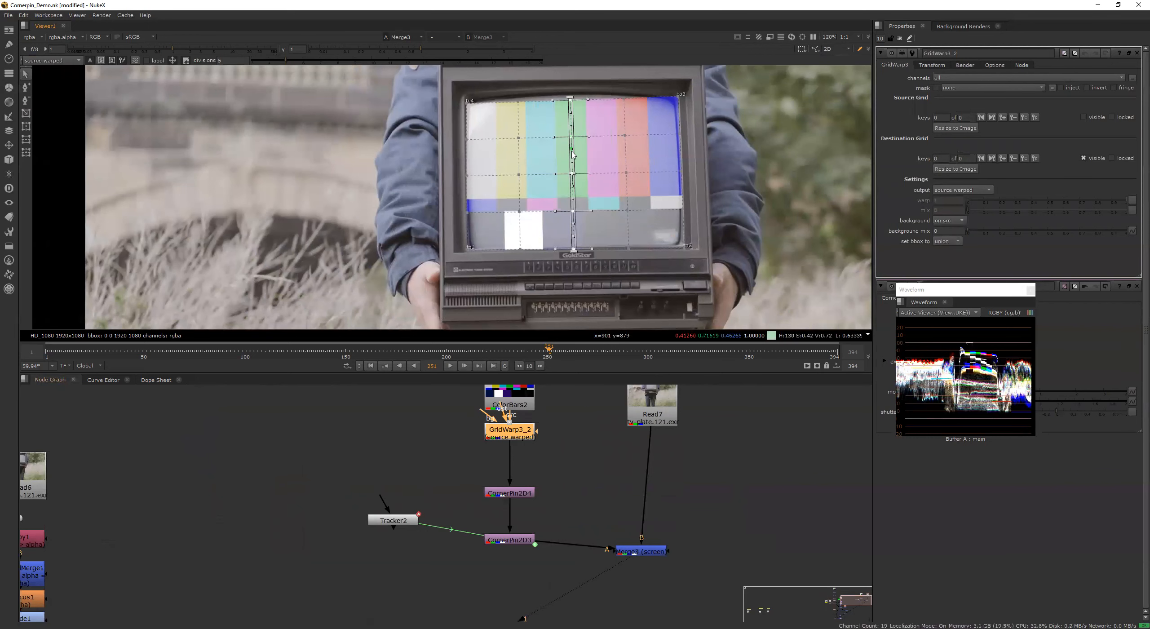
pyautogui.scroll(2, 573, 156)
pyautogui.scroll(3, 575, 209)
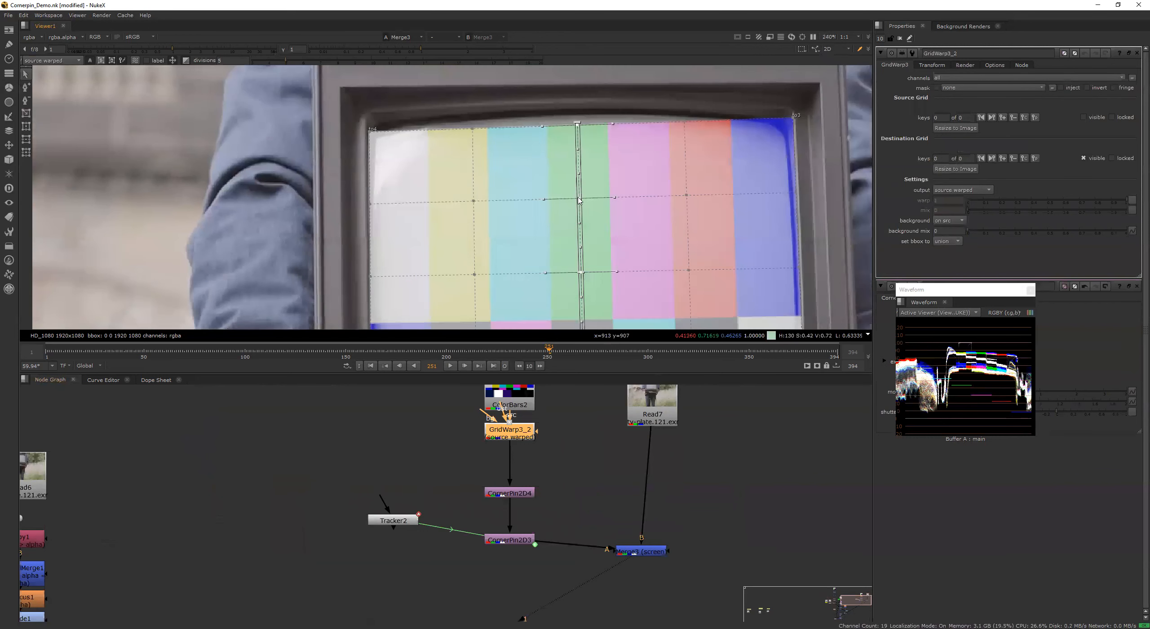
pyautogui.moveTo(580, 203); pyautogui.dragTo(580, 198)
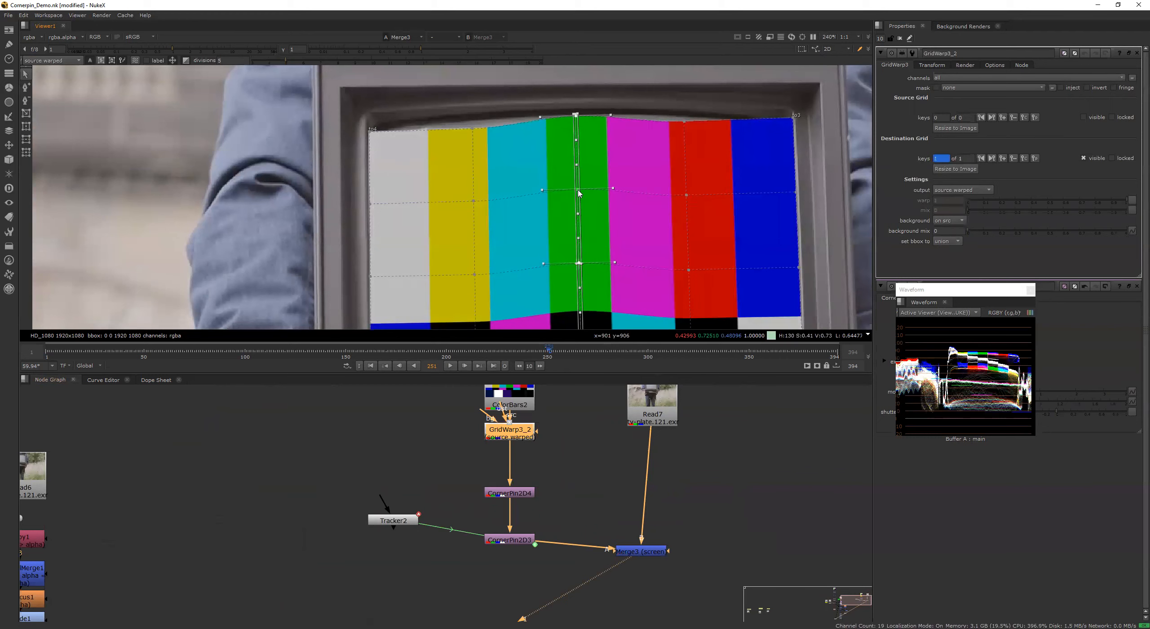
# Step: Raise the left and right inner columns of grid warp points to match the TV screen's curved upper edge
pyautogui.scroll(-5, 579, 196)
pyautogui.moveTo(548, 309); pyautogui.dragTo(551, 329)
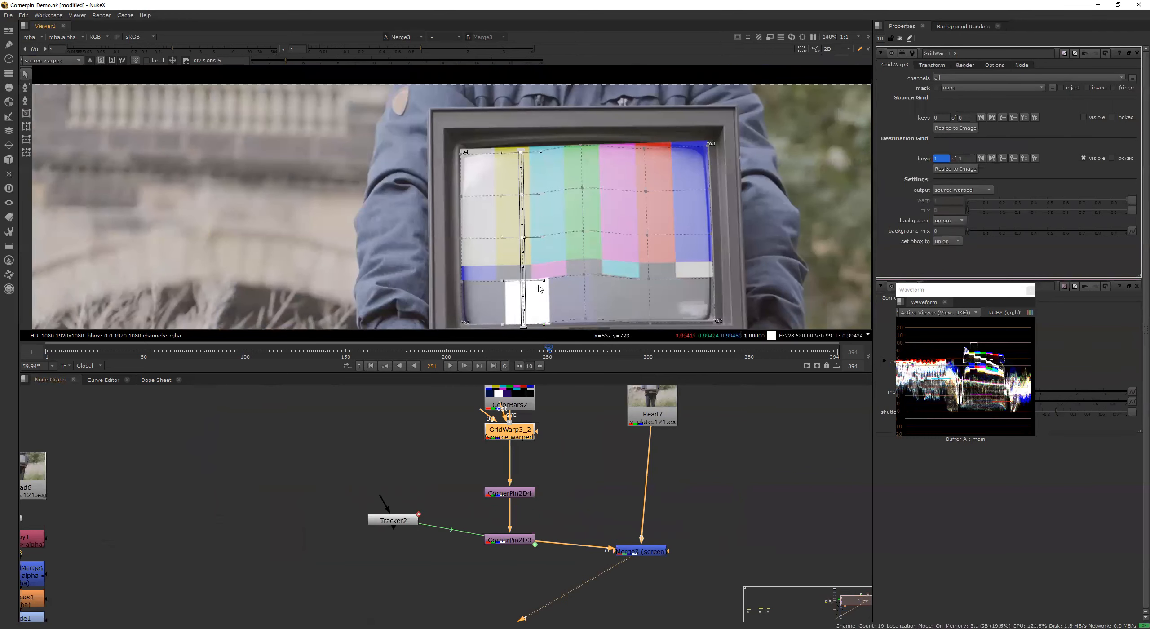
pyautogui.moveTo(524, 197); pyautogui.dragTo(523, 192)
pyautogui.moveTo(631, 142); pyautogui.dragTo(670, 313)
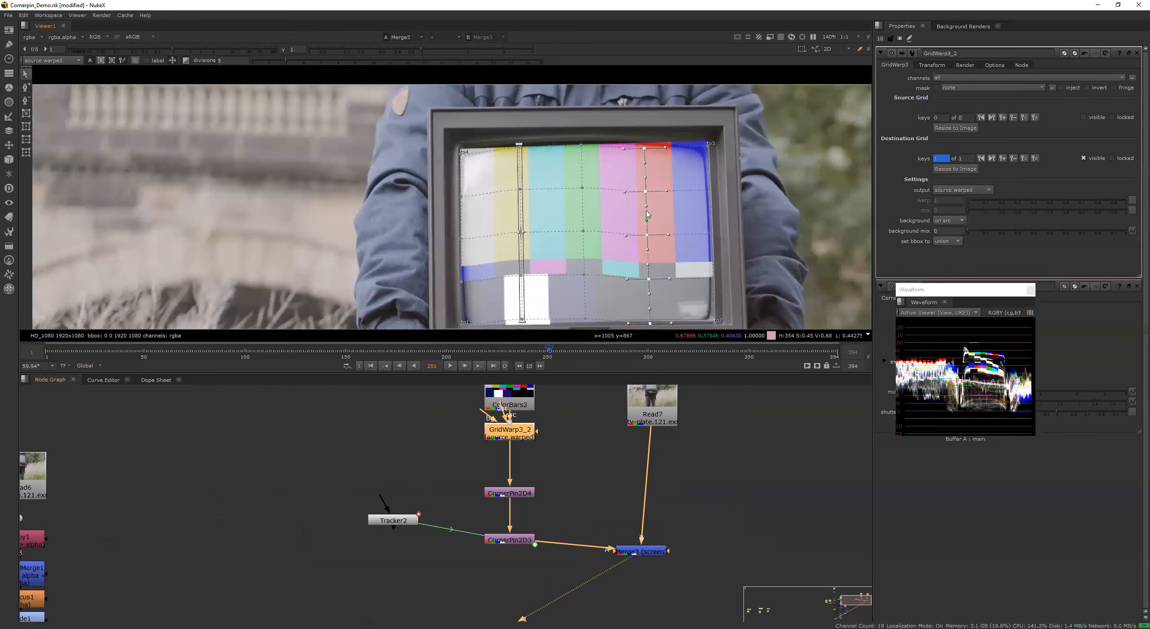
pyautogui.scroll(5, 646, 190)
pyautogui.moveTo(647, 189); pyautogui.dragTo(644, 188)
# Step: Lower the three inner grid warp points of the bottom row to the TV screen's lower edge
pyautogui.scroll(-4, 642, 188)
pyautogui.scroll(4, 639, 260)
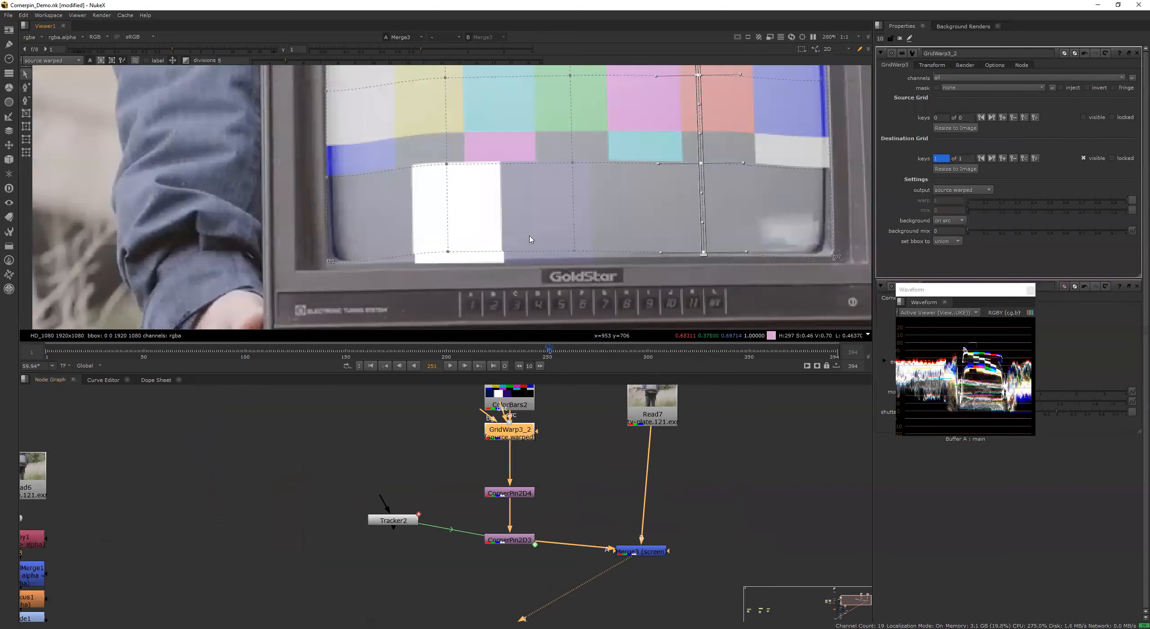
pyautogui.moveTo(325, 241); pyautogui.dragTo(728, 257)
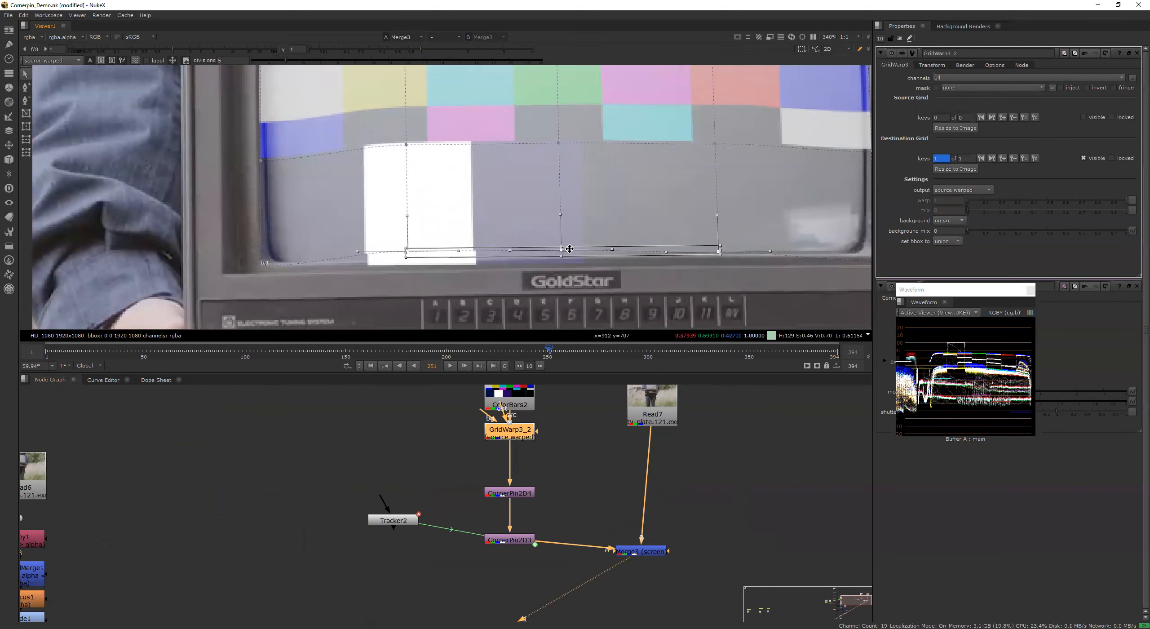
pyautogui.moveTo(562, 255); pyautogui.dragTo(562, 266)
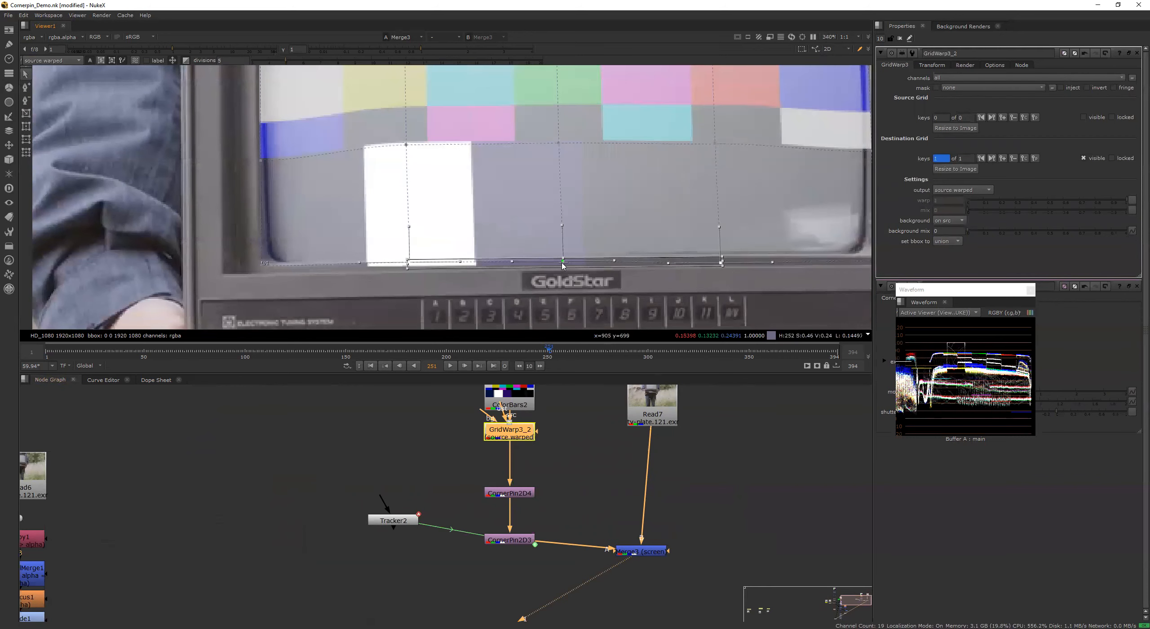
# Step: Open CornerPin2D4's properties and examine the color bars' lower edge and corner against the TV screen
pyautogui.click(523, 434)
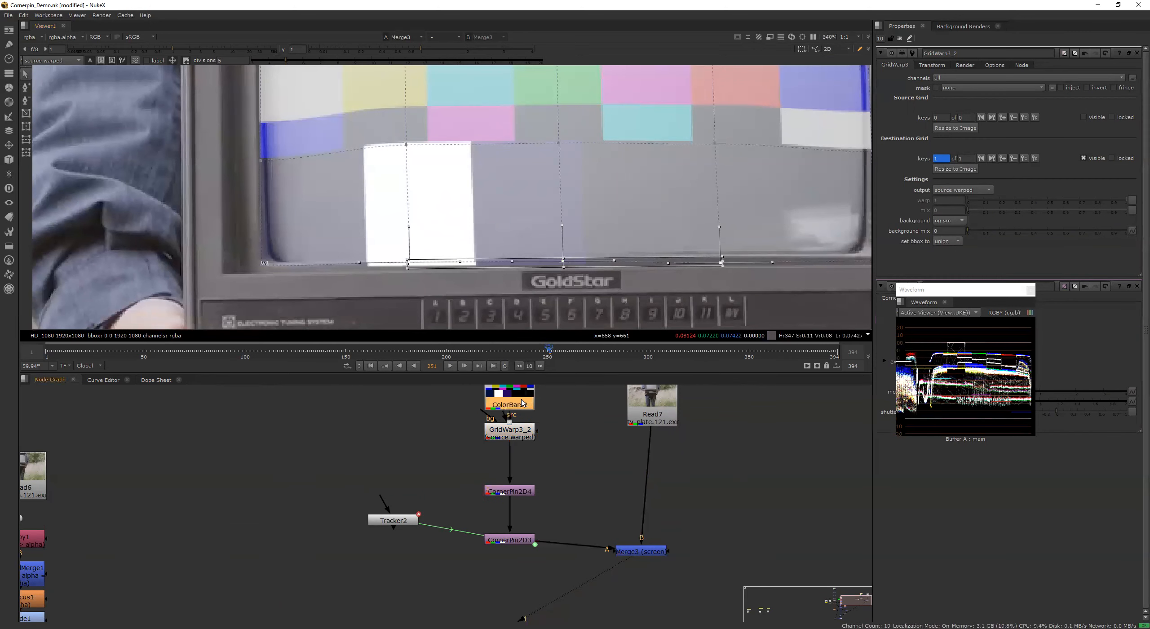
pyautogui.doubleClick(531, 493)
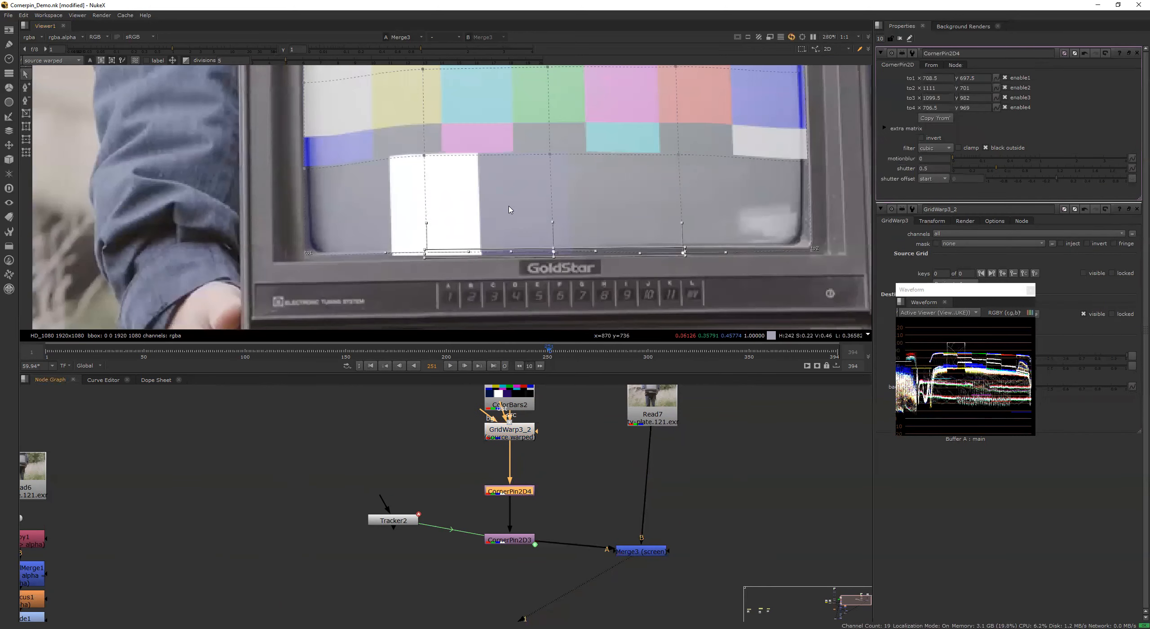
pyautogui.scroll(-3, 534, 210)
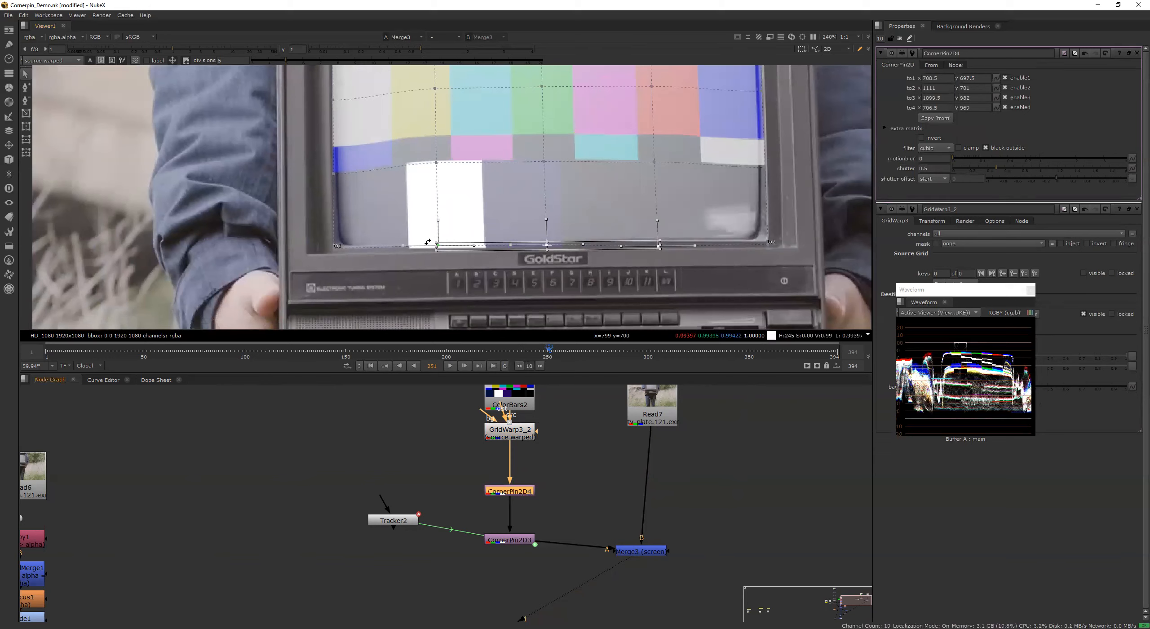
pyautogui.scroll(7, 370, 254)
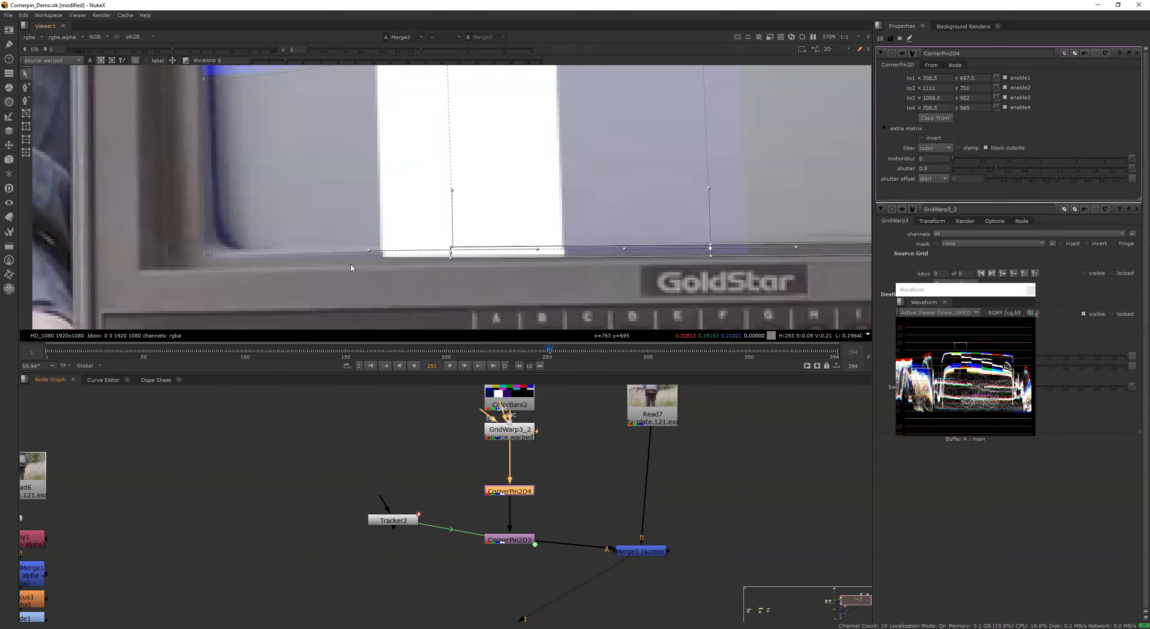
pyautogui.scroll(-4, 349, 265)
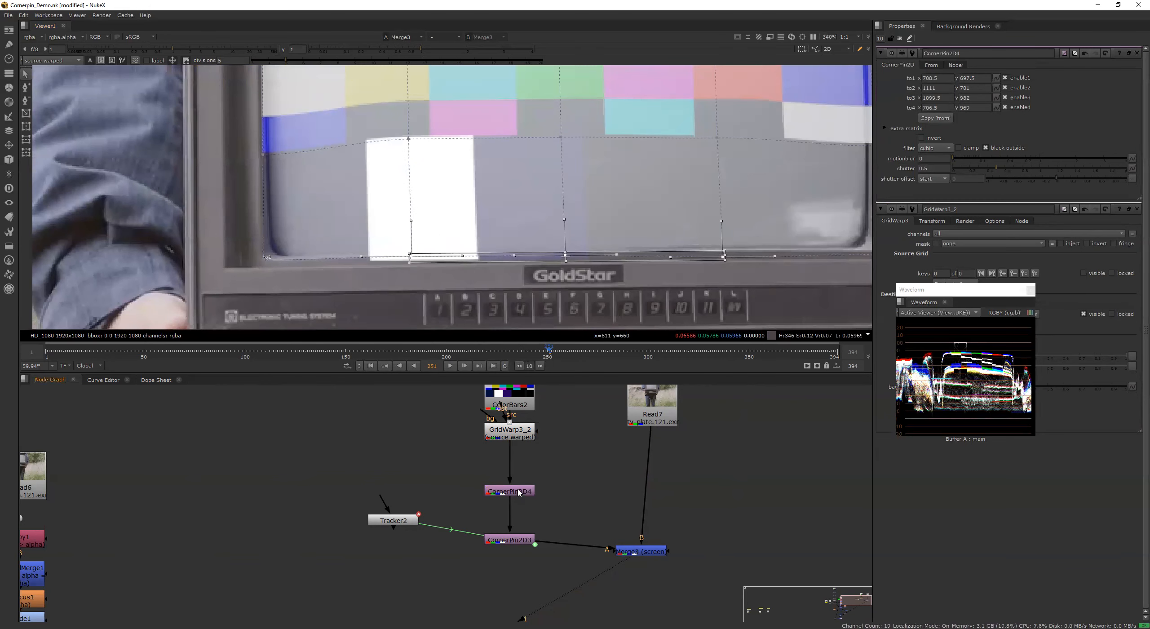
# Step: Fine-tune the bottom-row grid warp points individually, including the lower-left corner, to fit the TV screen's lower edge
pyautogui.click(266, 259)
pyautogui.moveTo(268, 259); pyautogui.dragTo(267, 262)
pyautogui.scroll(-2, 390, 268)
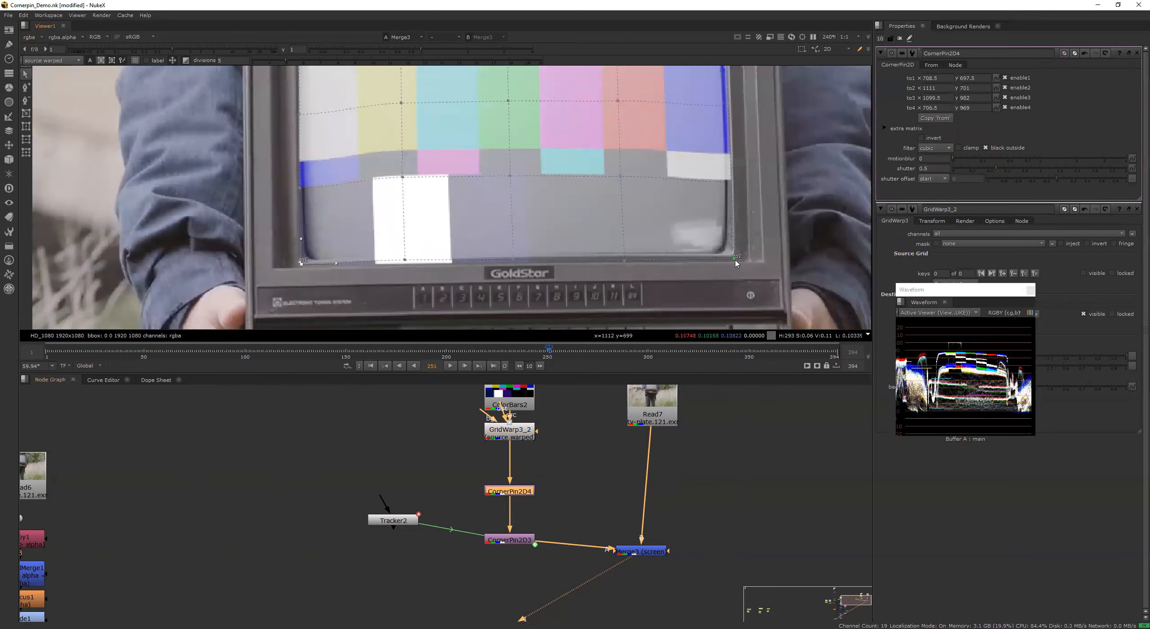
pyautogui.click(514, 260)
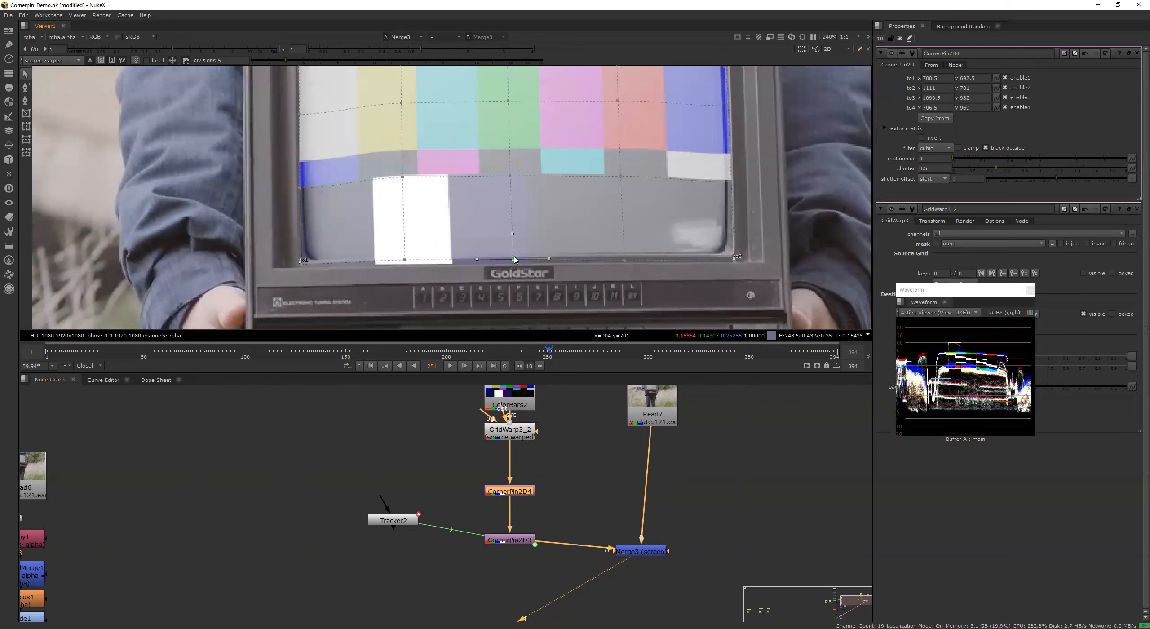
pyautogui.click(624, 261)
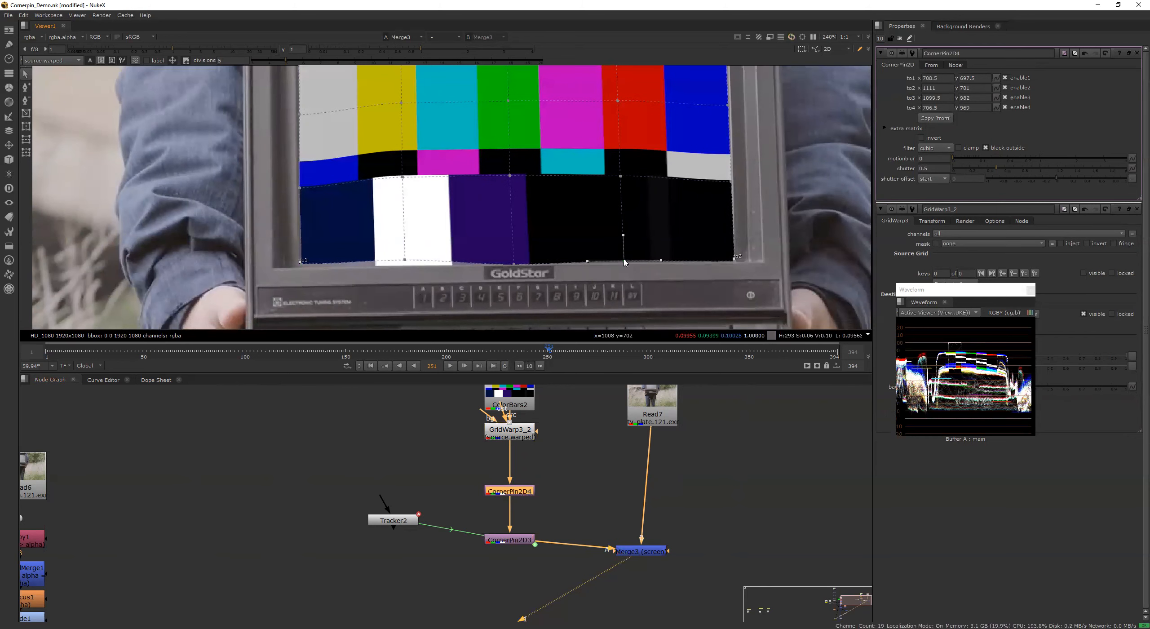
pyautogui.moveTo(404, 260); pyautogui.dragTo(405, 265)
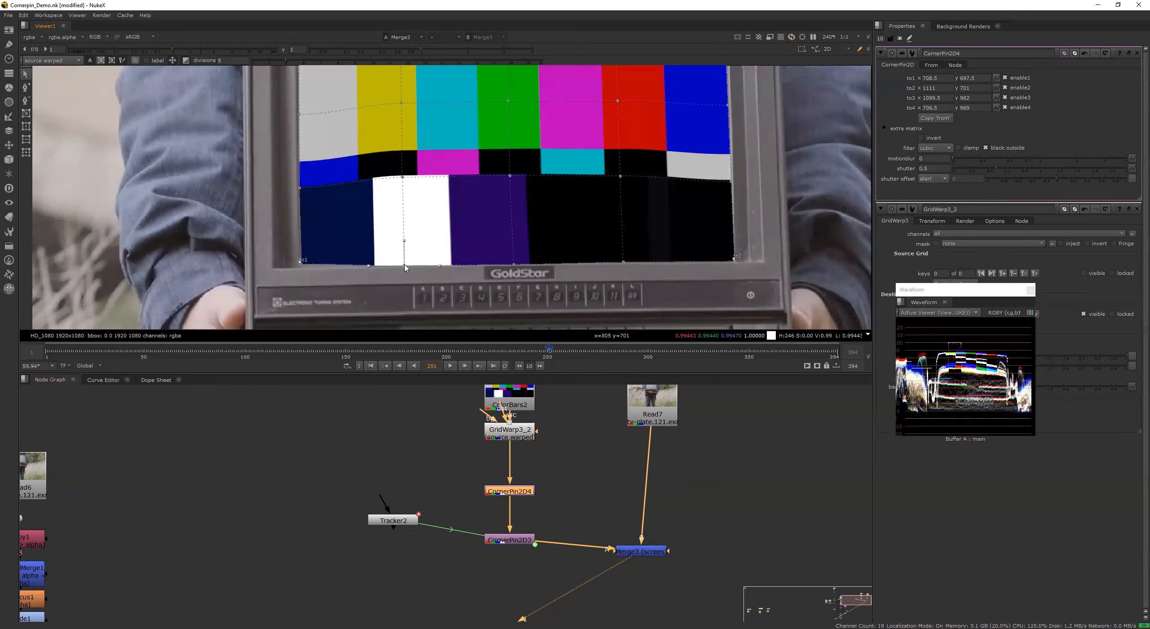
# Step: Turn off the viewer overlay to see the warped color bars on the whole TV without handles
pyautogui.scroll(-4, 473, 230)
pyautogui.click(427, 436)
pyautogui.press('q')
# Step: Display the finished comp's Merge1 output in the viewer and examine how its color bars fit the TV screen's edges
pyautogui.scroll(-4, 426, 437)
pyautogui.moveTo(379, 511); pyautogui.dragTo(495, 519, button='middle')
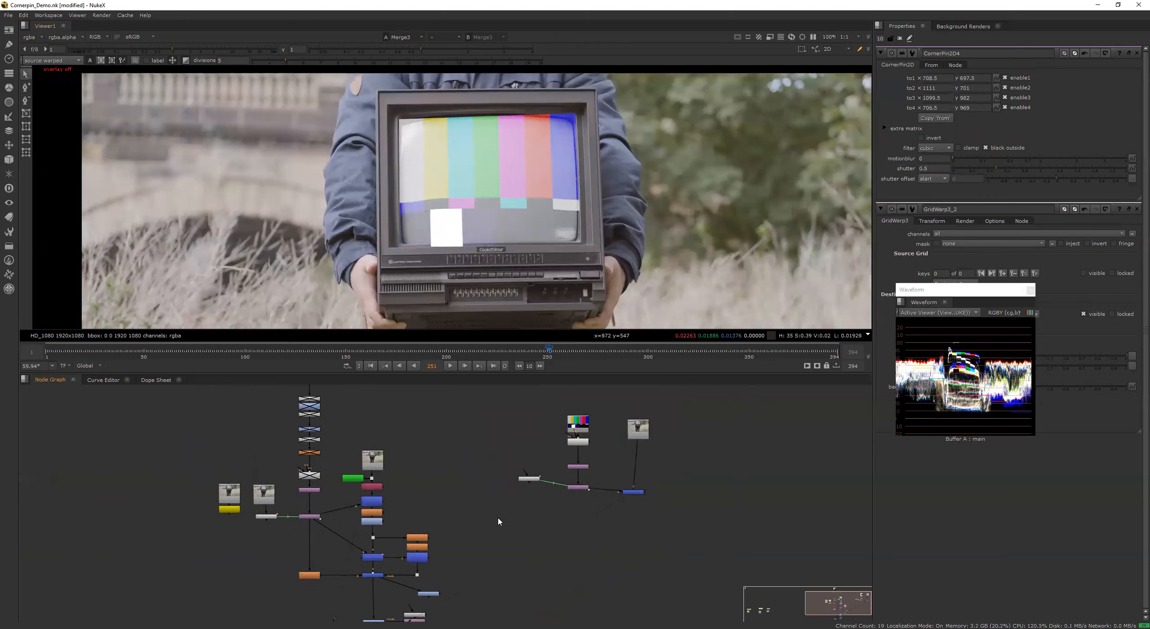
pyautogui.scroll(4, 436, 484)
pyautogui.moveTo(410, 524); pyautogui.dragTo(478, 493, button='middle')
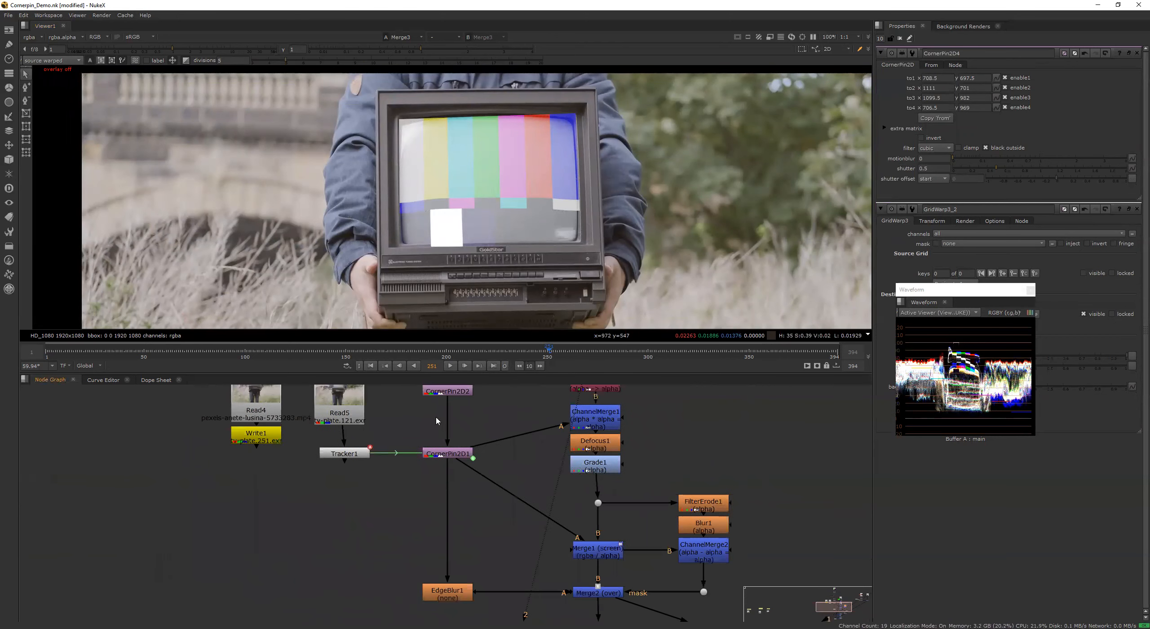
pyautogui.moveTo(436, 418); pyautogui.dragTo(424, 393, button='middle')
pyautogui.click(437, 428)
pyautogui.click(586, 530)
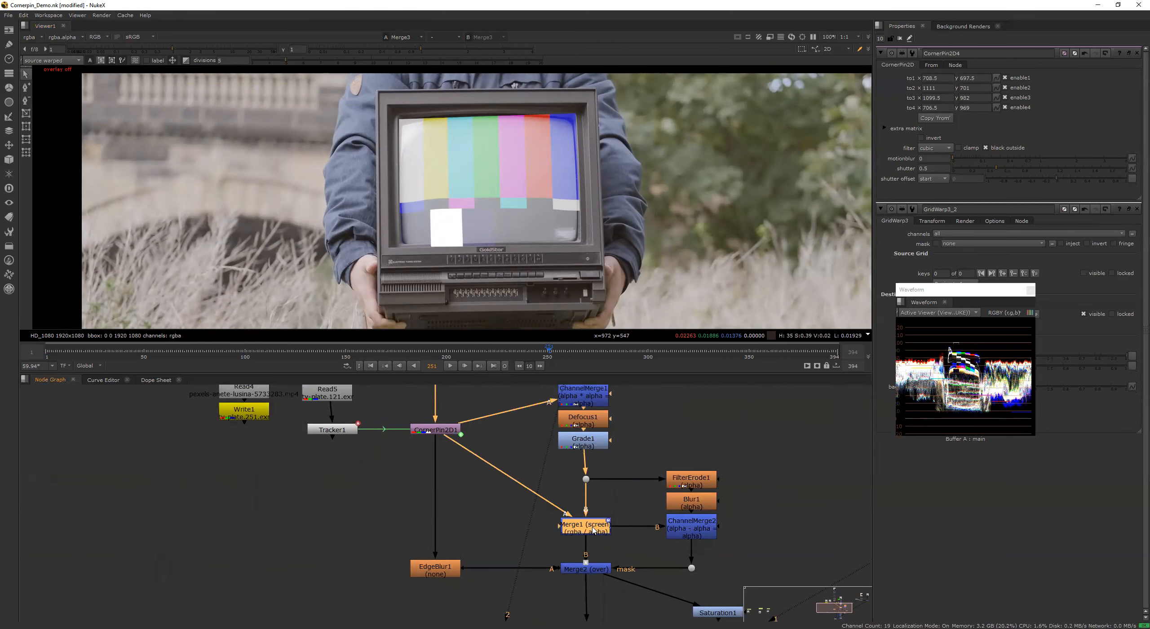
pyautogui.press('1')
pyautogui.scroll(-1, 578, 282)
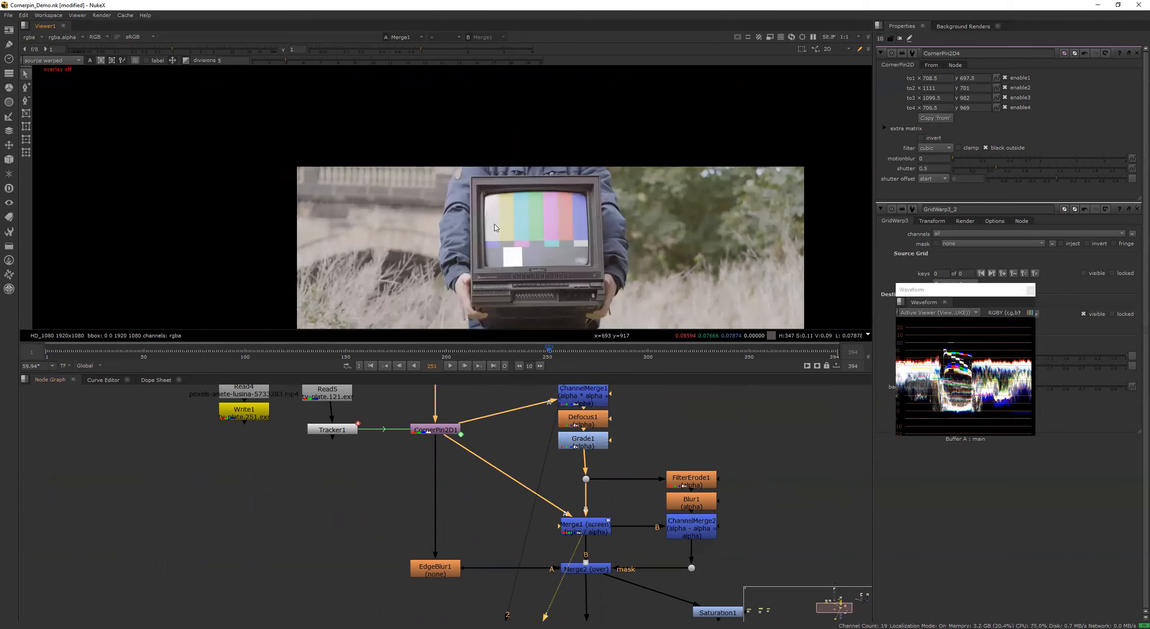
pyautogui.scroll(3, 541, 285)
pyautogui.scroll(2, 541, 286)
pyautogui.moveTo(541, 285); pyautogui.dragTo(595, 344, button='middle')
pyautogui.scroll(-2, 586, 267)
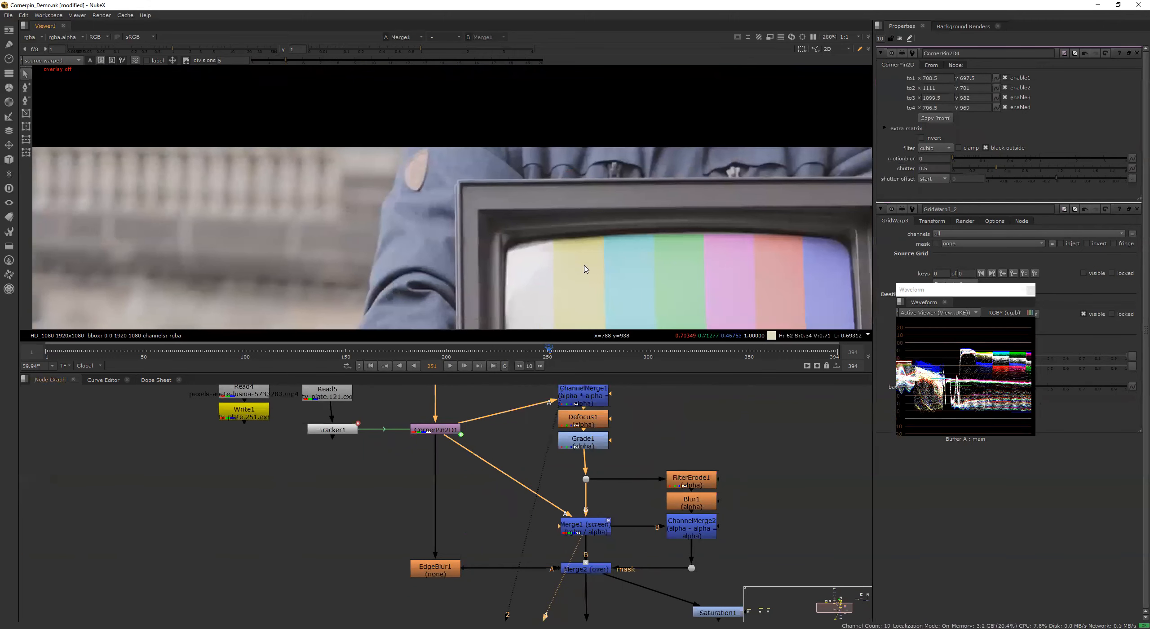
# Step: Examine the upper and lower edges of the color bars against the TV screen in the finished comp
pyautogui.moveTo(582, 287); pyautogui.dragTo(480, 217, button='middle')
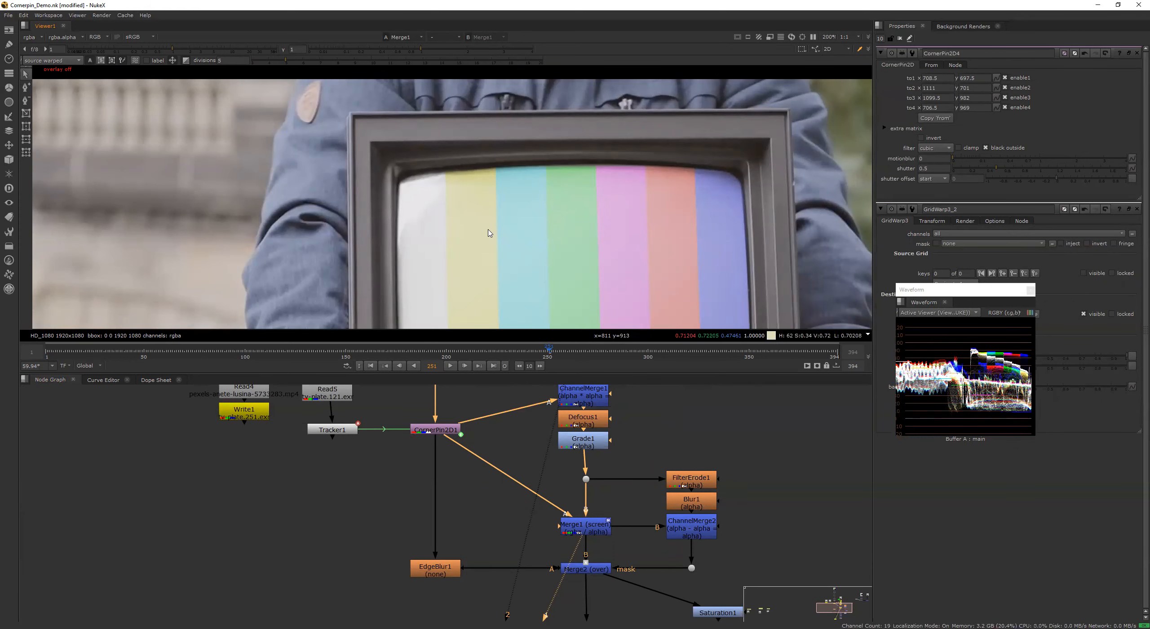
pyautogui.scroll(-3, 490, 235)
pyautogui.scroll(3, 552, 232)
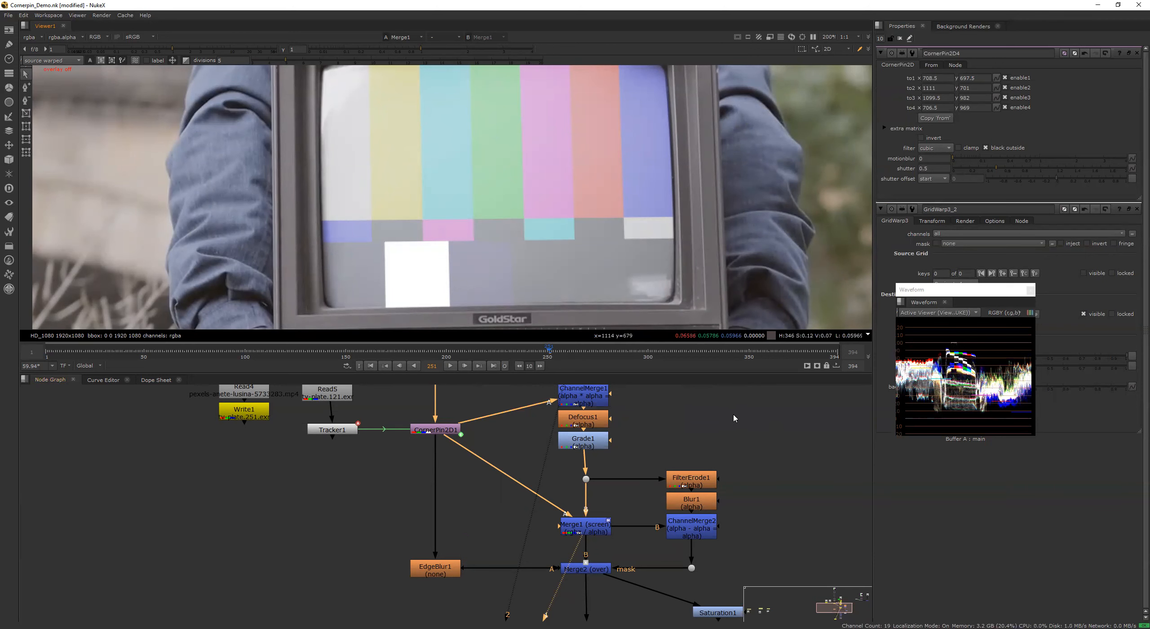
# Step: Display the original TV plate from Read6 in the viewer and view its luminance channel
pyautogui.press('space')
pyautogui.press('f')
pyautogui.scroll(5, 669, 272)
pyautogui.click(654, 247)
pyautogui.press('1')
pyautogui.press('space')
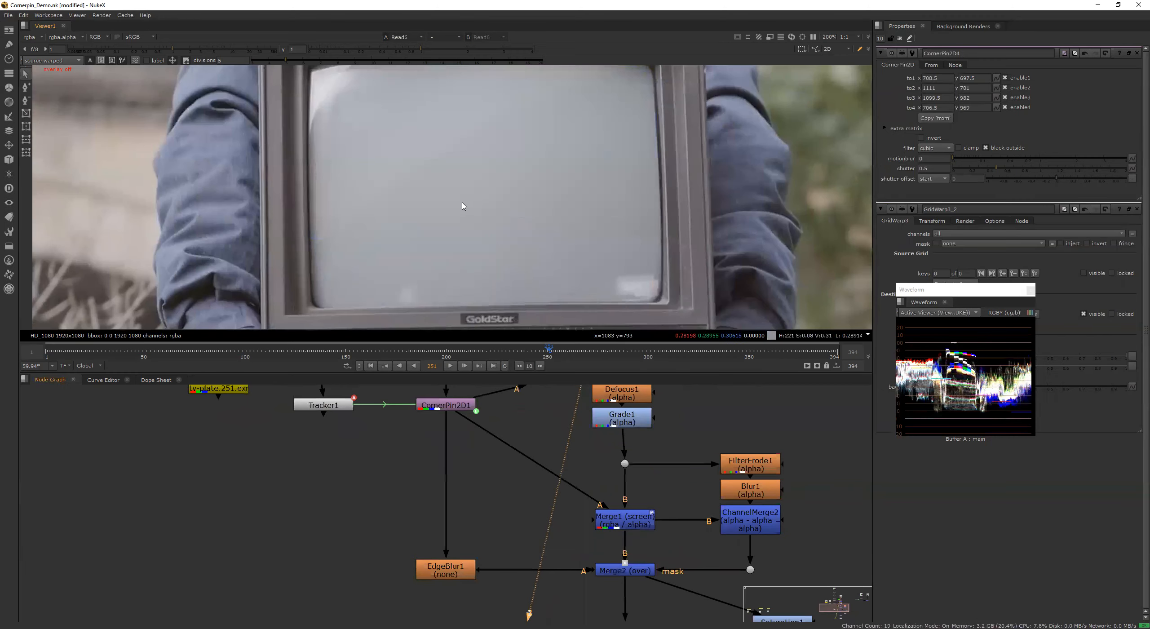
pyautogui.press('y')
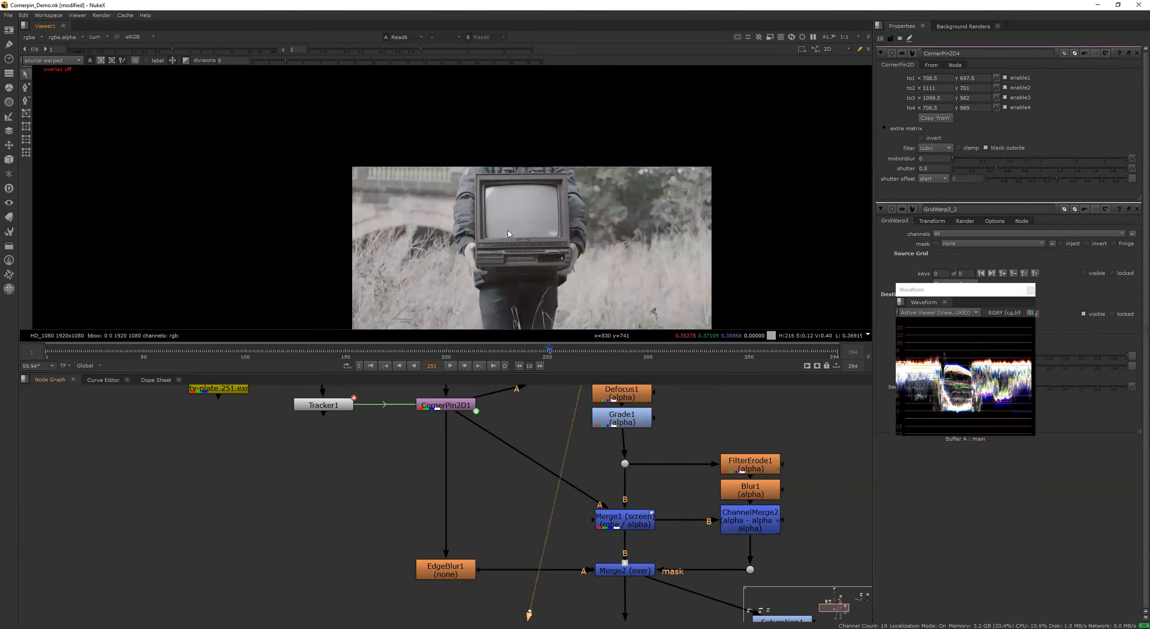
pyautogui.moveTo(422, 48)
pyautogui.mouseDown()
pyautogui.moveTo(389, 52)
pyautogui.moveTo(408, 51)
pyautogui.mouseUp()
pyautogui.click(284, 50)
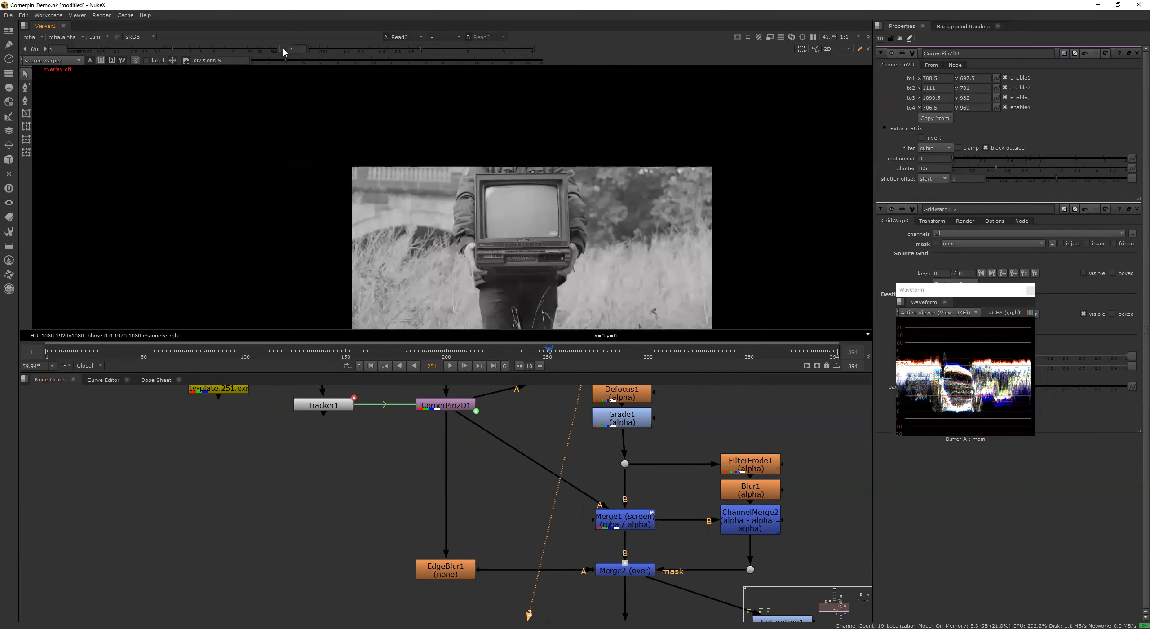
pyautogui.moveTo(600, 249); pyautogui.dragTo(580, 196, button='middle')
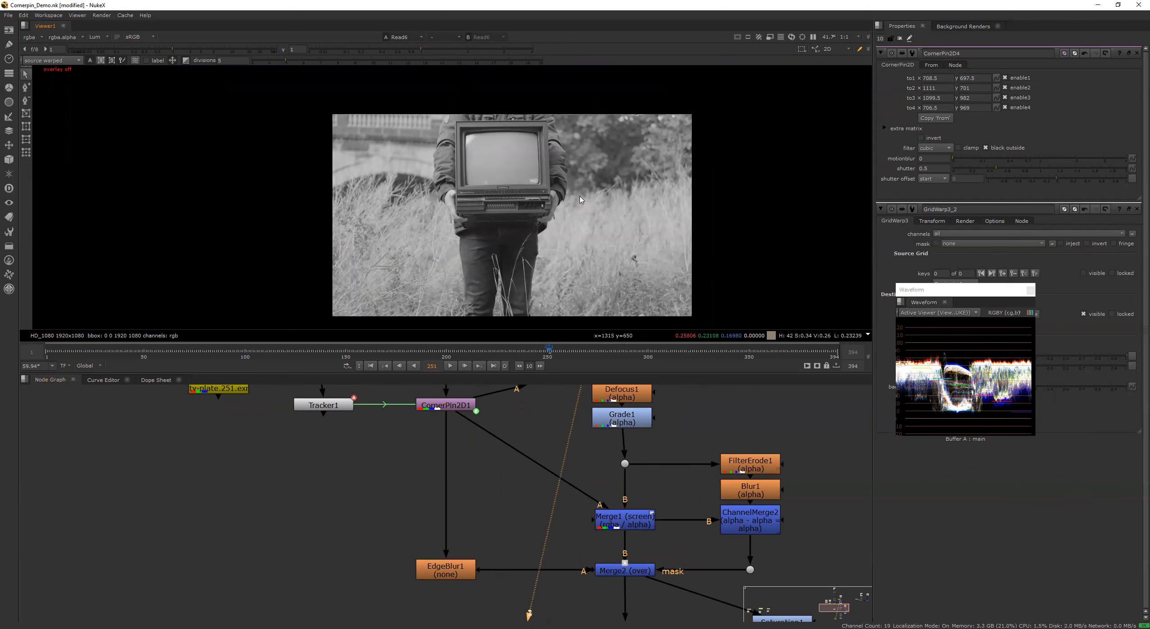
# Step: Open the properties of the existing Keyer1 node beside the Read6 plate
pyautogui.scroll(-5, 563, 508)
pyautogui.scroll(2, 563, 507)
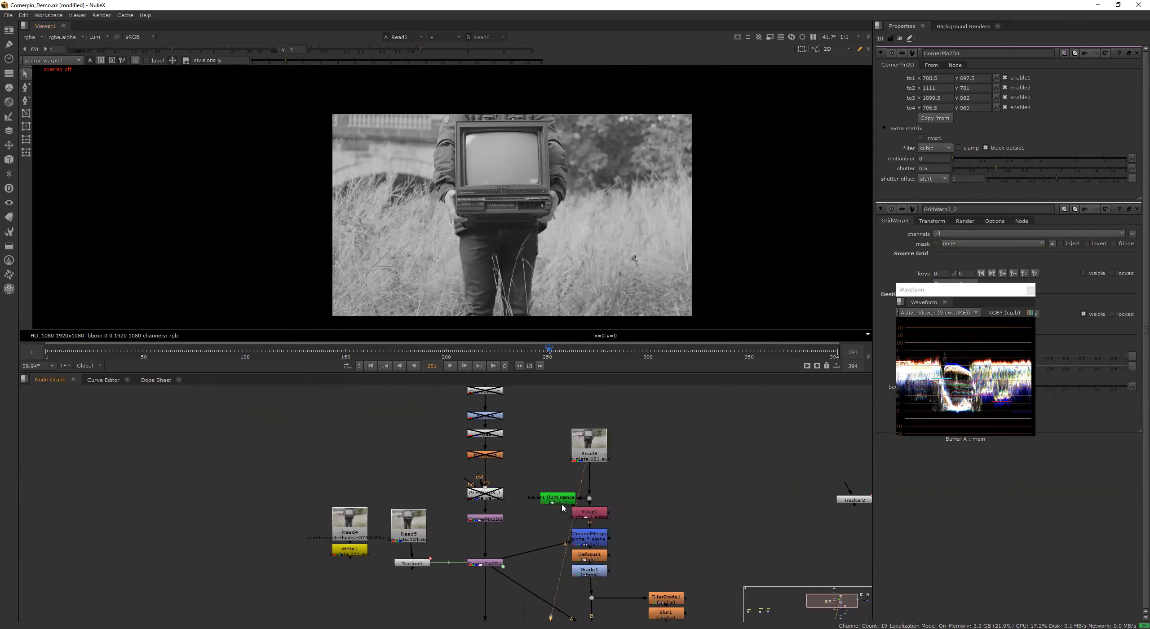
pyautogui.doubleClick(562, 502)
pyautogui.moveTo(626, 508); pyautogui.dragTo(504, 511, button='middle')
# Step: Add a second luminance Keyer node, connect it to the dot below Read6, and display its output
pyautogui.click(586, 498)
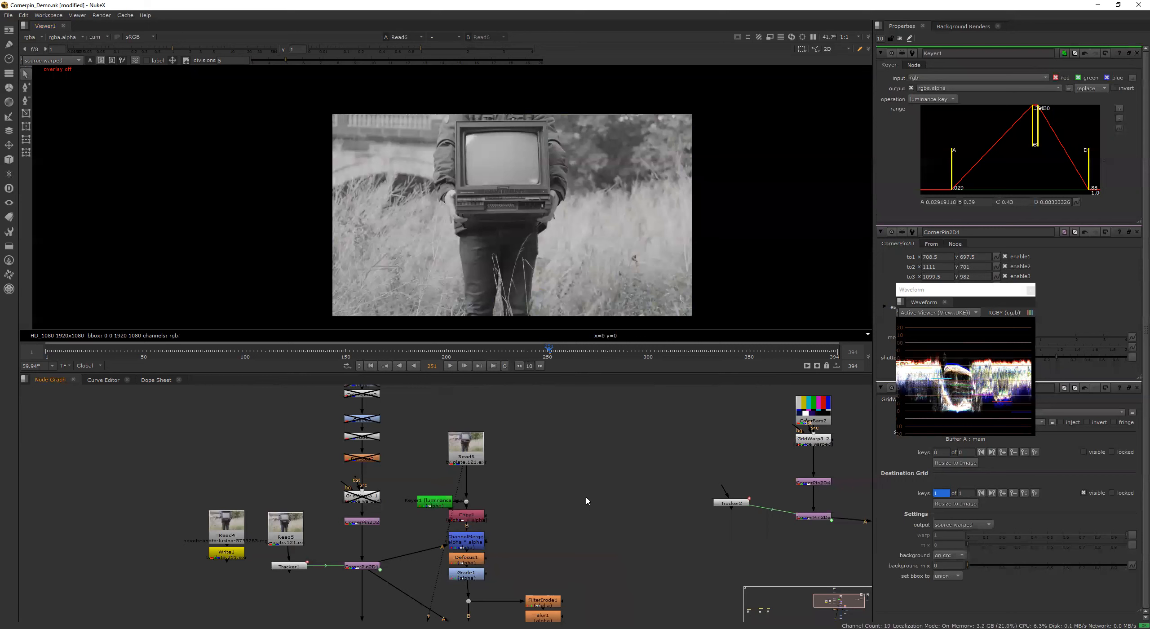
pyautogui.press('Tab')
pyautogui.write('key')
pyautogui.press('Down')
pyautogui.press('Down')
pyautogui.press('Return')
pyautogui.moveTo(577, 486); pyautogui.dragTo(467, 502)
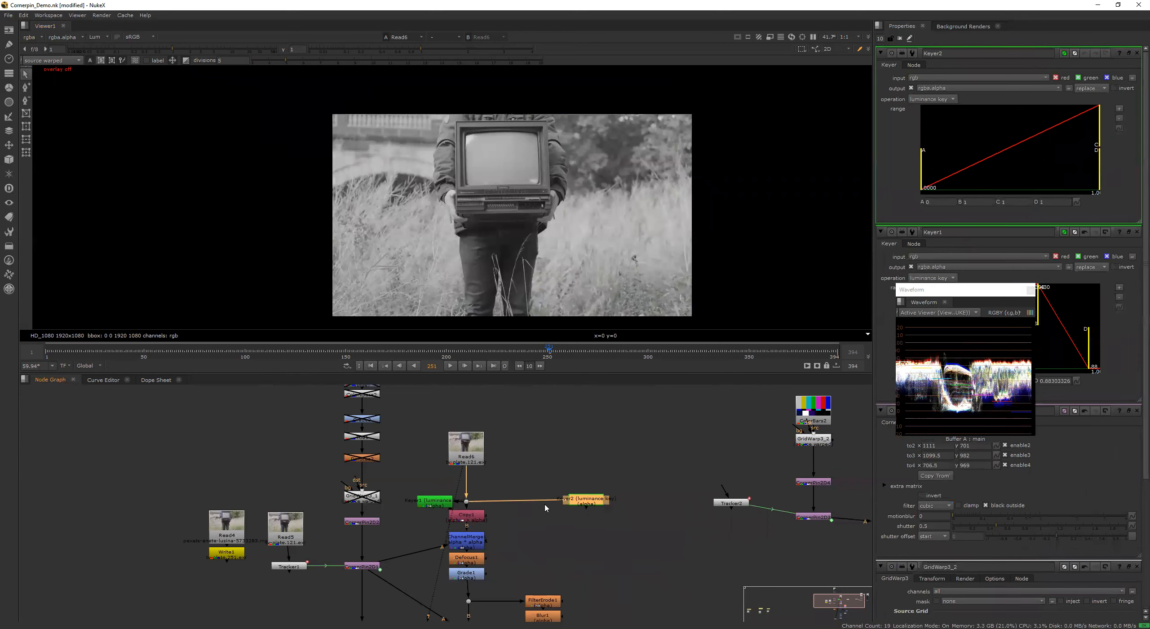
pyautogui.moveTo(591, 506); pyautogui.dragTo(620, 502)
pyautogui.press('1')
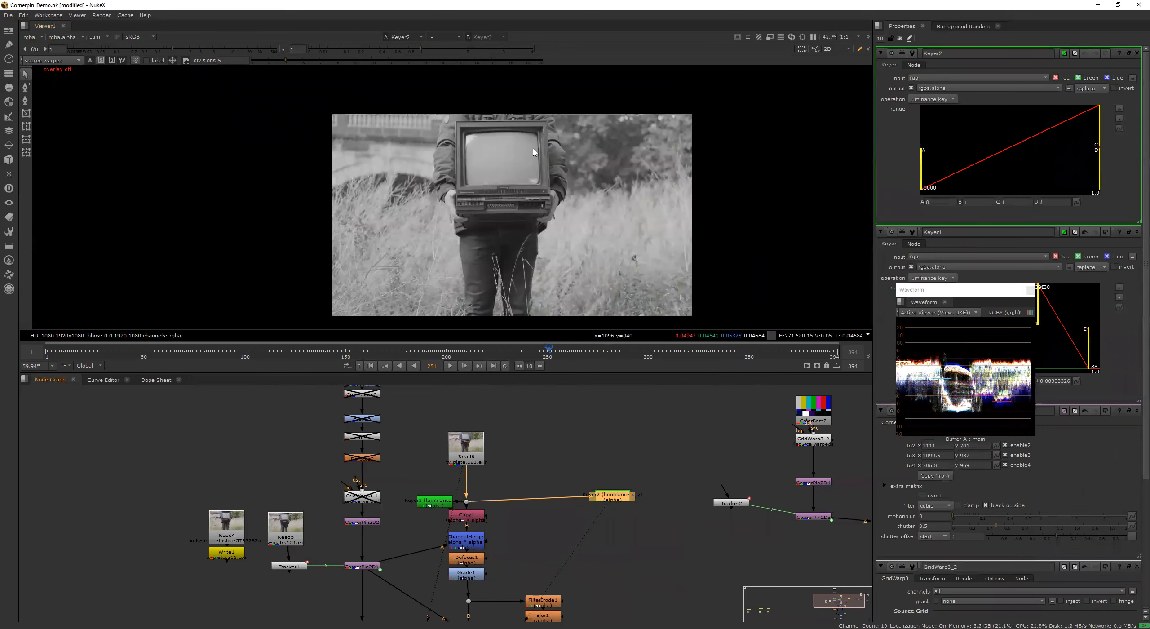
# Step: View the new keyer's alpha channel and examine the TV screen area in it
pyautogui.press('y')
pyautogui.scroll(2, 521, 166)
pyautogui.press('a')
pyautogui.scroll(-2, 522, 165)
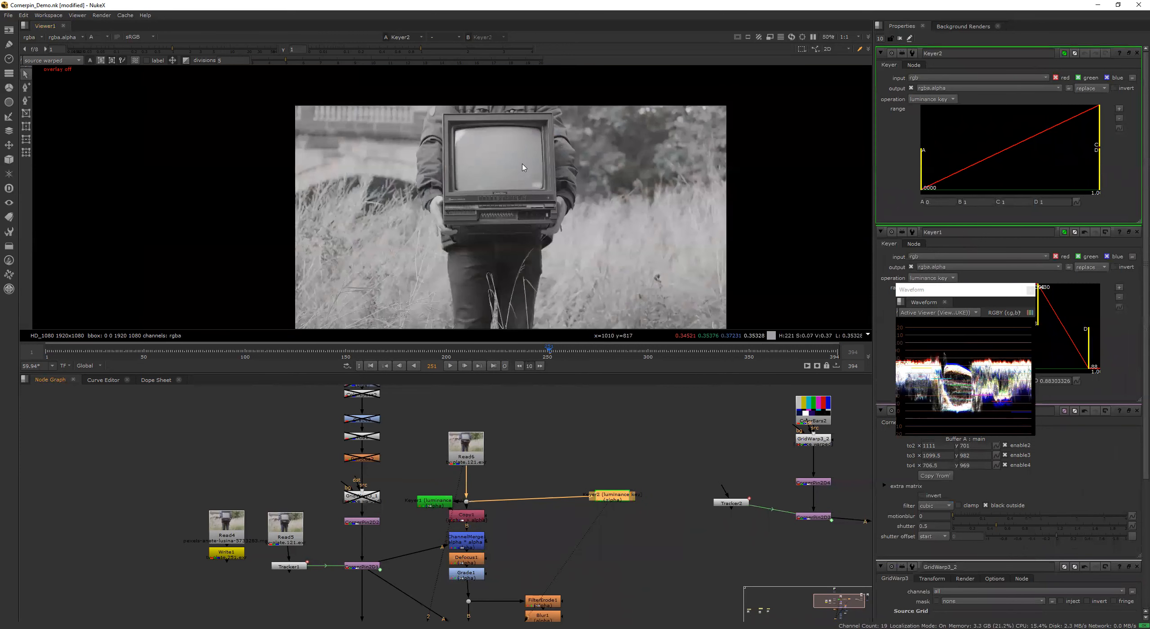
pyautogui.scroll(2, 515, 169)
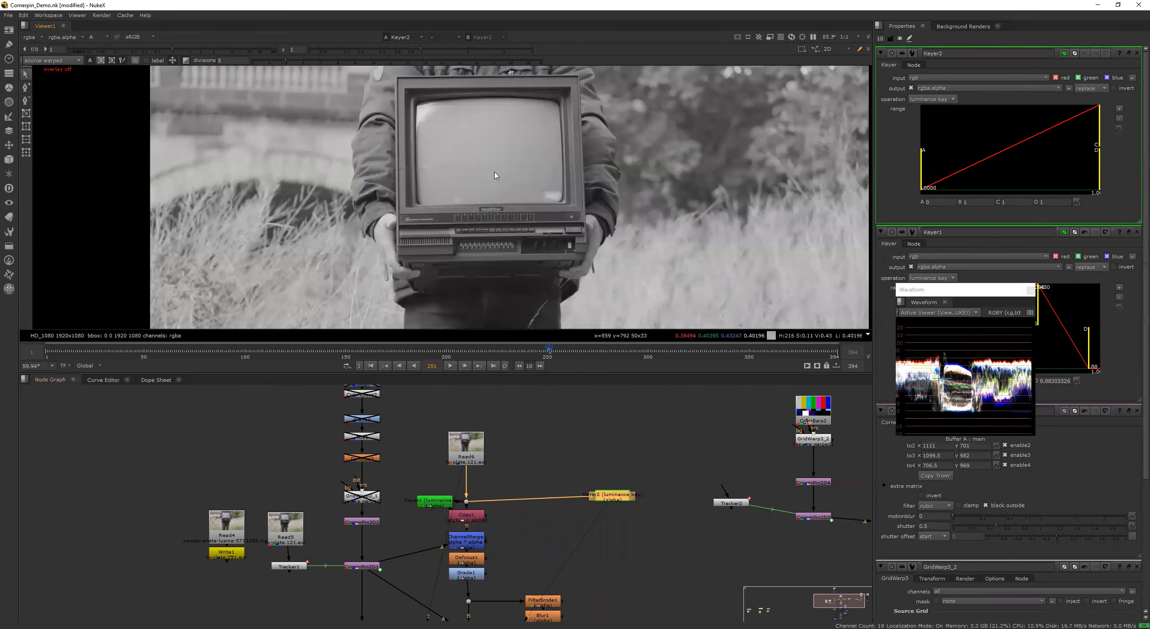
pyautogui.scroll(-1, 480, 172)
pyautogui.scroll(2, 502, 176)
# Step: Turn on the viewer overlay, show only Keyer2's properties, and move the color sample region to the TV screen's upper middle
pyautogui.press('o')
pyautogui.click(900, 38)
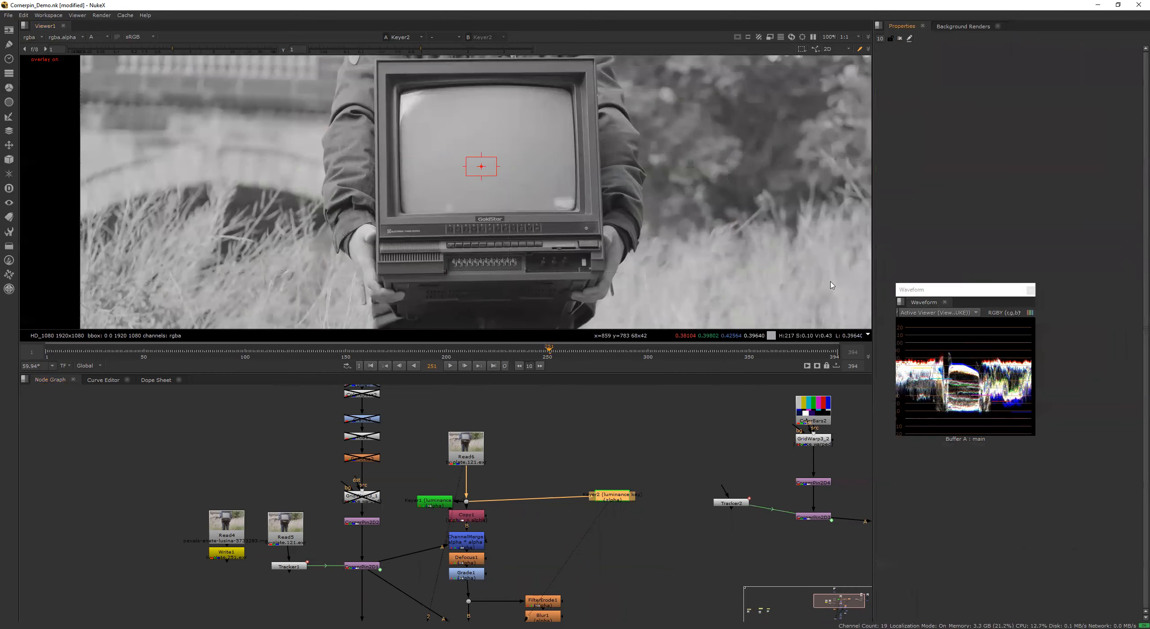
pyautogui.doubleClick(612, 496)
pyautogui.moveTo(483, 166); pyautogui.dragTo(495, 144)
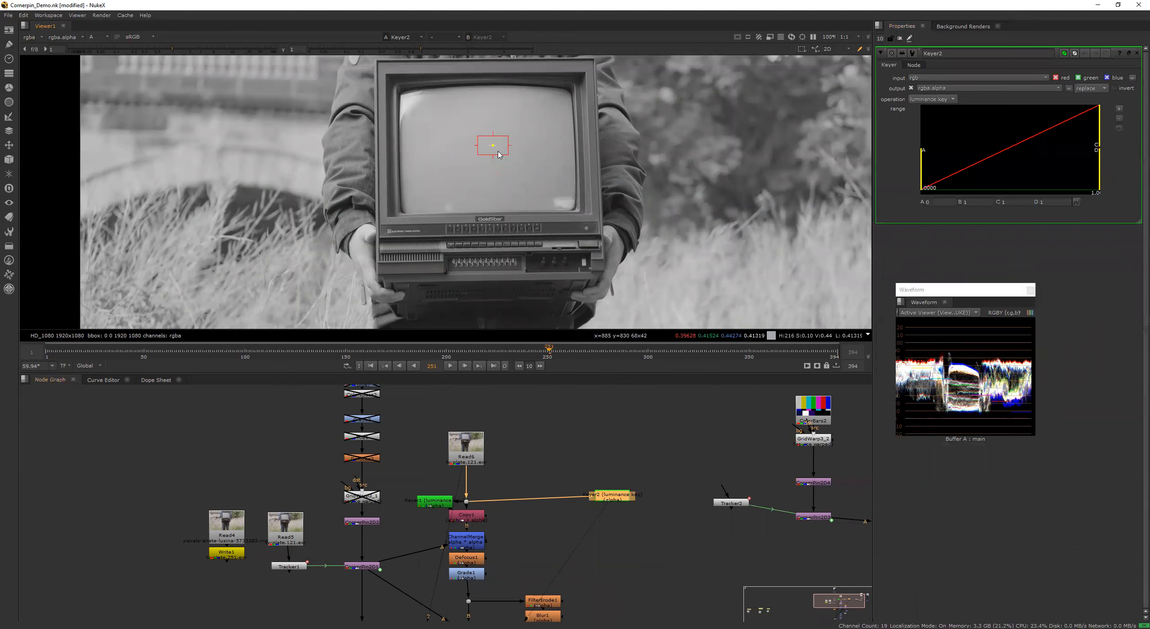
pyautogui.scroll(1, 497, 153)
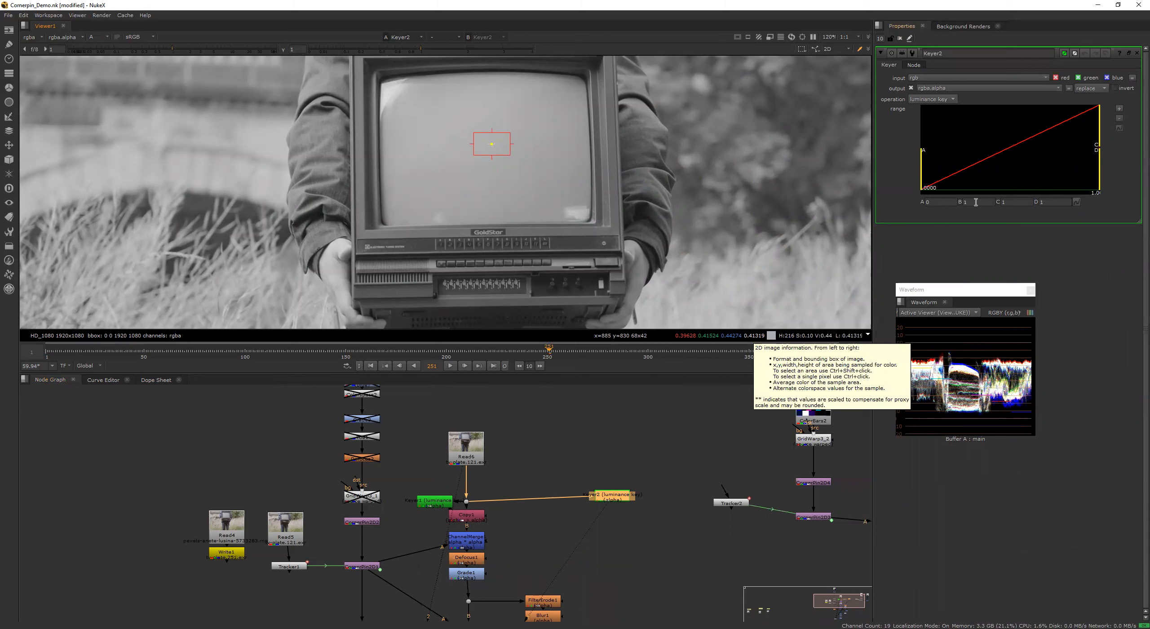
# Step: Set Keyer2's luminance range to B 0.41 and C 0.43
pyautogui.click(958, 202)
pyautogui.write('.41')
pyautogui.press('Return')
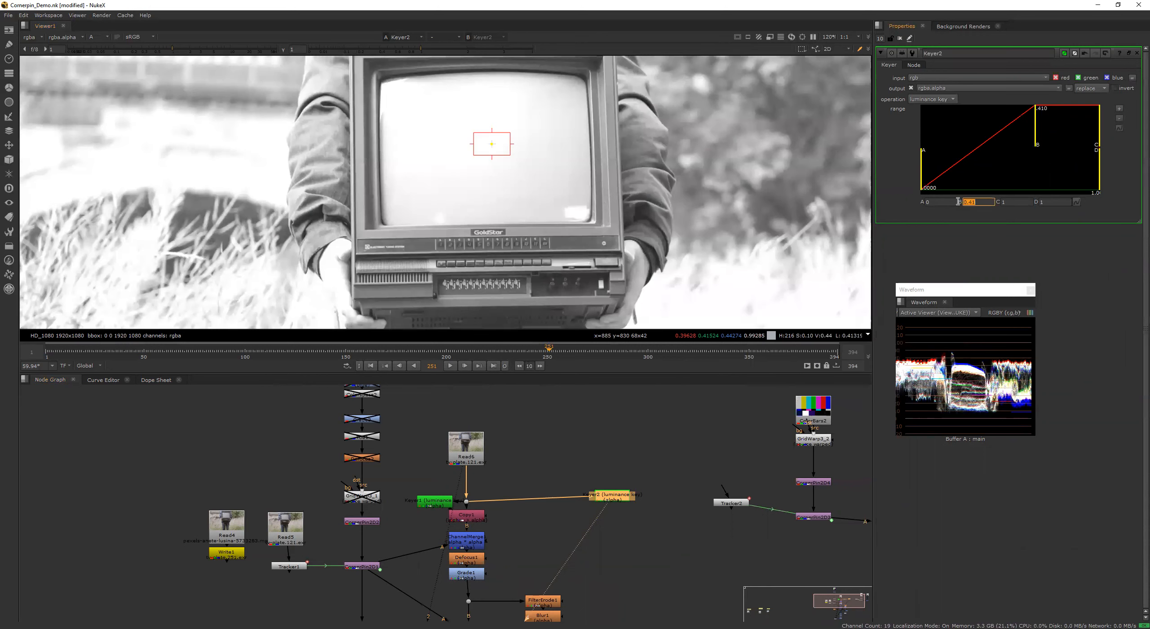
pyautogui.click(1018, 202)
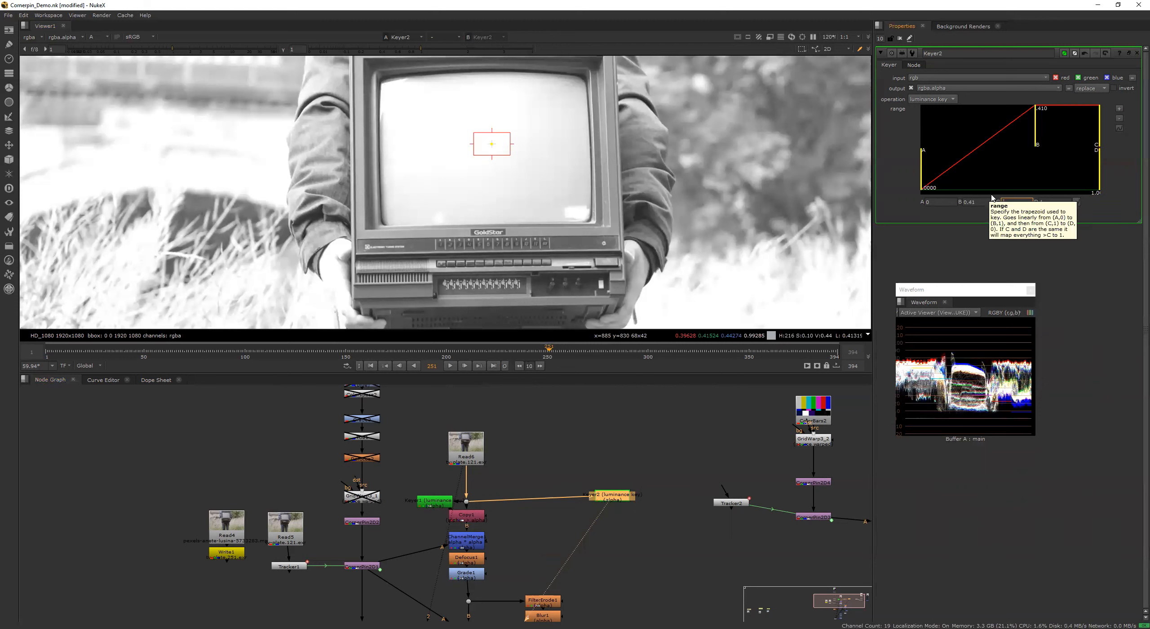
pyautogui.press('Return')
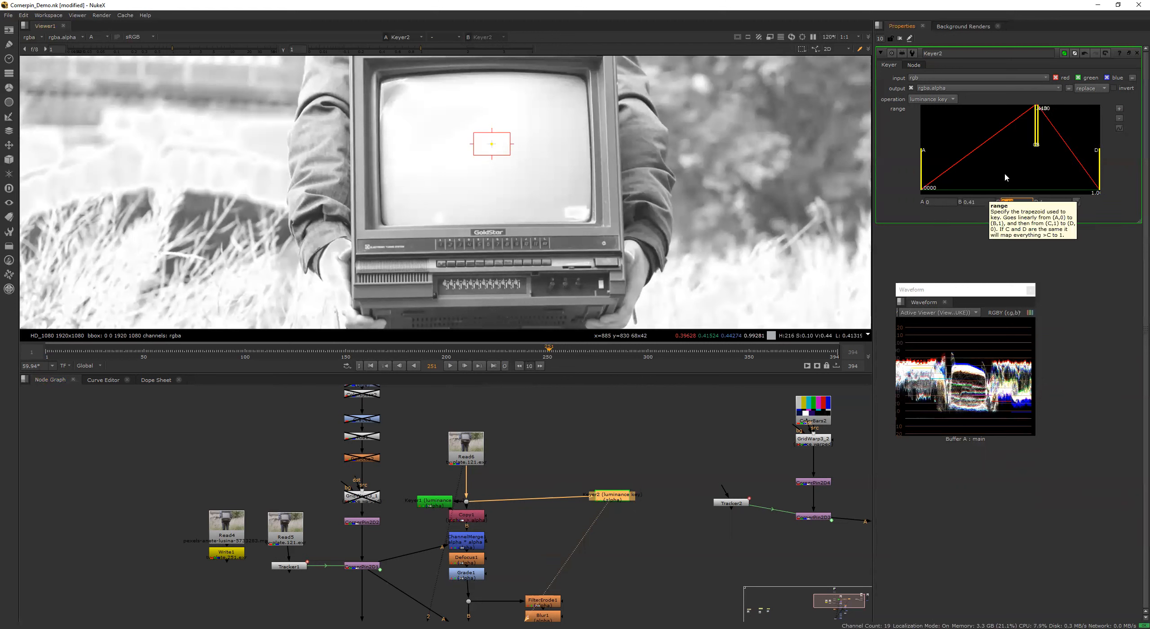
# Step: Narrow Keyer2's range by raising A to about 0.25 and lowering D to about 0.57
pyautogui.moveTo(923, 175); pyautogui.dragTo(1012, 173)
pyautogui.moveTo(1099, 175); pyautogui.dragTo(1056, 183)
pyautogui.scroll(2, 422, 194)
pyautogui.scroll(-2, 410, 206)
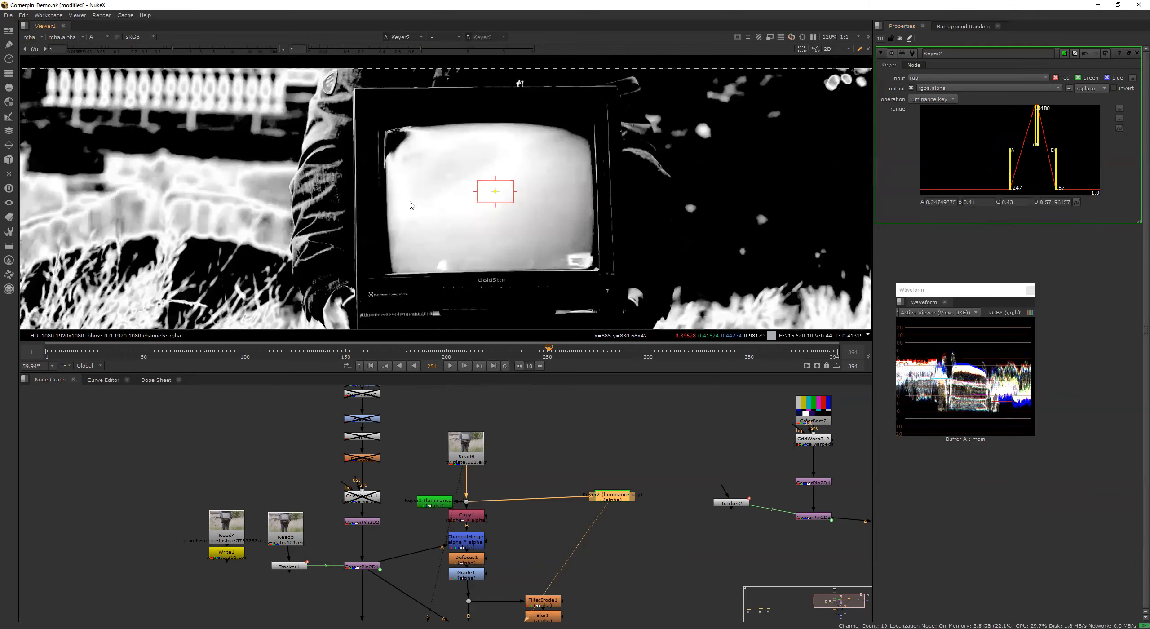
# Step: Refine Keyer2's range to A about 0.22, B about 0.37 and D about 0.66, checking the matte at the screen corner
pyautogui.scroll(-2, 579, 108)
pyautogui.scroll(3, 524, 257)
pyautogui.scroll(2, 524, 270)
pyautogui.moveTo(1011, 167); pyautogui.dragTo(1065, 170)
pyautogui.scroll(-4, 490, 246)
pyautogui.scroll(7, 379, 108)
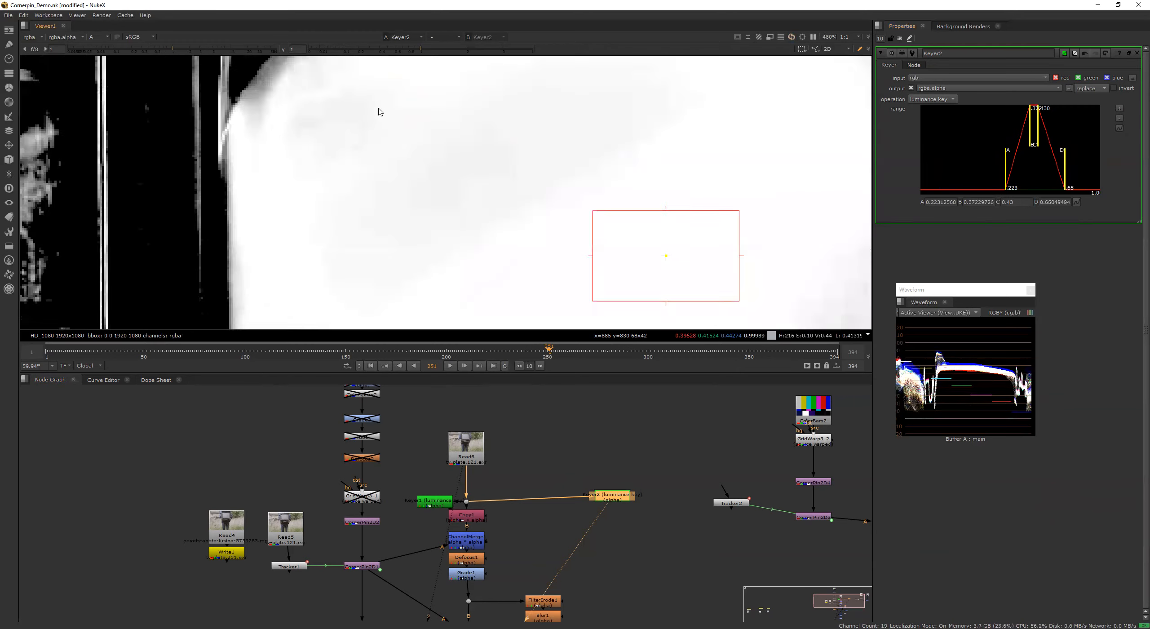
pyautogui.scroll(-5, 387, 119)
pyautogui.scroll(2, 370, 127)
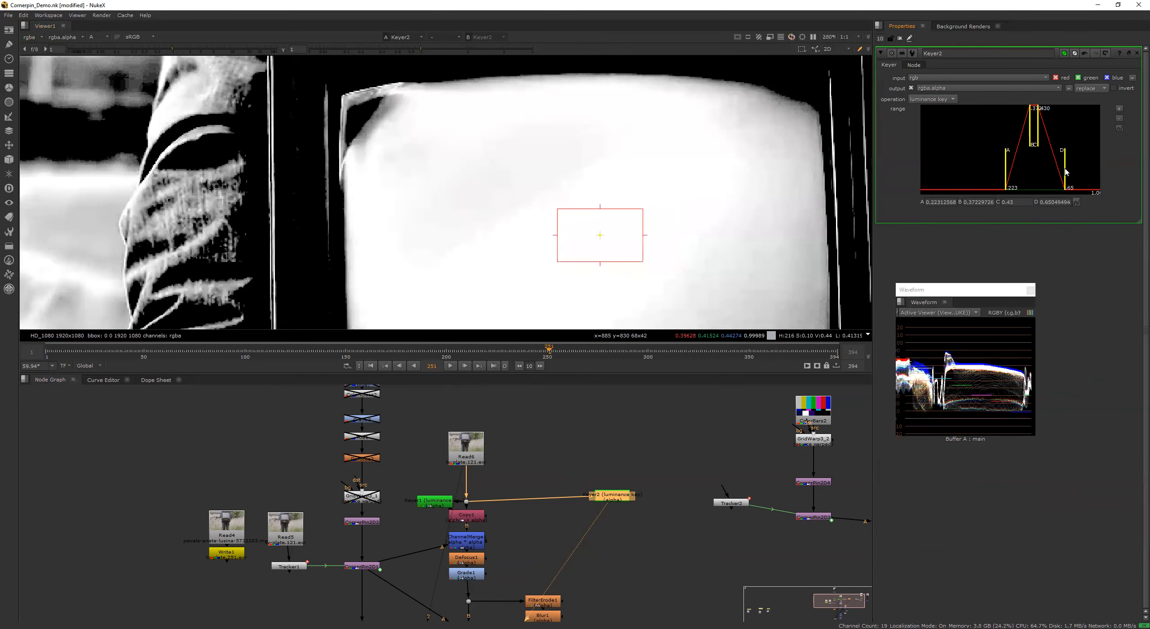
# Step: Raise Keyer2's D value to about 0.90 to fill the screen matte's dark corner
pyautogui.moveTo(1065, 171); pyautogui.dragTo(1090, 170)
pyautogui.scroll(-3, 509, 167)
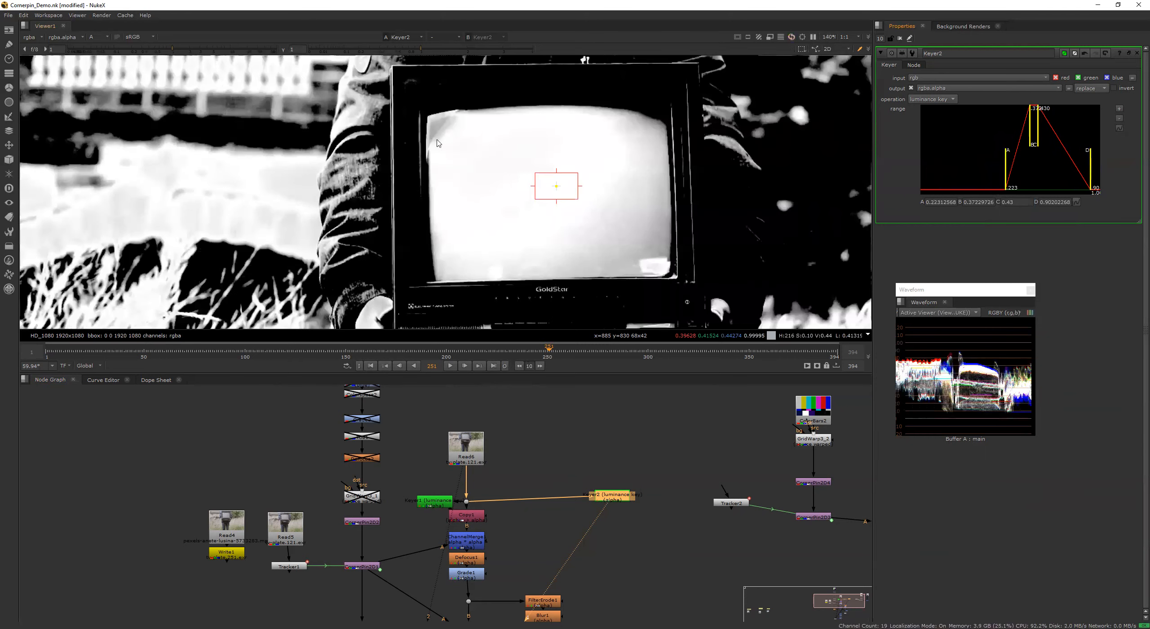
pyautogui.scroll(3, 475, 170)
pyautogui.scroll(-3, 552, 169)
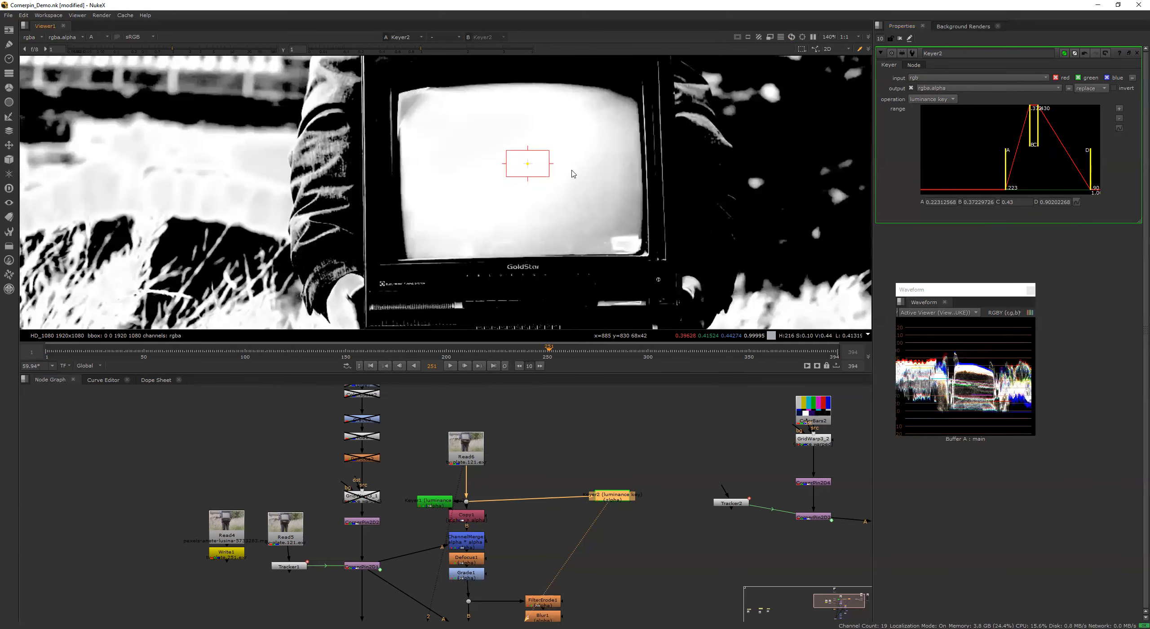
# Step: Align the Keyer2 node horizontally with the dot below Read6 in the node graph and deselect it
pyautogui.moveTo(632, 435); pyautogui.dragTo(627, 408, button='middle')
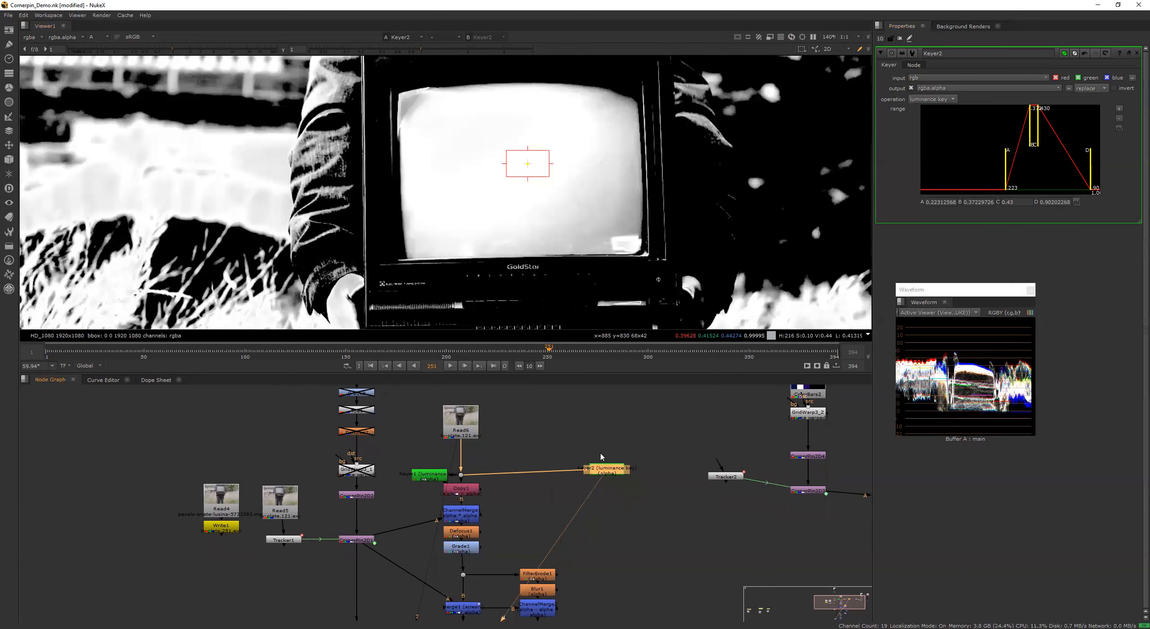
pyautogui.moveTo(606, 469); pyautogui.dragTo(606, 475)
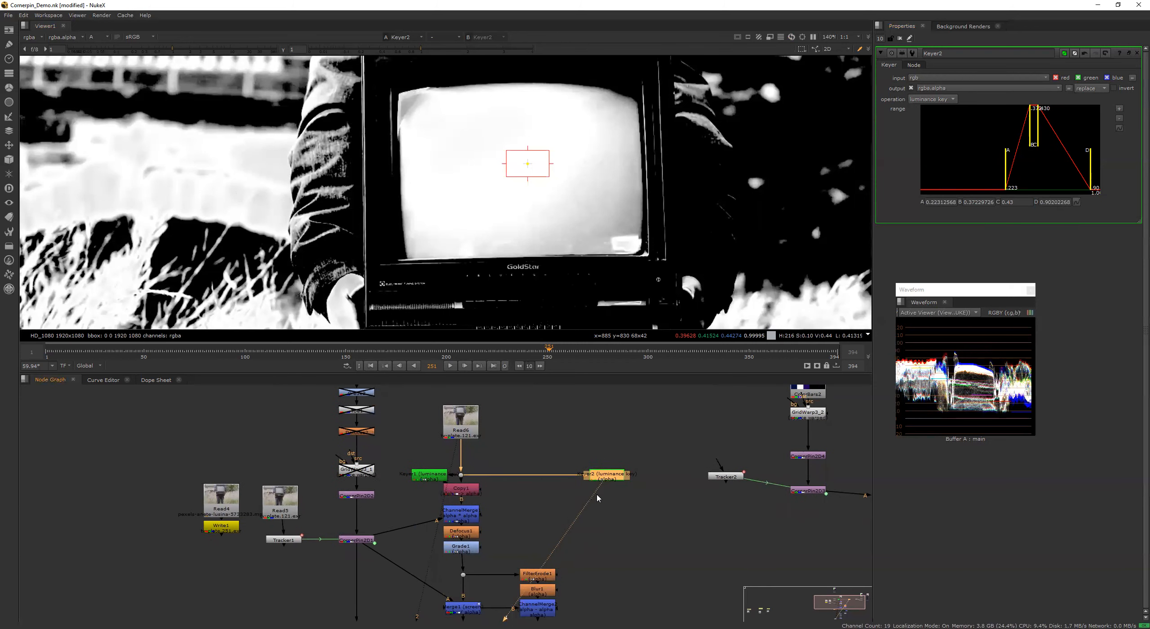
pyautogui.moveTo(610, 499); pyautogui.dragTo(616, 474, button='middle')
pyautogui.scroll(5, 511, 468)
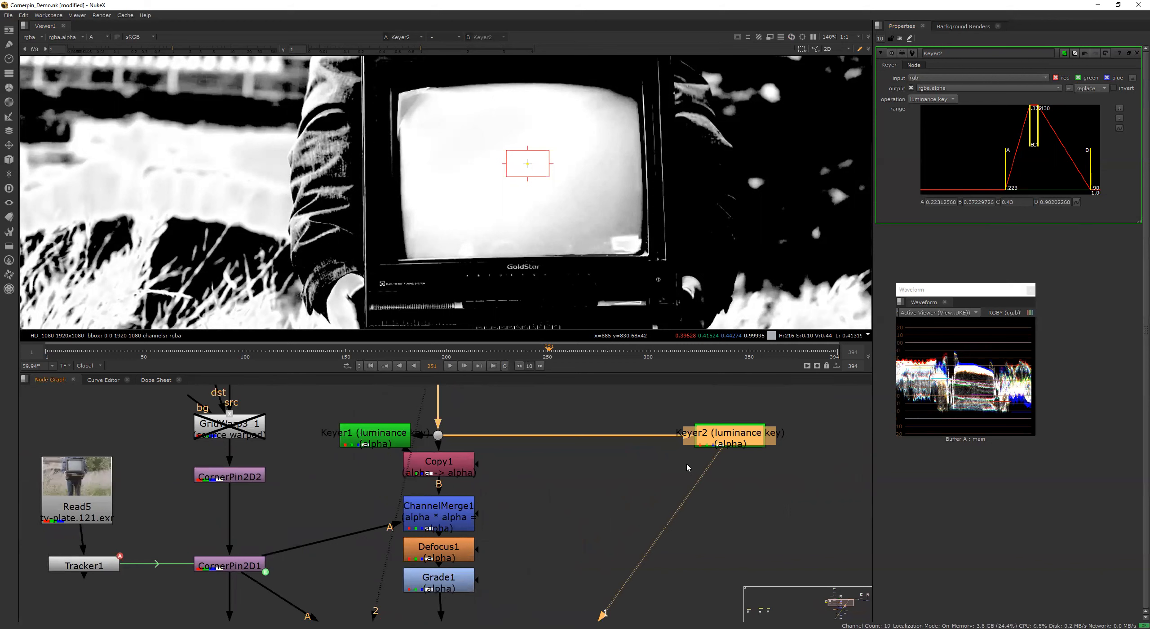
pyautogui.click(734, 500)
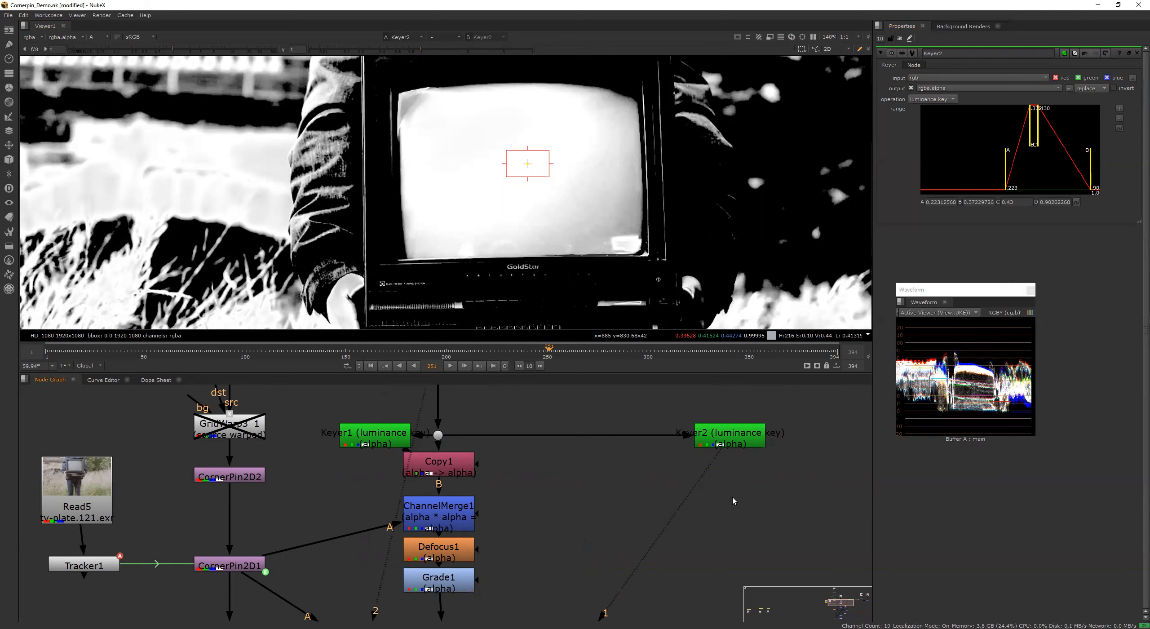
# Step: Display Keyer1's alpha in the viewer and examine the matte around the TV screen's upper corners
pyautogui.moveTo(514, 488); pyautogui.dragTo(516, 489, button='middle')
pyautogui.click(368, 441)
pyautogui.press('1')
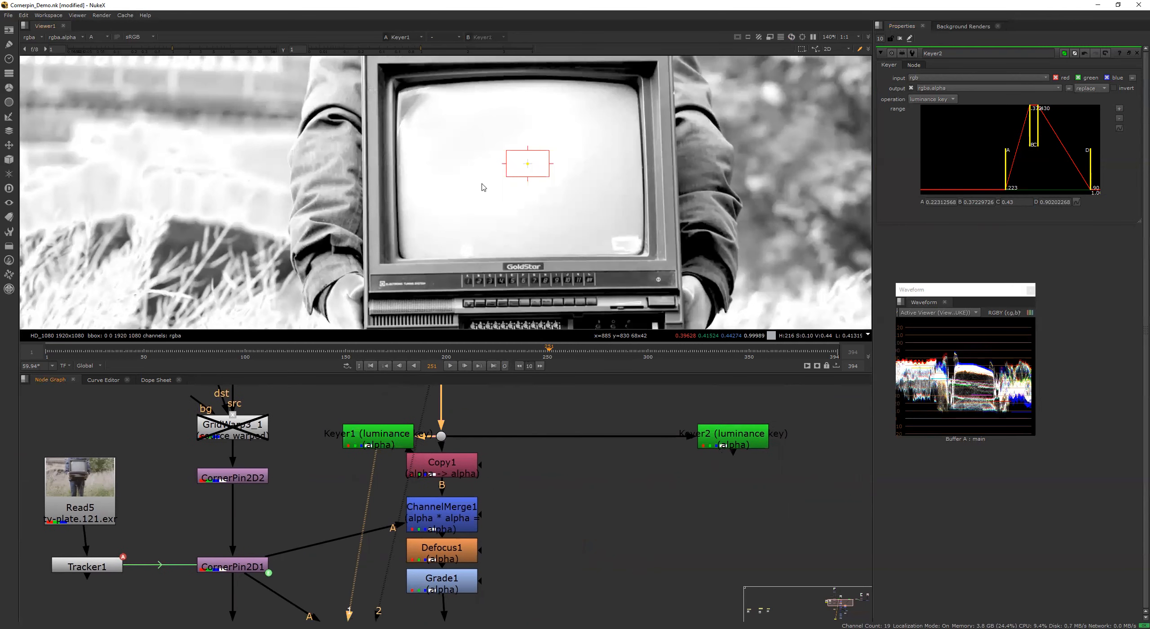
pyautogui.press('a')
pyautogui.press('a')
pyautogui.scroll(-2, 482, 193)
pyautogui.scroll(5, 461, 173)
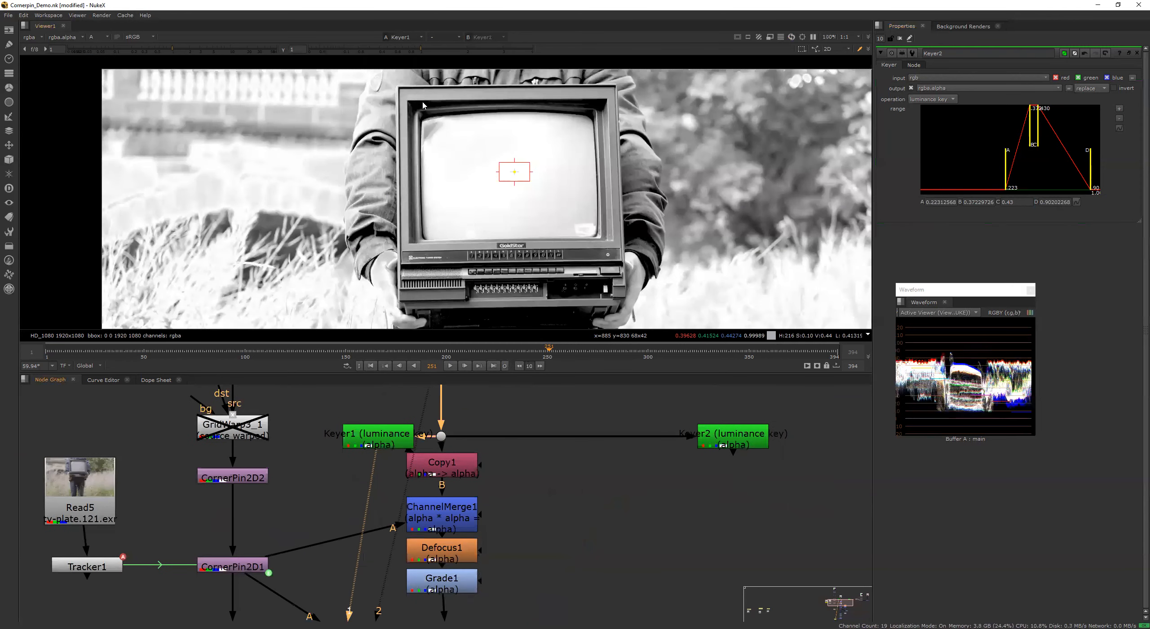
pyautogui.moveTo(385, 85); pyautogui.dragTo(389, 128, button='middle')
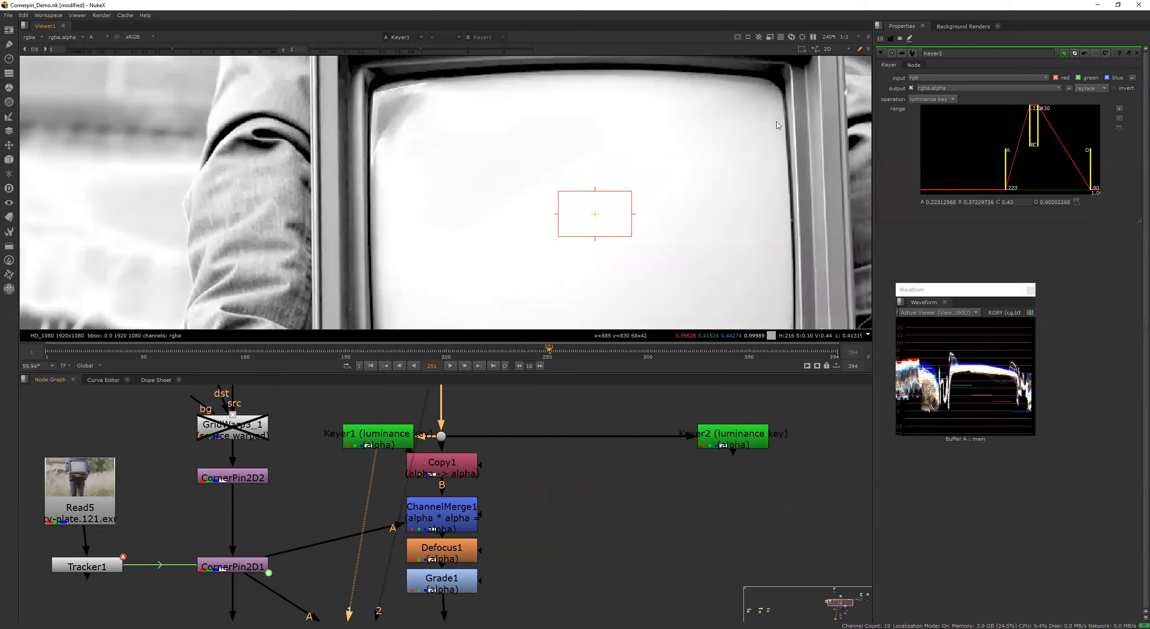
pyautogui.scroll(-2, 779, 122)
# Step: Display the Read6 plate in full color and inspect the keying nodes below it
pyautogui.click(469, 476)
pyautogui.click(541, 566)
pyautogui.scroll(-3, 542, 574)
pyautogui.click(483, 427)
pyautogui.press('1')
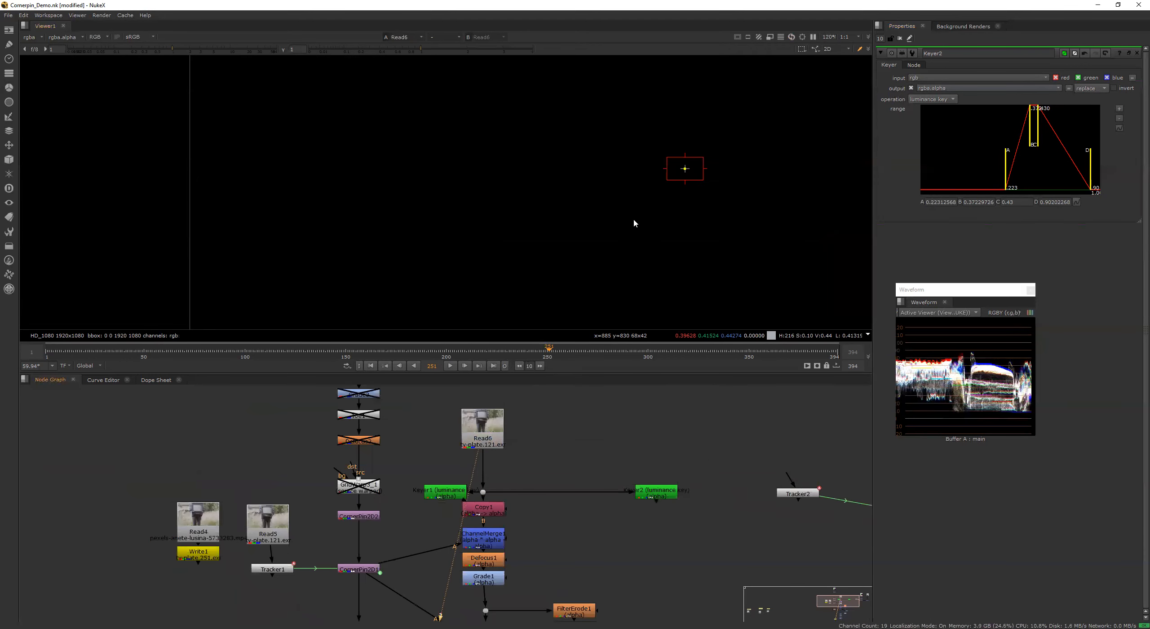
pyautogui.press('a')
pyautogui.moveTo(552, 462); pyautogui.dragTo(626, 403, button='middle')
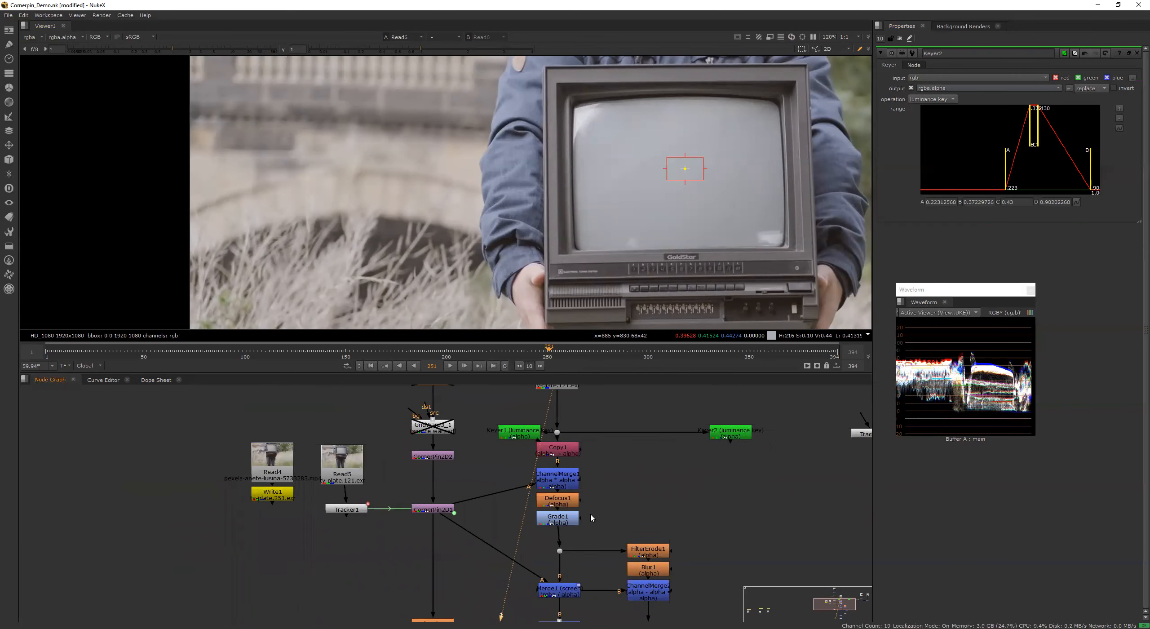
pyautogui.scroll(2, 592, 518)
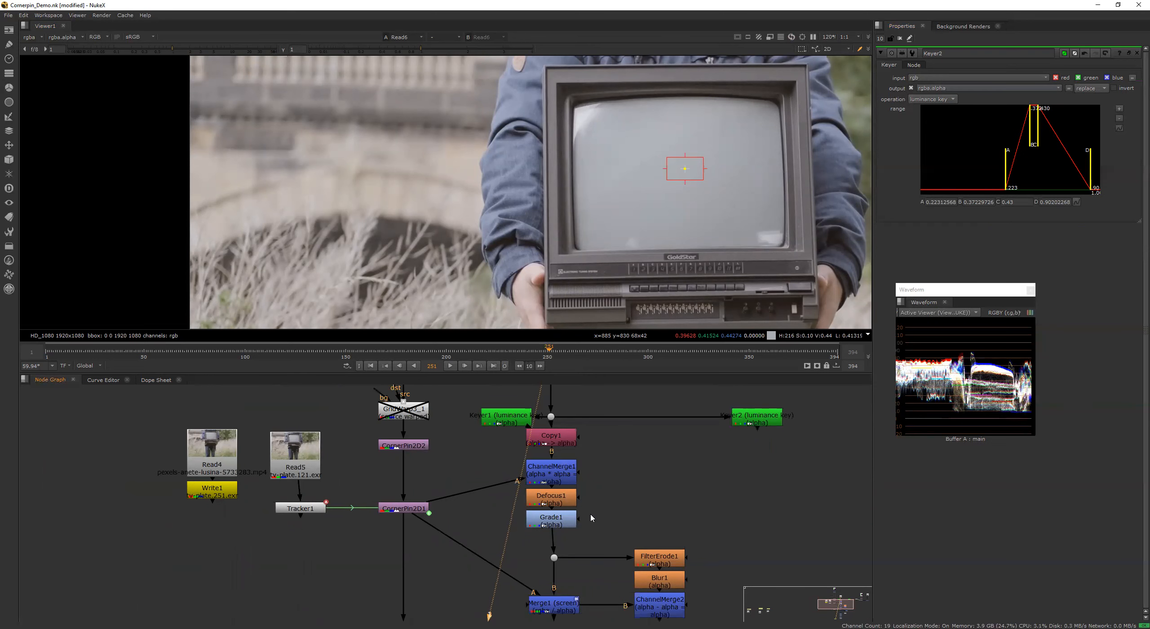
pyautogui.scroll(-2, 591, 478)
pyautogui.moveTo(591, 478); pyautogui.dragTo(615, 501, button='middle')
pyautogui.scroll(4, 612, 500)
# Step: Compare the Read6 plate with the Copy1 node's alpha output in the viewer
pyautogui.click(584, 494)
pyautogui.press('1')
pyautogui.moveTo(607, 406); pyautogui.dragTo(609, 429, button='middle')
pyautogui.click(584, 402)
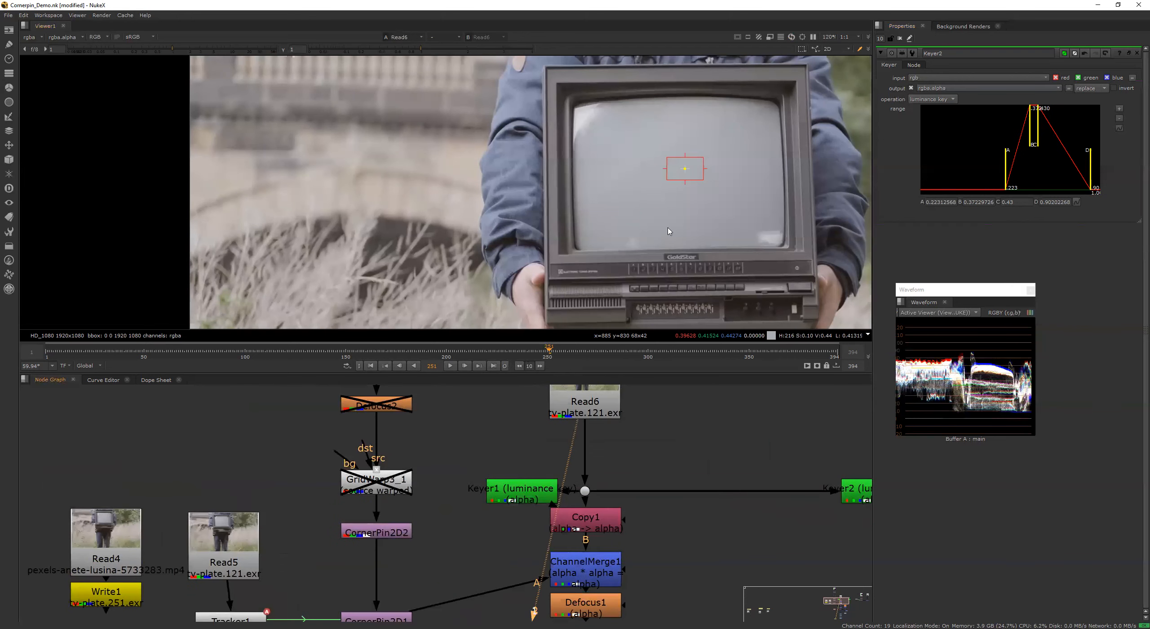
pyautogui.press('1')
pyautogui.click(602, 513)
pyautogui.press('1')
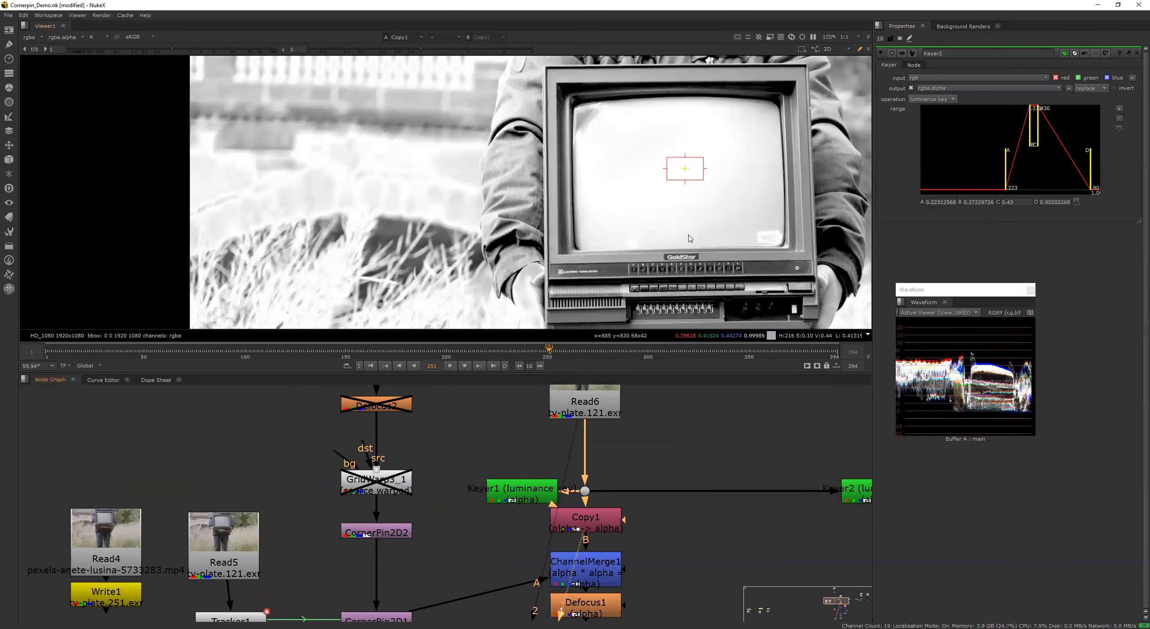
# Step: Display the CornerPin2D1 node's alpha in the viewer
pyautogui.scroll(-5, 691, 239)
pyautogui.moveTo(661, 548); pyautogui.dragTo(675, 439, button='middle')
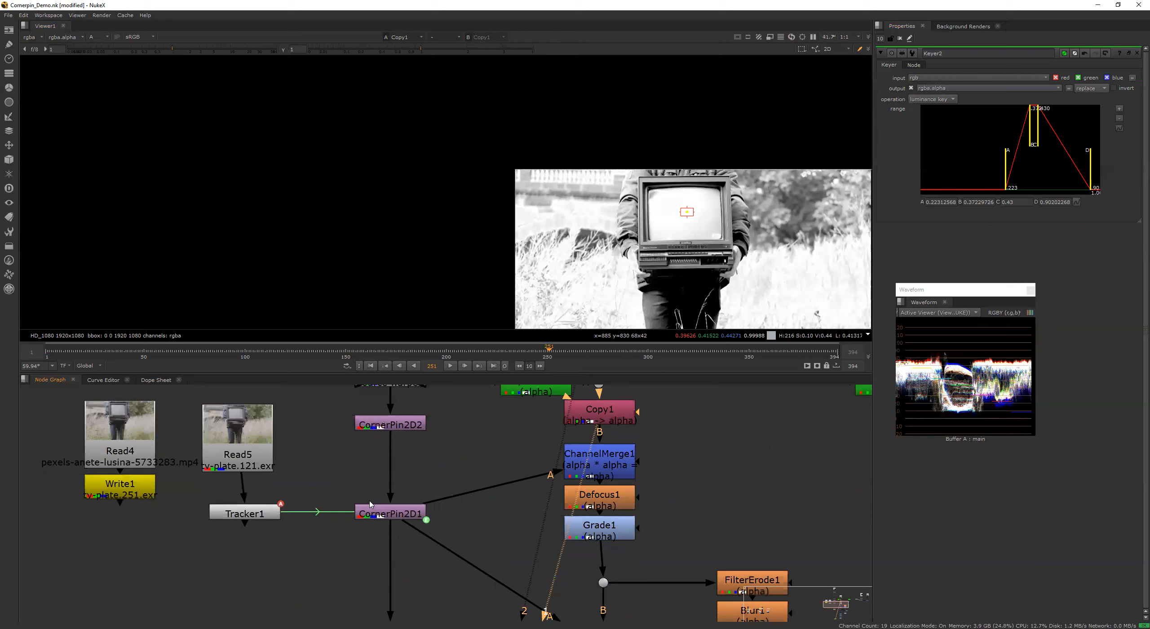
pyautogui.click(386, 521)
pyautogui.press('1')
pyautogui.scroll(3, 547, 226)
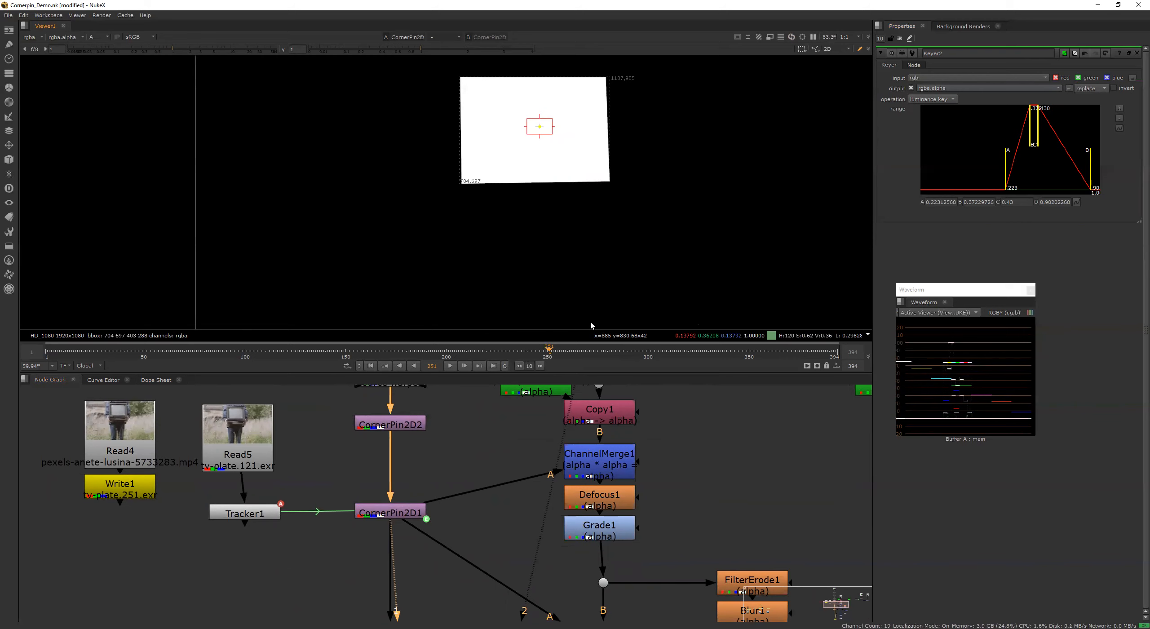
# Step: Open the ChannelMerge1 properties and sample the CornerPin2D1 alpha in the black area and inside the white screen shape
pyautogui.click(673, 454)
pyautogui.scroll(4, 660, 462)
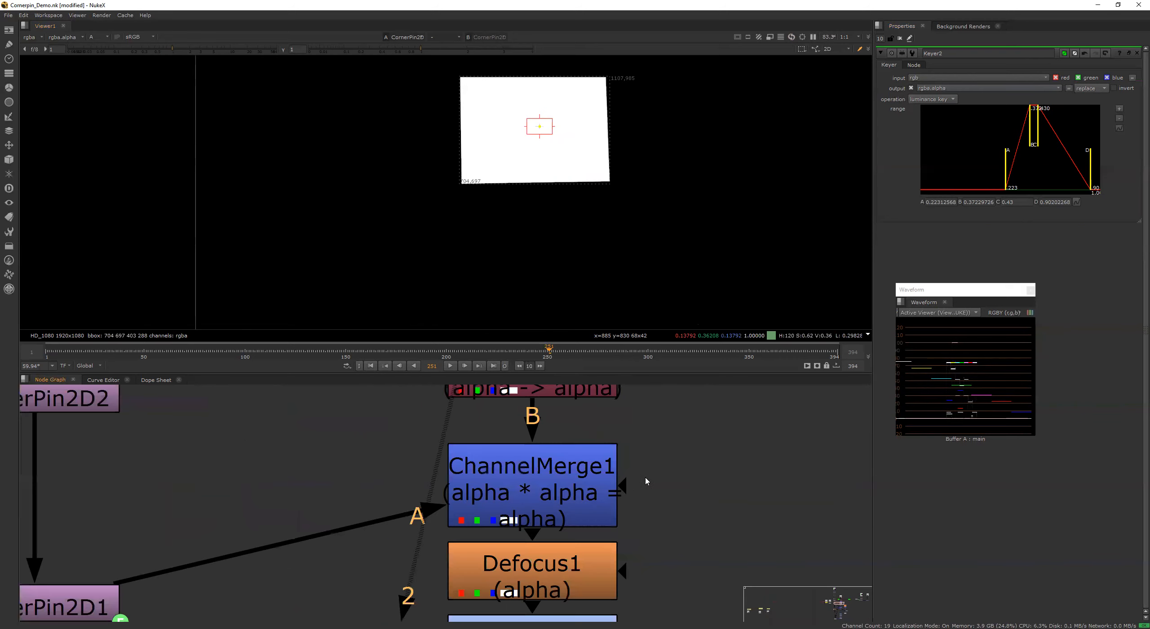
pyautogui.doubleClick(599, 479)
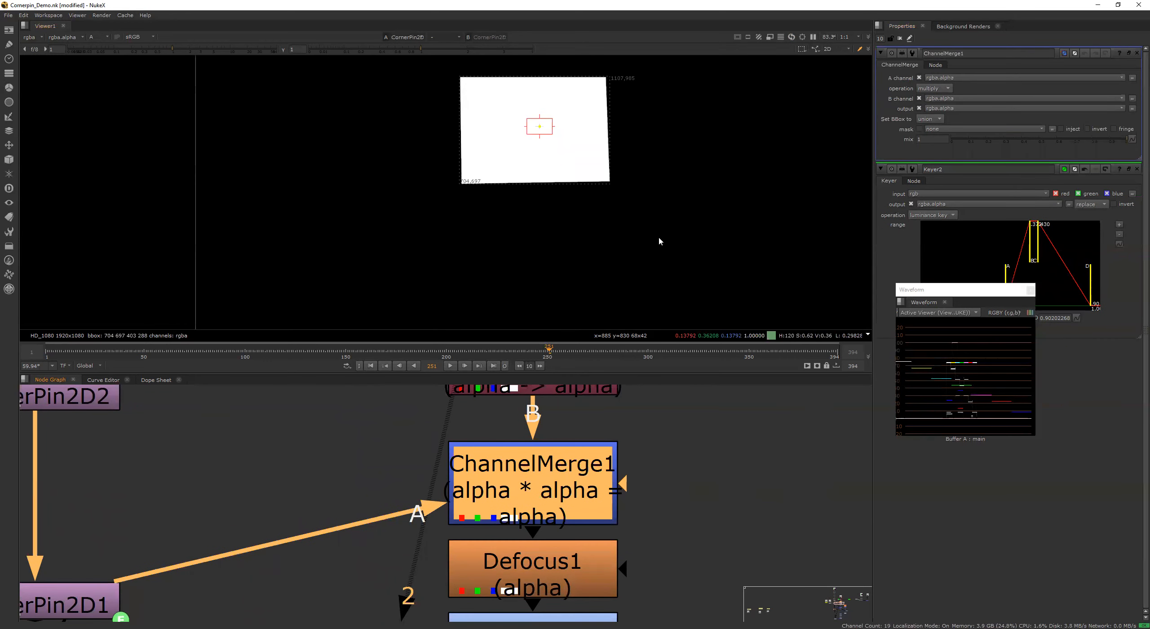
pyautogui.press('-')
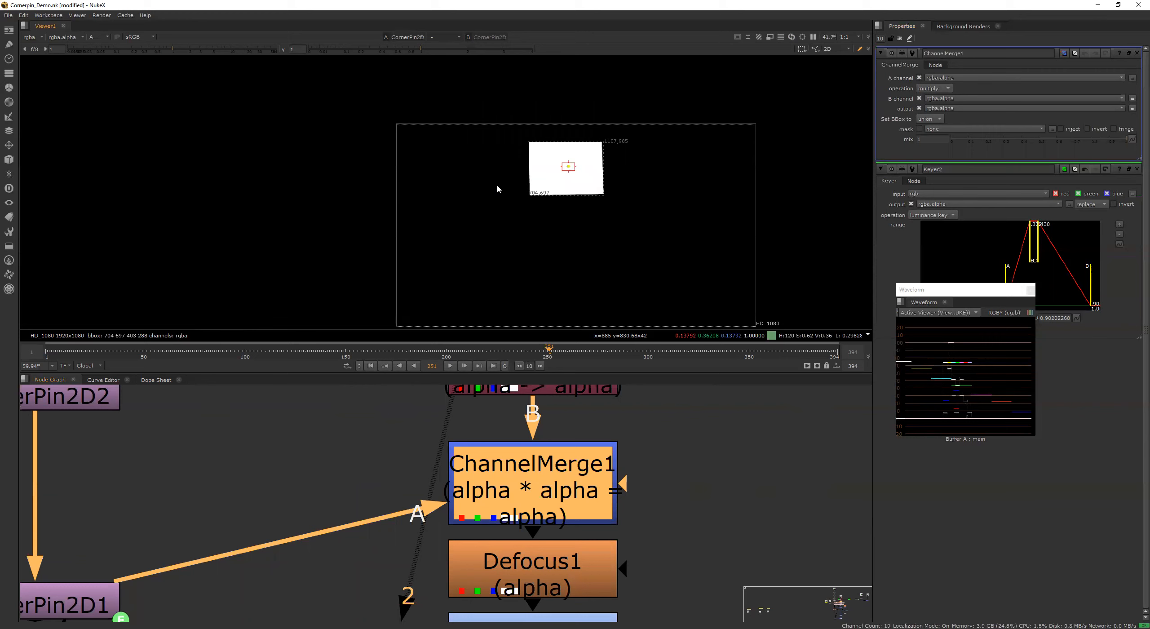
pyautogui.keyDown('ctrl'); pyautogui.keyDown('shift'); pyautogui.moveTo(479, 201); pyautogui.dragTo(503, 219); pyautogui.keyUp('shift'); pyautogui.keyUp('ctrl')
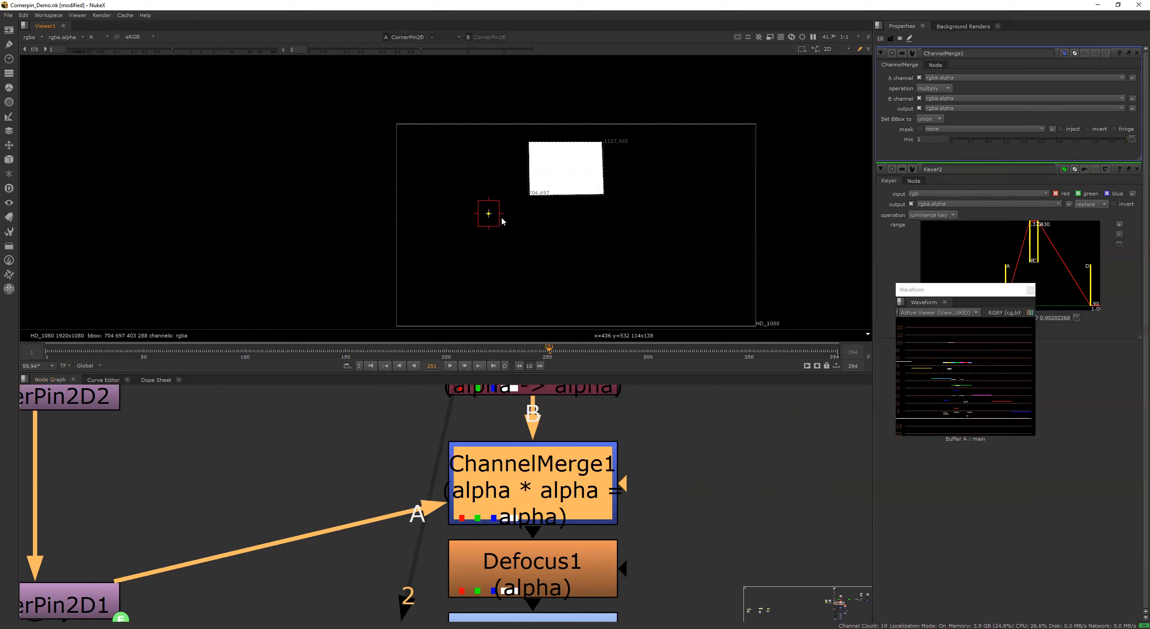
pyautogui.scroll(3, 503, 237)
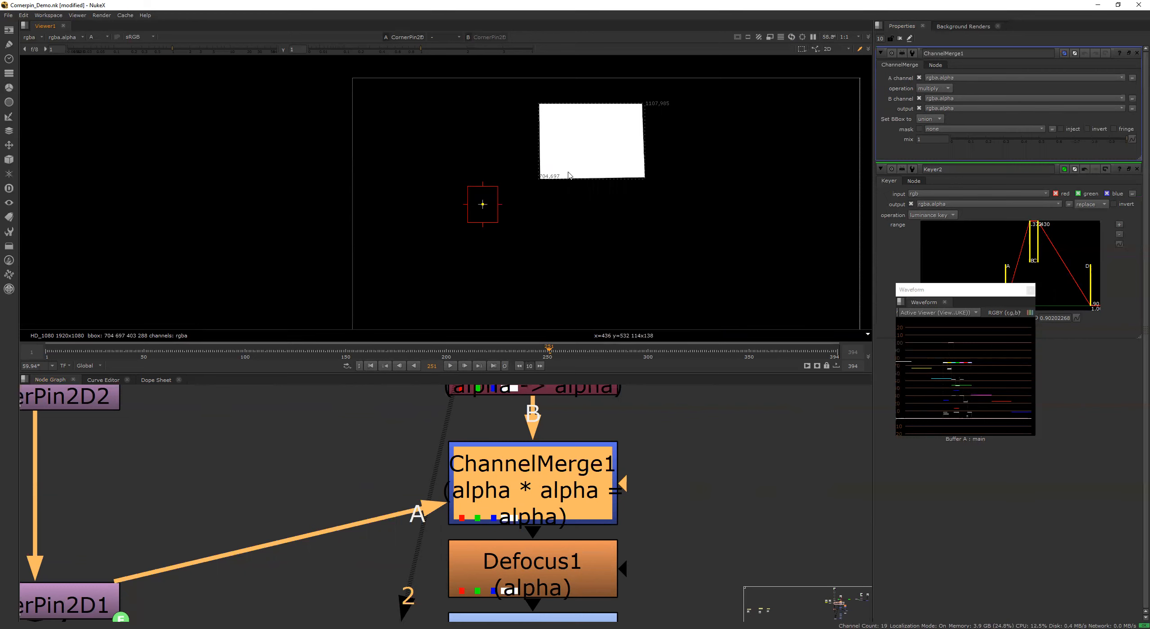
pyautogui.keyDown('ctrl'); pyautogui.keyDown('shift'); pyautogui.moveTo(583, 146); pyautogui.dragTo(611, 175); pyautogui.keyUp('shift'); pyautogui.keyUp('ctrl')
pyautogui.keyDown('ctrl'); pyautogui.keyDown('shift'); pyautogui.moveTo(484, 216); pyautogui.dragTo(550, 281); pyautogui.keyUp('shift'); pyautogui.keyUp('ctrl')
pyautogui.keyDown('ctrl'); pyautogui.keyDown('shift'); pyautogui.moveTo(599, 140); pyautogui.dragTo(630, 171); pyautogui.keyUp('shift'); pyautogui.keyUp('ctrl')
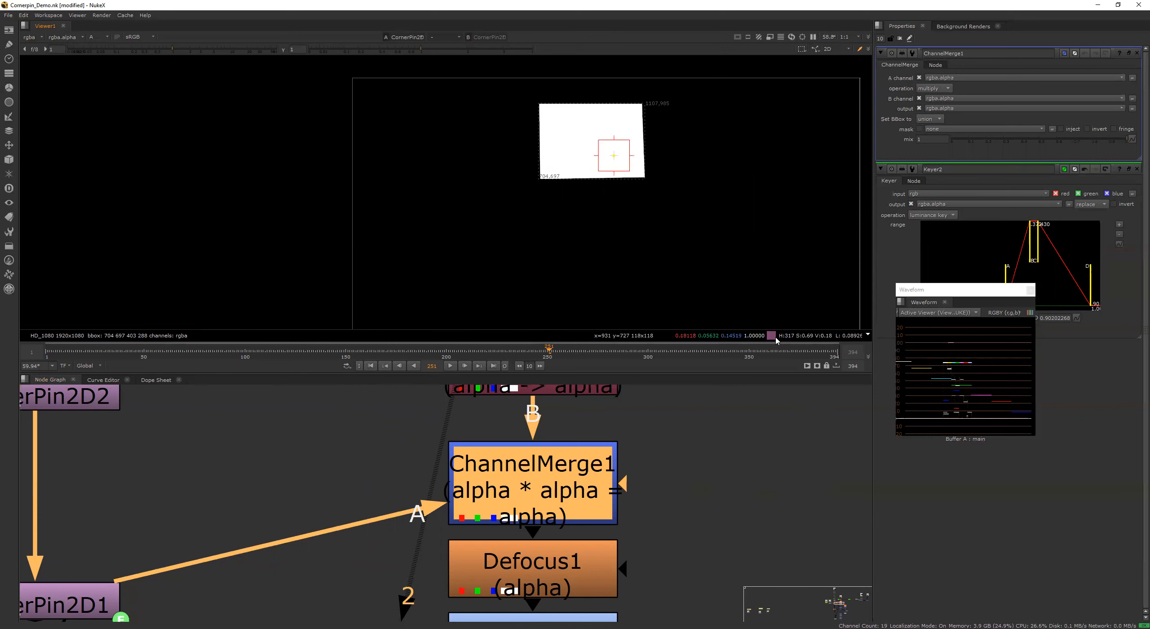
# Step: Display ChannelMerge1's alpha in the viewer and examine the corners and edges of the TV screen matte
pyautogui.scroll(-3, 575, 438)
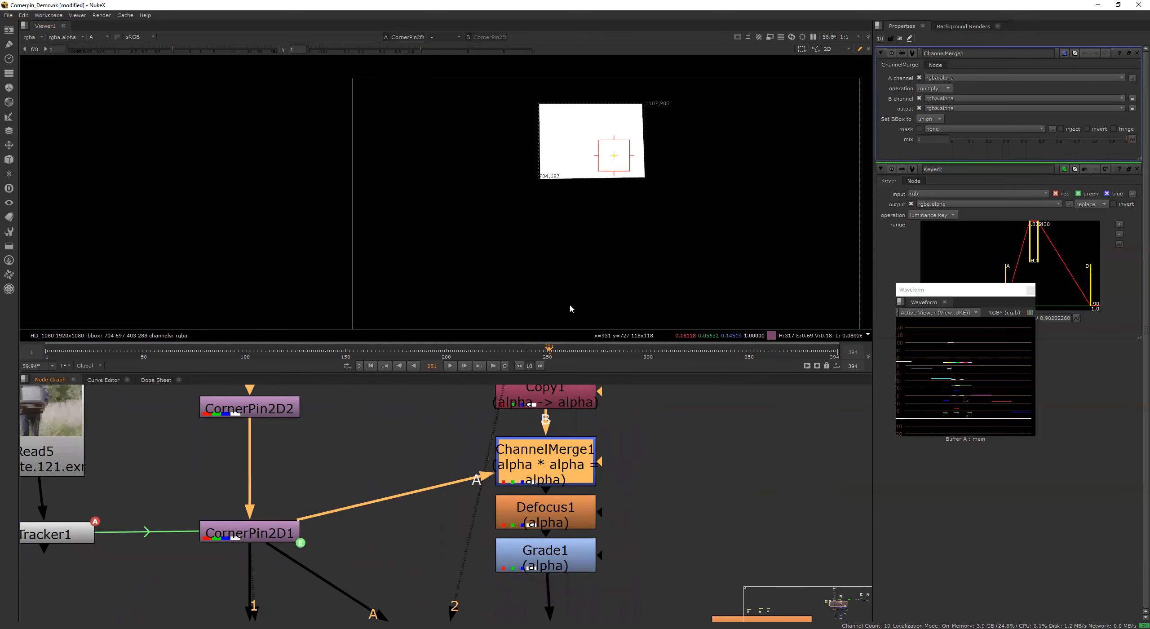
pyautogui.press('1')
pyautogui.scroll(4, 608, 231)
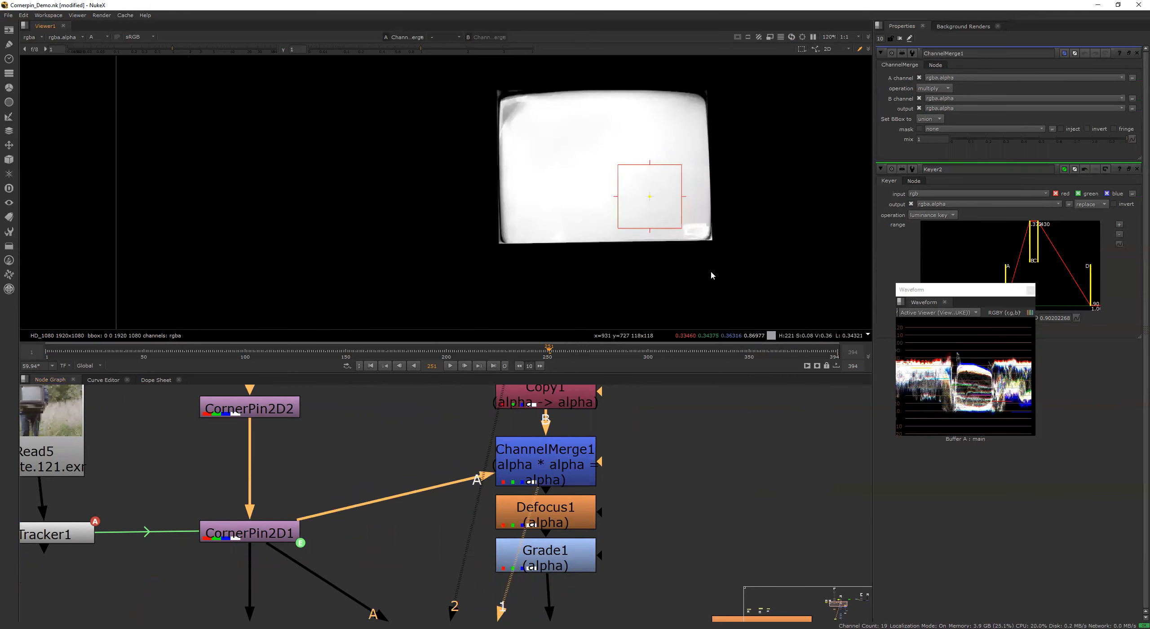
pyautogui.scroll(3, 711, 201)
pyautogui.scroll(-3, 711, 205)
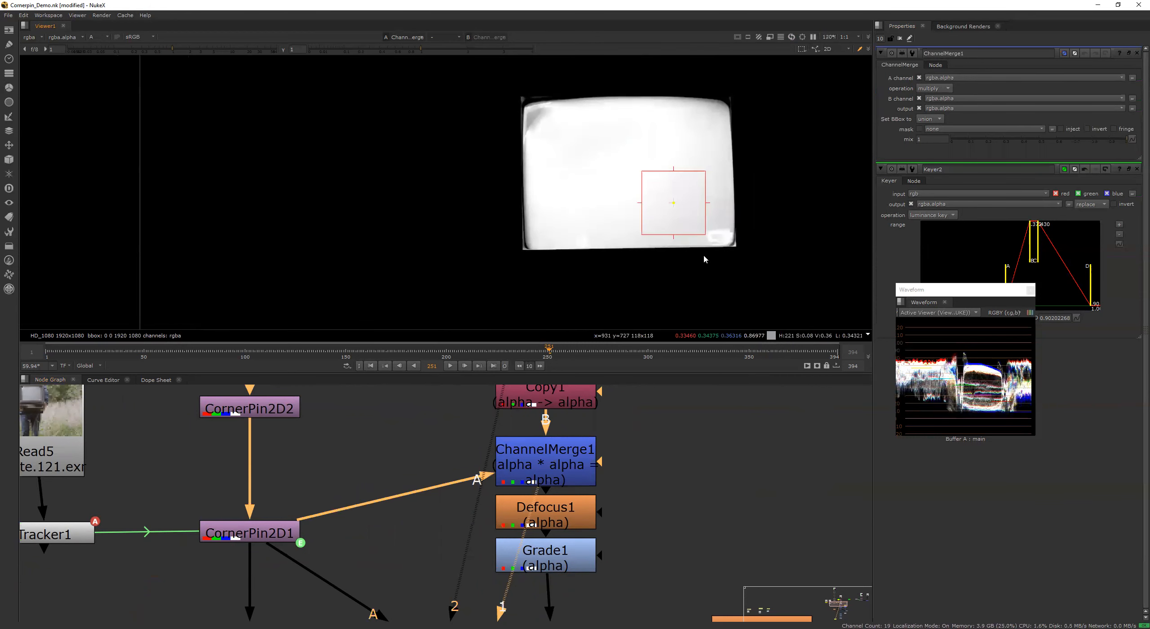
pyautogui.scroll(2, 540, 109)
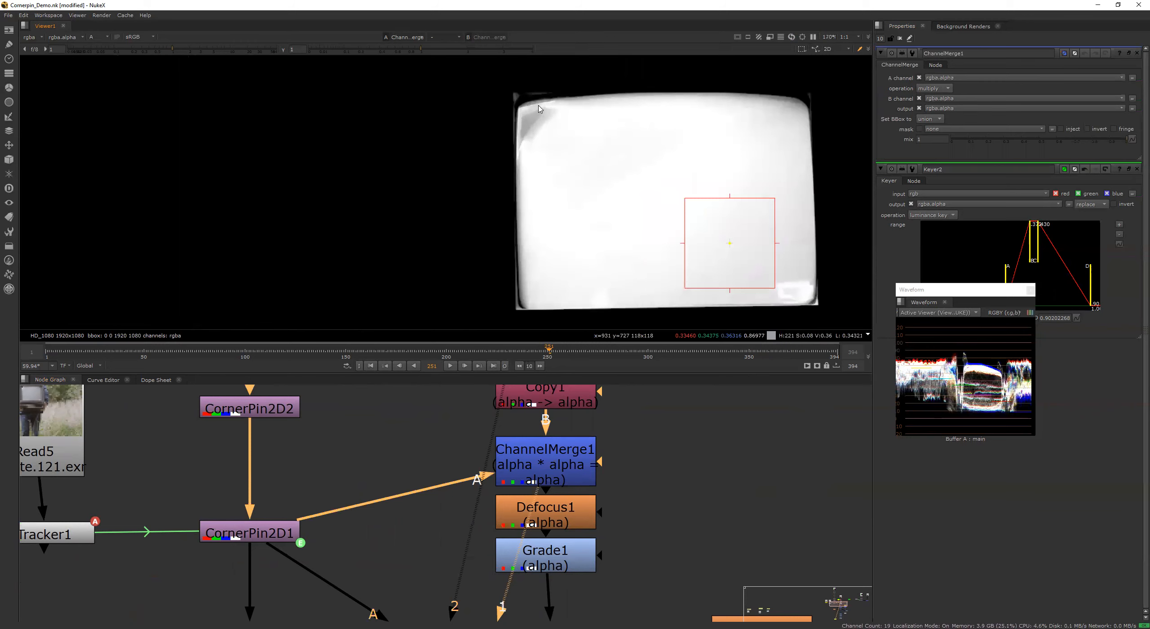
pyautogui.scroll(-2, 650, 249)
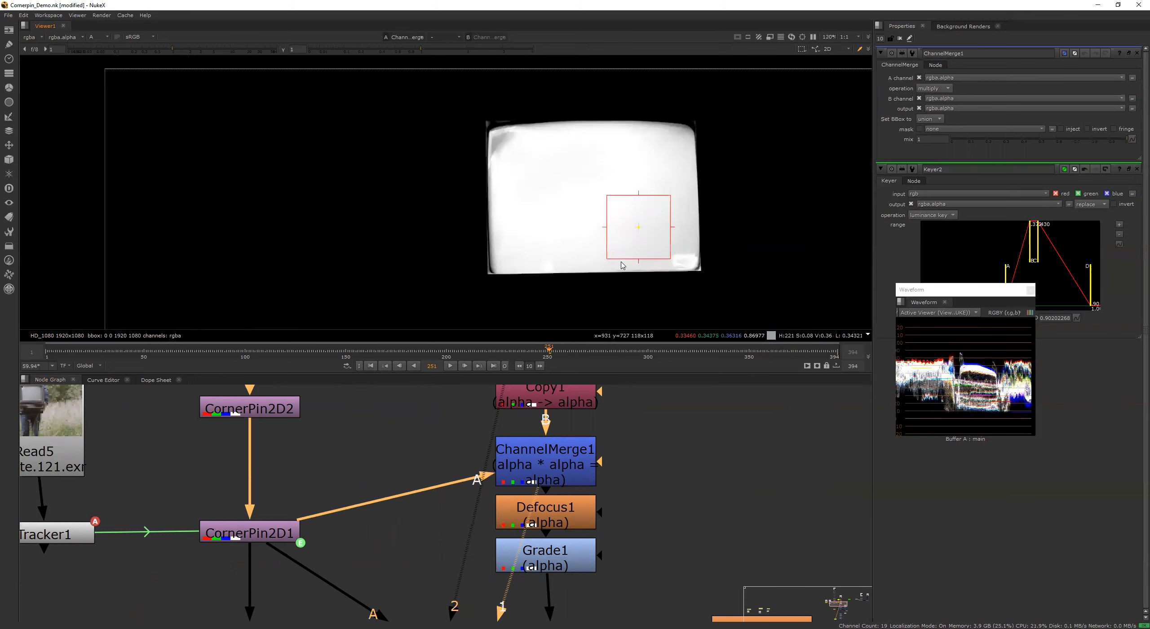
pyautogui.press('space')
pyautogui.scroll(-2, 622, 262)
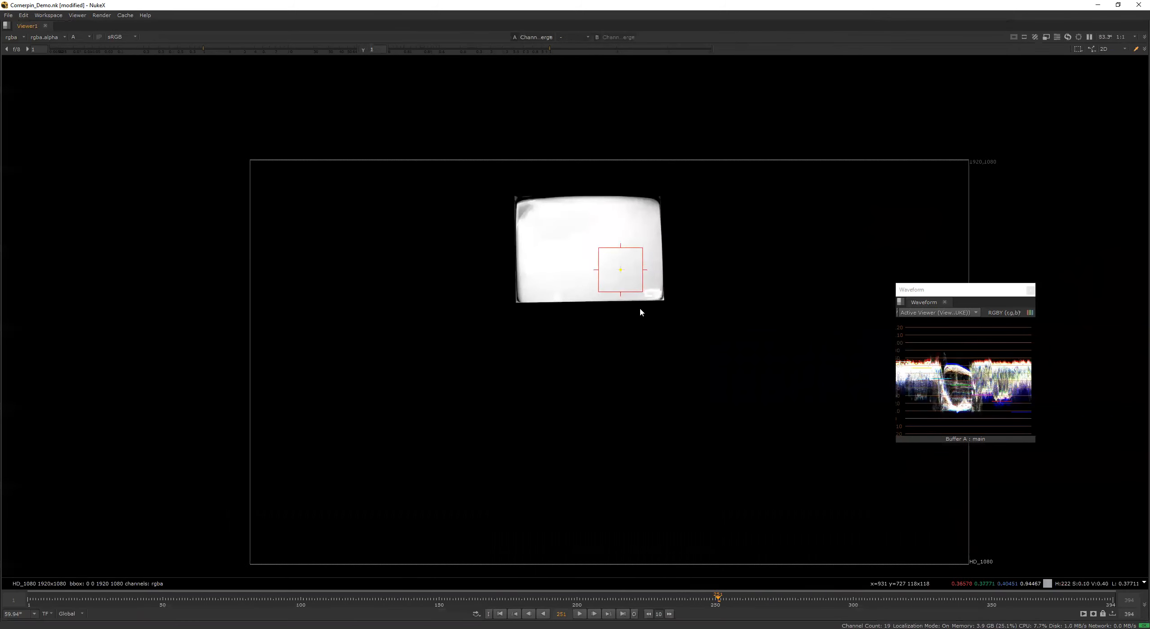
pyautogui.press('space')
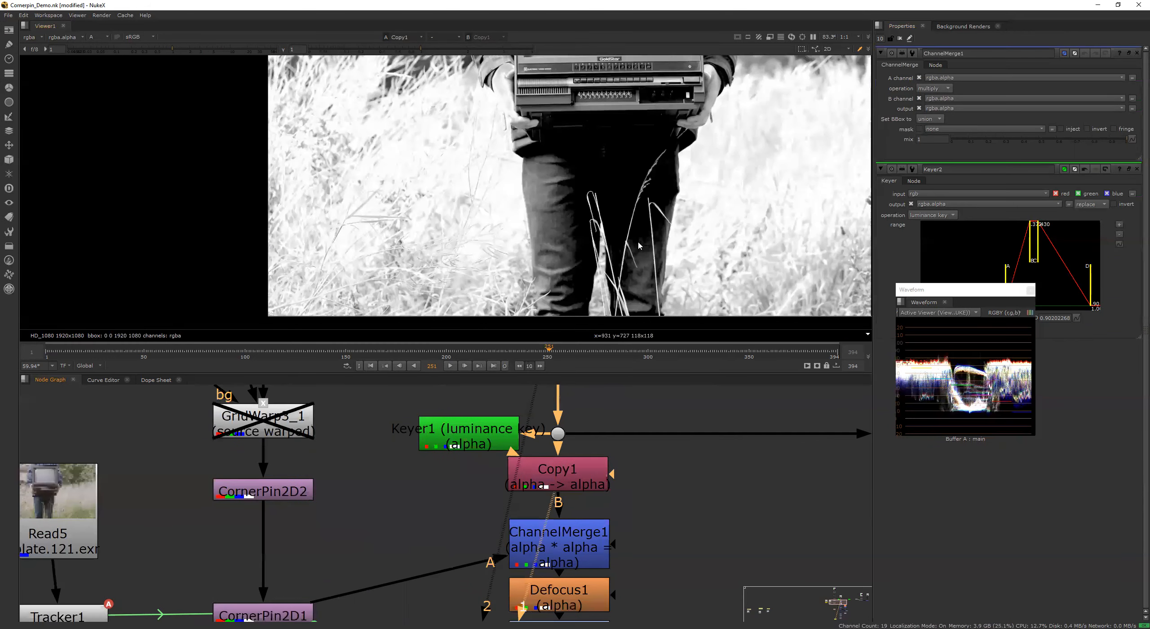
# Step: Compare the Copy1 alpha with the ChannelMerge1 alpha in the viewer
pyautogui.scroll(-2, 645, 231)
pyautogui.click(574, 540)
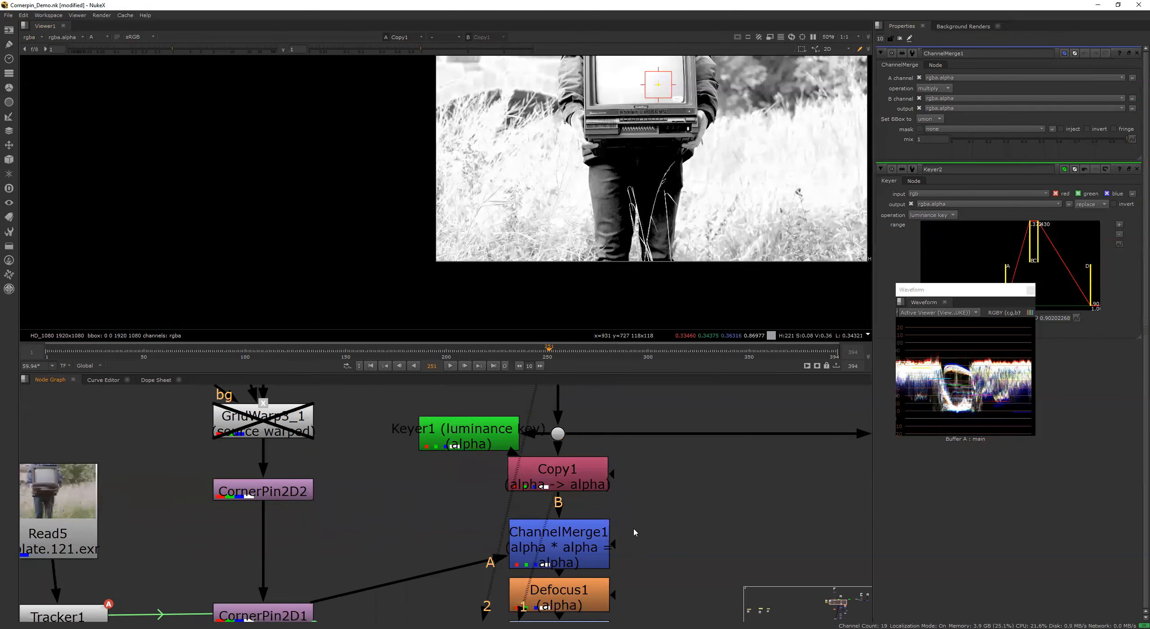
pyautogui.click(574, 540)
pyautogui.press('1')
pyautogui.scroll(4, 673, 180)
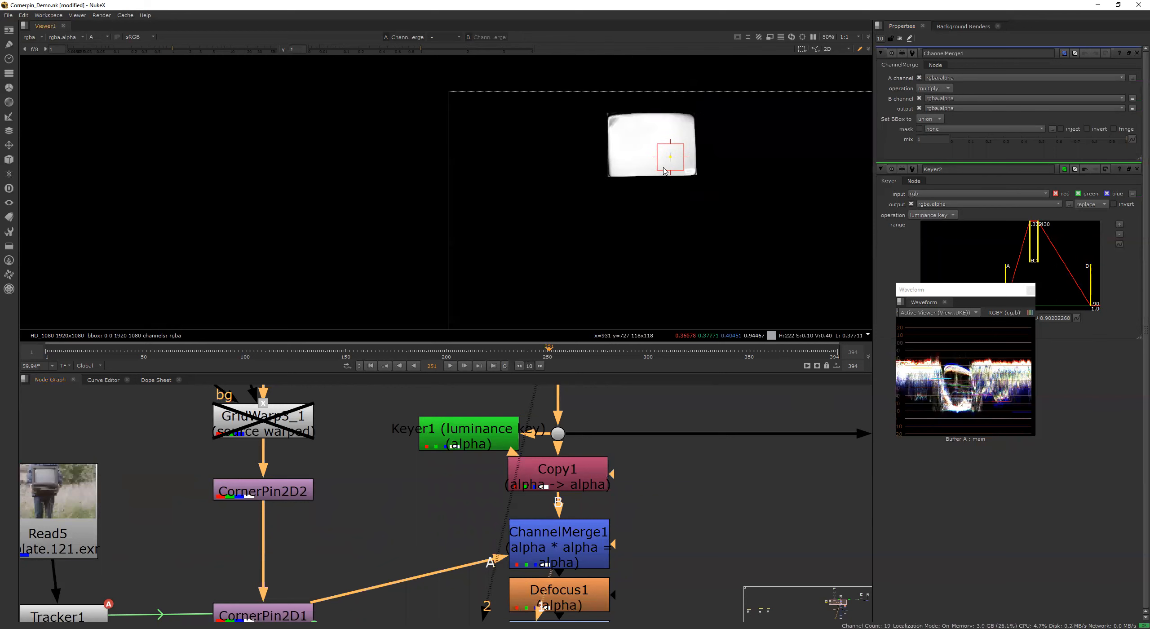
pyautogui.scroll(-1, 620, 175)
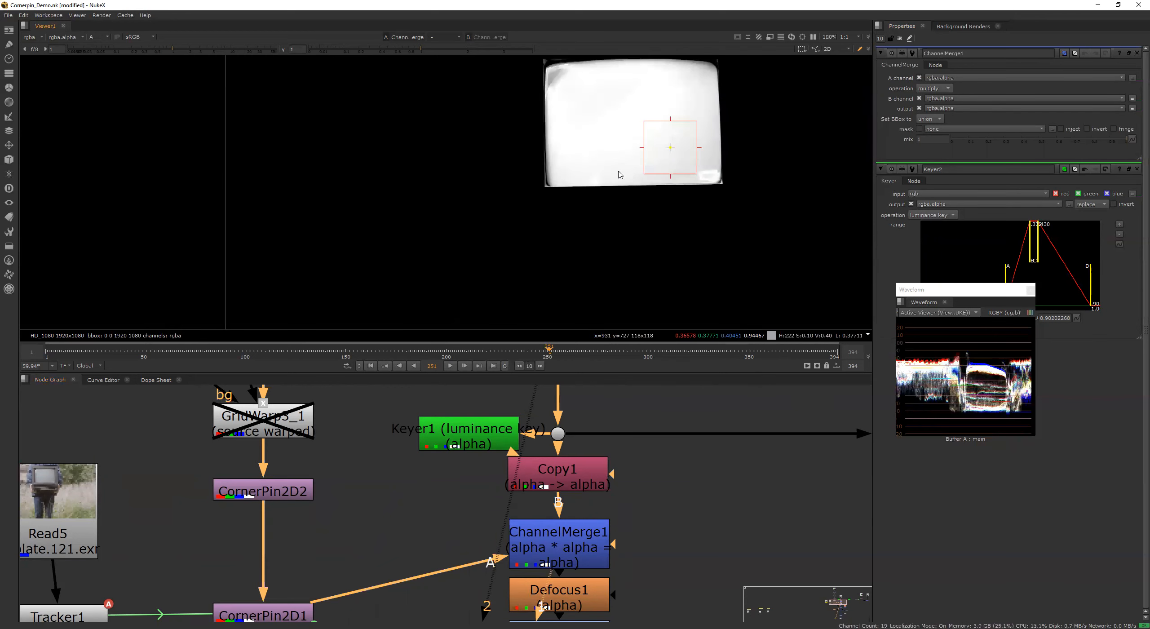
# Step: Display Defocus1's alpha and toggle the node off and on to compare the softness of the matte edges
pyautogui.click(588, 587)
pyautogui.press('1')
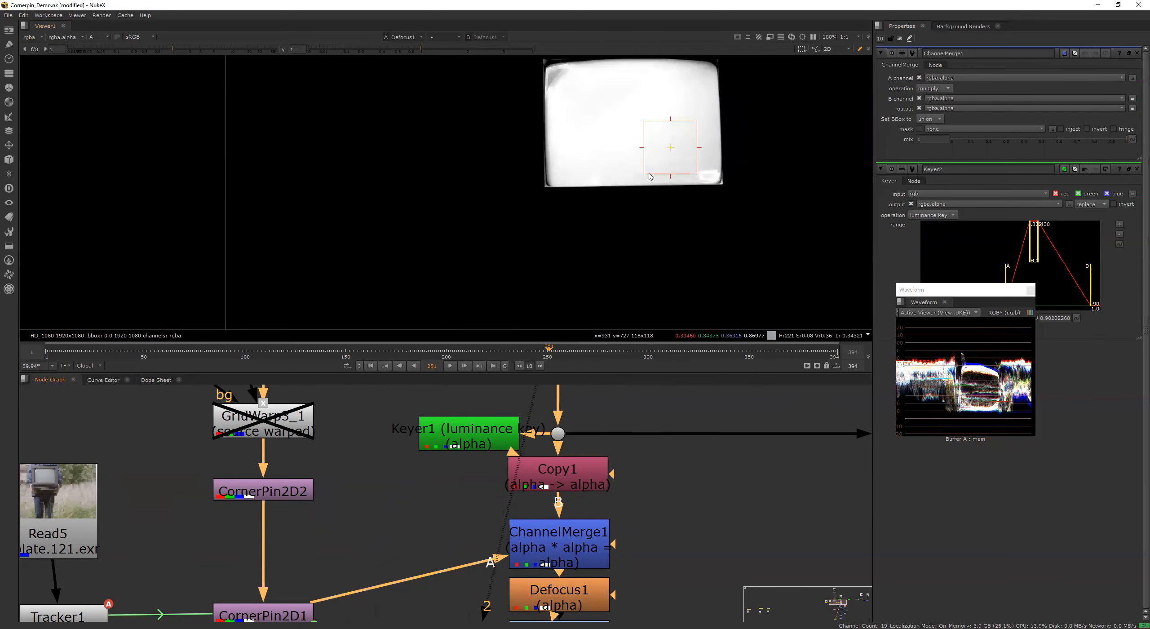
pyautogui.scroll(3, 717, 181)
pyautogui.moveTo(664, 466); pyautogui.dragTo(668, 418, button='middle')
pyautogui.click(583, 542)
pyautogui.press('d')
pyautogui.press('d')
pyautogui.scroll(3, 761, 255)
pyautogui.scroll(-3, 632, 481)
pyautogui.scroll(-4, 727, 210)
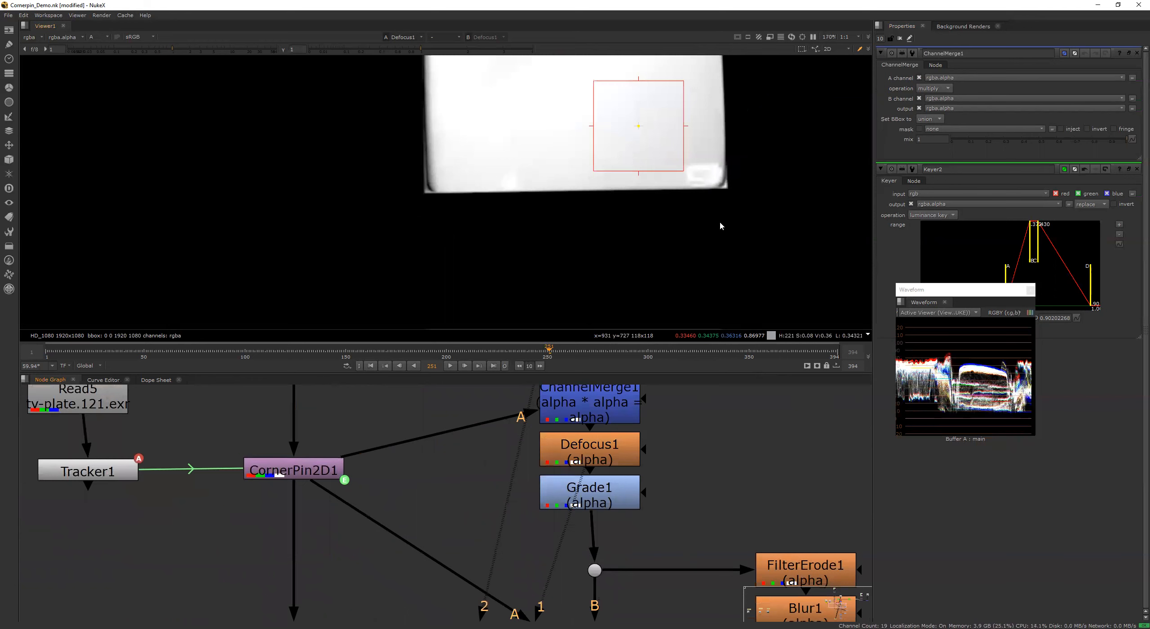
# Step: Open the Grade1 properties and display its alpha in the viewer to inspect the graded screen matte
pyautogui.doubleClick(631, 489)
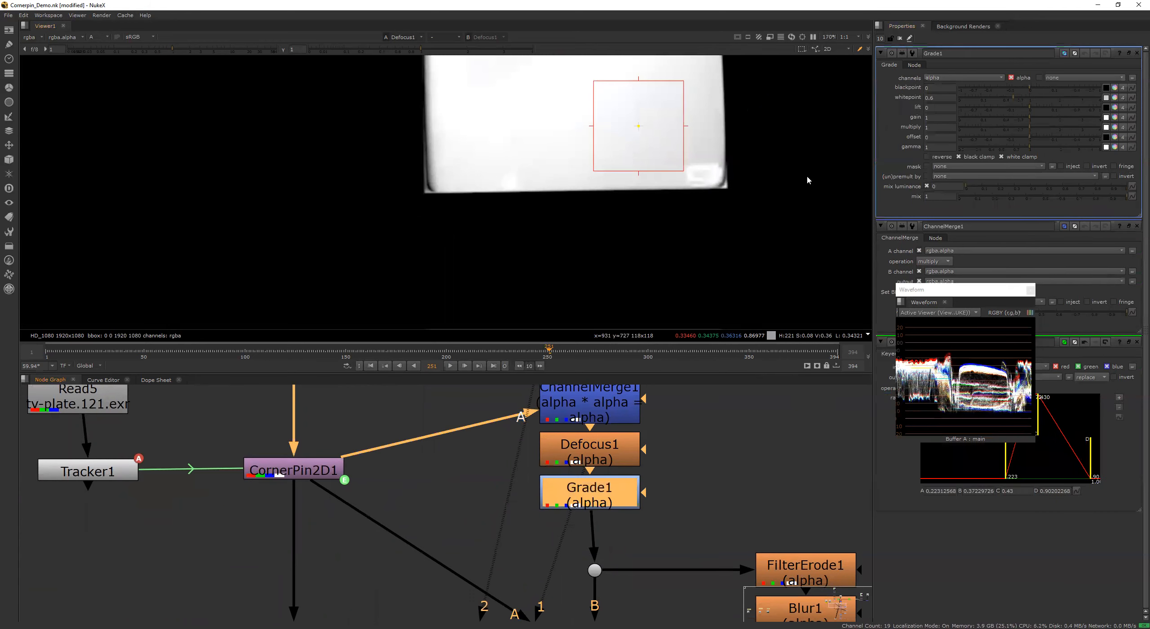
pyautogui.moveTo(778, 217); pyautogui.dragTo(789, 269, button='middle')
pyautogui.press('d')
pyautogui.press('d')
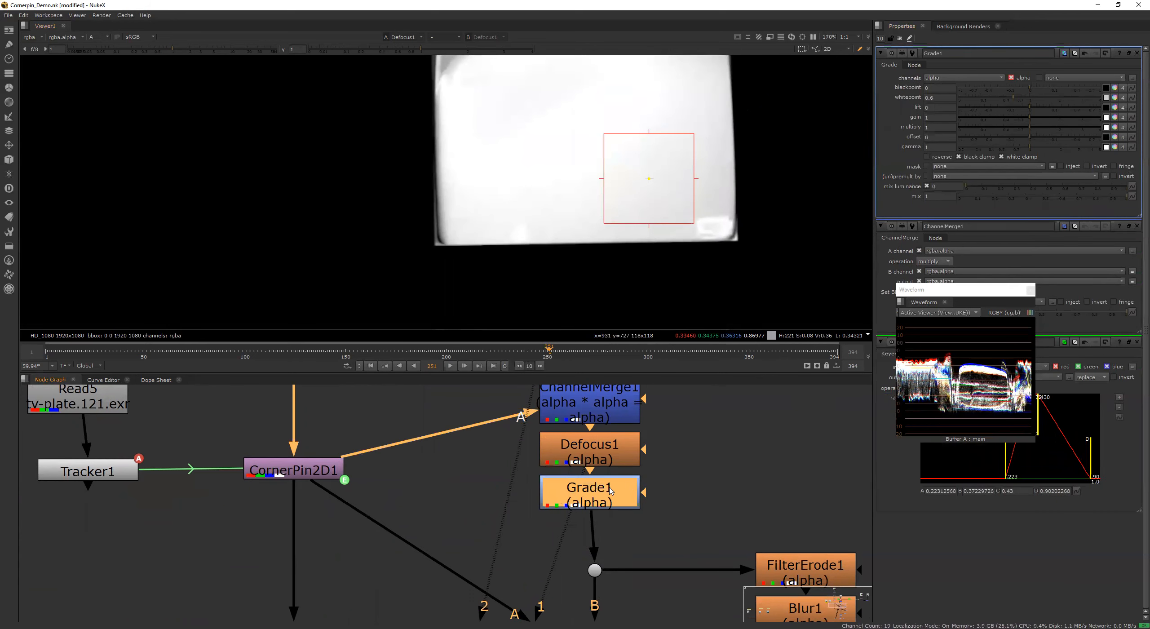
pyautogui.press('1')
pyautogui.press('f')
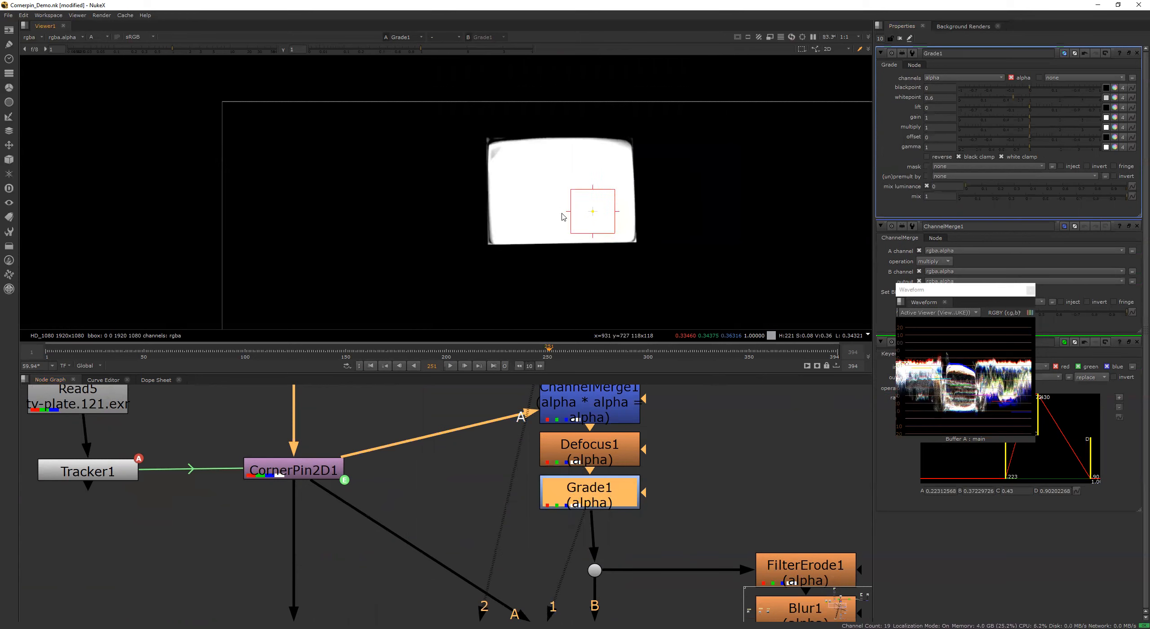
pyautogui.scroll(3, 561, 217)
# Step: Set Grade1's whitepoint to 0.76 and check the upper corner of the TV screen matte
pyautogui.moveTo(1014, 99)
pyautogui.mouseDown()
pyautogui.moveTo(1029, 102)
pyautogui.moveTo(1016, 104)
pyautogui.mouseUp()
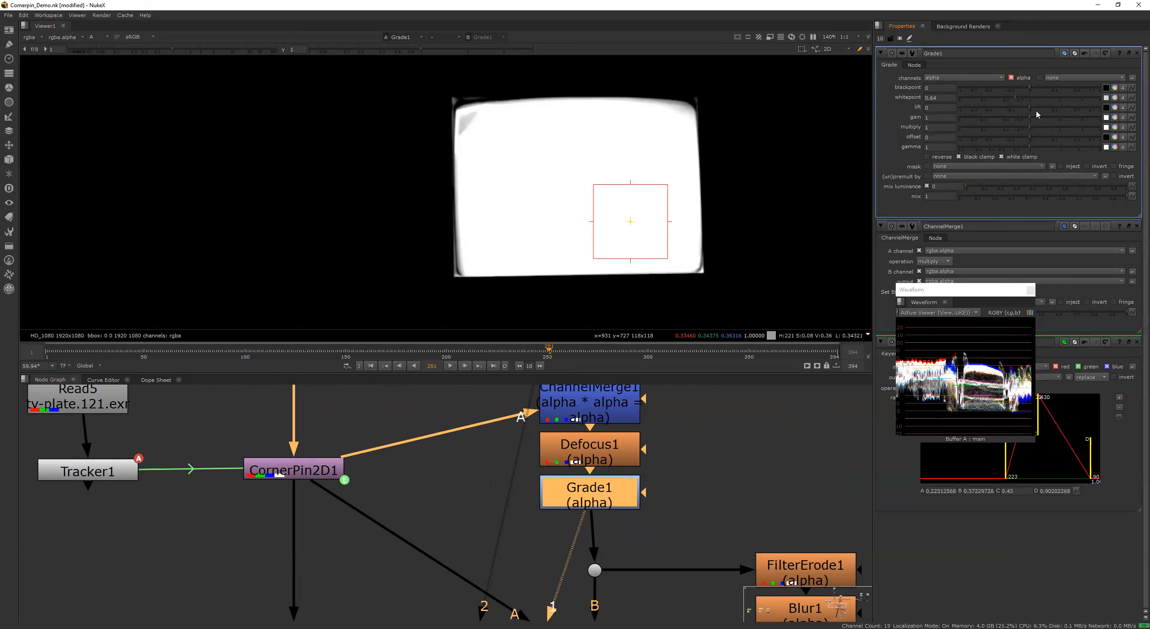
pyautogui.moveTo(1008, 99); pyautogui.dragTo(1021, 100)
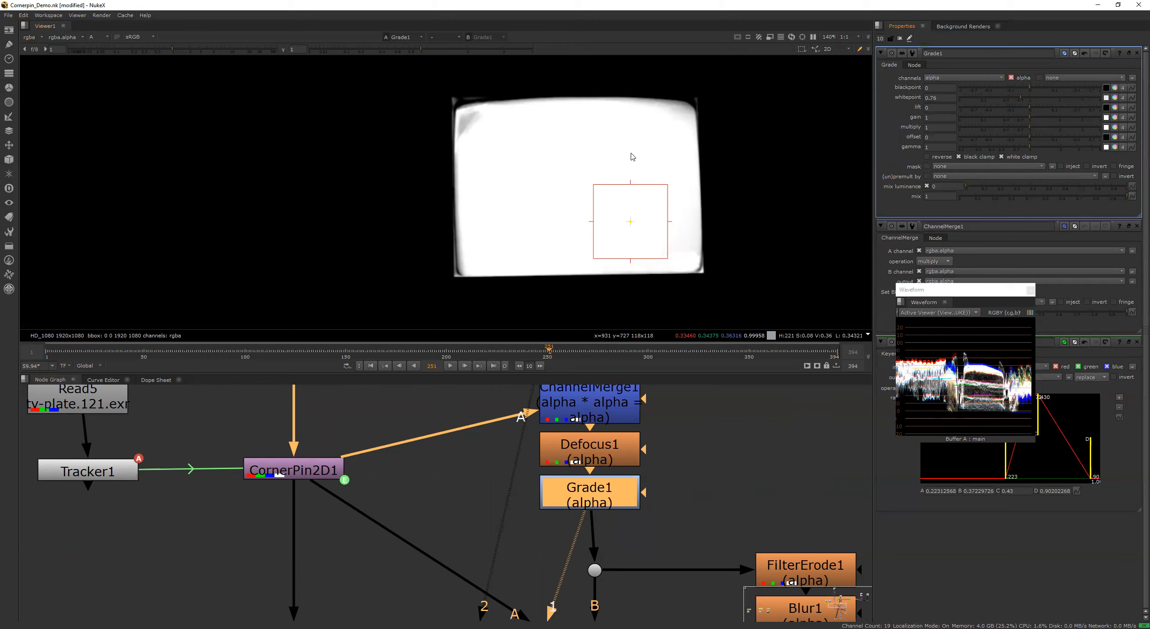
pyautogui.scroll(5, 632, 157)
pyautogui.scroll(-6, 620, 160)
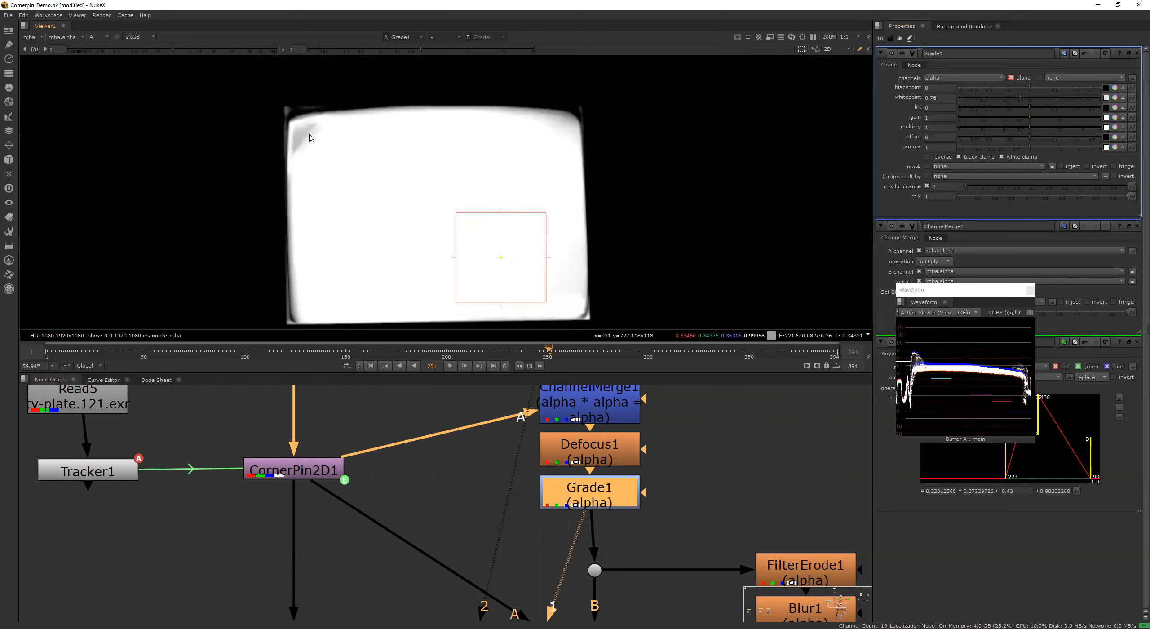
# Step: Follow the node graph down to the merge nodes and display the Merge1 output in full color
pyautogui.moveTo(727, 535); pyautogui.dragTo(724, 418, button='middle')
pyautogui.click(640, 478)
pyautogui.press('space')
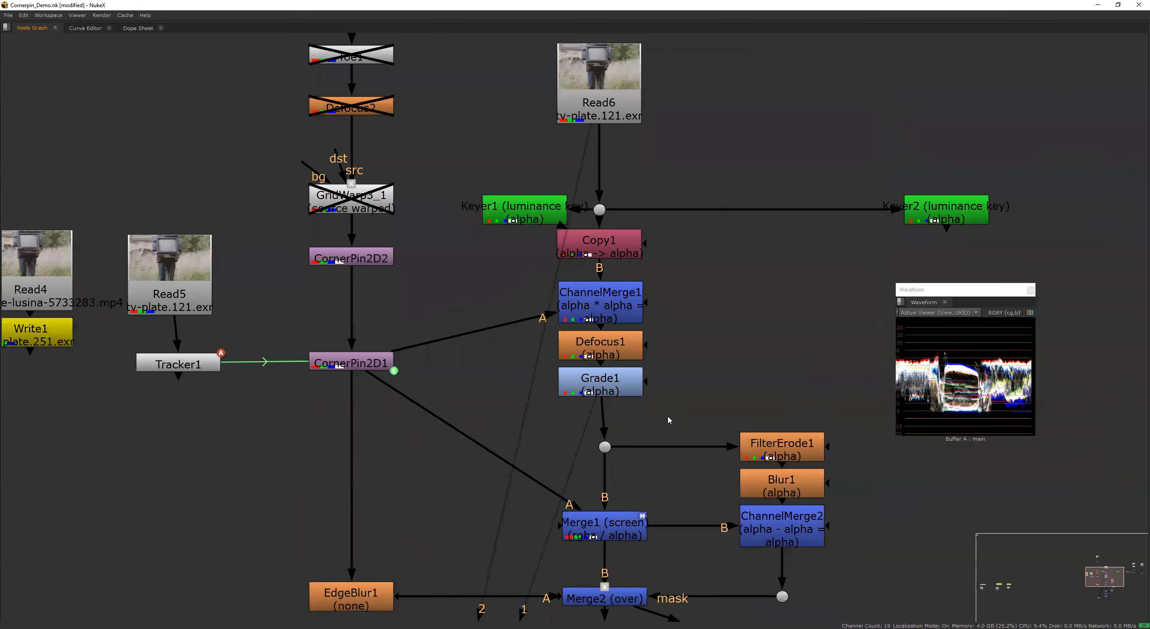
pyautogui.scroll(1, 707, 410)
pyautogui.moveTo(598, 408); pyautogui.dragTo(590, 334, button='middle')
pyautogui.moveTo(634, 377); pyautogui.dragTo(647, 319, button='middle')
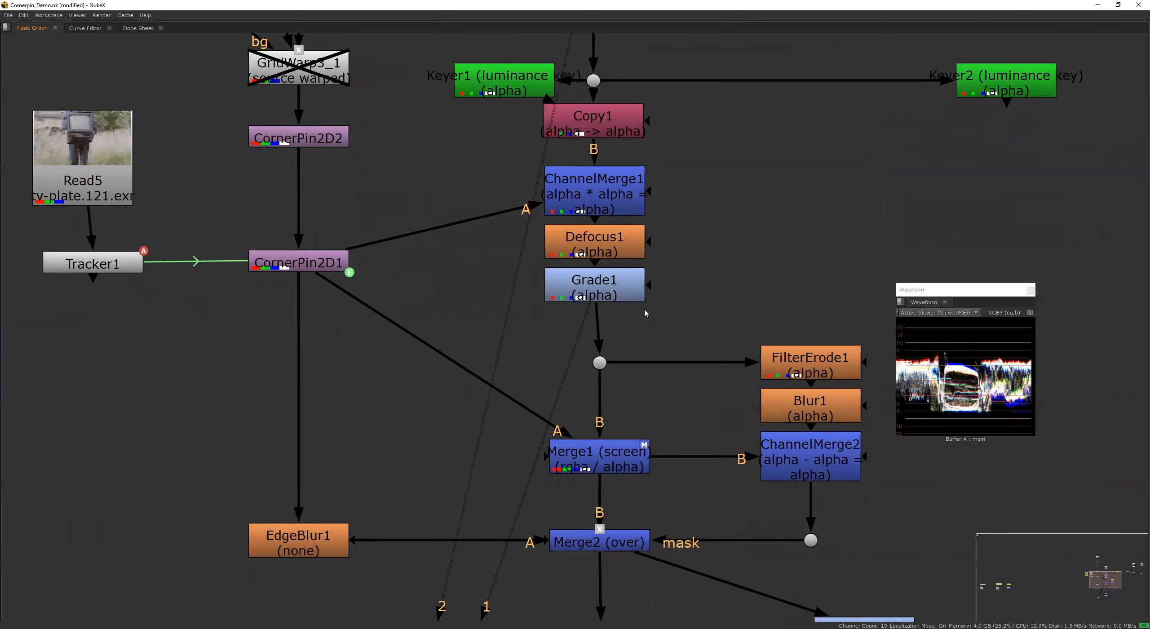
pyautogui.moveTo(636, 514); pyautogui.dragTo(628, 422, button='middle')
pyautogui.click(621, 457)
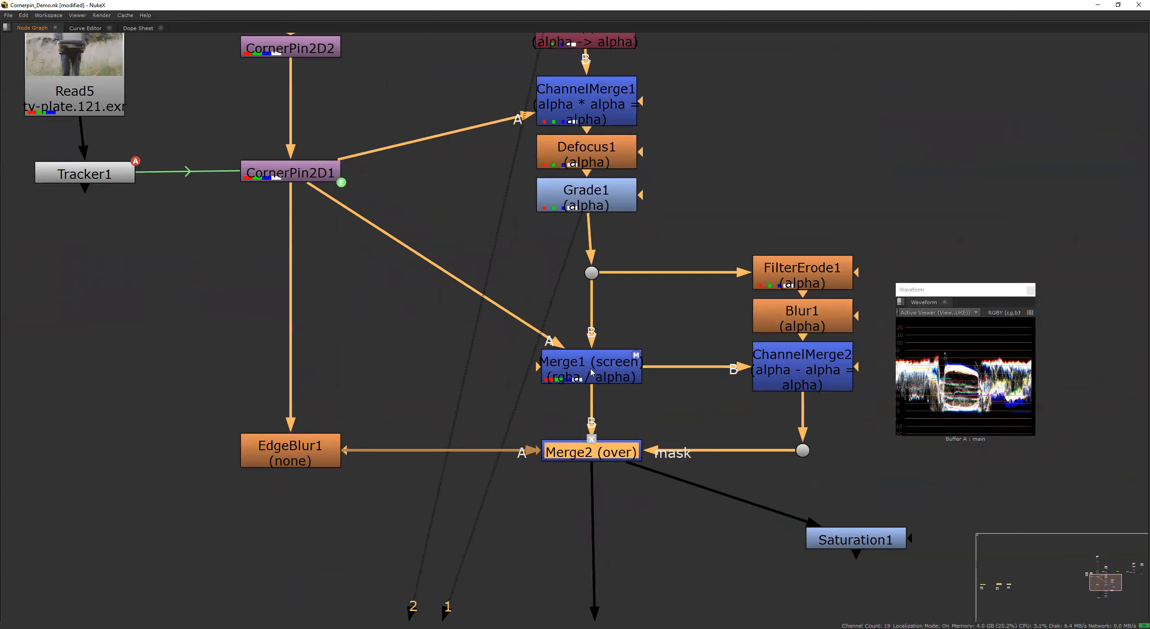
pyautogui.click(593, 370)
pyautogui.press('1')
pyautogui.press('space')
pyautogui.press('a')
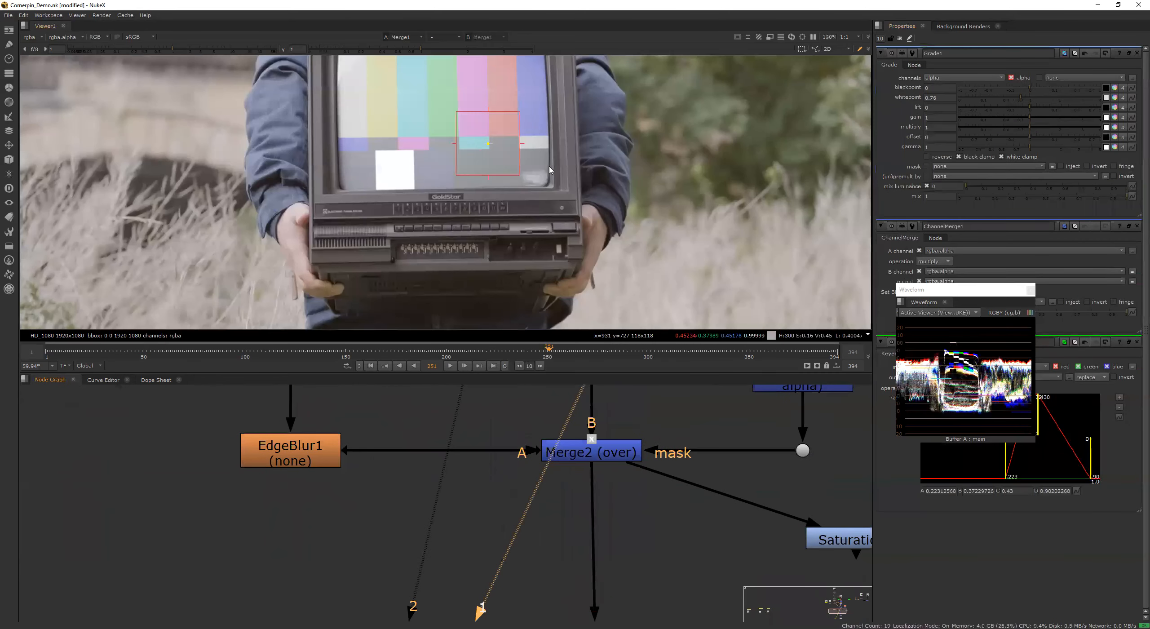
# Step: Open the properties of the Merge1 screen node and inspect its operation and mask settings
pyautogui.scroll(-4, 596, 205)
pyautogui.scroll(4, 593, 201)
pyautogui.moveTo(666, 442); pyautogui.dragTo(697, 556, button='middle')
pyautogui.doubleClick(663, 494)
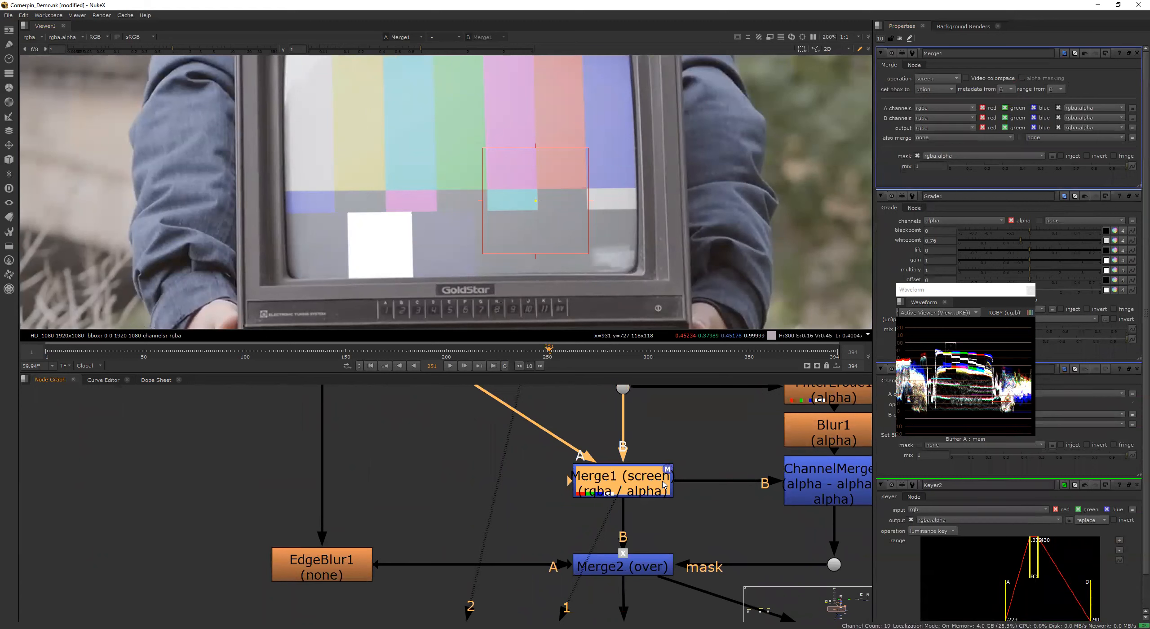
pyautogui.moveTo(665, 484); pyautogui.dragTo(666, 470, button='middle')
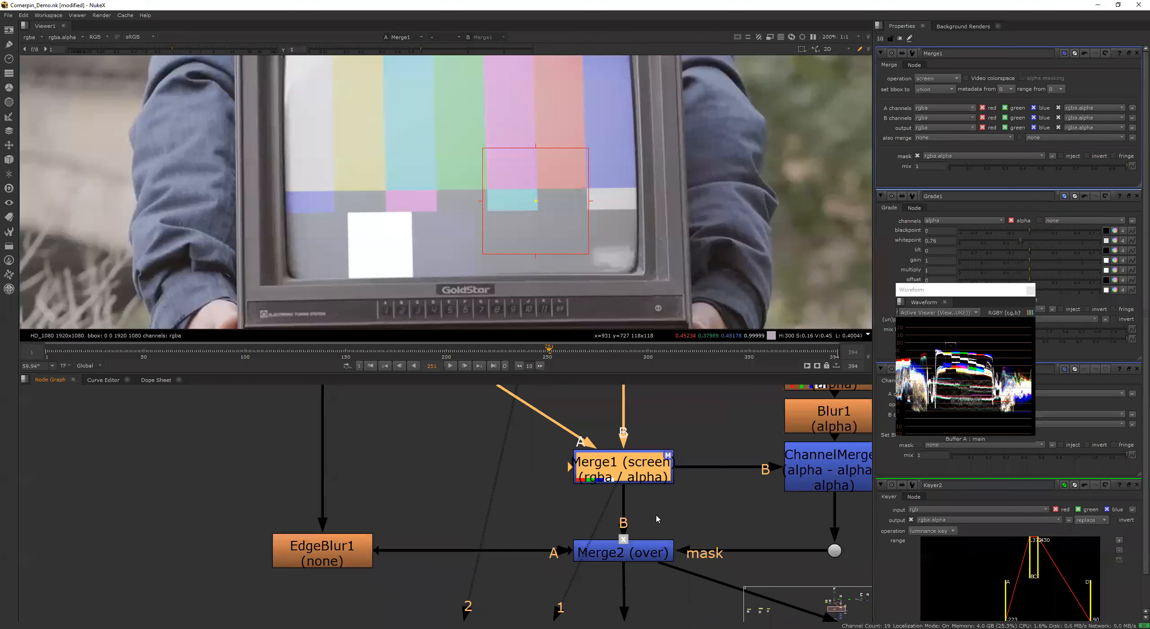
# Step: Move Merge2, EdgeBlur1, the mask dot and the nodes below them further down from Merge1, and deselect them
pyautogui.scroll(-3, 658, 519)
pyautogui.moveTo(711, 579); pyautogui.dragTo(636, 432, button='middle')
pyautogui.moveTo(818, 532); pyautogui.dragTo(819, 480, button='middle')
pyautogui.scroll(-4, 815, 483)
pyautogui.moveTo(786, 523); pyautogui.dragTo(725, 524, button='middle')
pyautogui.moveTo(755, 576); pyautogui.dragTo(424, 340)
pyautogui.click(740, 532)
pyautogui.moveTo(742, 599); pyautogui.dragTo(509, 439)
pyautogui.moveTo(628, 445); pyautogui.dragTo(628, 473)
pyautogui.click(636, 461)
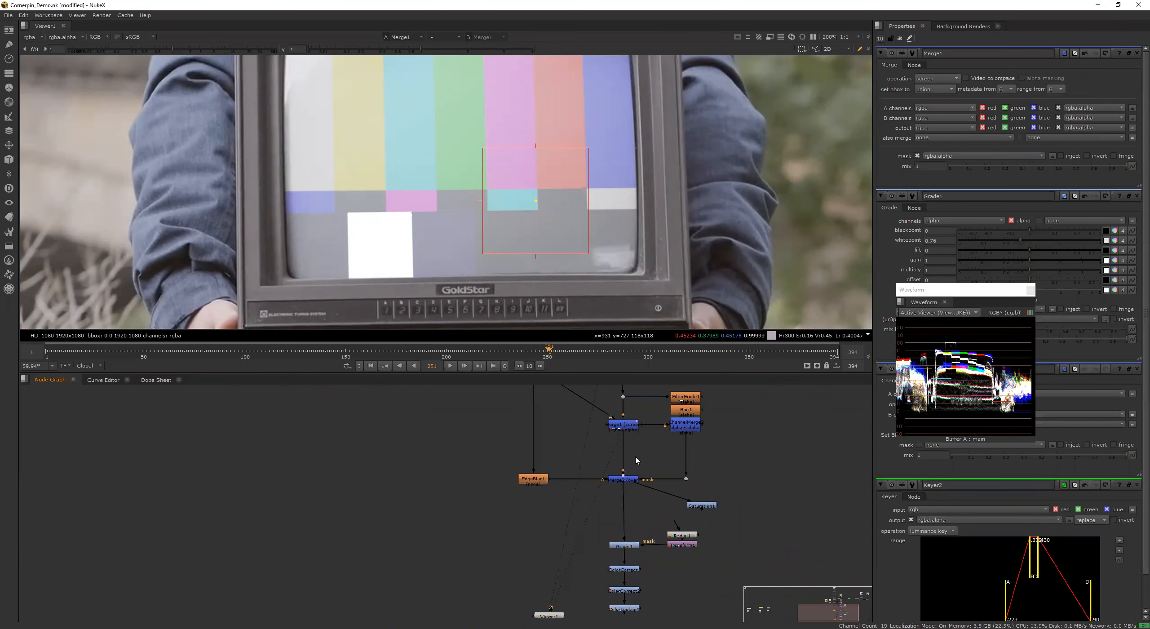
# Step: Examine the screened color bars on the TV in the Merge1 result, in full frame and close up
pyautogui.scroll(-8, 514, 229)
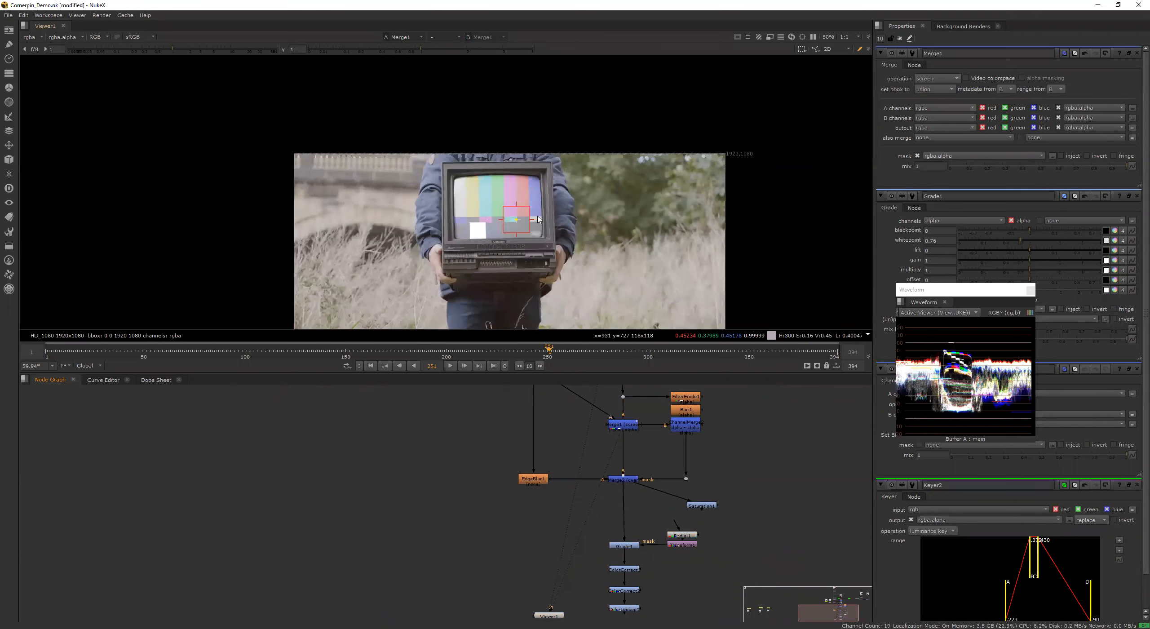
pyautogui.scroll(6, 540, 222)
pyautogui.scroll(4, 493, 544)
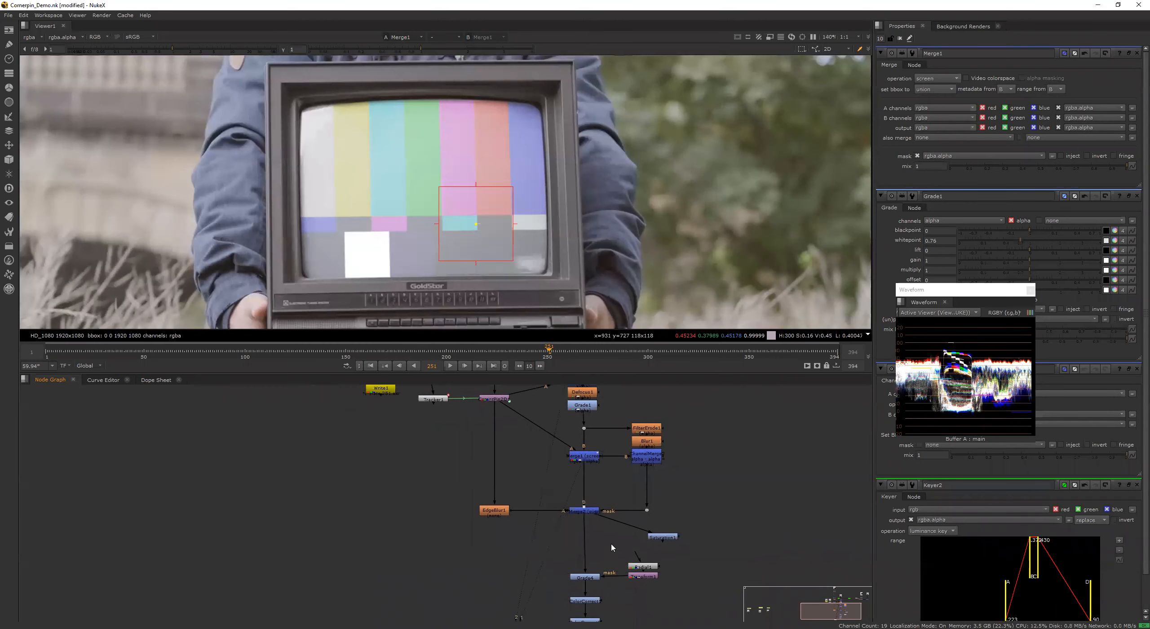
# Step: Add a second Screen merge node between Merge1 and Merge2, with its A input connected to CornerPin2D1
pyautogui.press('Tab')
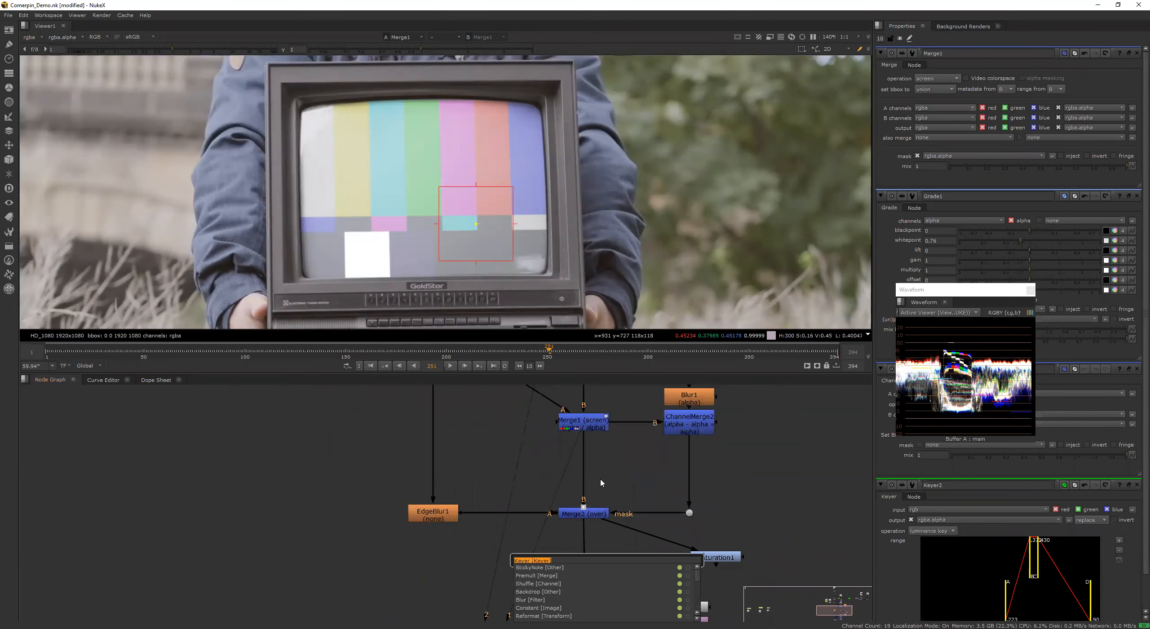
pyautogui.moveTo(609, 483); pyautogui.dragTo(618, 499, button='middle')
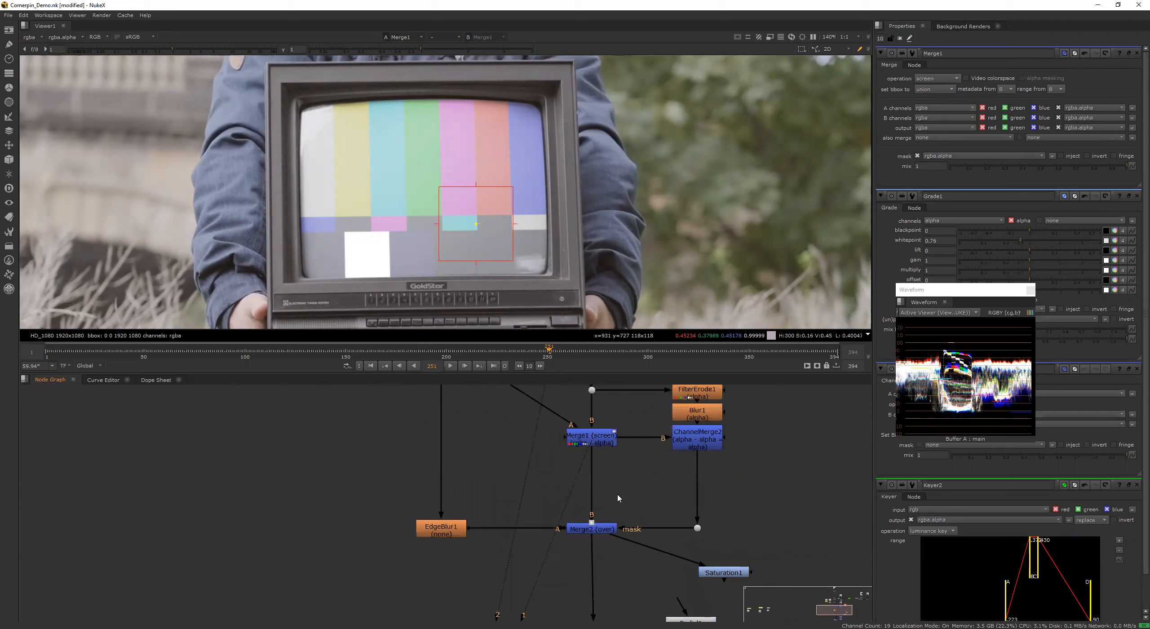
pyautogui.press('Tab')
pyautogui.write('scr')
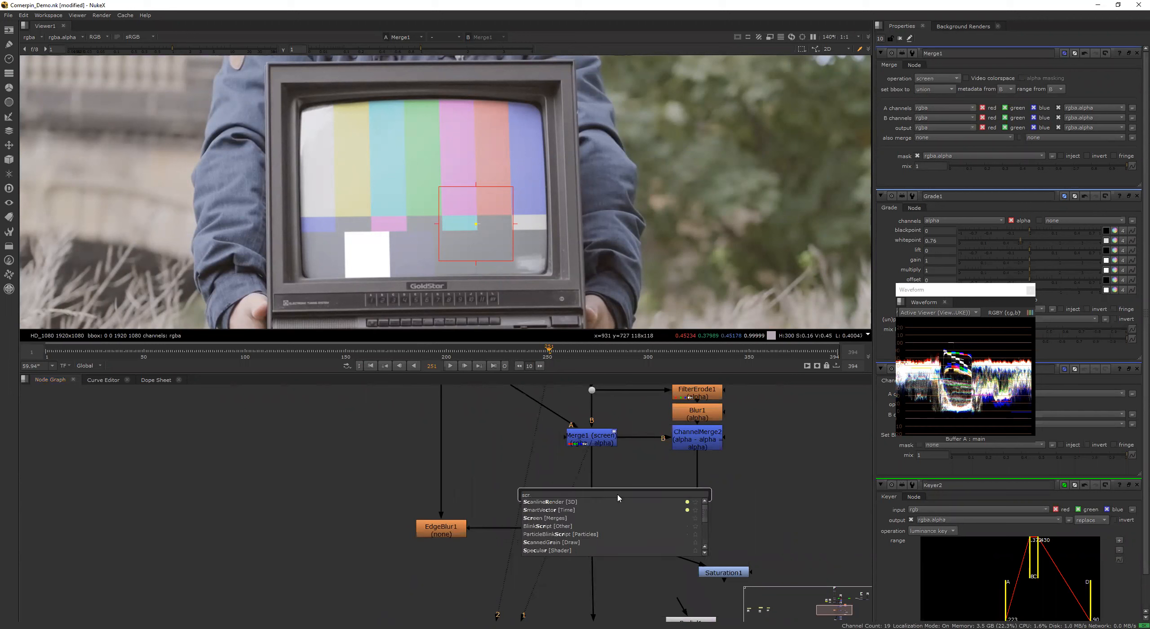
pyautogui.click(576, 519)
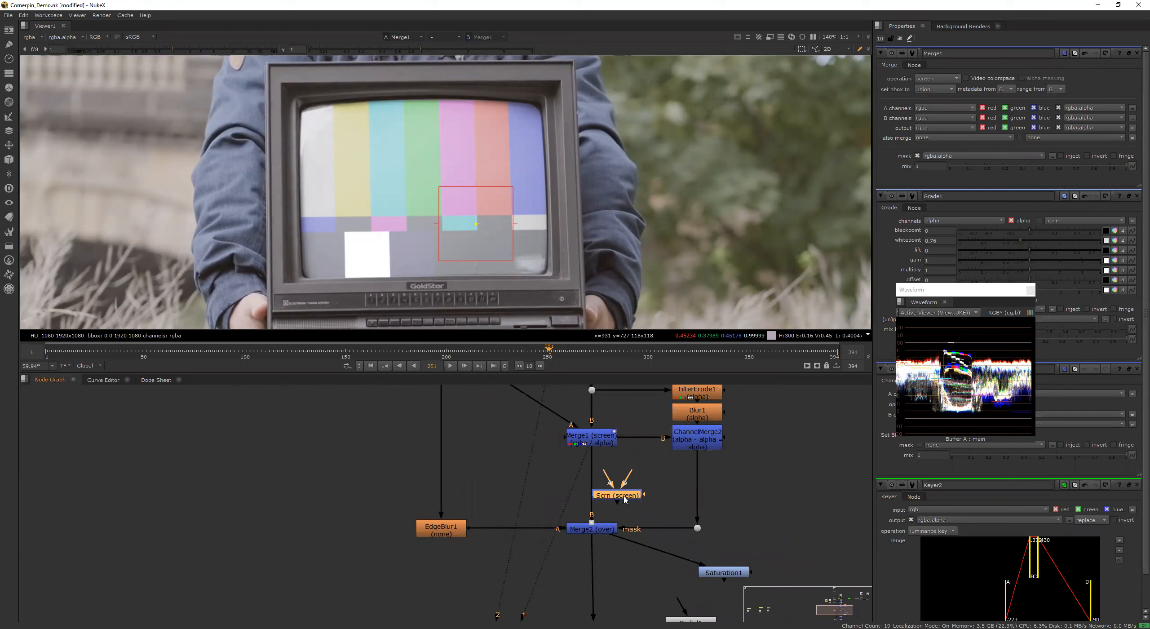
pyautogui.moveTo(638, 499); pyautogui.dragTo(684, 562, button='middle')
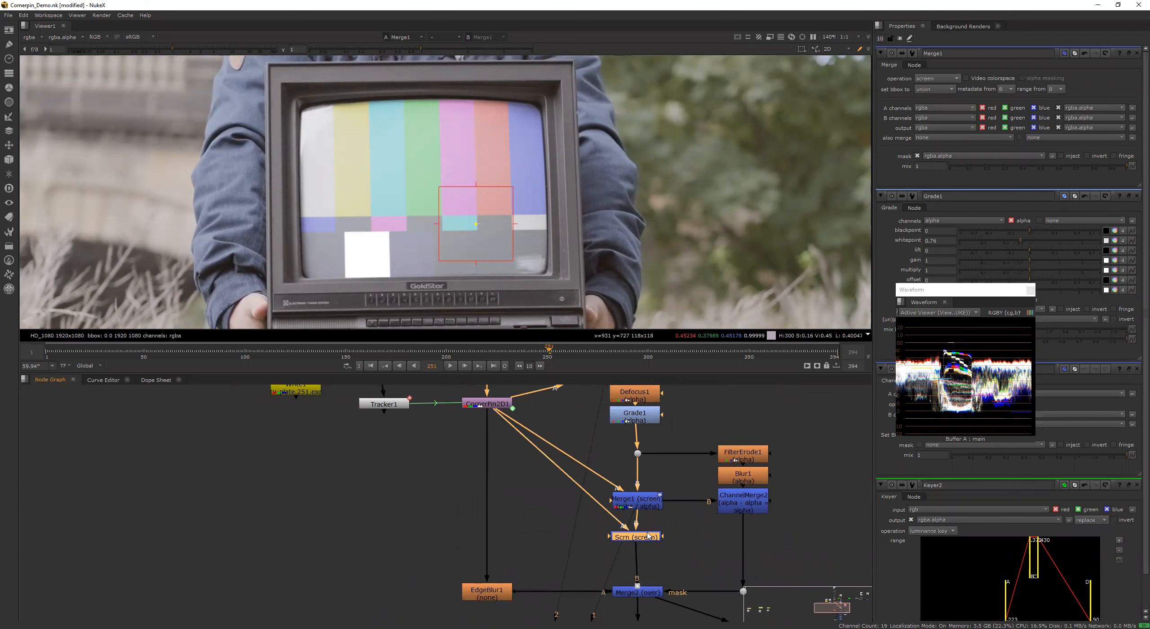
# Step: Display the output of the second screen merge and examine the color bars' edges on the TV
pyautogui.press('1')
pyautogui.scroll(2, 542, 132)
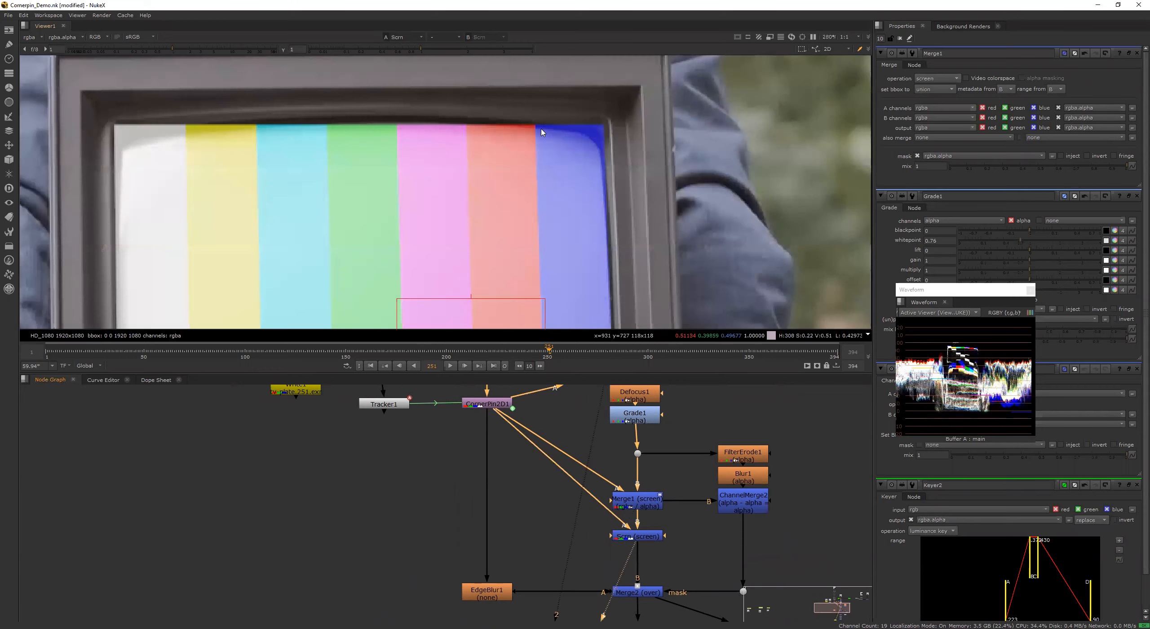
pyautogui.scroll(-2, 553, 151)
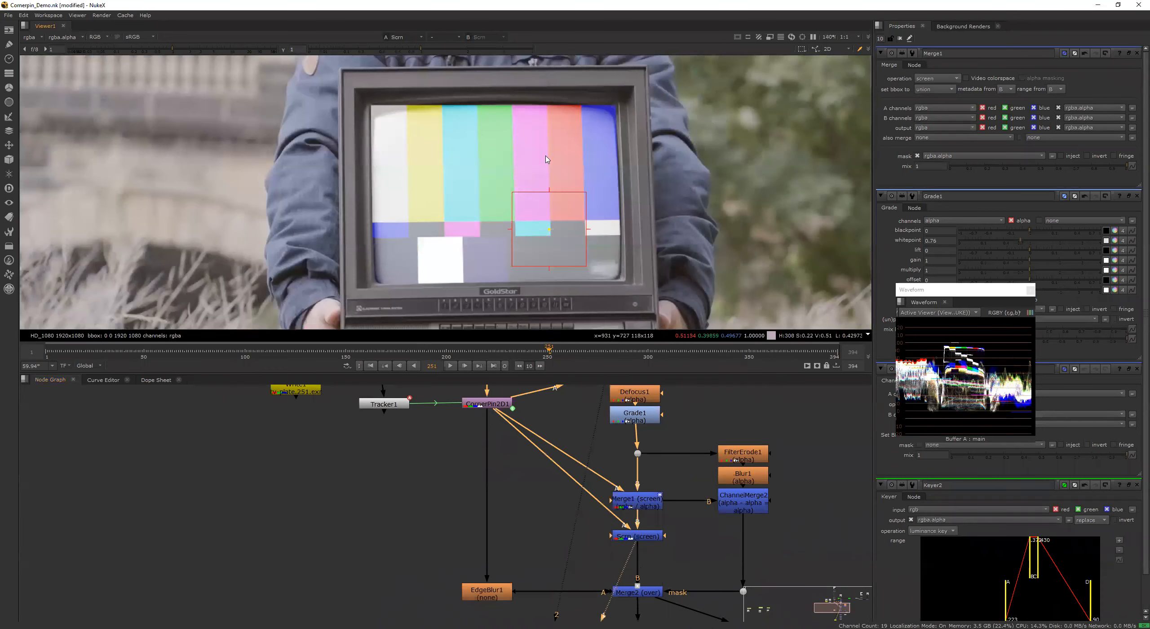
pyautogui.scroll(1, 546, 159)
pyautogui.scroll(1, 688, 541)
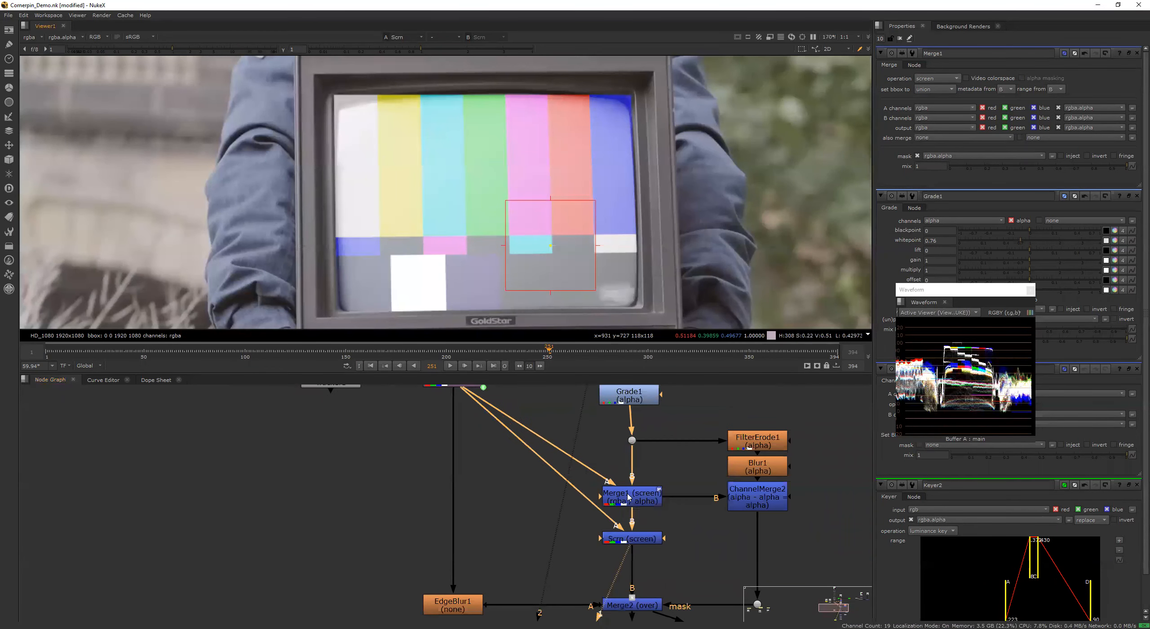
# Step: Open the second screen merge's properties and set its mask channel to rgba.alpha
pyautogui.click(642, 538)
pyautogui.doubleClick(642, 537)
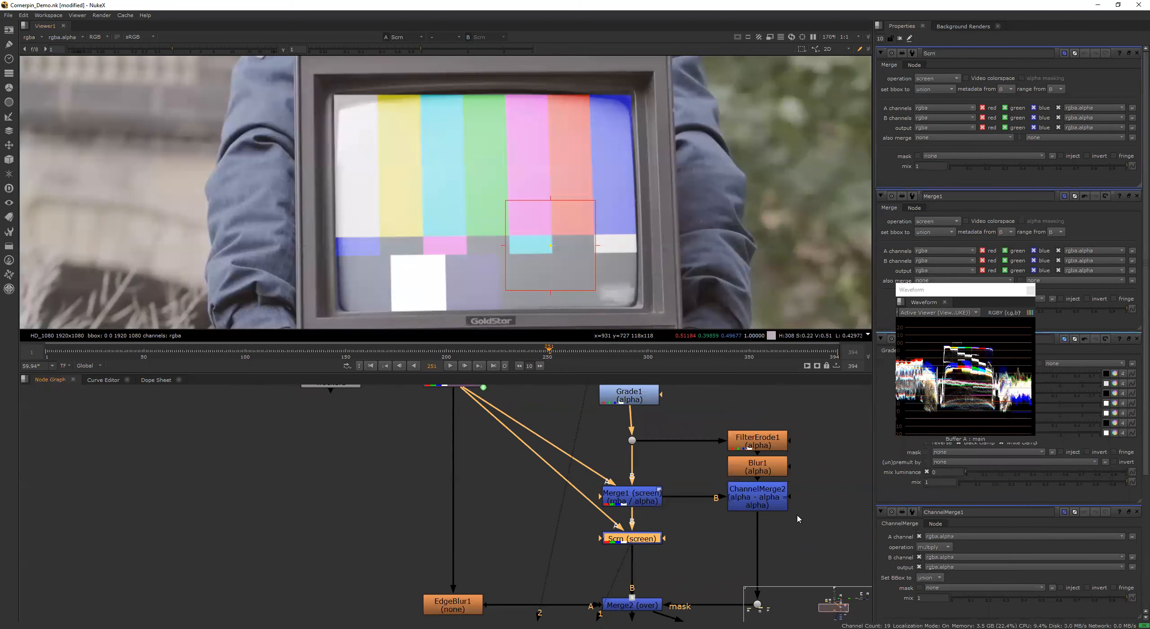
pyautogui.moveTo(799, 519); pyautogui.dragTo(718, 415, button='middle')
pyautogui.scroll(2, 661, 490)
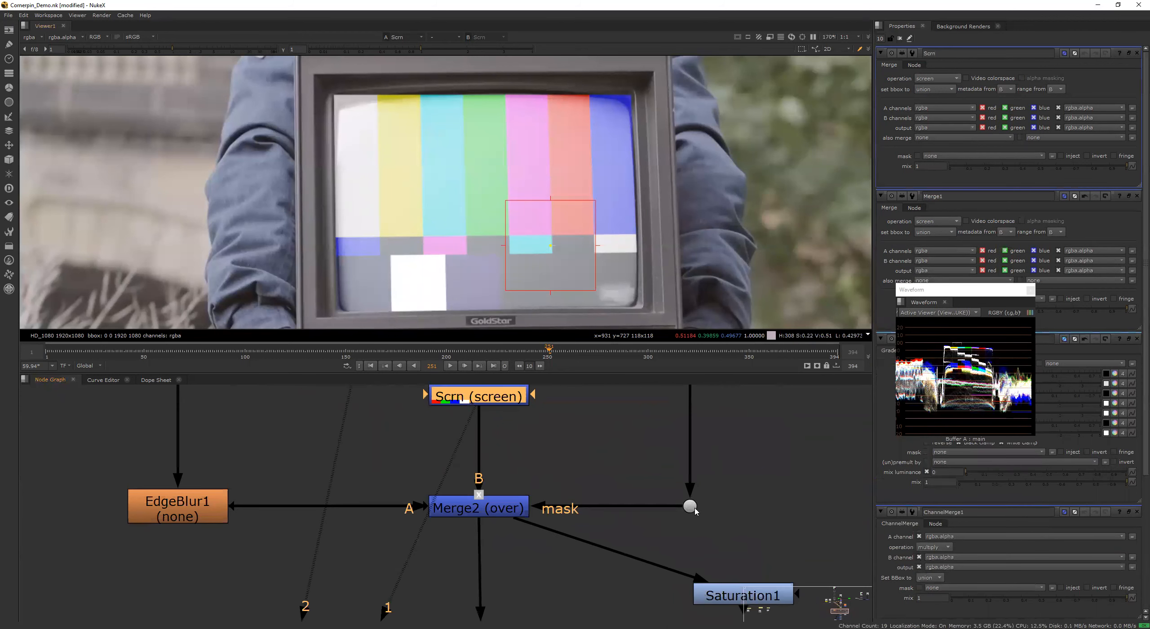
pyautogui.scroll(-3, 697, 512)
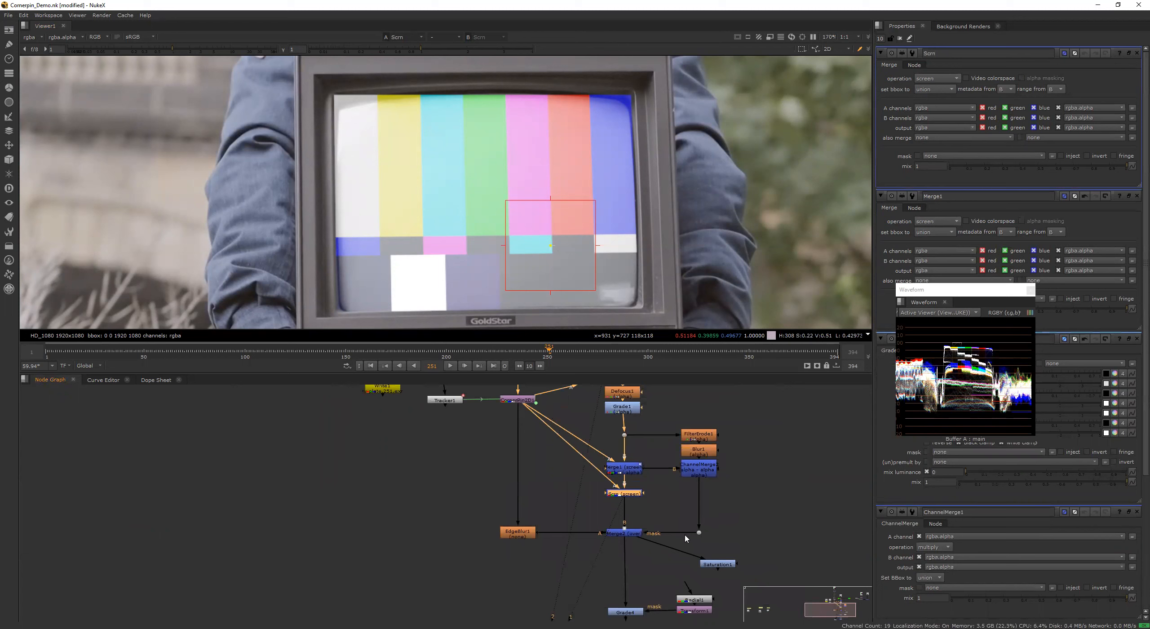
pyautogui.scroll(5, 647, 476)
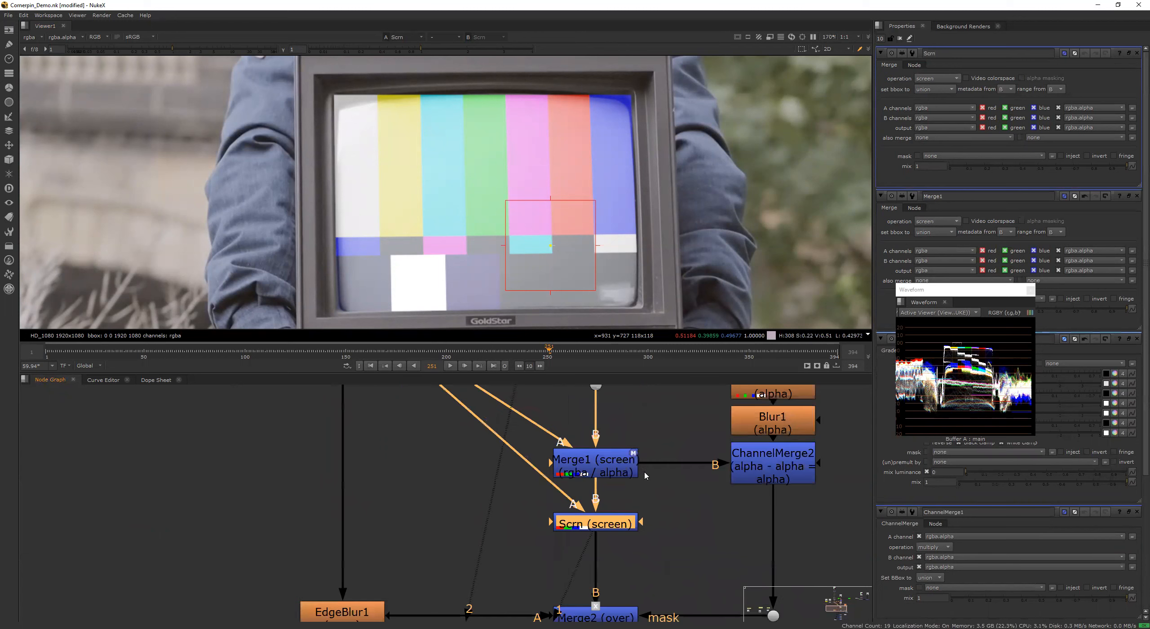
pyautogui.click(944, 157)
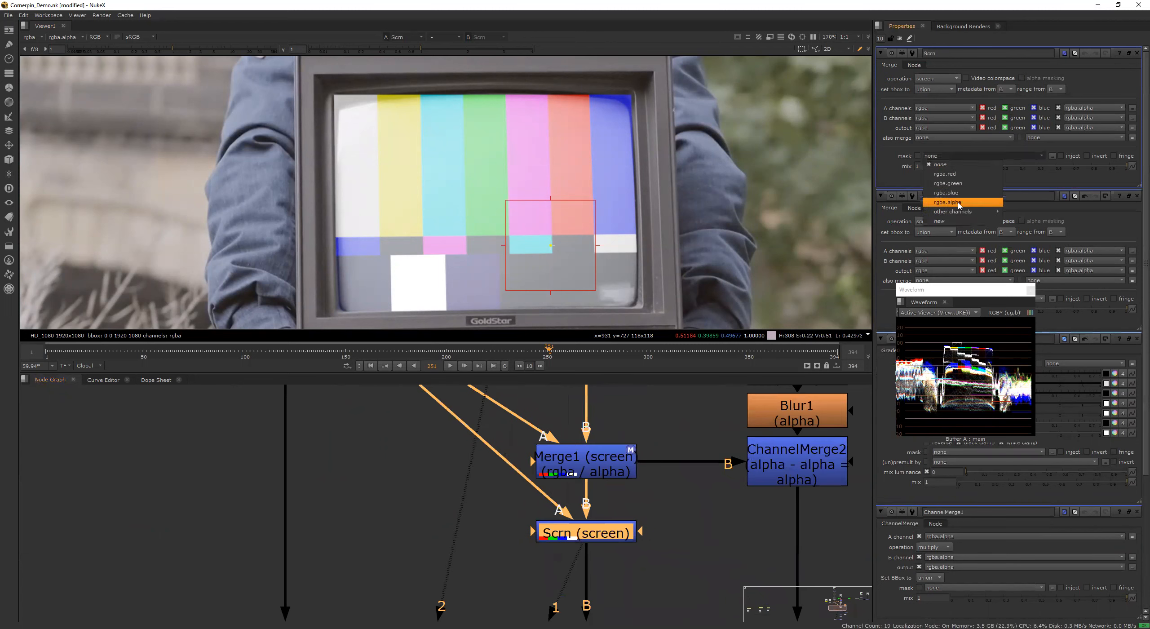
pyautogui.click(959, 204)
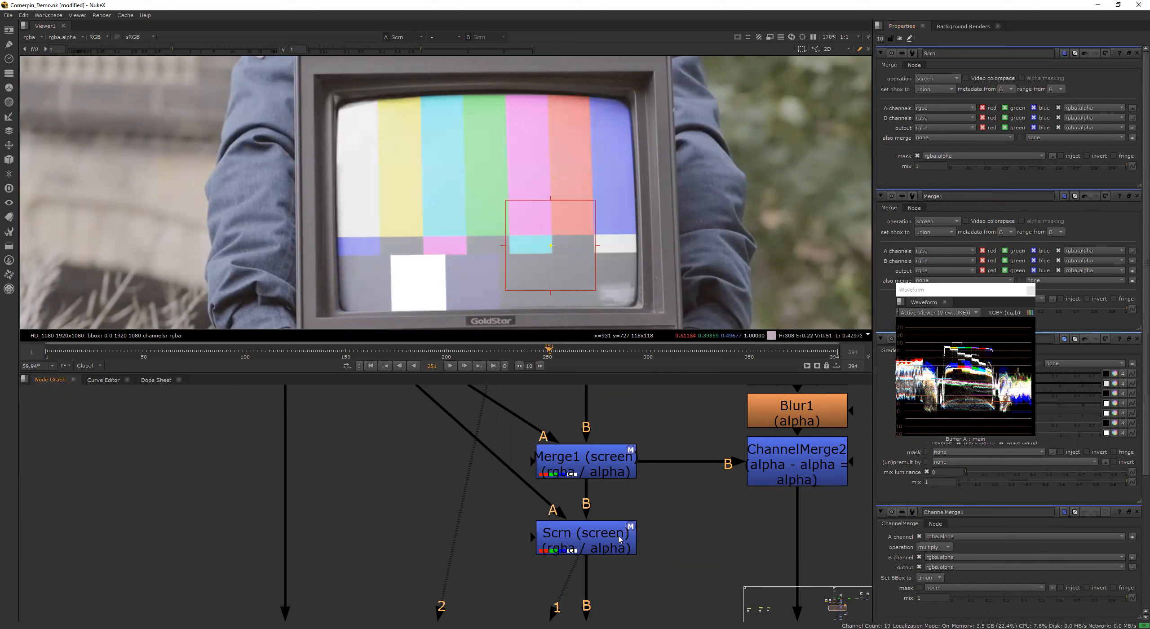
# Step: Try lower mix values on the second screen merge, first about 0.315 and then 0.48
pyautogui.scroll(-3, 582, 203)
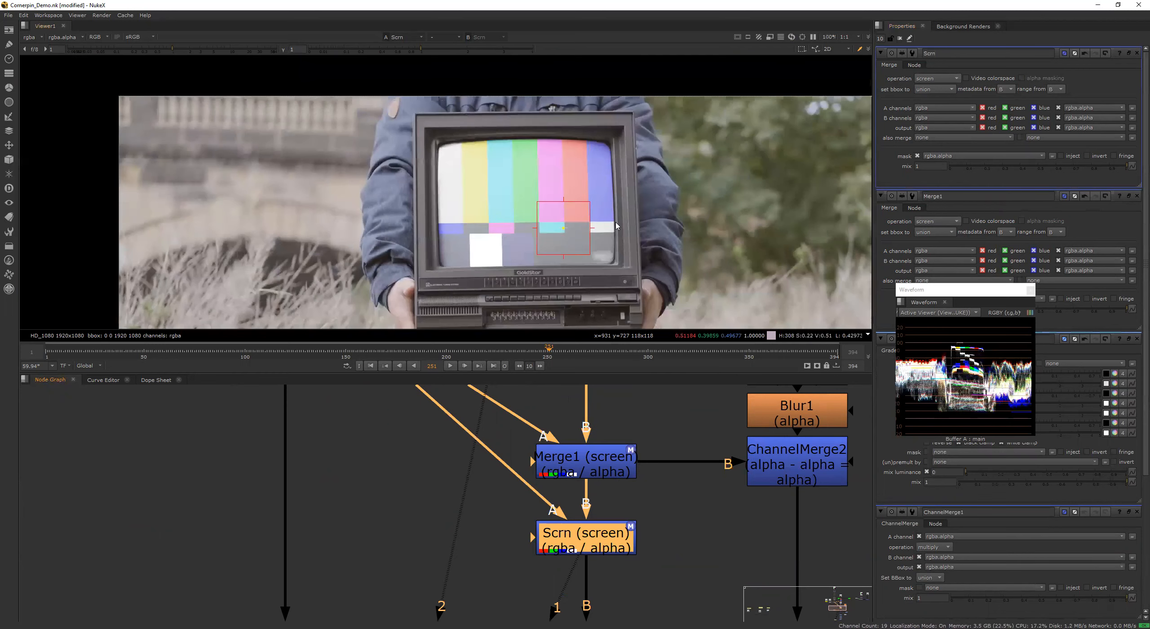
pyautogui.scroll(2, 616, 226)
pyautogui.click(989, 167)
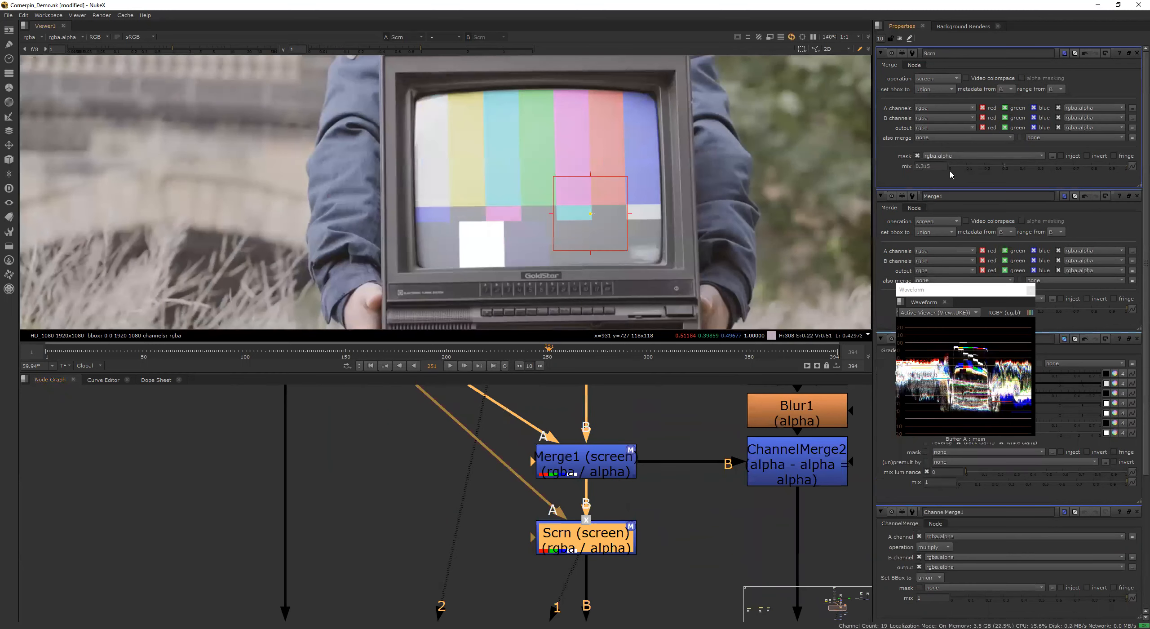
pyautogui.click(1037, 166)
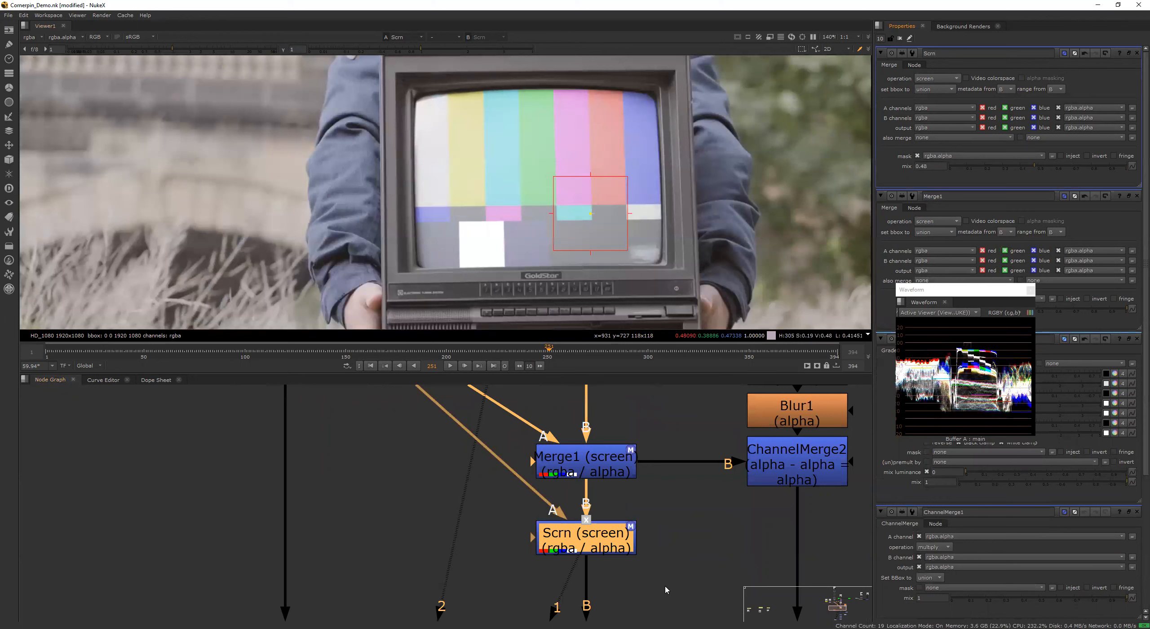
# Step: Delete the second screen merge node and check the Merge1 result in full frame and close up
pyautogui.press('Delete')
pyautogui.scroll(-4, 649, 233)
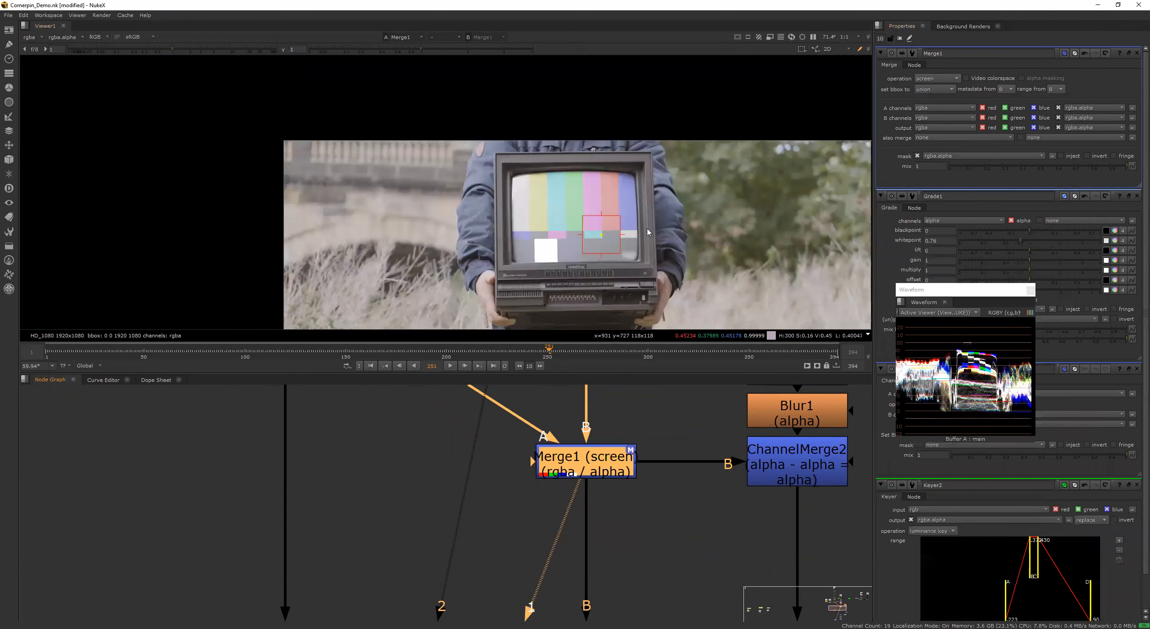
pyautogui.scroll(-2, 631, 590)
pyautogui.moveTo(632, 590); pyautogui.dragTo(629, 488, button='middle')
pyautogui.scroll(1, 626, 470)
pyautogui.scroll(-3, 590, 520)
pyautogui.scroll(5, 591, 226)
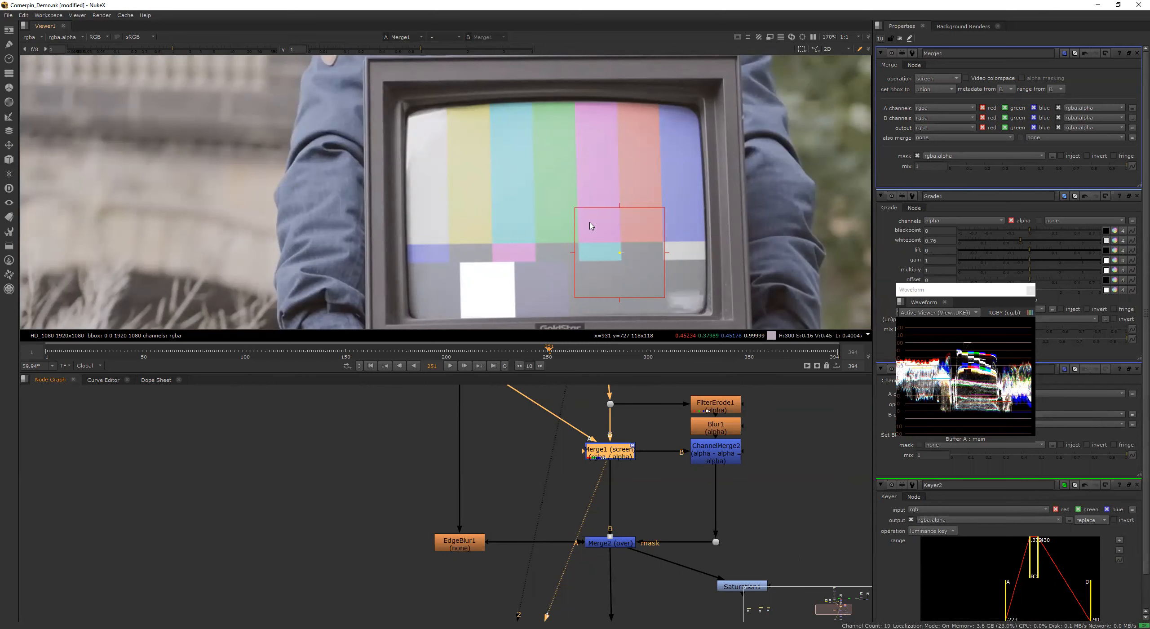
pyautogui.scroll(-5, 523, 488)
pyautogui.scroll(3, 513, 493)
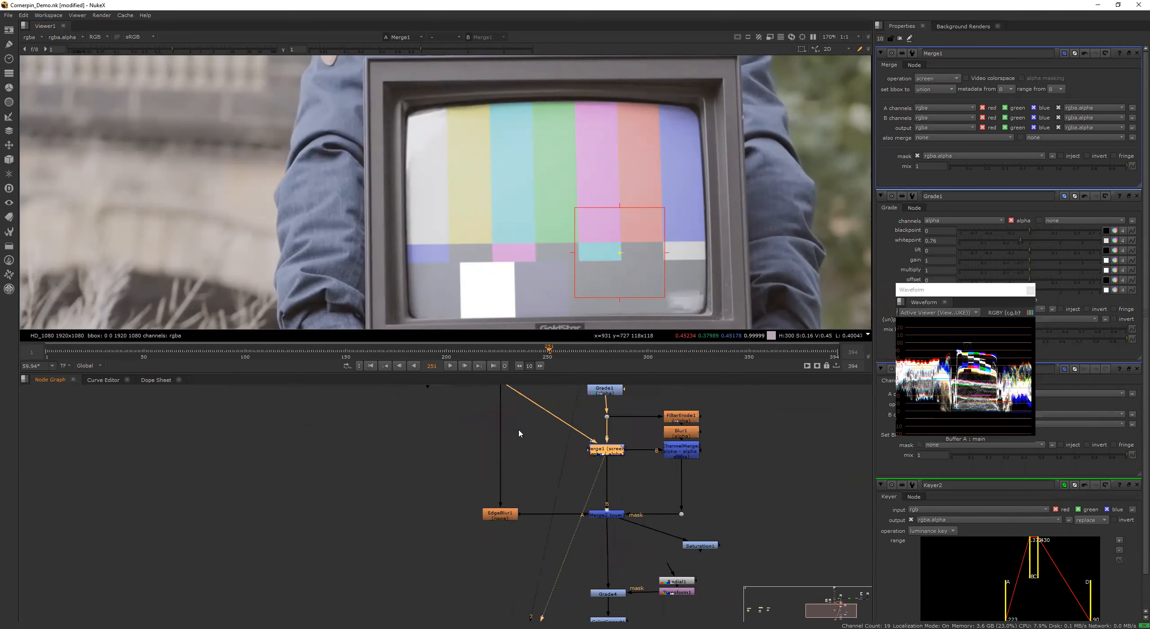
# Step: Display the EdgeBlur1 output and examine its blurred color bars and its connections from CornerPin2D1 to Merge2
pyautogui.click(500, 504)
pyautogui.press('1')
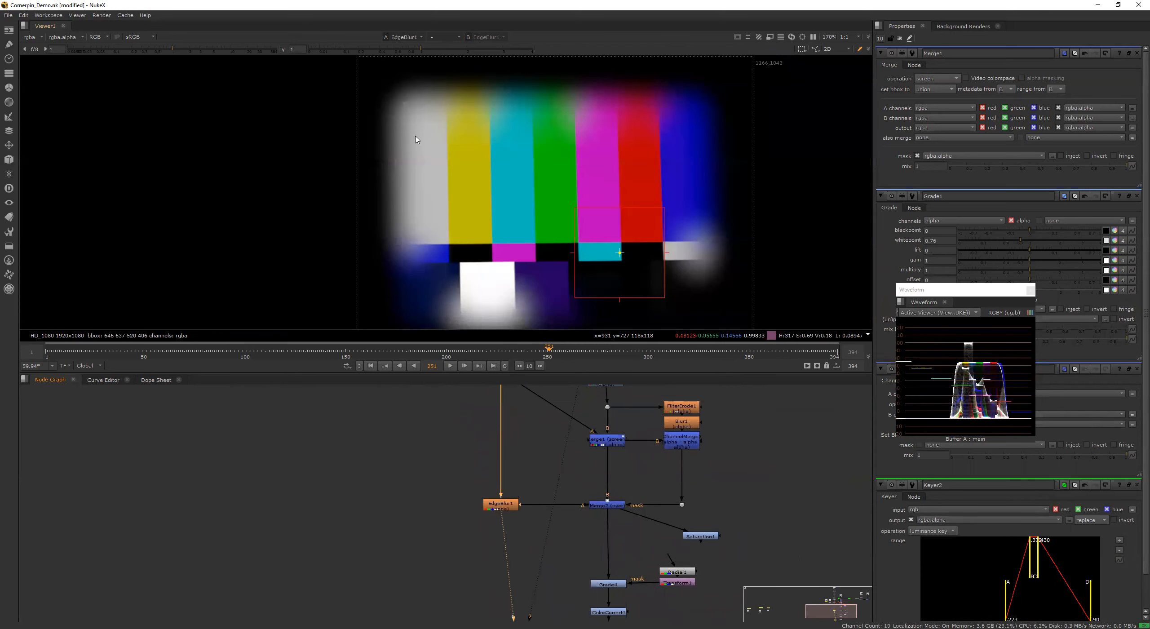
pyautogui.moveTo(501, 403); pyautogui.dragTo(503, 459, button='middle')
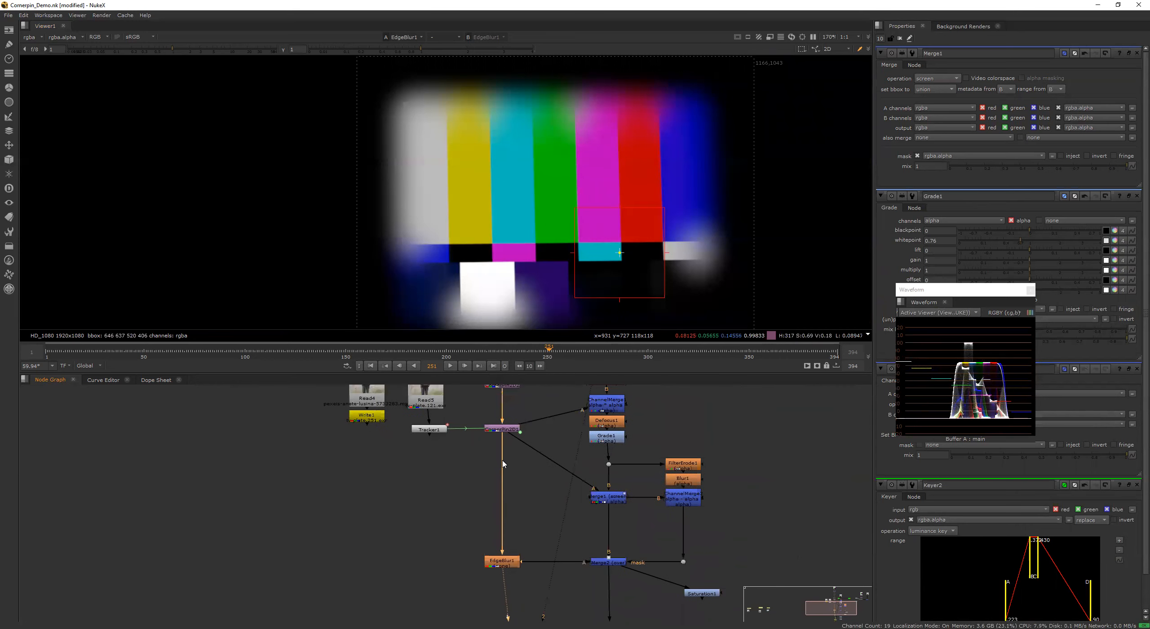
pyautogui.moveTo(551, 520); pyautogui.dragTo(508, 500, button='middle')
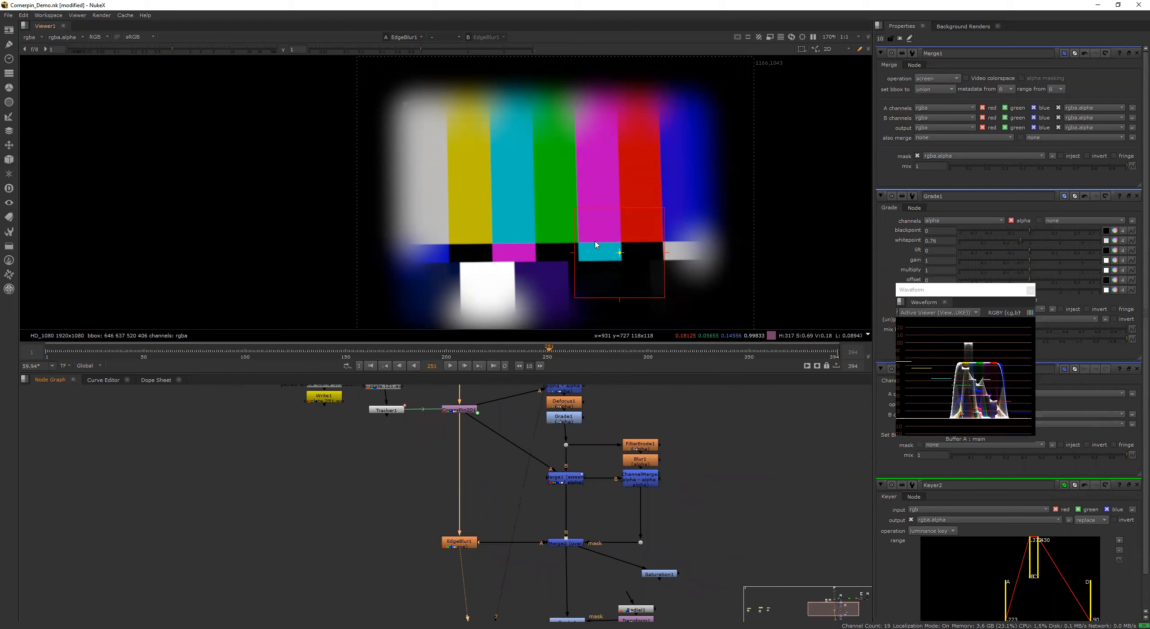
pyautogui.scroll(1, 597, 446)
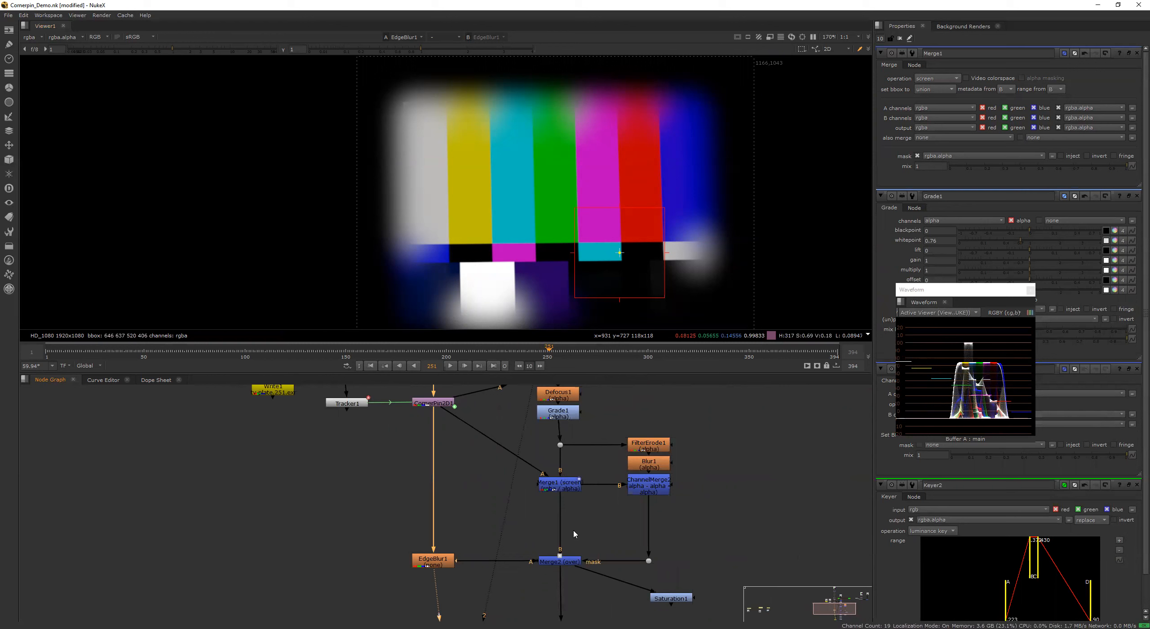
pyautogui.scroll(3, 574, 534)
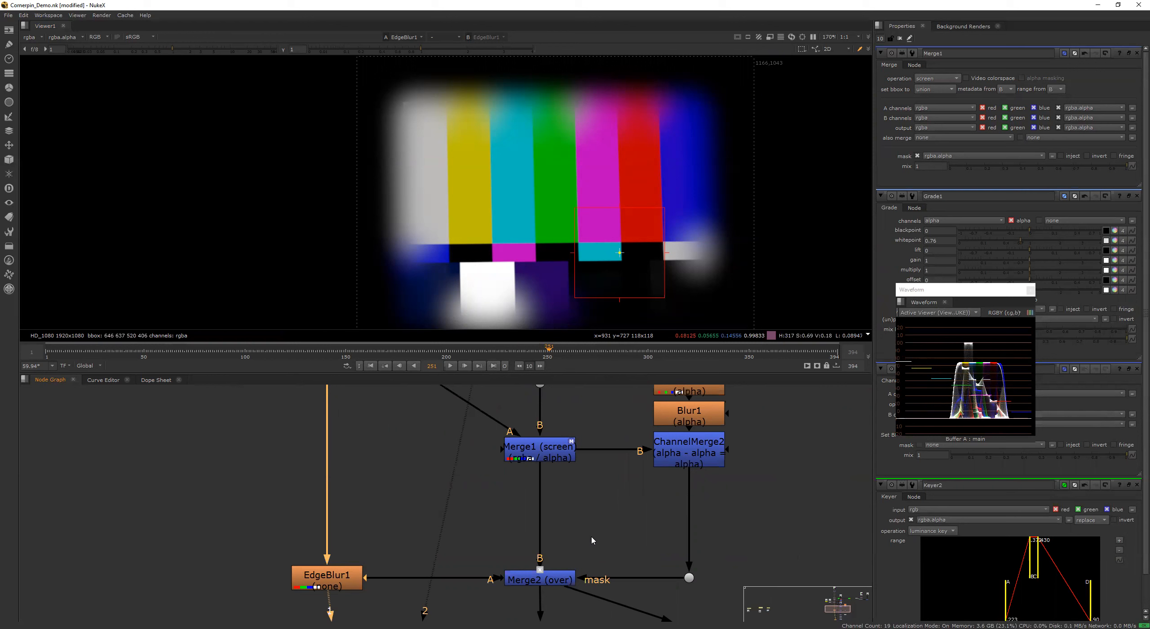
pyautogui.click(335, 581)
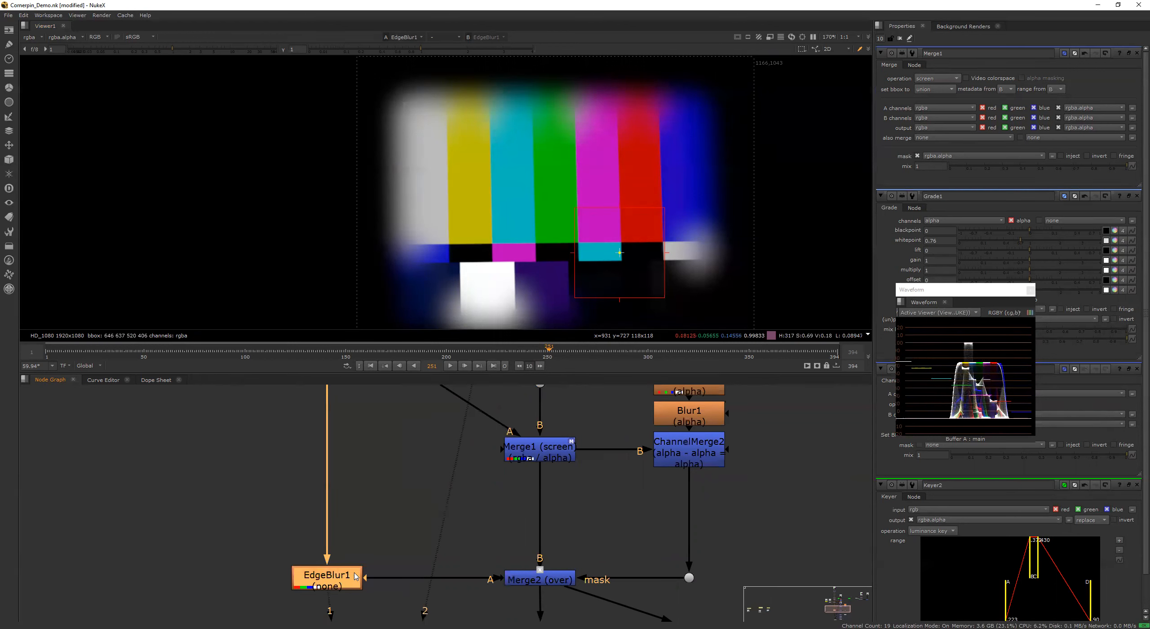
# Step: Display the output of the Merge2 over node
pyautogui.scroll(-5, 456, 587)
pyautogui.scroll(4, 445, 546)
pyautogui.click(510, 522)
pyautogui.press('1')
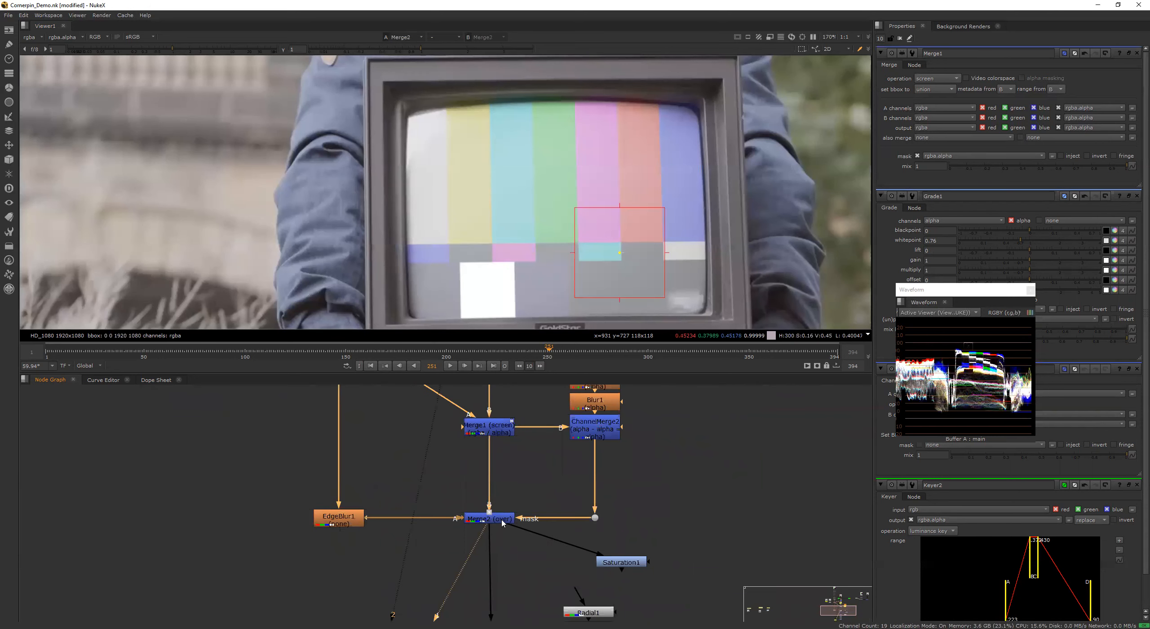
# Step: Display the alpha channel of FilterErode1 and examine the TV screen matte and the nodes feeding it
pyautogui.moveTo(537, 488); pyautogui.dragTo(545, 517, button='middle')
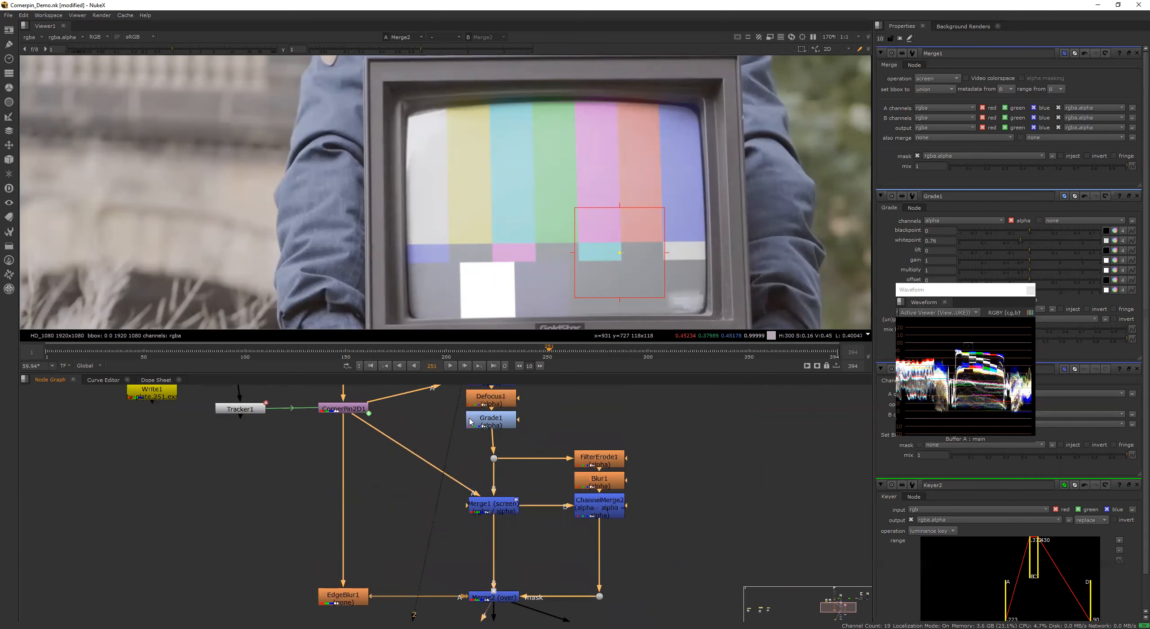
pyautogui.press('1')
pyautogui.press('a')
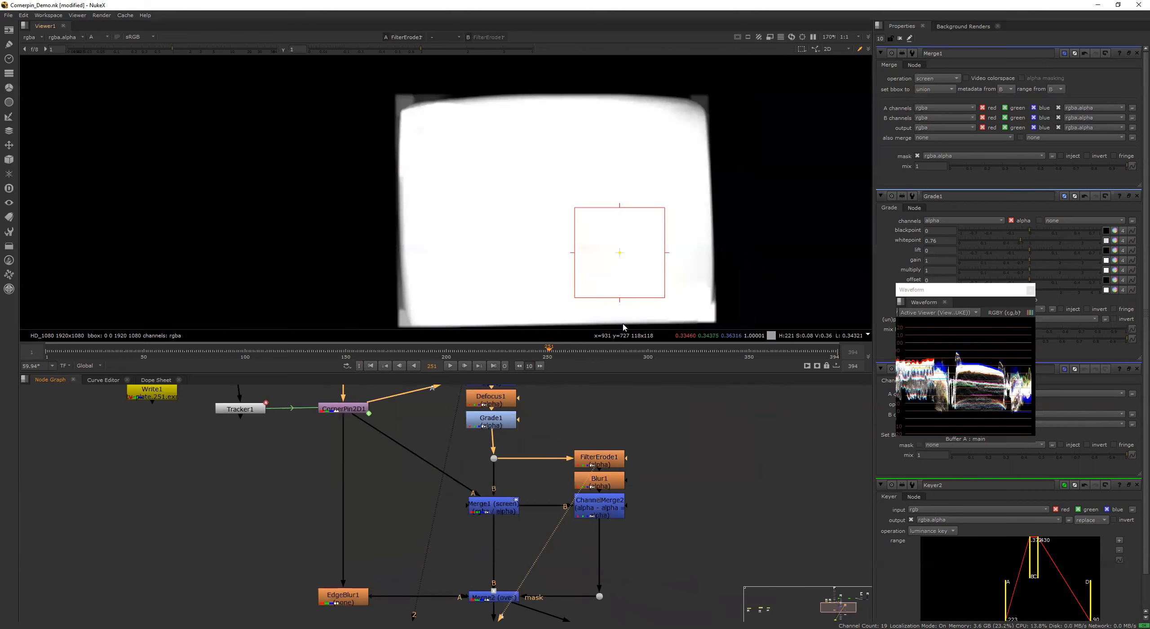
pyautogui.moveTo(476, 430); pyautogui.dragTo(476, 458, button='middle')
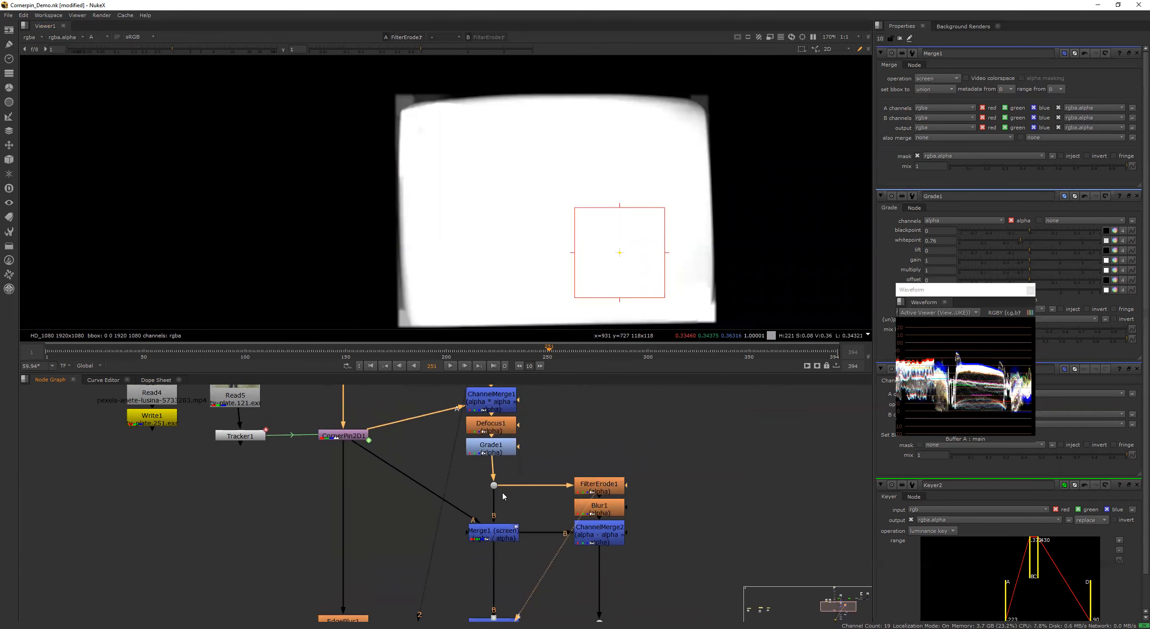
pyautogui.moveTo(502, 494); pyautogui.dragTo(492, 480, button='middle')
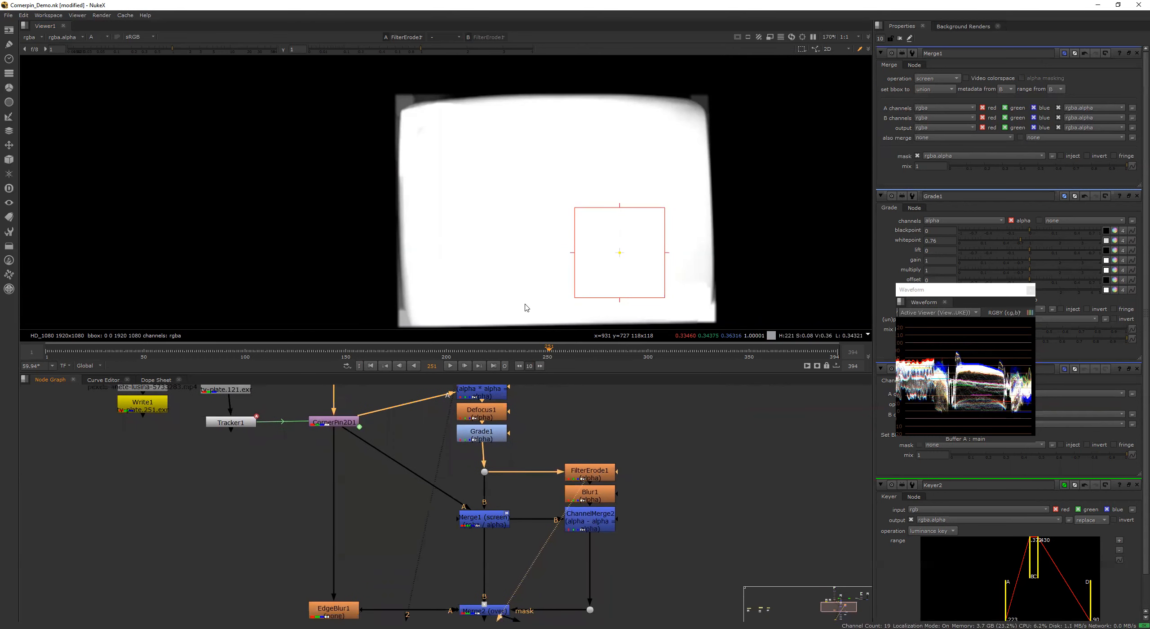
pyautogui.scroll(-3, 716, 207)
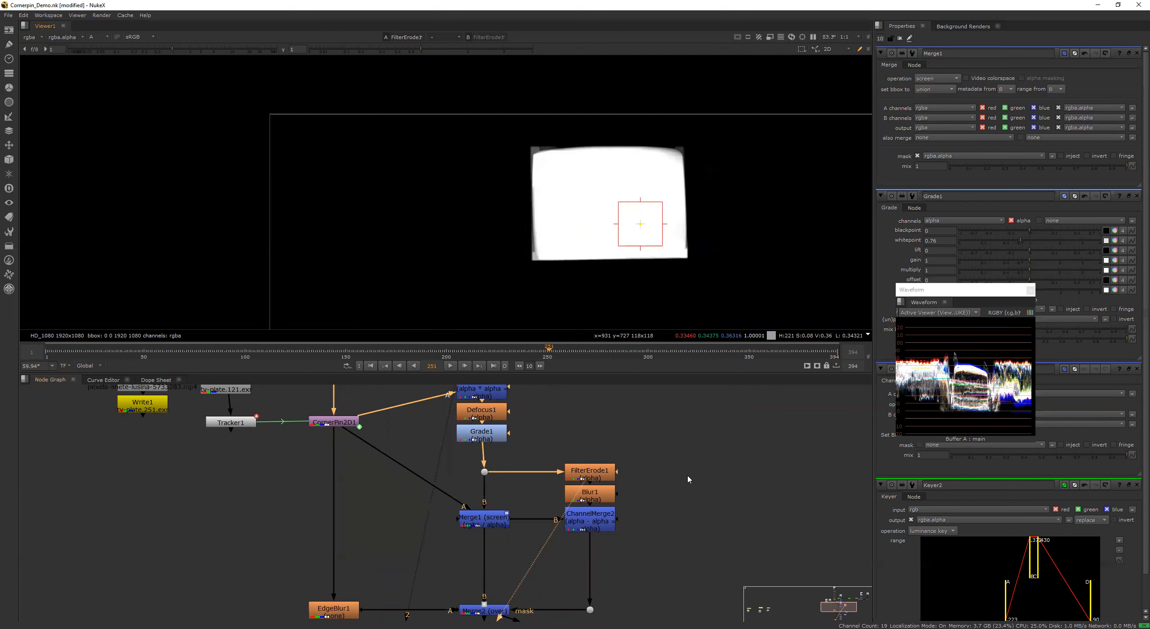
pyautogui.scroll(3, 689, 477)
# Step: Display the alpha of Blur1 and inspect the blurred matte in full frame
pyautogui.moveTo(508, 407); pyautogui.dragTo(507, 438)
pyautogui.scroll(-3, 635, 247)
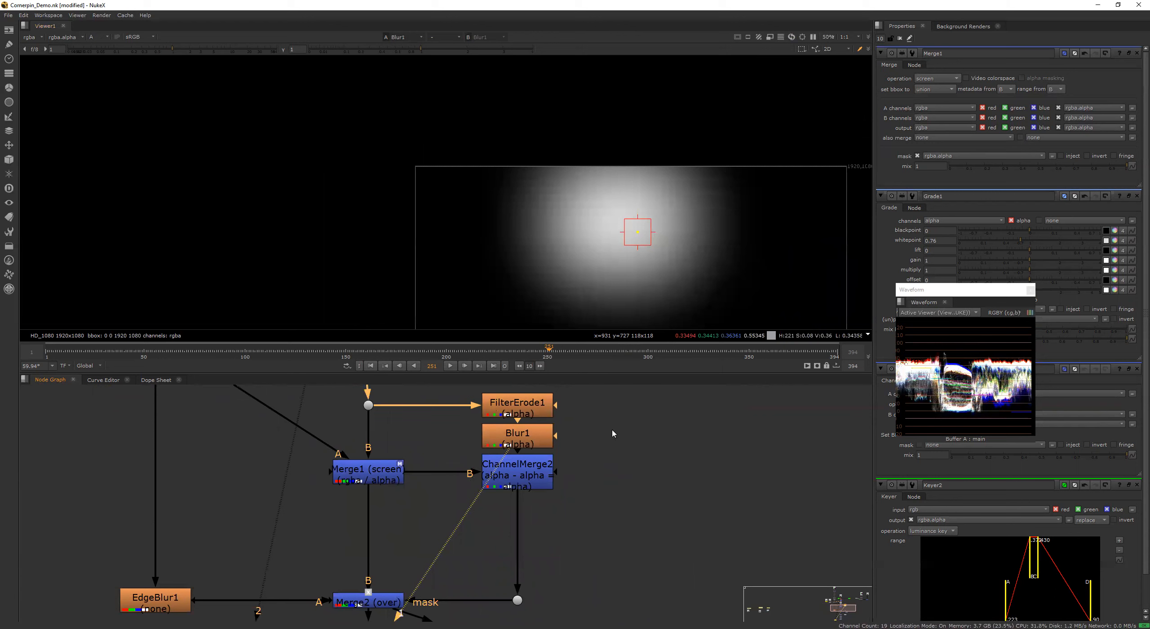
pyautogui.moveTo(595, 544); pyautogui.dragTo(618, 534, button='middle')
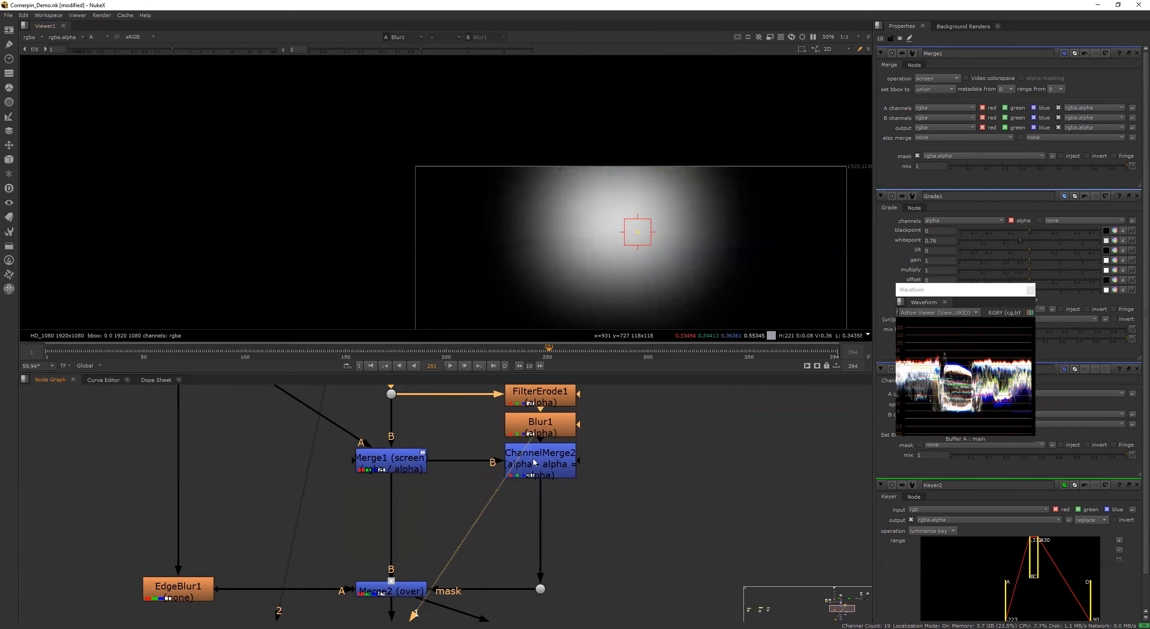
# Step: Display the alphas of Merge1 and ChannelMerge2, open ChannelMerge2's properties and examine its subtracted glow matte around the TV screen
pyautogui.click(424, 459)
pyautogui.press('1')
pyautogui.click(551, 472)
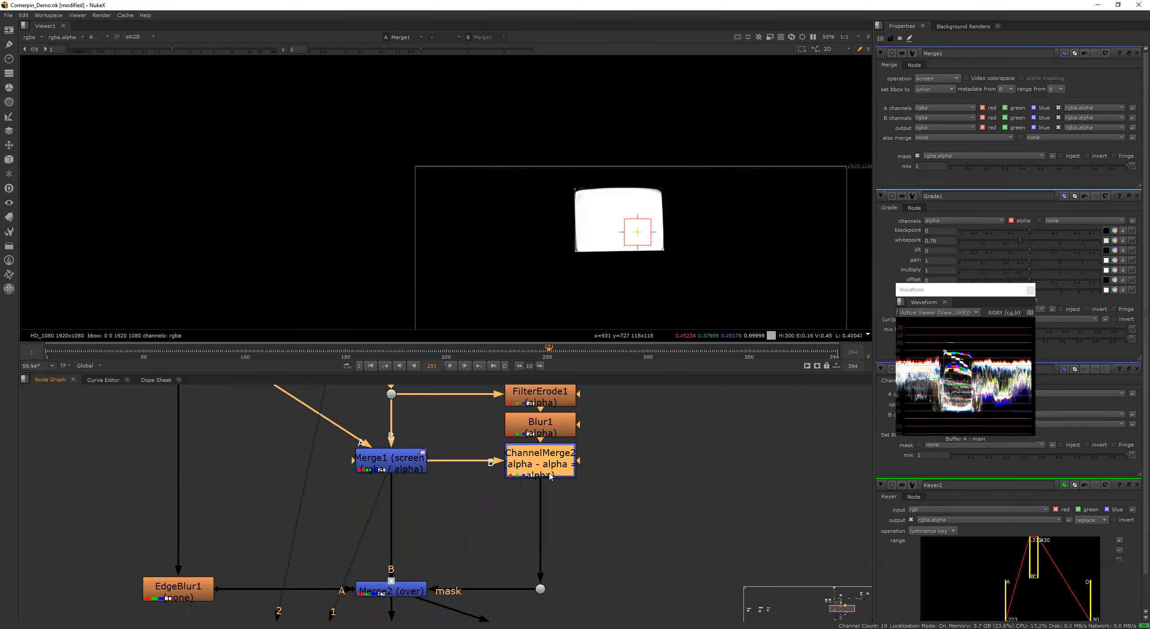
pyautogui.press('1')
pyautogui.doubleClick(550, 472)
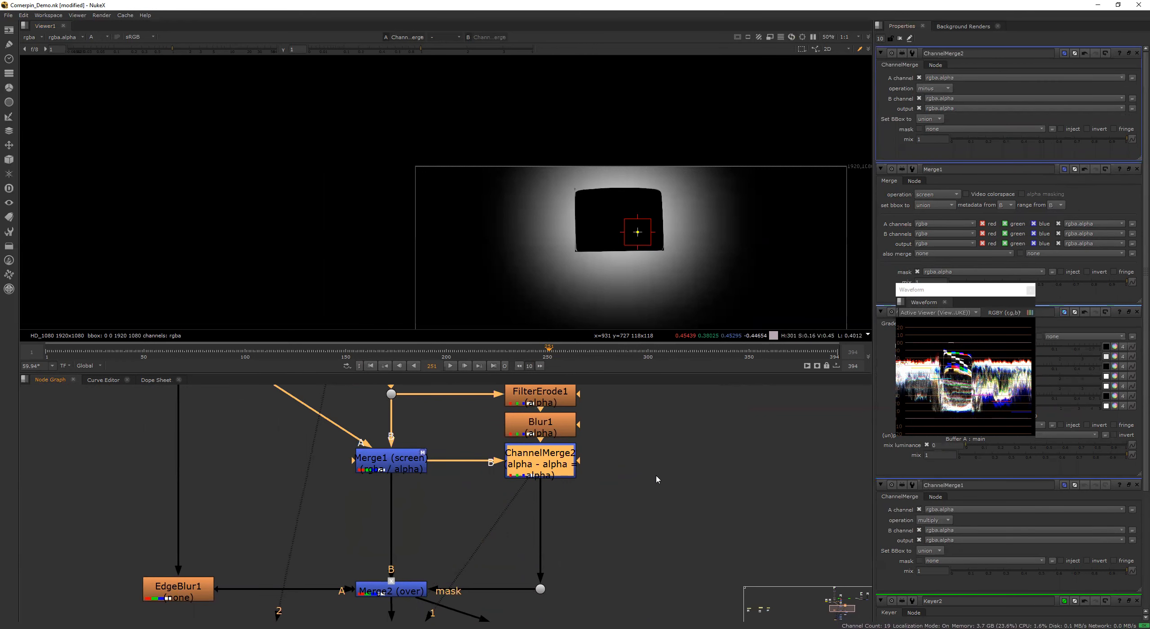
pyautogui.moveTo(656, 476); pyautogui.dragTo(705, 472, button='middle')
pyautogui.moveTo(588, 451); pyautogui.dragTo(575, 467)
pyautogui.scroll(4, 667, 206)
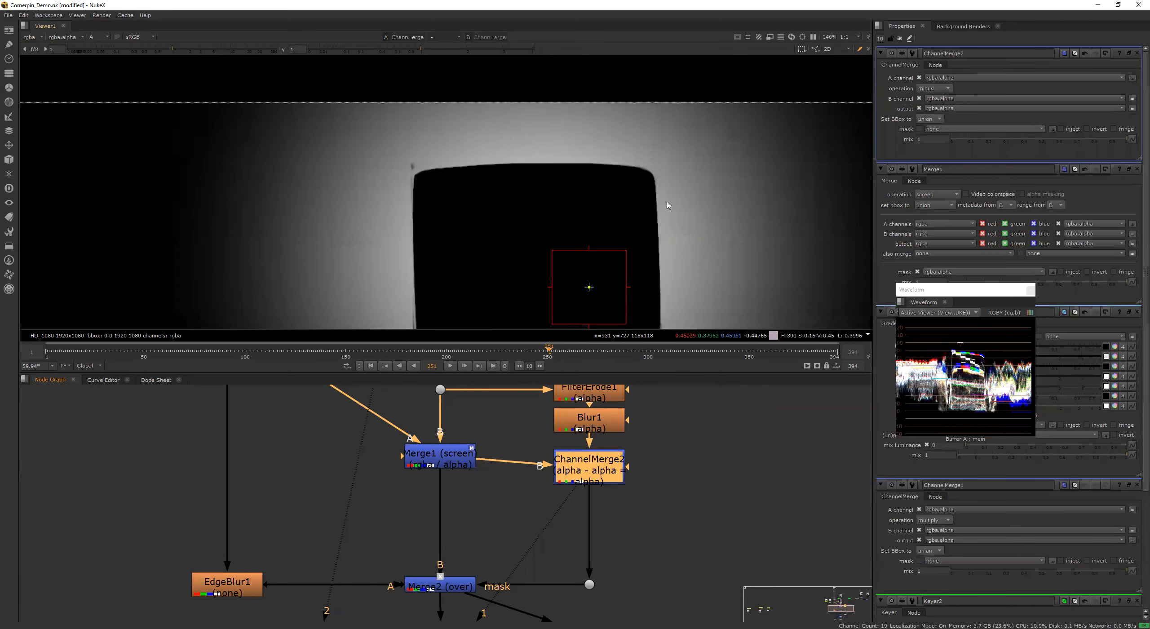
pyautogui.scroll(-3, 663, 205)
# Step: Display the output of Merge2 and switch the view from alpha back to full color
pyautogui.moveTo(623, 577); pyautogui.dragTo(655, 524, button='middle')
pyautogui.click(654, 524)
pyautogui.click(493, 534)
pyautogui.press('1')
pyautogui.scroll(5, 653, 224)
pyautogui.scroll(-3, 653, 223)
pyautogui.moveTo(549, 530); pyautogui.dragTo(625, 455, button='middle')
pyautogui.press('a')
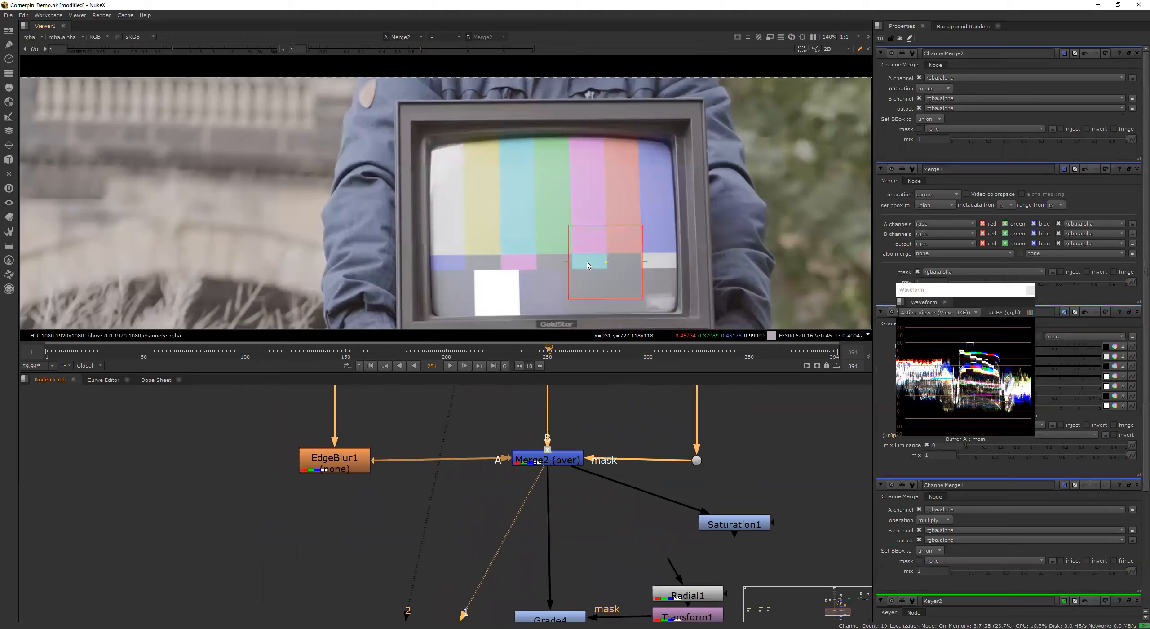
# Step: Examine the upper corner of the TV screen in close-up, where the color bars meet the bezel
pyautogui.scroll(7, 588, 265)
pyautogui.moveTo(349, 281); pyautogui.dragTo(234, 180, button='middle')
pyautogui.click(359, 469)
pyautogui.moveTo(589, 81); pyautogui.dragTo(613, 297, button='middle')
pyautogui.moveTo(634, 61); pyautogui.dragTo(657, 211, button='middle')
pyautogui.click(557, 455)
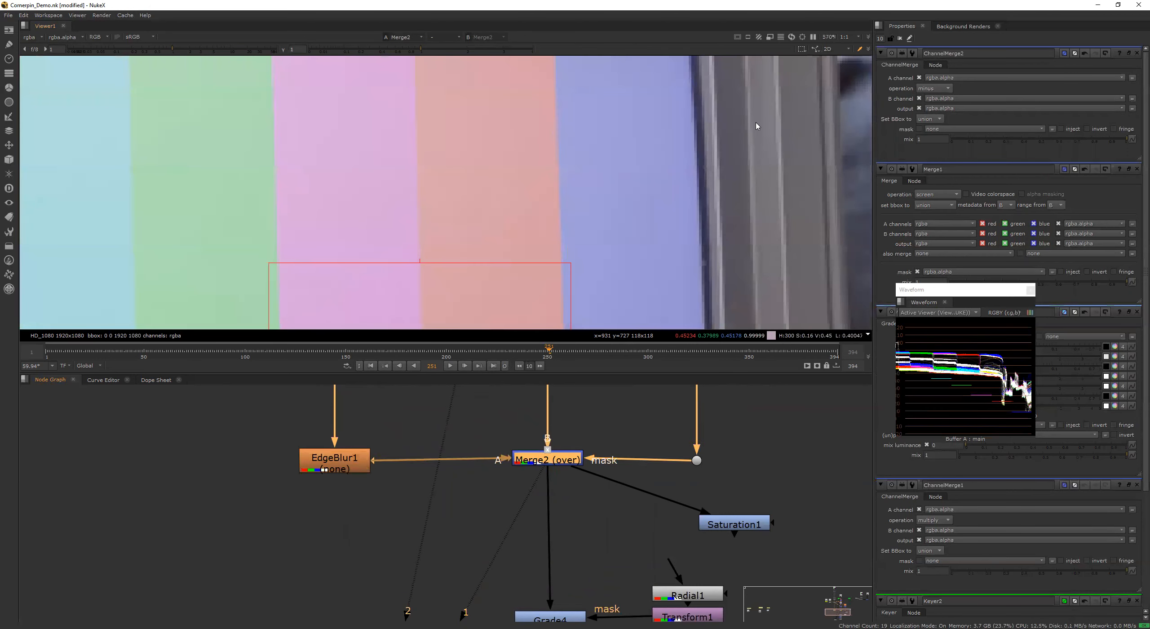
pyautogui.moveTo(703, 127); pyautogui.dragTo(709, 202, button='middle')
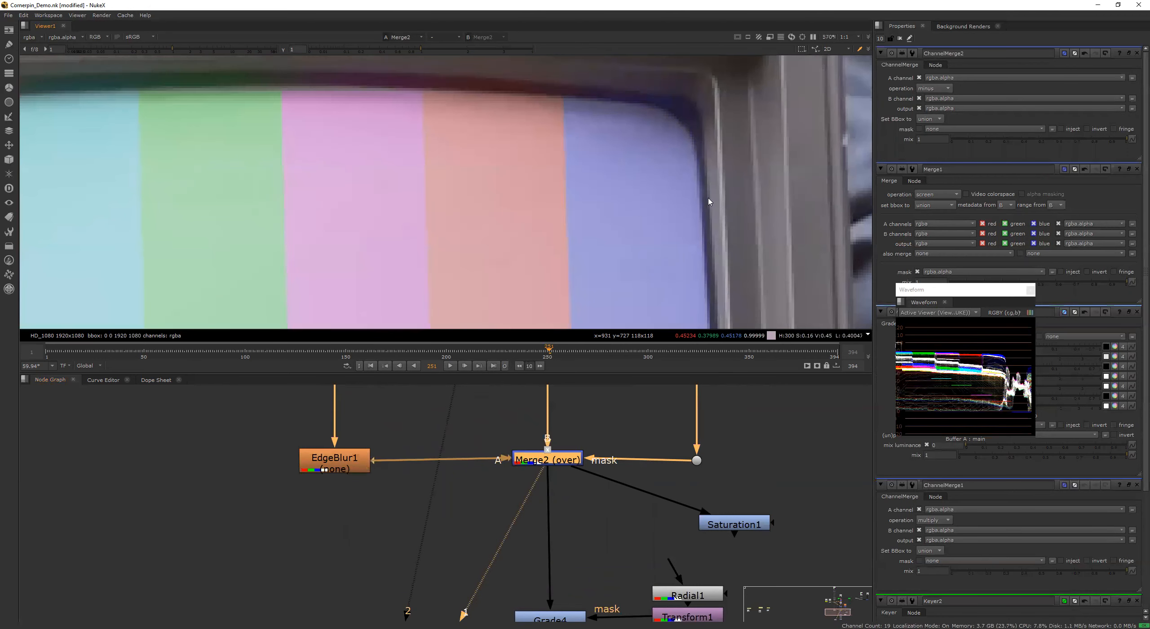
# Step: Inspect the whole TV and the lower part of its screen in the Merge2 composite
pyautogui.scroll(-4, 709, 203)
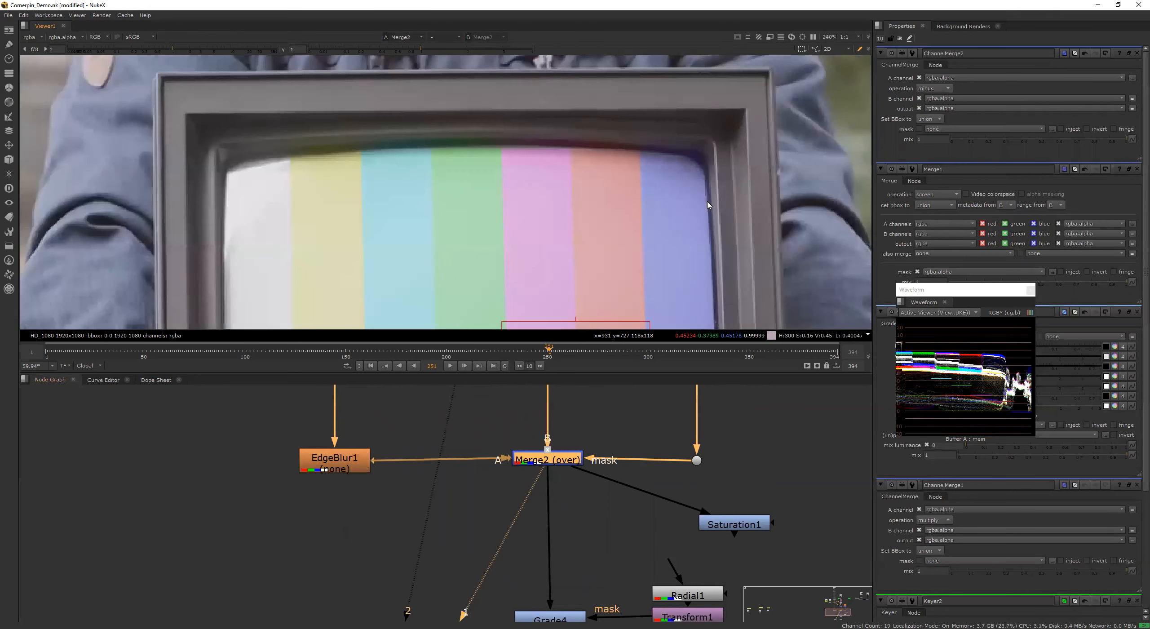
pyautogui.scroll(-4, 709, 206)
pyautogui.scroll(2, 678, 209)
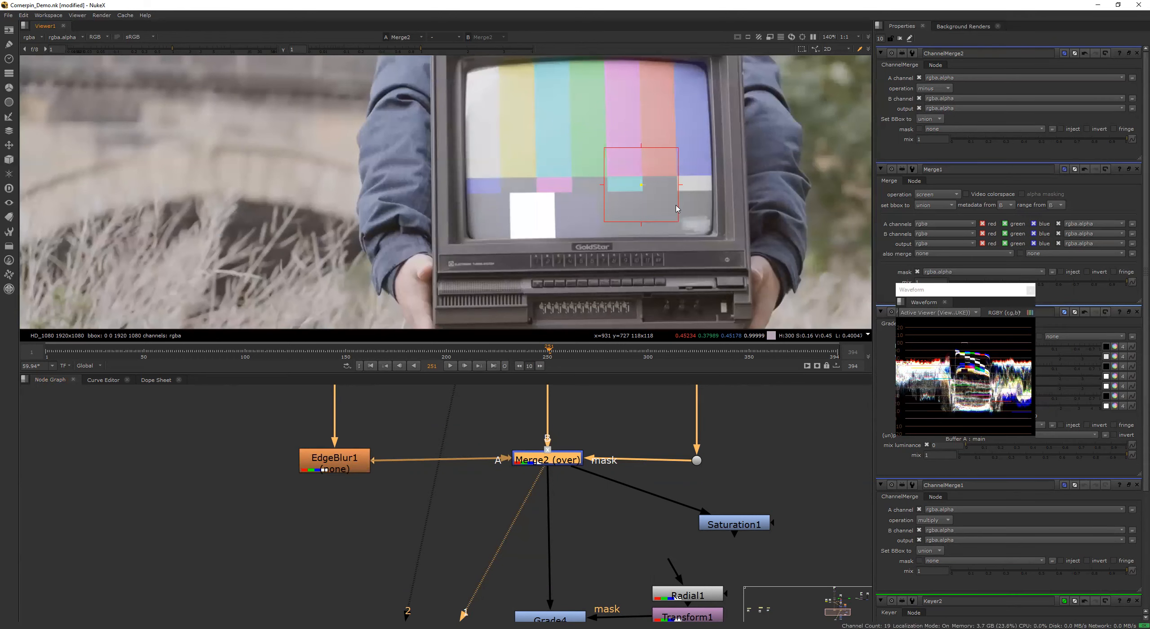
pyautogui.scroll(3, 618, 210)
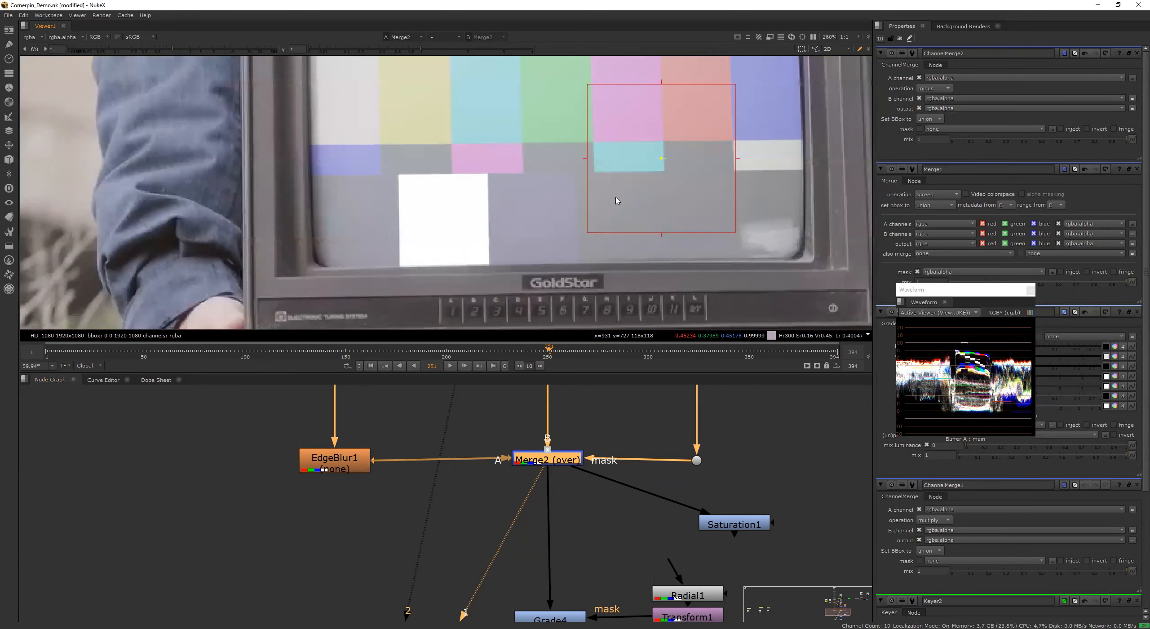
pyautogui.scroll(-4, 611, 204)
pyautogui.moveTo(535, 462); pyautogui.dragTo(535, 465)
pyautogui.click(620, 525)
pyautogui.scroll(-3, 638, 245)
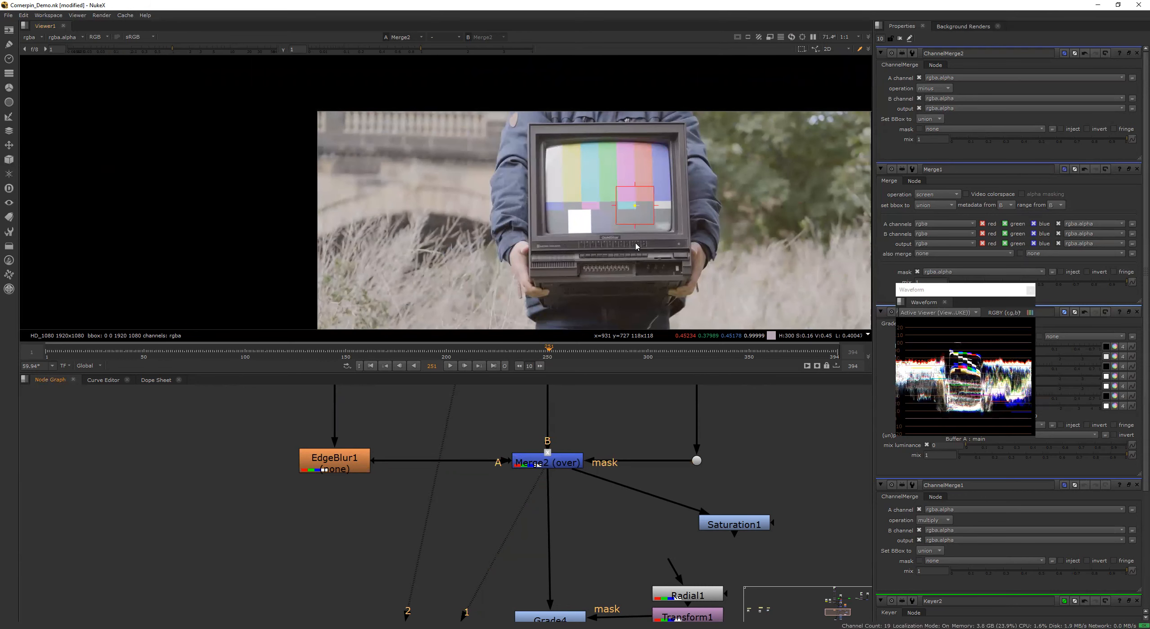
# Step: Enable the disabled nodes Colorspace1, Grade2, Colorspace2, Grade3, Toe1 and Defocus2 below the ColorBars1 node
pyautogui.moveTo(605, 562); pyautogui.dragTo(655, 546, button='middle')
pyautogui.scroll(-5, 633, 469)
pyautogui.scroll(-4, 604, 219)
pyautogui.moveTo(598, 503); pyautogui.dragTo(610, 565, button='middle')
pyautogui.moveTo(575, 471); pyautogui.dragTo(581, 556, button='middle')
pyautogui.scroll(-2, 568, 485)
pyautogui.moveTo(562, 447); pyautogui.dragTo(602, 509, button='middle')
pyautogui.scroll(3, 603, 508)
pyautogui.moveTo(562, 449); pyautogui.dragTo(648, 603)
pyautogui.click(639, 575)
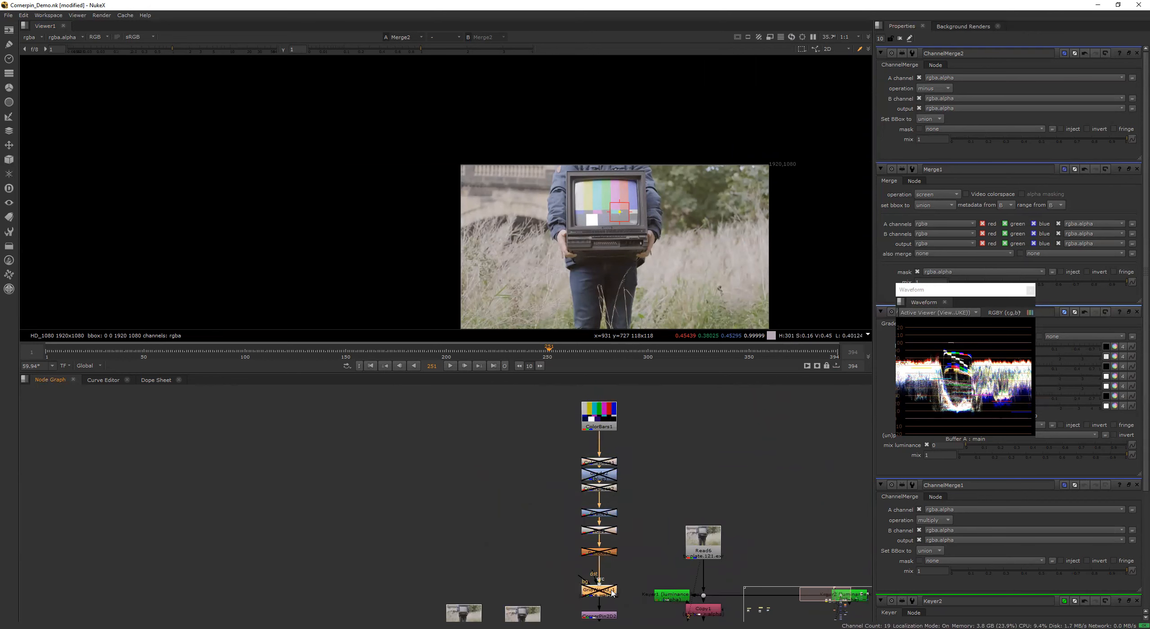
pyautogui.scroll(-4, 640, 564)
pyautogui.moveTo(640, 563); pyautogui.dragTo(647, 542, button='middle')
pyautogui.scroll(5, 647, 540)
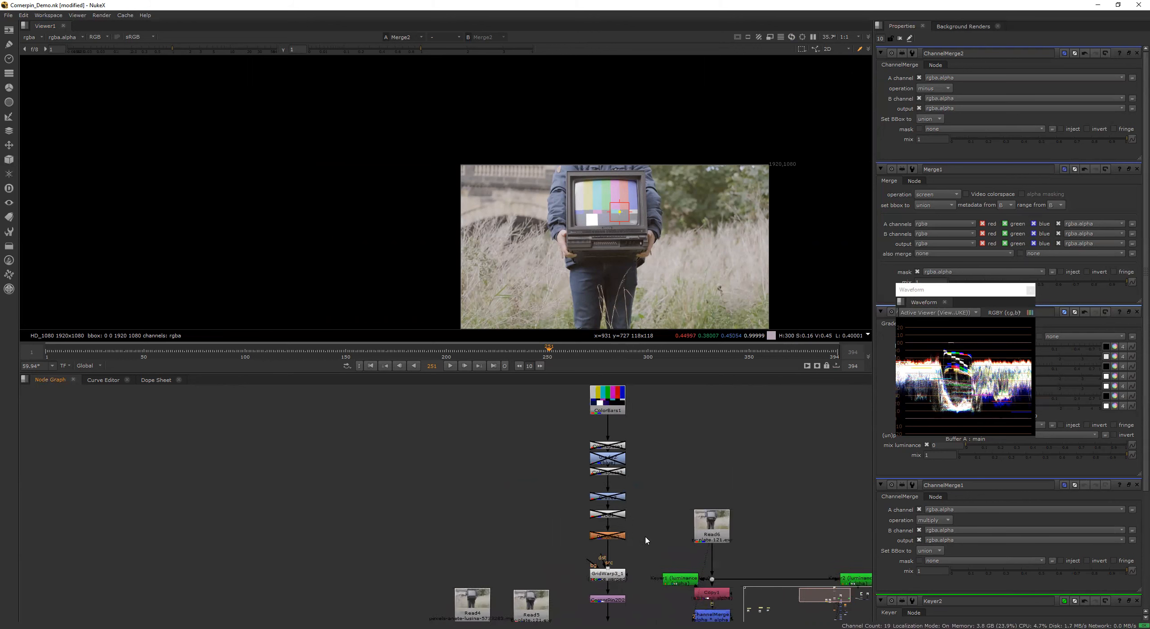
pyautogui.moveTo(559, 412); pyautogui.dragTo(643, 553)
pyautogui.press('d')
pyautogui.scroll(5, 593, 215)
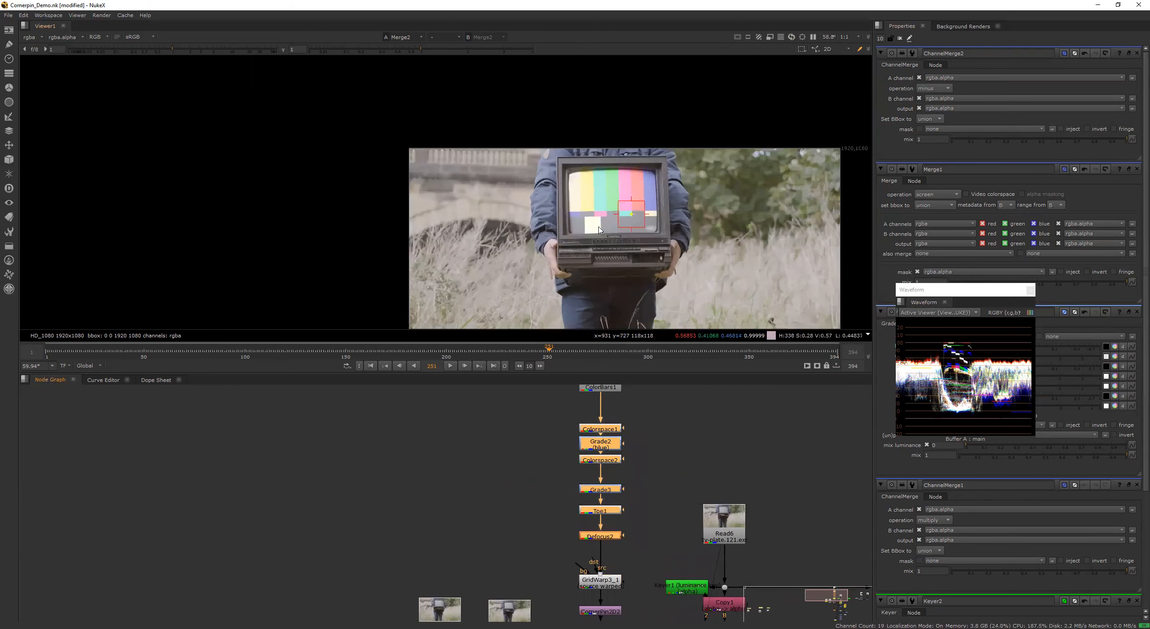
# Step: Inspect the Colorspace1, Grade2 and Colorspace2 nodes and the composited color bars with the corrections enabled
pyautogui.moveTo(615, 446); pyautogui.dragTo(599, 477, button='middle')
pyautogui.scroll(2, 598, 477)
pyautogui.scroll(1, 598, 477)
pyautogui.click(599, 477)
pyautogui.click(618, 479)
pyautogui.click(600, 474)
pyautogui.scroll(-1, 696, 202)
pyautogui.scroll(-1, 700, 219)
pyautogui.moveTo(700, 241); pyautogui.dragTo(623, 218, button='middle')
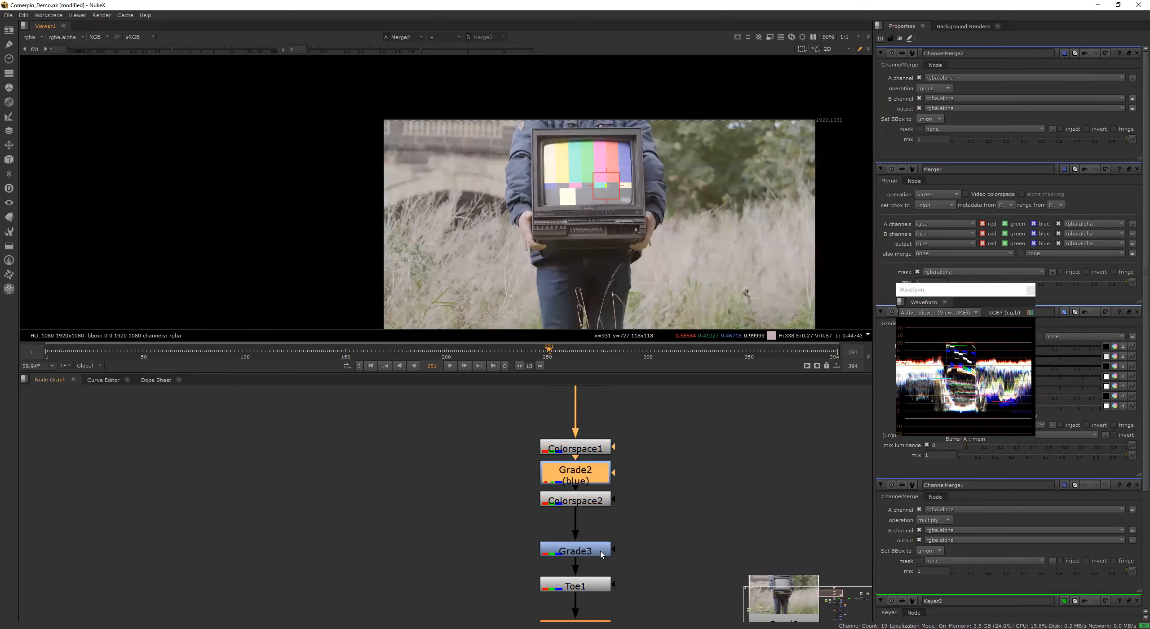
# Step: Display the outputs along the color bar chain from Grade3 to Defocus2 and examine the graded, softened bars up close
pyautogui.click(601, 551)
pyautogui.press('1')
pyautogui.click(646, 550)
pyautogui.scroll(-3, 650, 547)
pyautogui.moveTo(632, 530); pyautogui.dragTo(597, 455, button='middle')
pyautogui.scroll(2, 597, 455)
pyautogui.click(577, 514)
pyautogui.press('1')
pyautogui.click(614, 513)
pyautogui.moveTo(622, 542); pyautogui.dragTo(573, 304, button='middle')
pyautogui.click(540, 521)
pyautogui.press('1')
pyautogui.click(581, 519)
pyautogui.scroll(5, 687, 211)
pyautogui.scroll(-4, 626, 508)
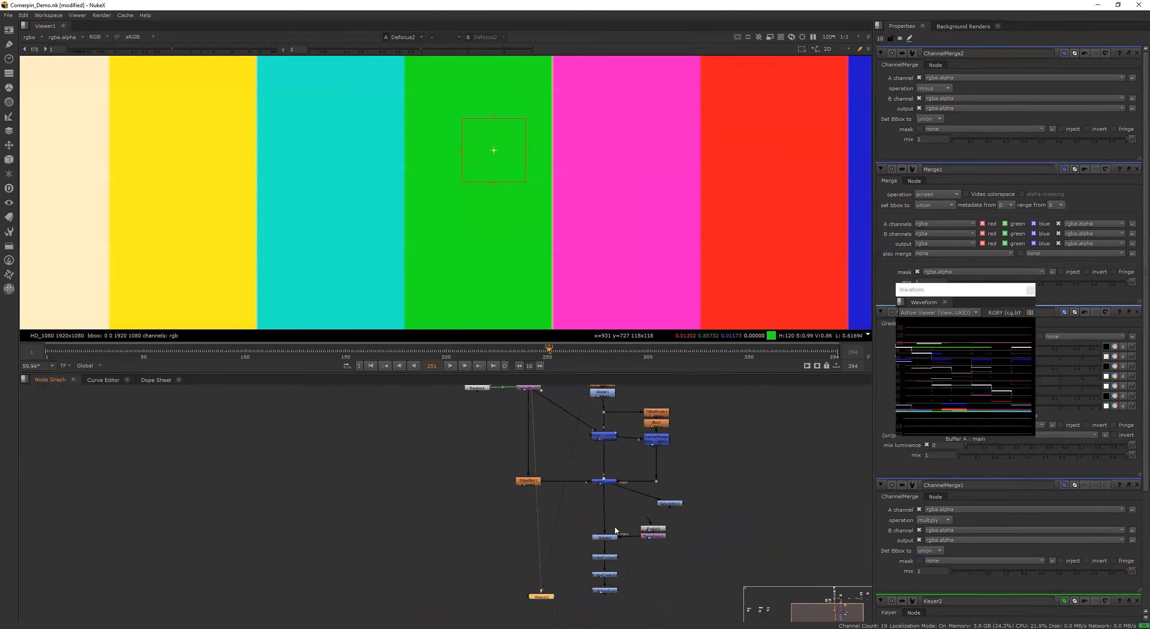
# Step: Display the output of Merge2 and view the corrected color bars in the full composite
pyautogui.click(606, 482)
pyautogui.press('1')
pyautogui.click(659, 495)
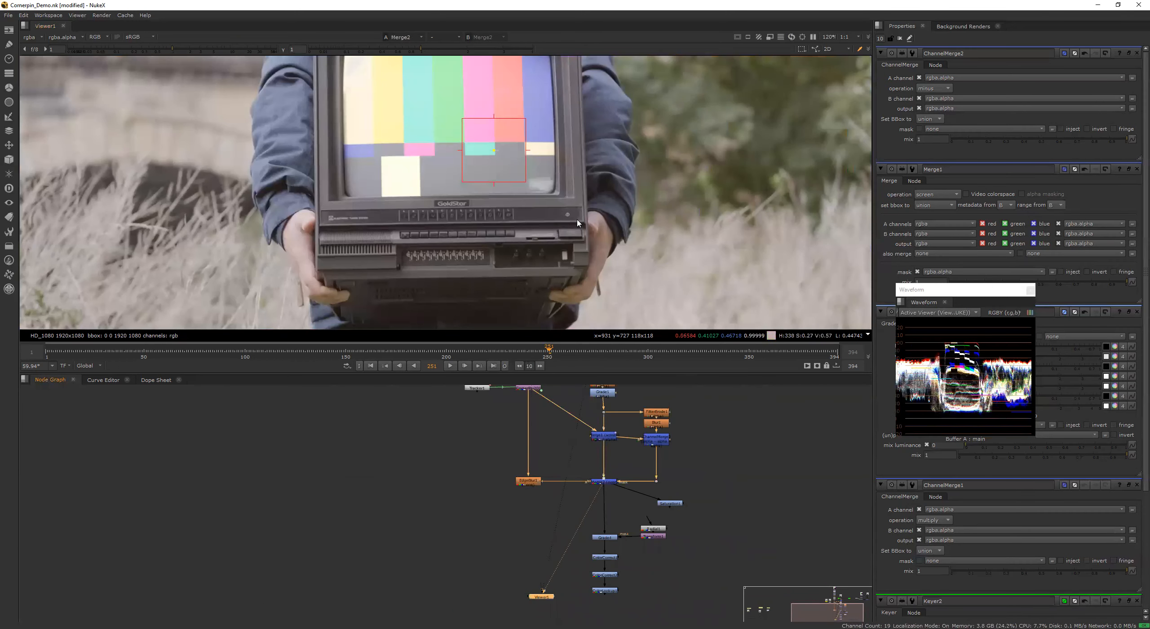
pyautogui.scroll(-4, 577, 223)
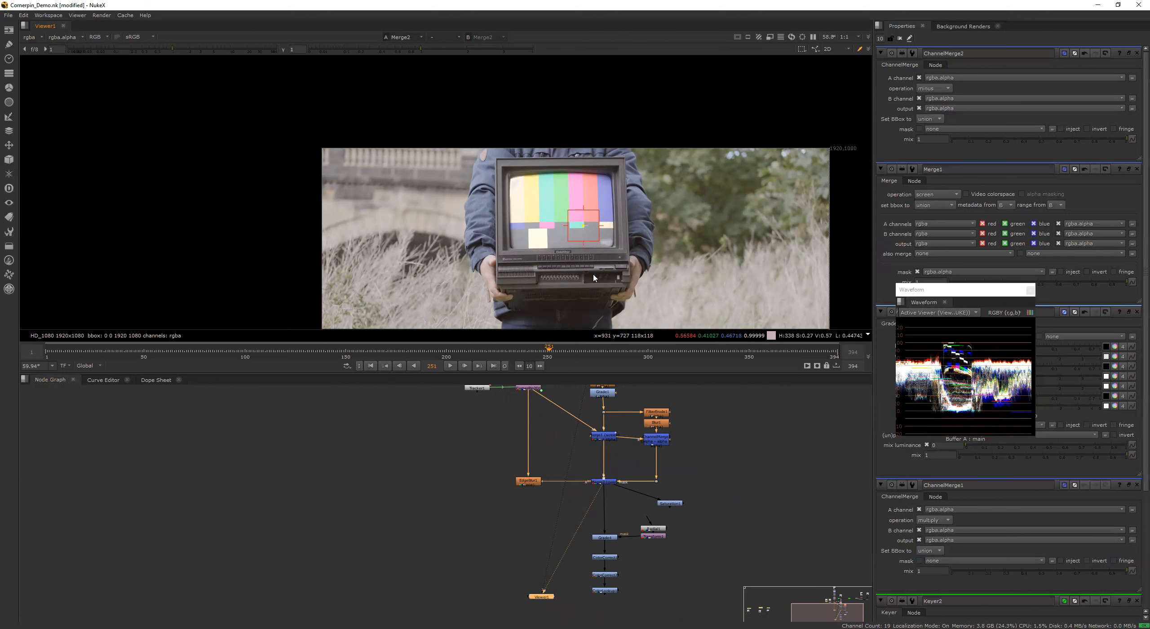
# Step: Enlarge the floating Waveform window in width and height
pyautogui.scroll(1, 949, 319)
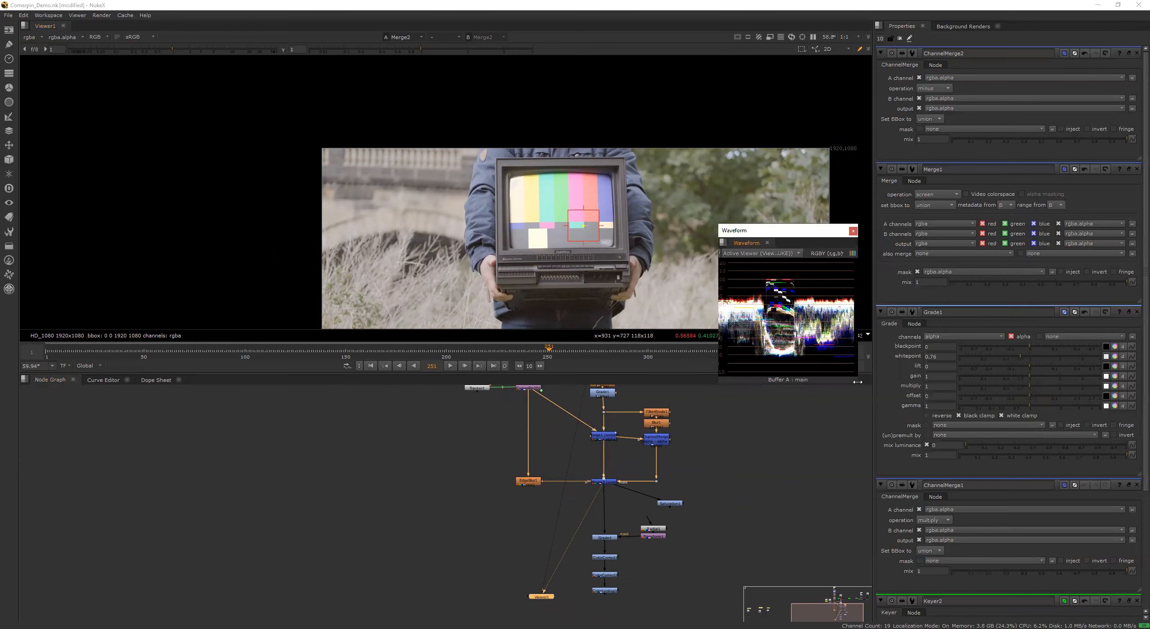
pyautogui.moveTo(858, 381); pyautogui.dragTo(934, 382)
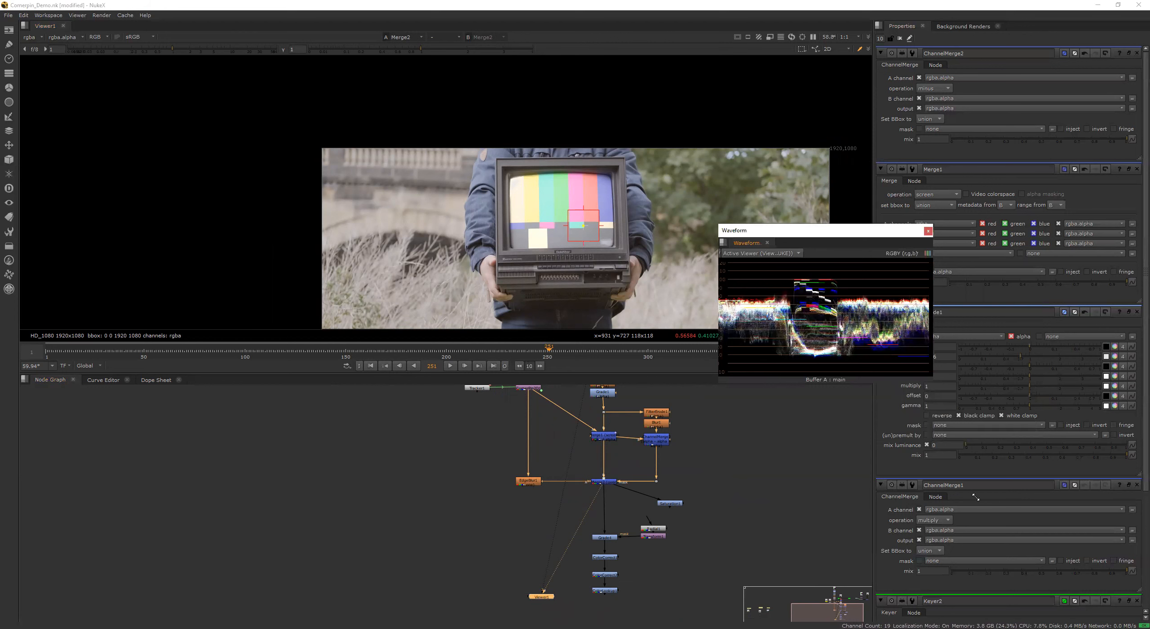
pyautogui.moveTo(976, 497); pyautogui.dragTo(1003, 523)
# Step: Display the output of the Grade4 node below Merge2
pyautogui.scroll(5, 637, 532)
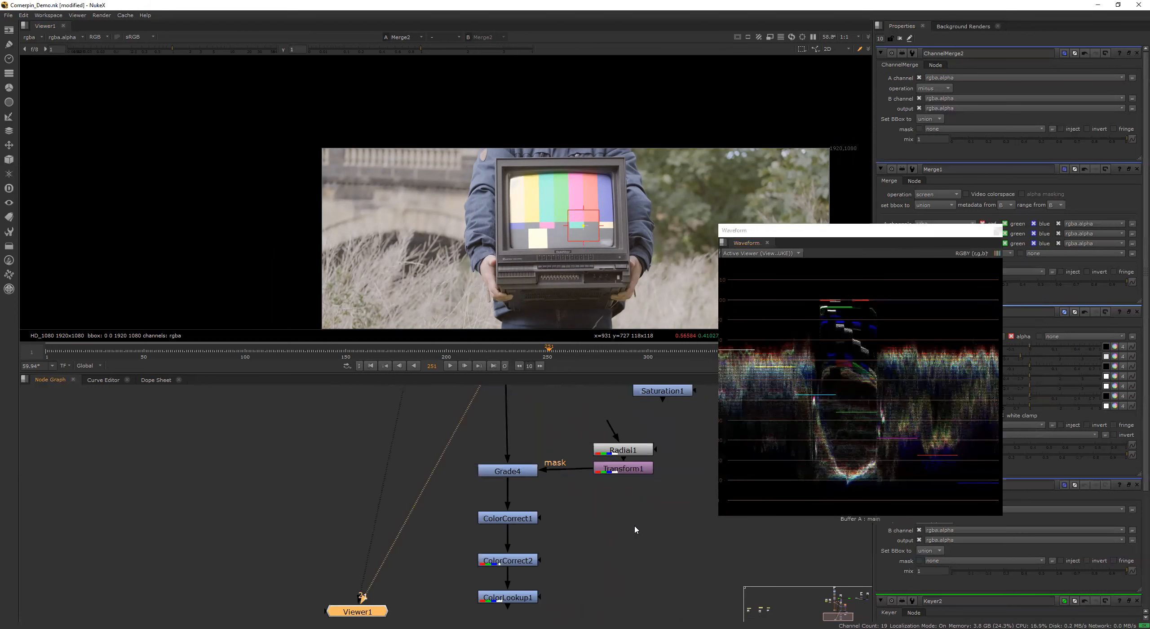
pyautogui.click(567, 539)
pyautogui.press('1')
pyautogui.click(585, 557)
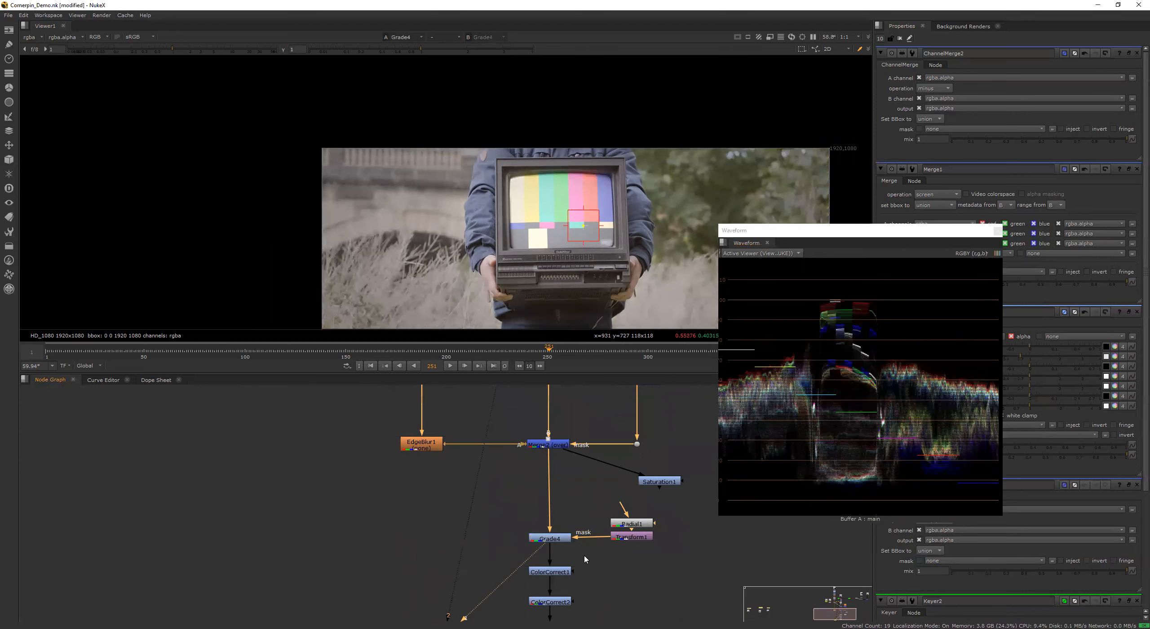
pyautogui.moveTo(621, 553); pyautogui.dragTo(578, 554, button='middle')
# Step: Open the Radial1 properties and display the alphas of Radial1 and Transform1 to examine the vignette mask
pyautogui.doubleClick(597, 525)
pyautogui.press('o')
pyautogui.press('o')
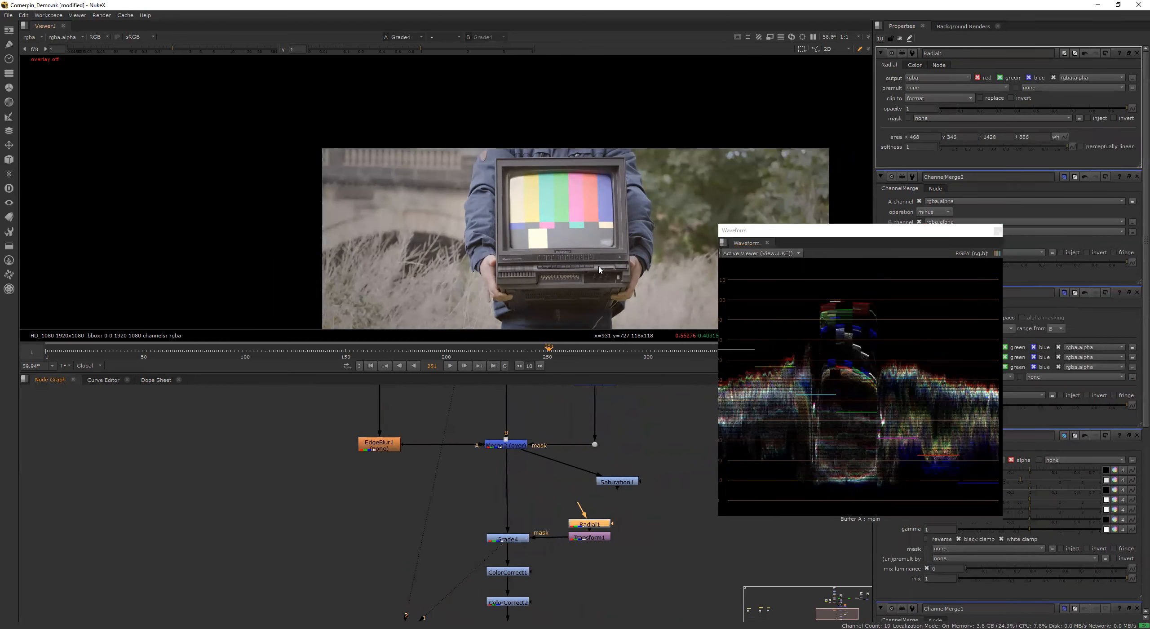
pyautogui.press('a')
pyautogui.press('1')
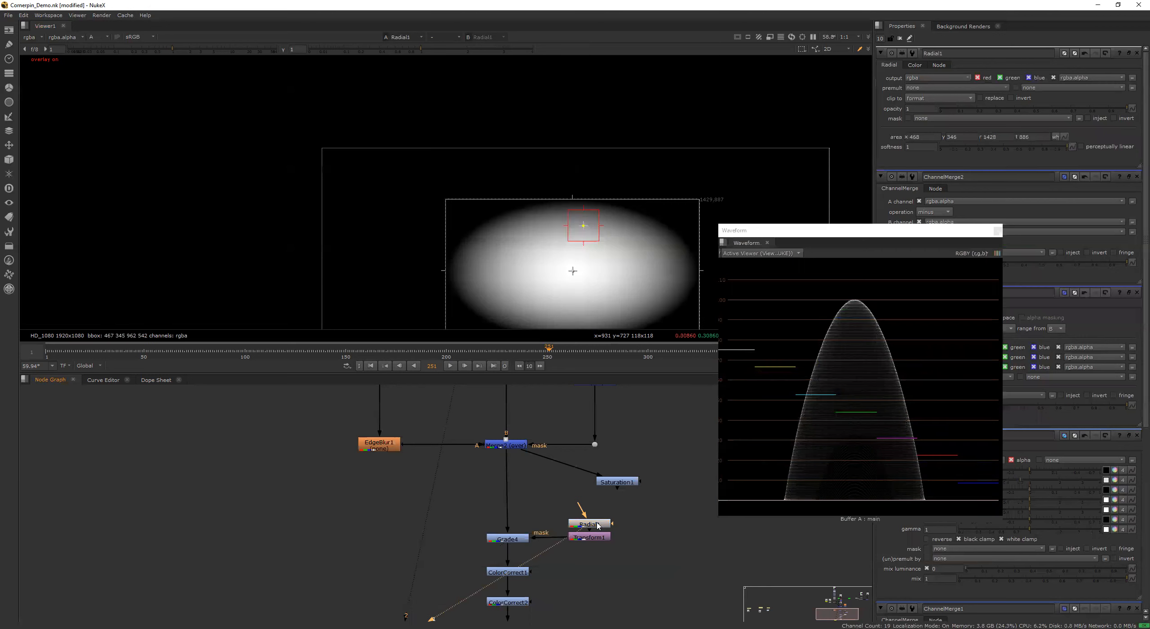
pyautogui.click(599, 539)
pyautogui.press('1')
# Step: Display the Grade4 output in full color and close all open node properties
pyautogui.doubleClick(514, 540)
pyautogui.press('1')
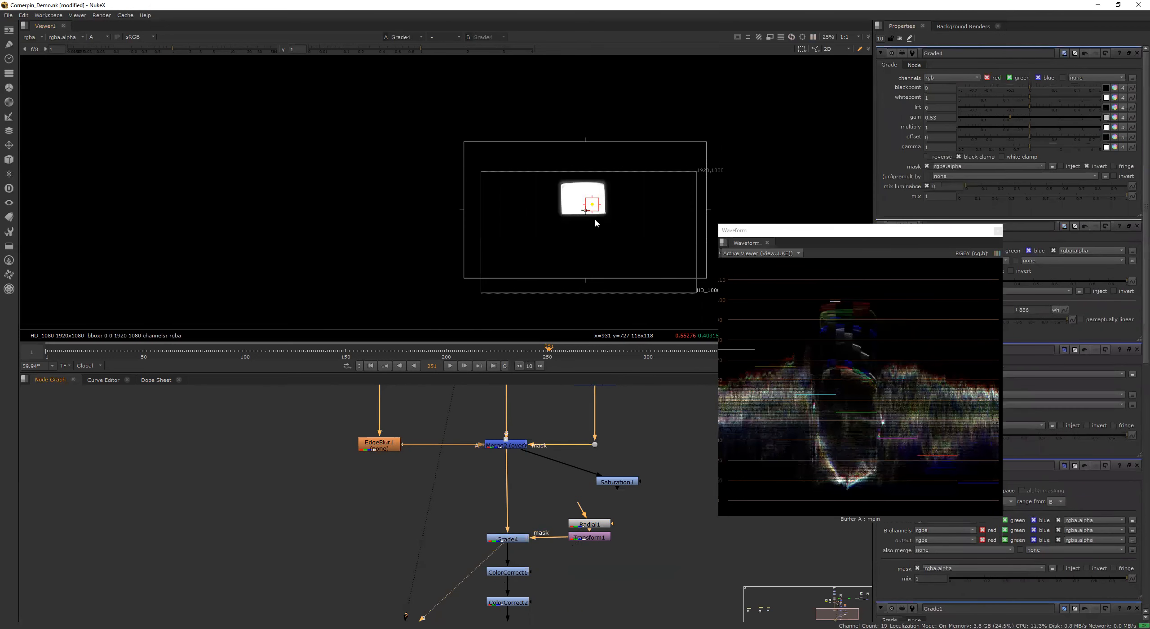
pyautogui.press('a')
pyautogui.click(900, 38)
pyautogui.click(552, 523)
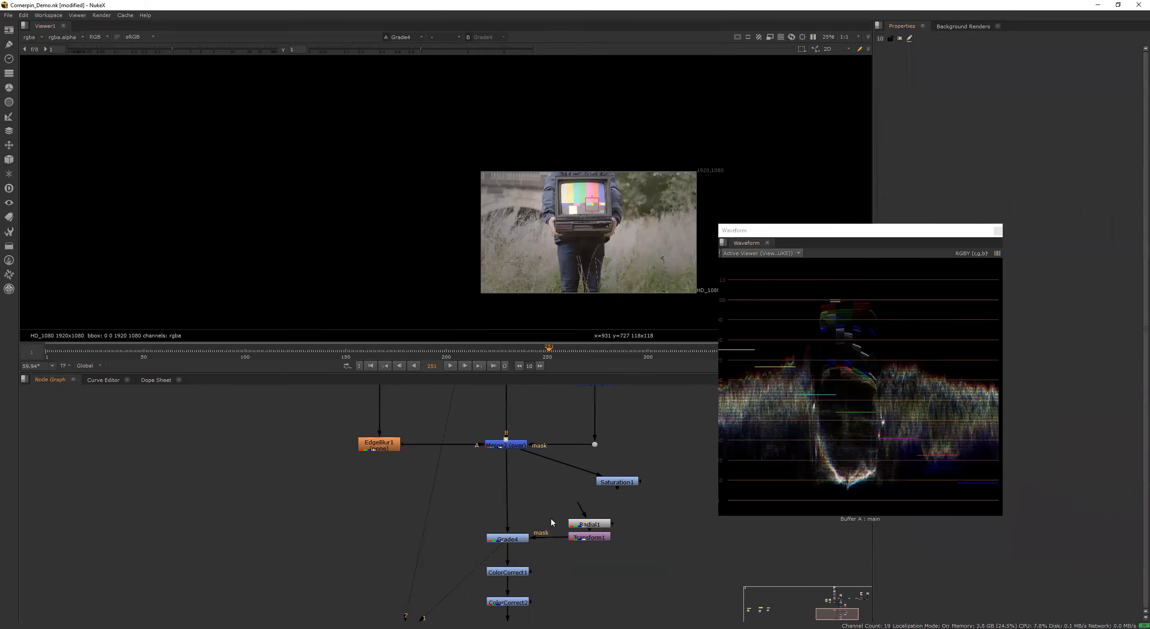
# Step: Open the Transform1 properties and shift the radial mask slightly over the image
pyautogui.doubleClick(589, 537)
pyautogui.press('1')
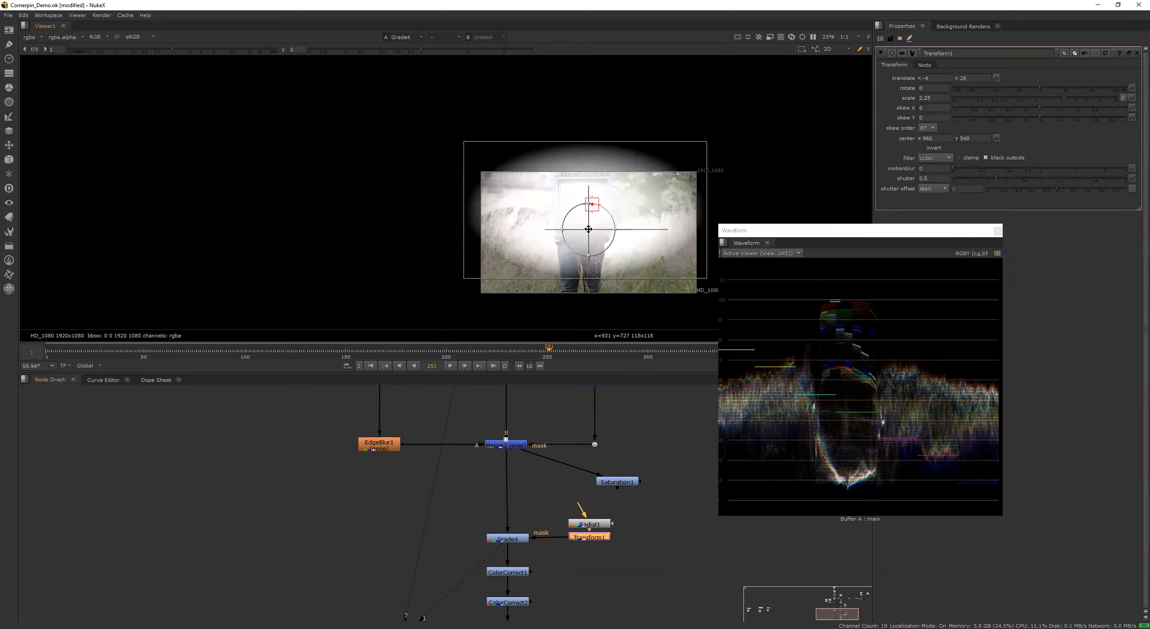
pyautogui.moveTo(589, 229); pyautogui.dragTo(593, 234)
# Step: Adjust the Grade4 gain to tune the vignette's darkness and reposition the Transform1 mask slightly higher over the TV
pyautogui.doubleClick(516, 537)
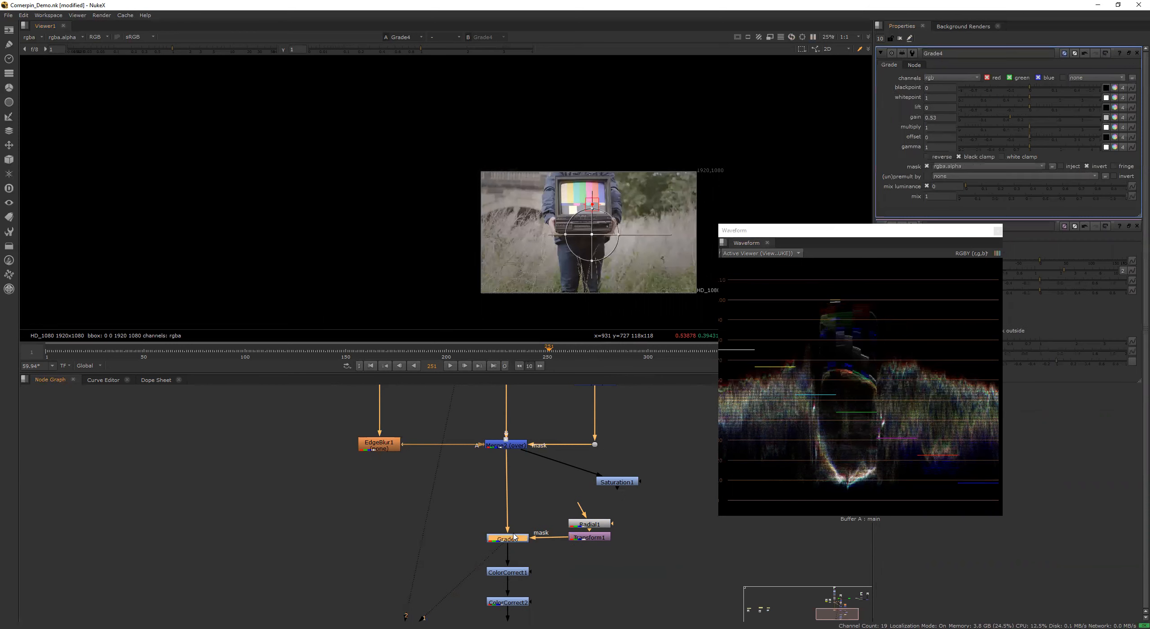
pyautogui.moveTo(1009, 118); pyautogui.dragTo(976, 117)
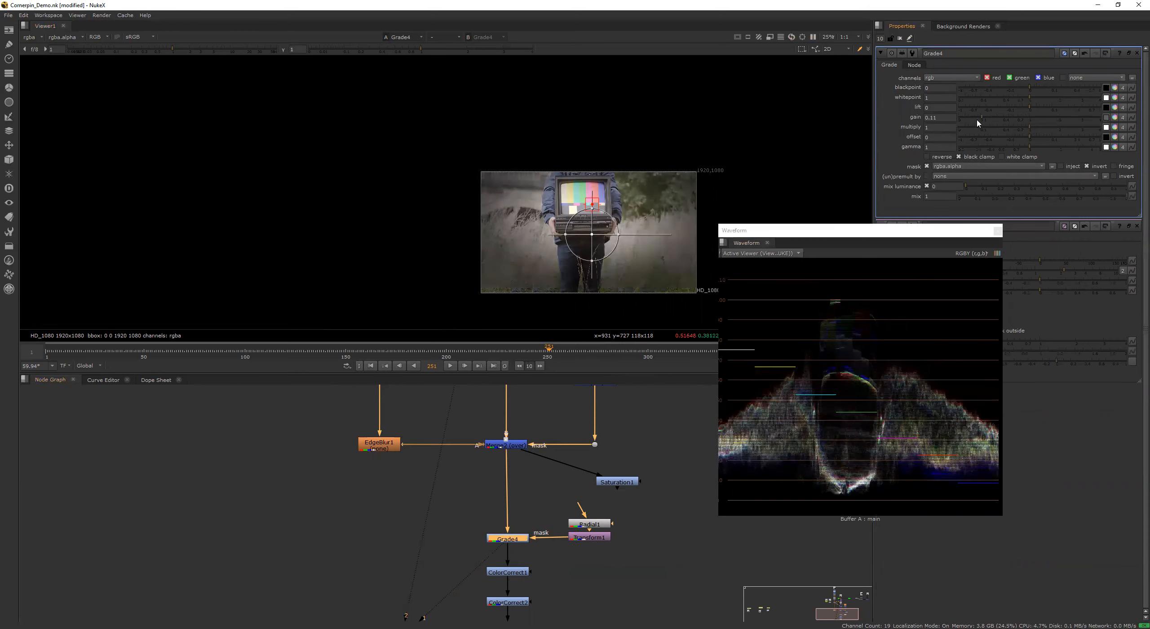
pyautogui.moveTo(592, 234); pyautogui.dragTo(591, 237)
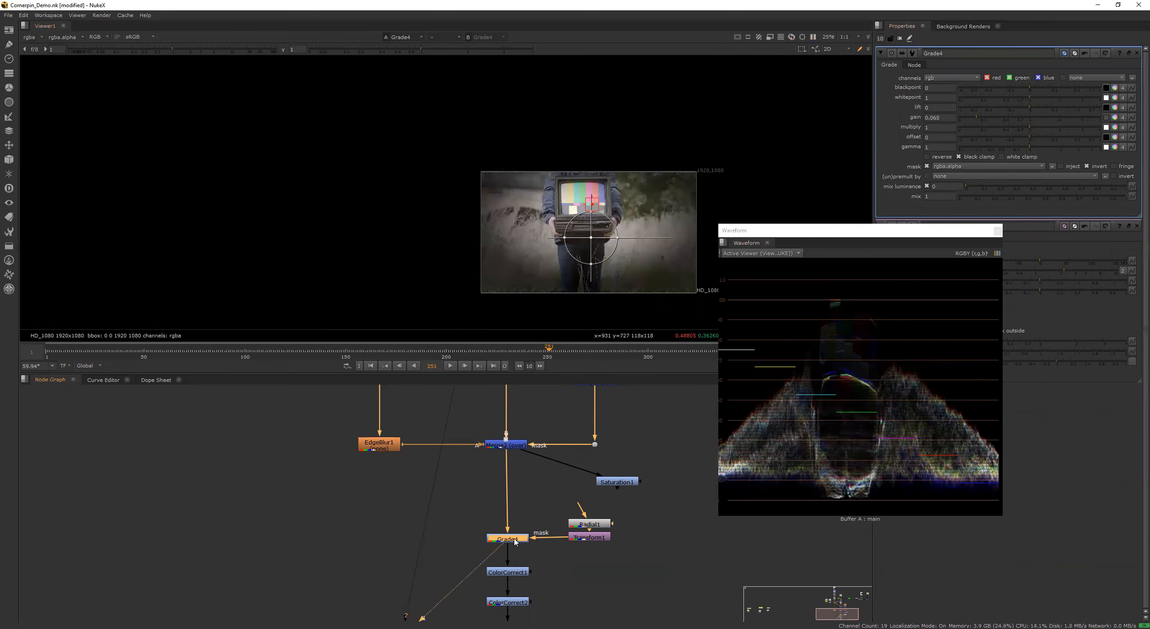
pyautogui.moveTo(975, 117); pyautogui.dragTo(999, 125)
pyautogui.moveTo(591, 238); pyautogui.dragTo(589, 230)
# Step: Display the output of ColorCorrect1 and open its properties
pyautogui.moveTo(630, 586); pyautogui.dragTo(652, 513, button='middle')
pyautogui.click(652, 514)
pyautogui.click(540, 503)
pyautogui.press('1')
pyautogui.click(536, 501)
pyautogui.press('Return')
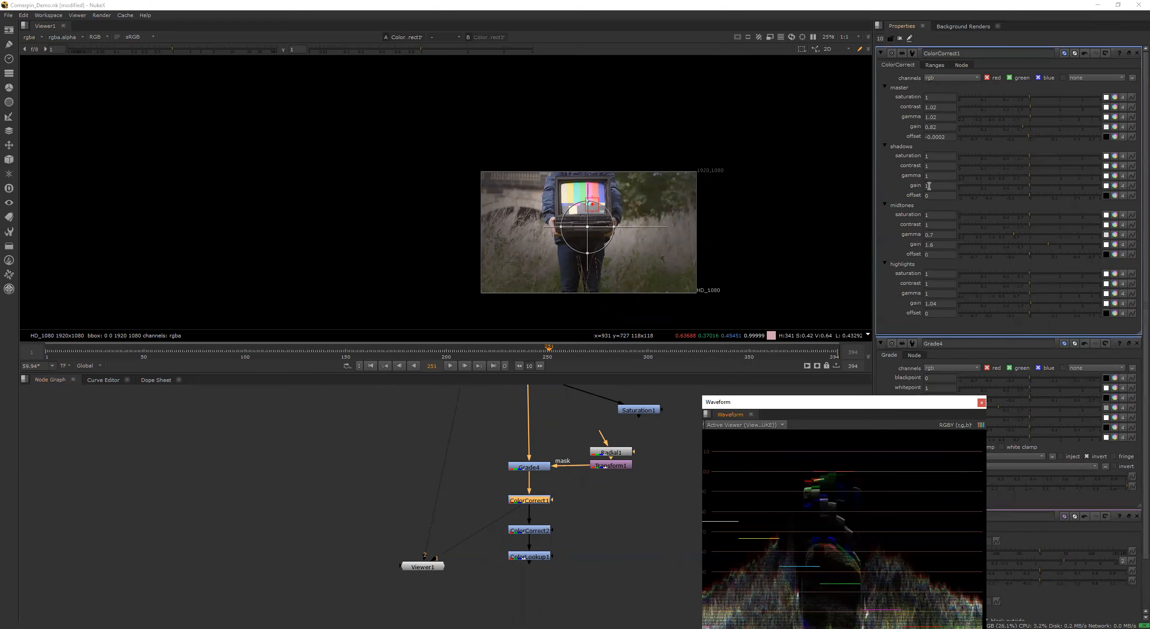
# Step: Display the output of ColorCorrect2, open its properties and examine its shadow and midtone gains and the graded image
pyautogui.doubleClick(538, 532)
pyautogui.press('1')
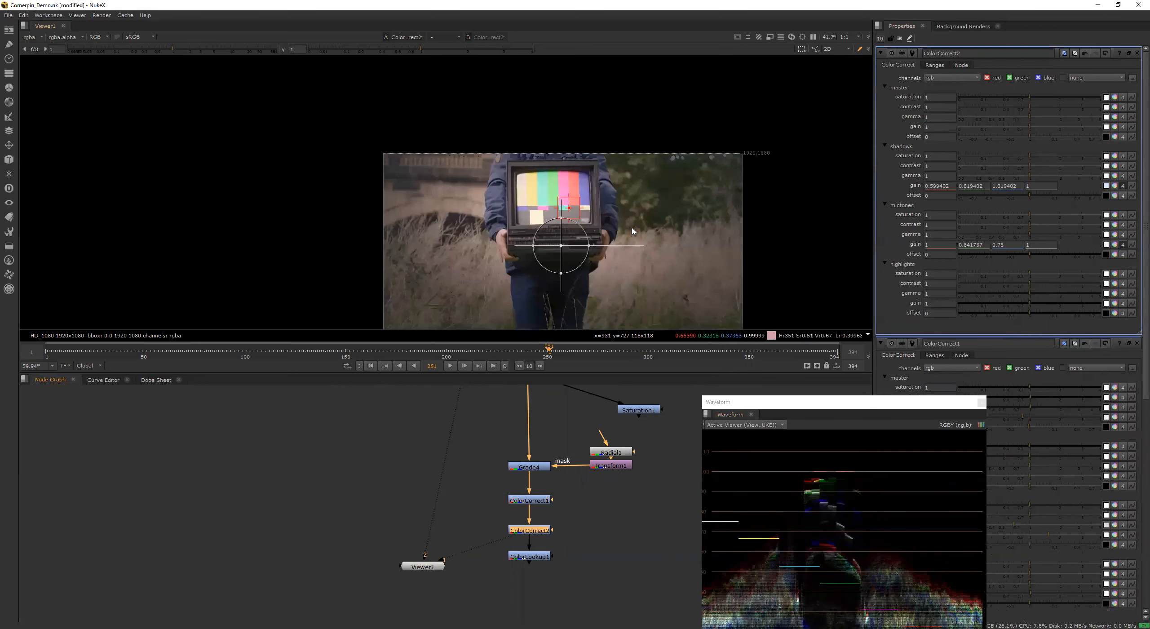
pyautogui.scroll(3, 649, 283)
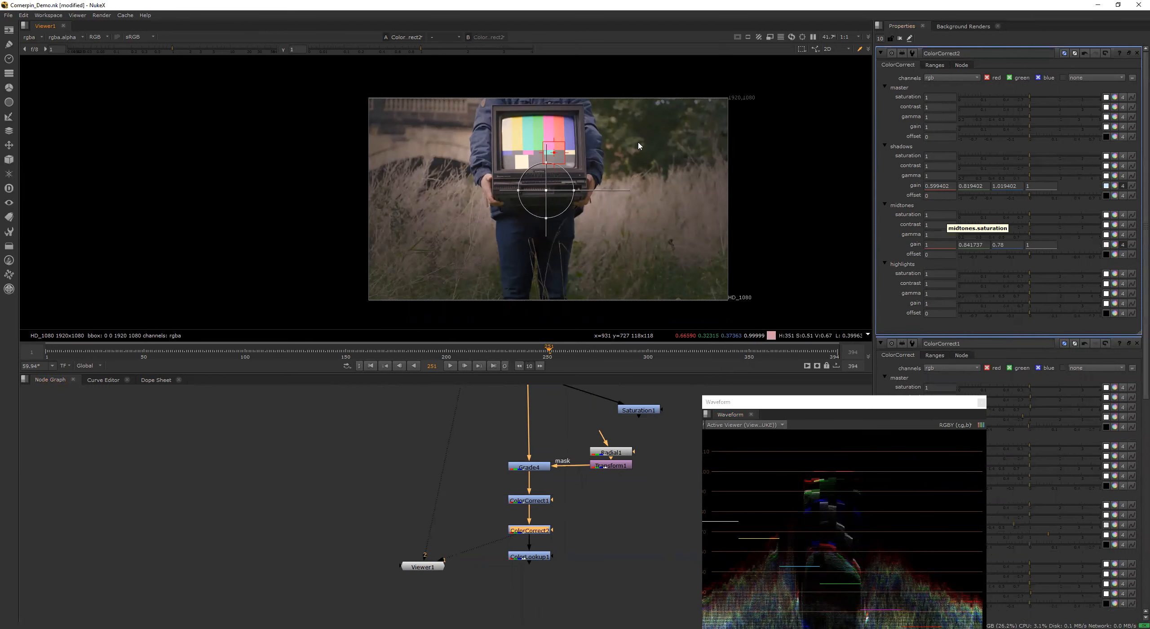
pyautogui.scroll(5, 640, 142)
pyautogui.scroll(-2, 917, 205)
pyautogui.scroll(-3, 760, 193)
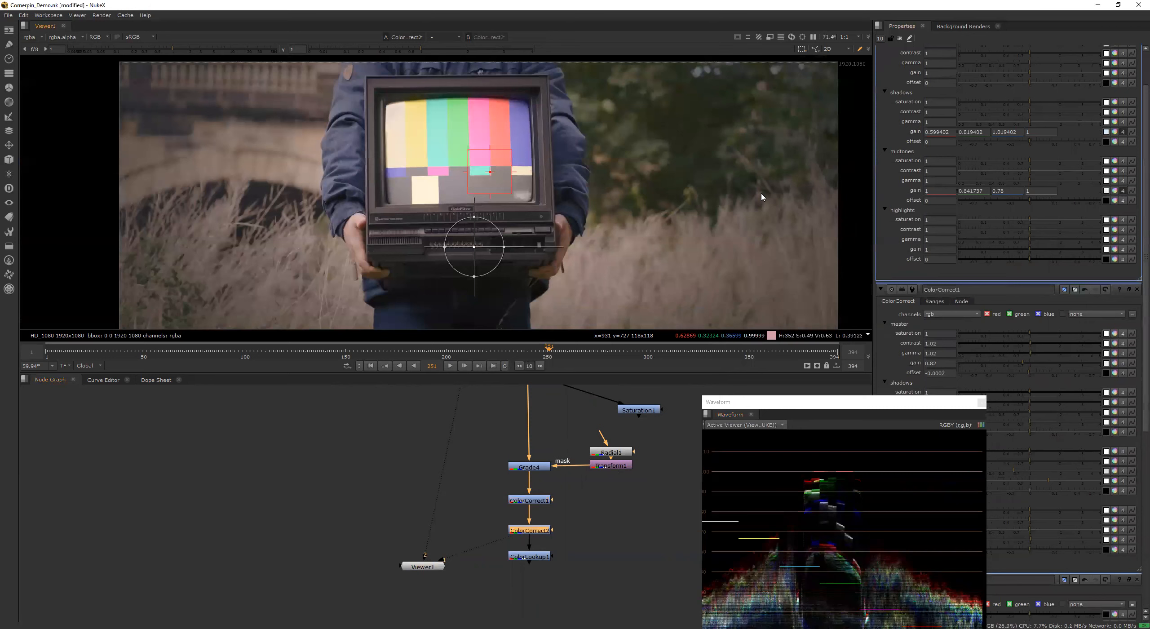
# Step: Compare the image with ColorCorrect1 and ColorCorrect2 disabled and enabled
pyautogui.moveTo(595, 551); pyautogui.dragTo(485, 471)
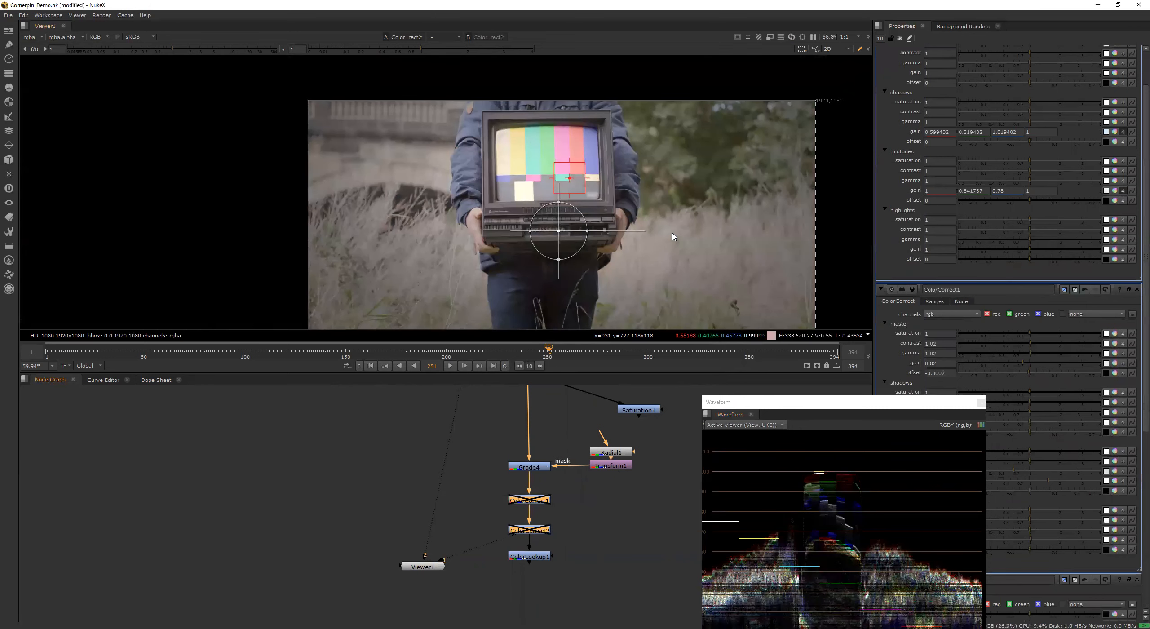
pyautogui.scroll(-3, 672, 236)
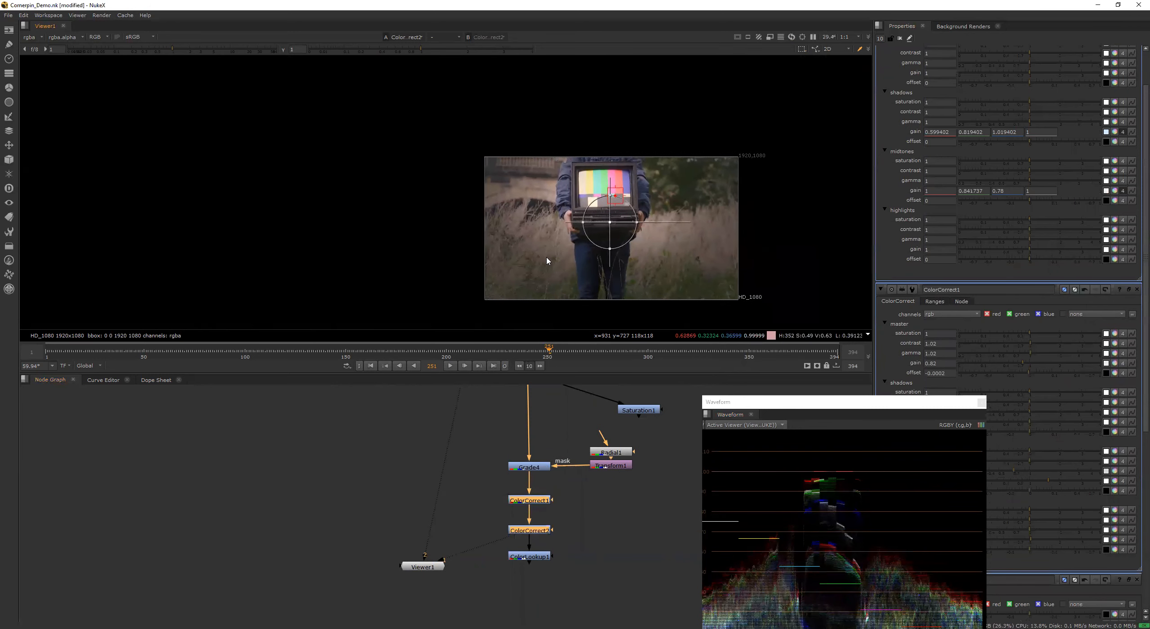
# Step: Display the output of ColorLookup1, open its properties and raise the upper end point of the master curve slightly
pyautogui.scroll(2, 679, 259)
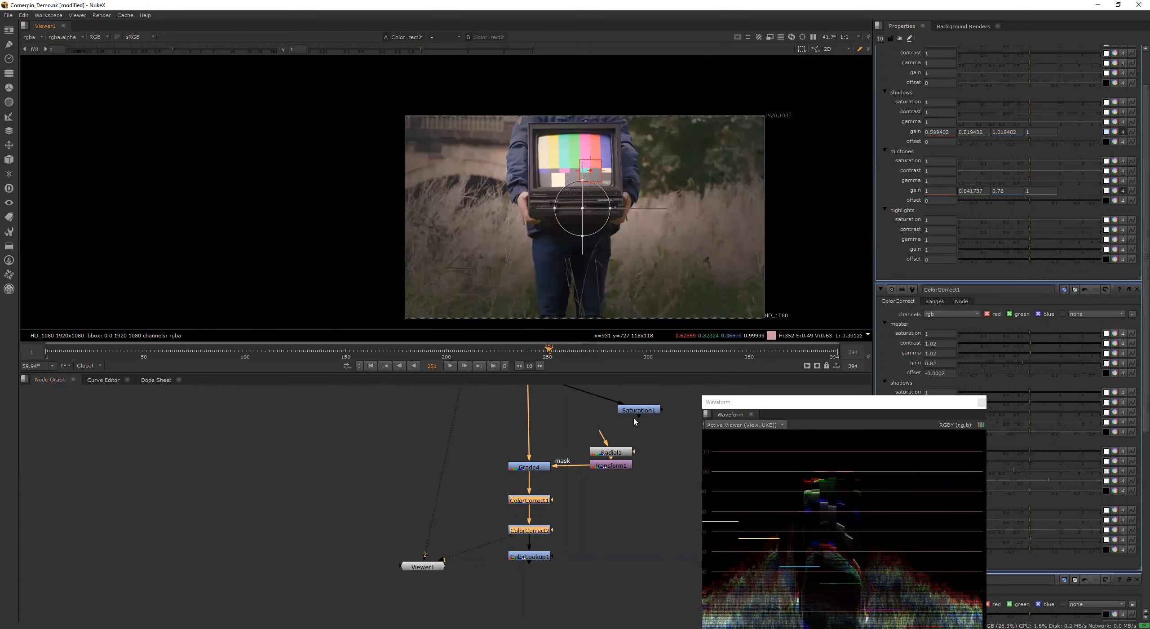
pyautogui.click(540, 557)
pyautogui.press('1')
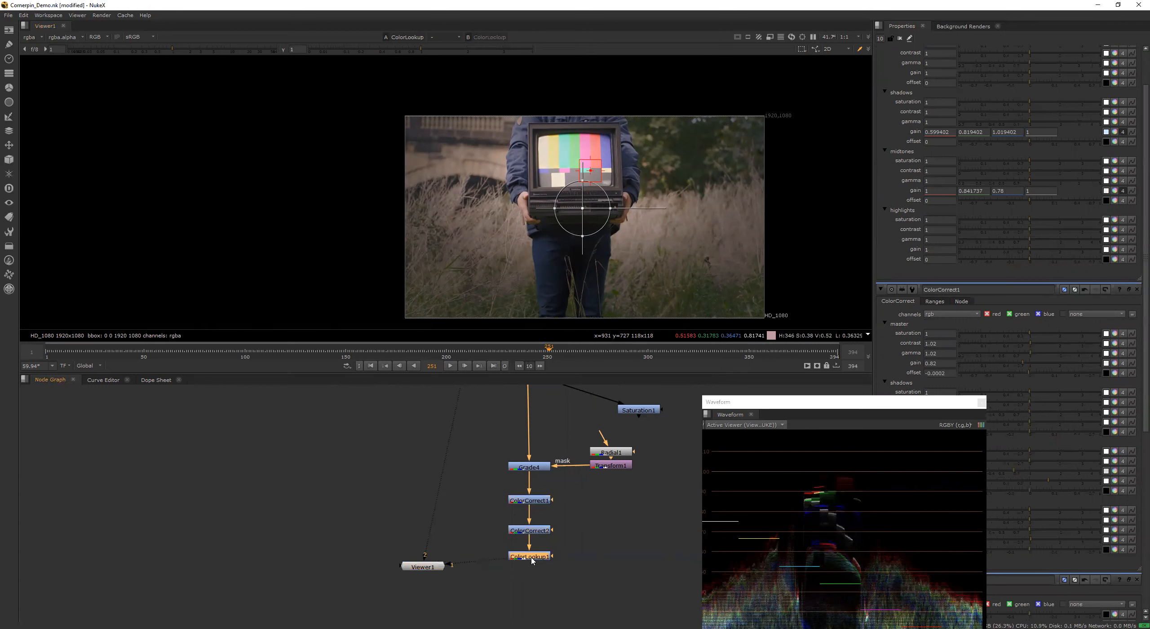
pyautogui.doubleClick(542, 559)
pyautogui.click(907, 107)
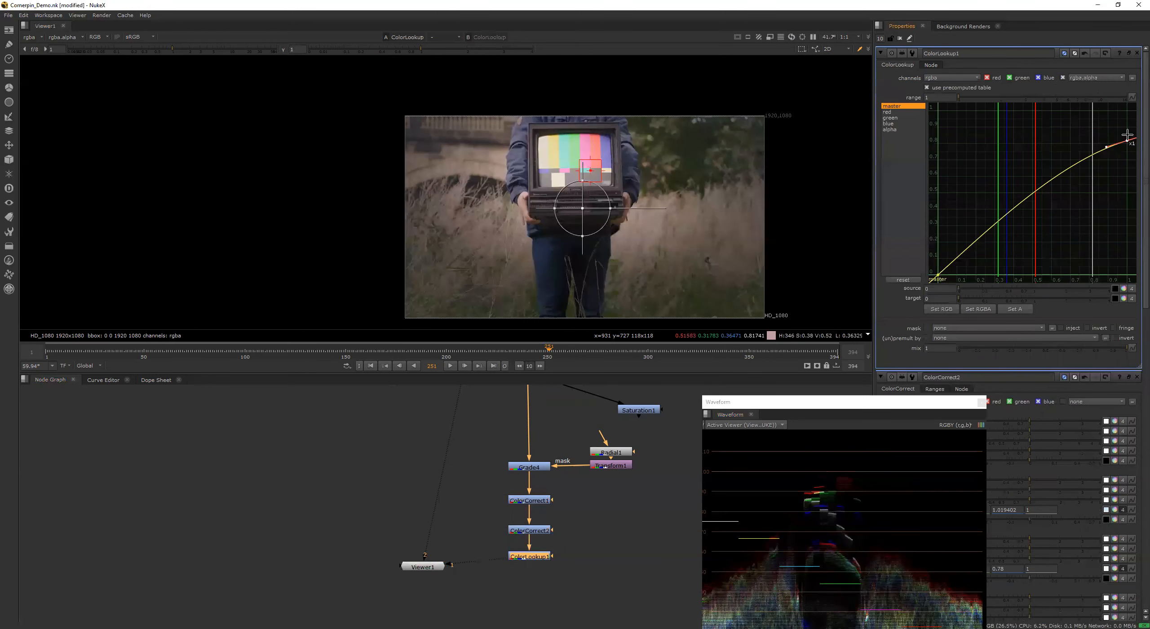
pyautogui.moveTo(1127, 140); pyautogui.dragTo(1127, 133)
# Step: Open the properties of ColorCorrect1 and move the Waveform window so the whole scope is visible
pyautogui.doubleClick(545, 500)
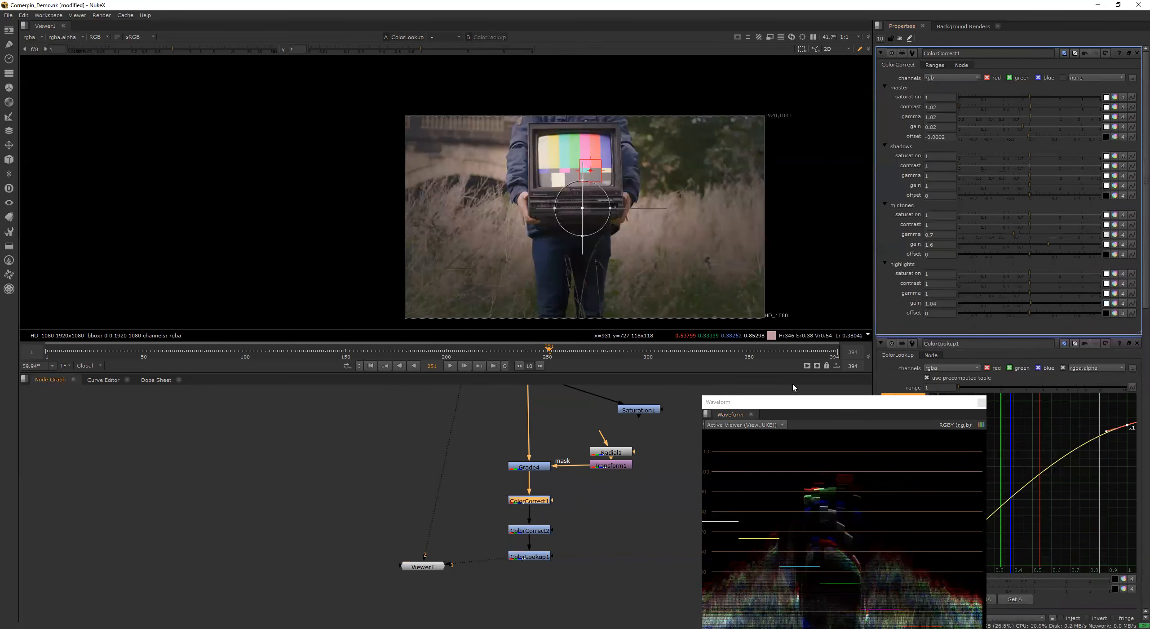
pyautogui.moveTo(809, 402); pyautogui.dragTo(782, 309)
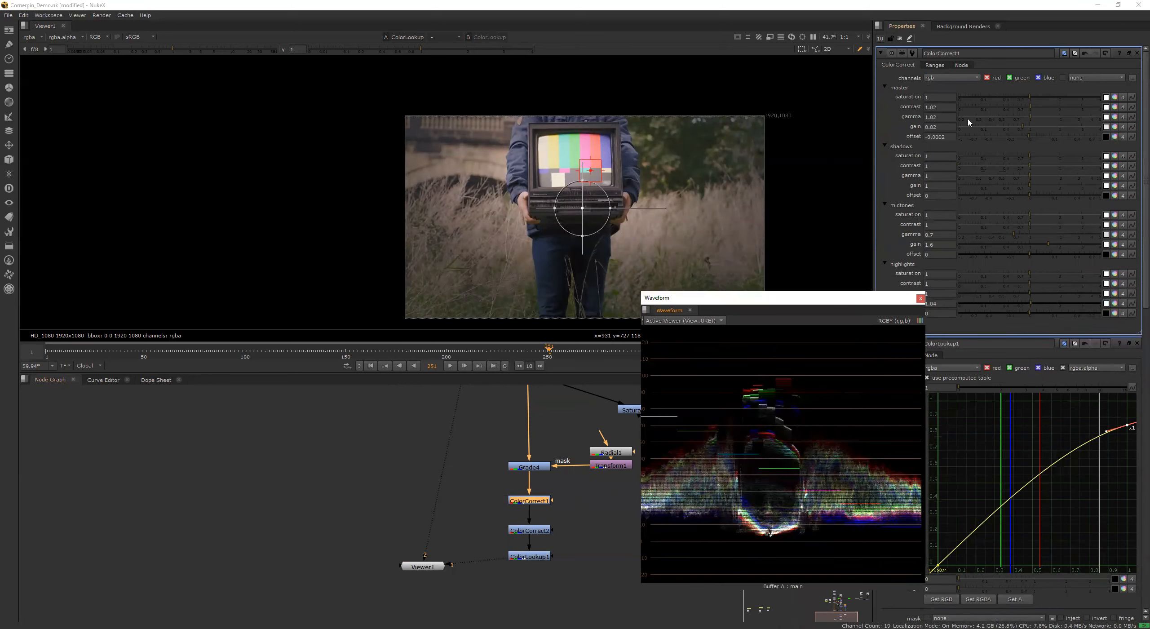
pyautogui.moveTo(1033, 119)
pyautogui.mouseDown()
pyautogui.moveTo(1044, 118)
pyautogui.moveTo(1005, 130)
pyautogui.moveTo(1016, 130)
pyautogui.mouseUp()
pyautogui.hotkey('ctrl', 'z')
pyautogui.hotkey('ctrl', 'z')
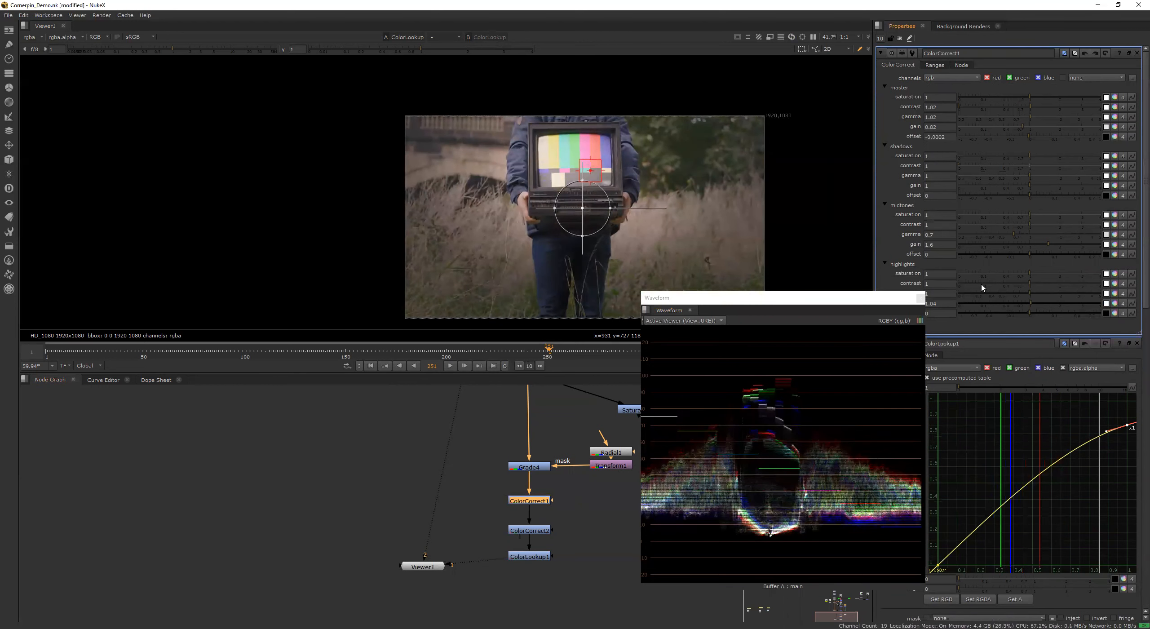
# Step: In ColorCorrect1, set the midtones gamma to 0.83 and gain to 1.32, the master contrast to 1.38 and the highlights gain to 0.46
pyautogui.moveTo(1022, 236); pyautogui.dragTo(1014, 240)
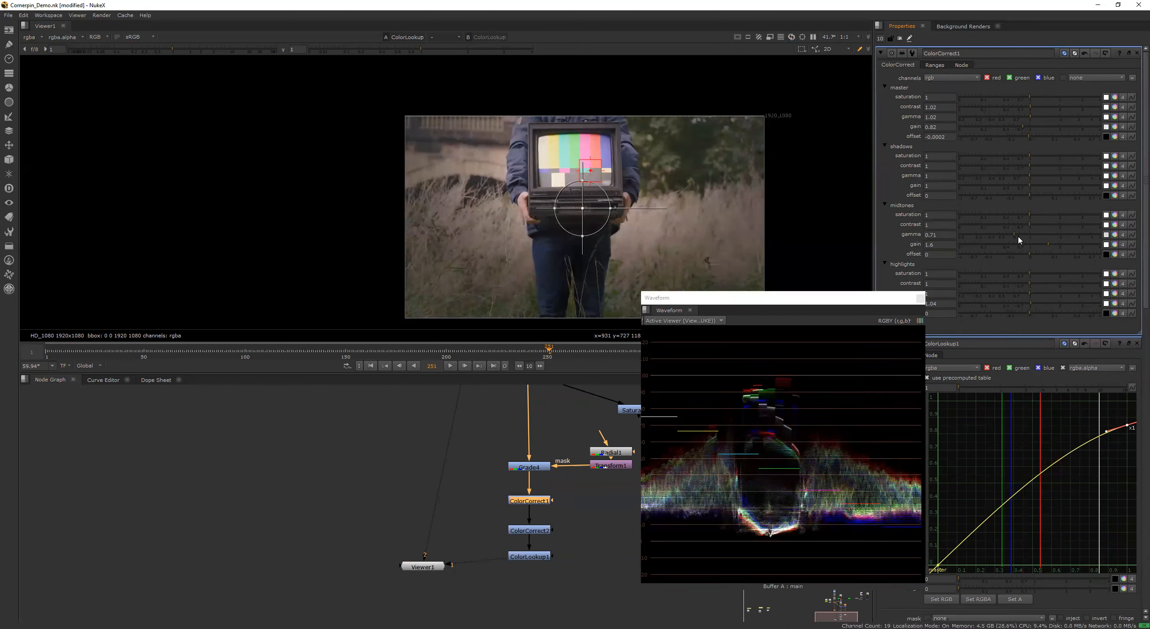
pyautogui.moveTo(1049, 245); pyautogui.dragTo(1024, 237)
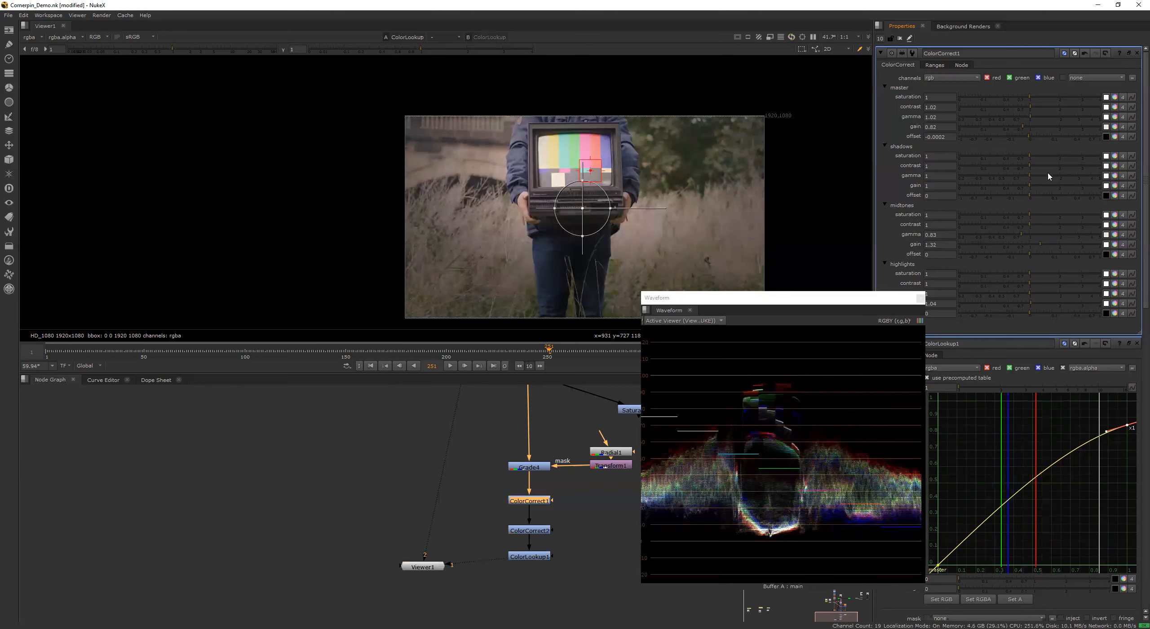
pyautogui.moveTo(1030, 109); pyautogui.dragTo(1050, 112)
pyautogui.moveTo(1040, 111); pyautogui.dragTo(1042, 110)
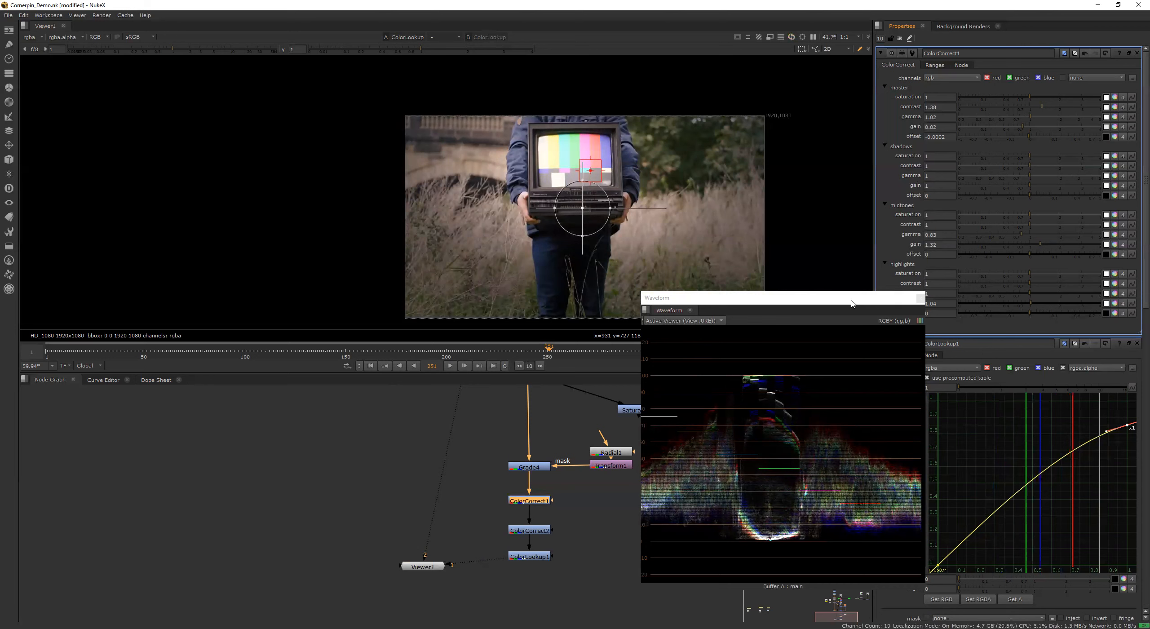
pyautogui.moveTo(1031, 303); pyautogui.dragTo(993, 309)
pyautogui.scroll(5, 615, 122)
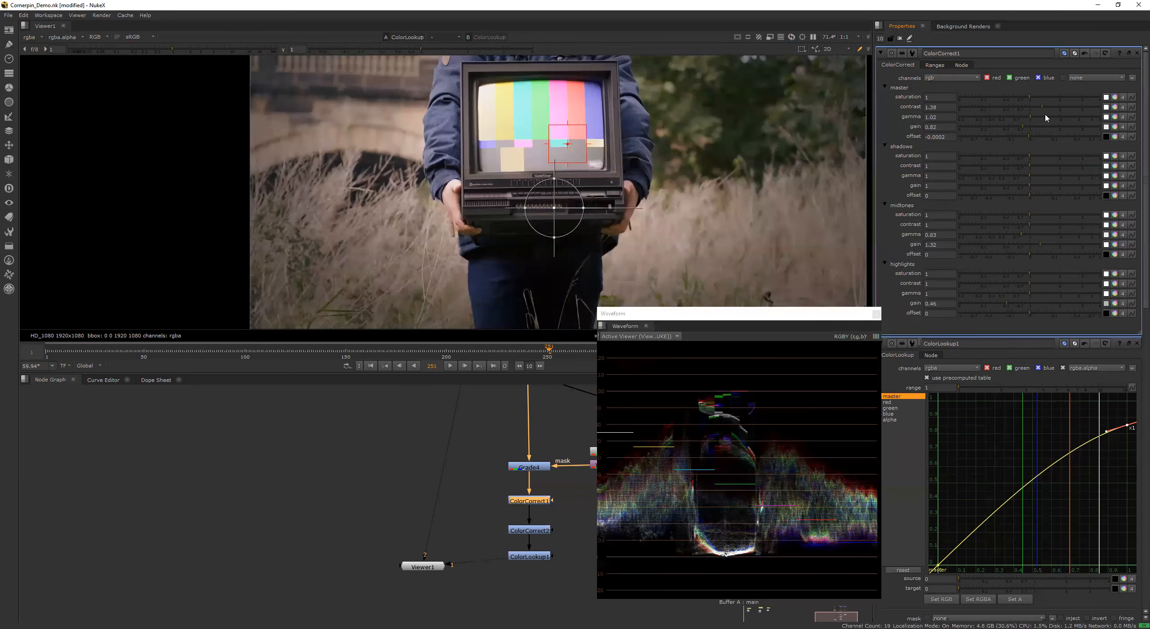
# Step: Refine ColorCorrect1 with master contrast 1.24, gamma 0.96 and gain 0.78, and midtones gain 1.48
pyautogui.moveTo(1044, 108); pyautogui.dragTo(1015, 129)
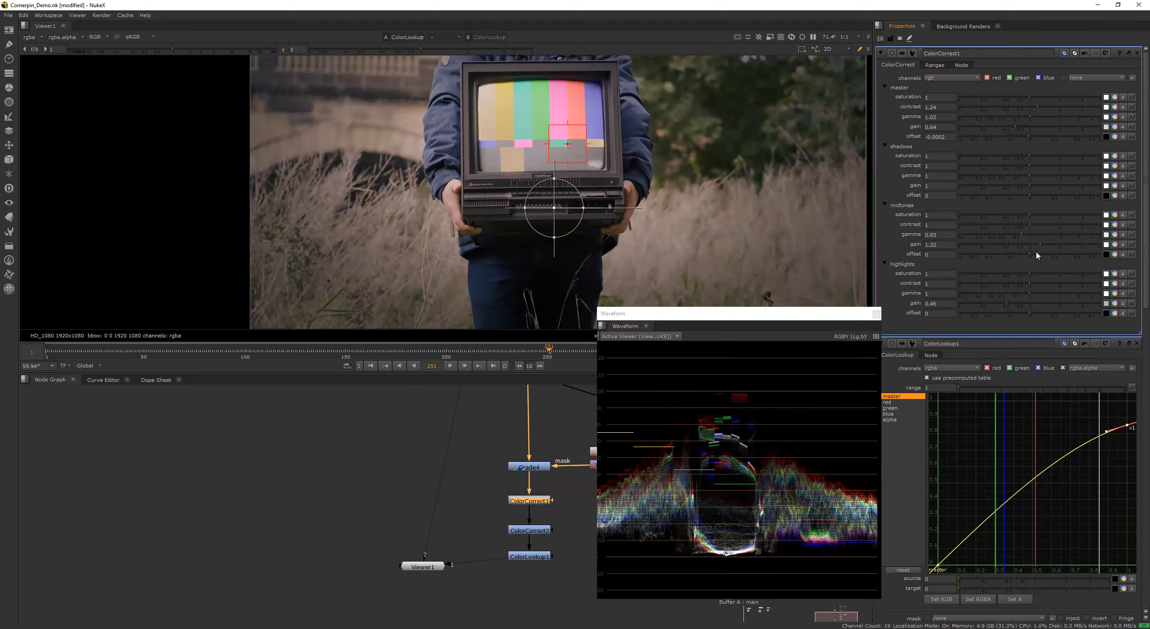
pyautogui.moveTo(1041, 247); pyautogui.dragTo(1044, 248)
pyautogui.moveTo(1018, 127); pyautogui.dragTo(1029, 120)
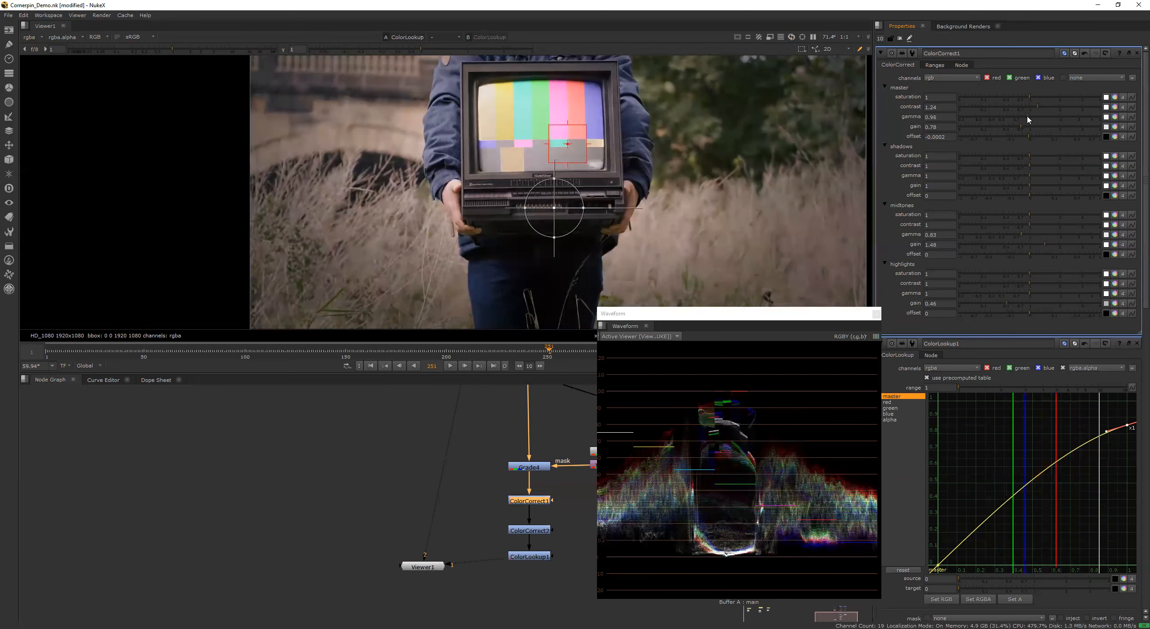
# Step: Open ColorLookup1 and lower the upper end point of its red curve slightly to reduce red in the highlights
pyautogui.doubleClick(529, 556)
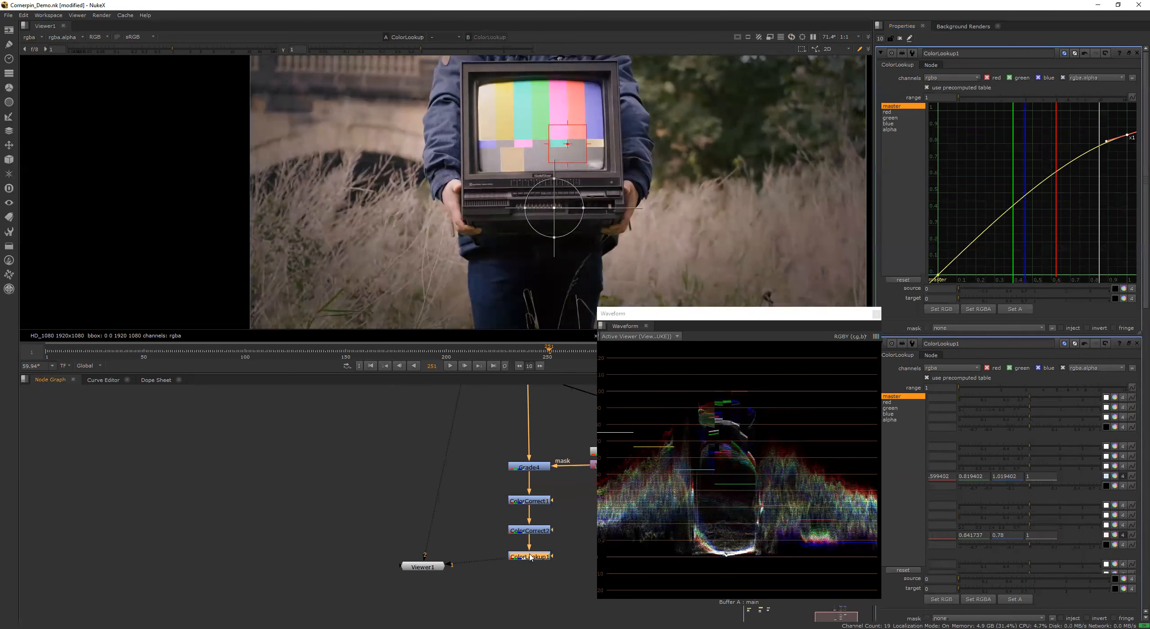
pyautogui.click(888, 112)
pyautogui.click(1127, 110)
pyautogui.moveTo(1126, 110)
pyautogui.mouseDown()
pyautogui.moveTo(1134, 130)
pyautogui.moveTo(1130, 121)
pyautogui.moveTo(1106, 137)
pyautogui.mouseUp()
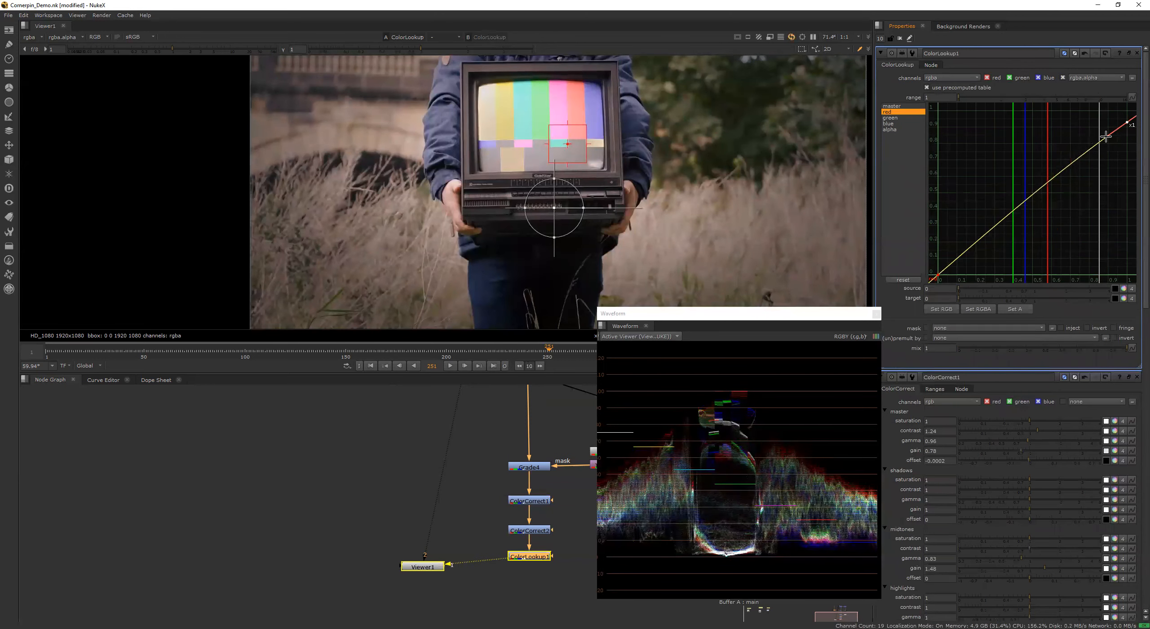
# Step: Examine the image and the waveform's peaks, and add a Clamp node after ColorLookup1
pyautogui.scroll(-5, 630, 198)
pyautogui.moveTo(653, 216); pyautogui.dragTo(574, 210, button='middle')
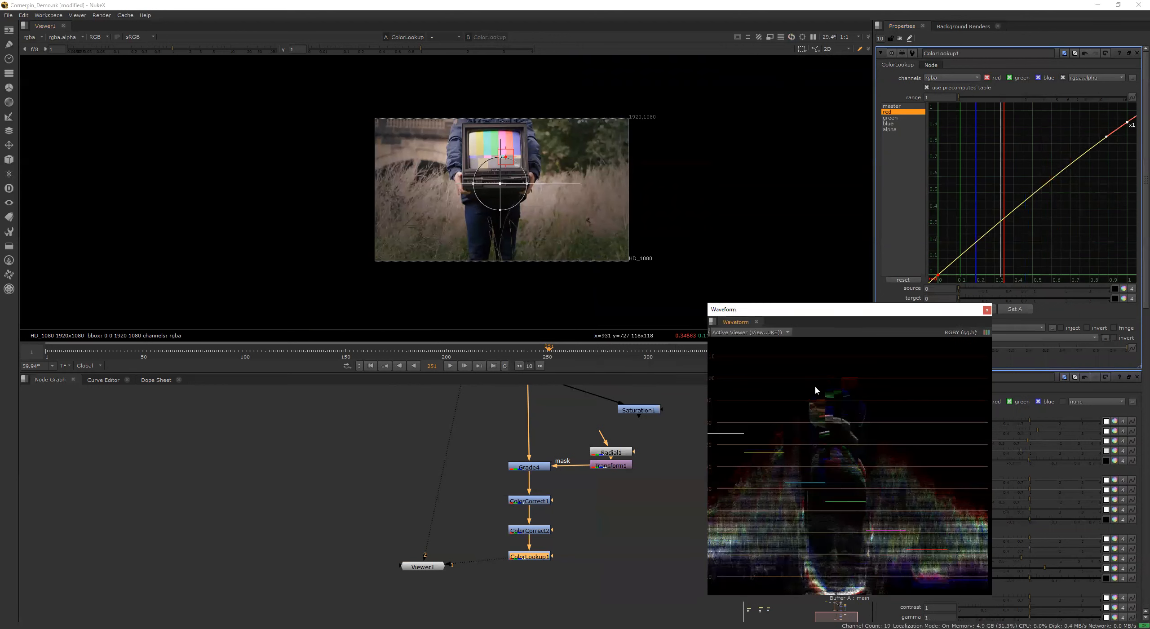
pyautogui.scroll(2, 822, 385)
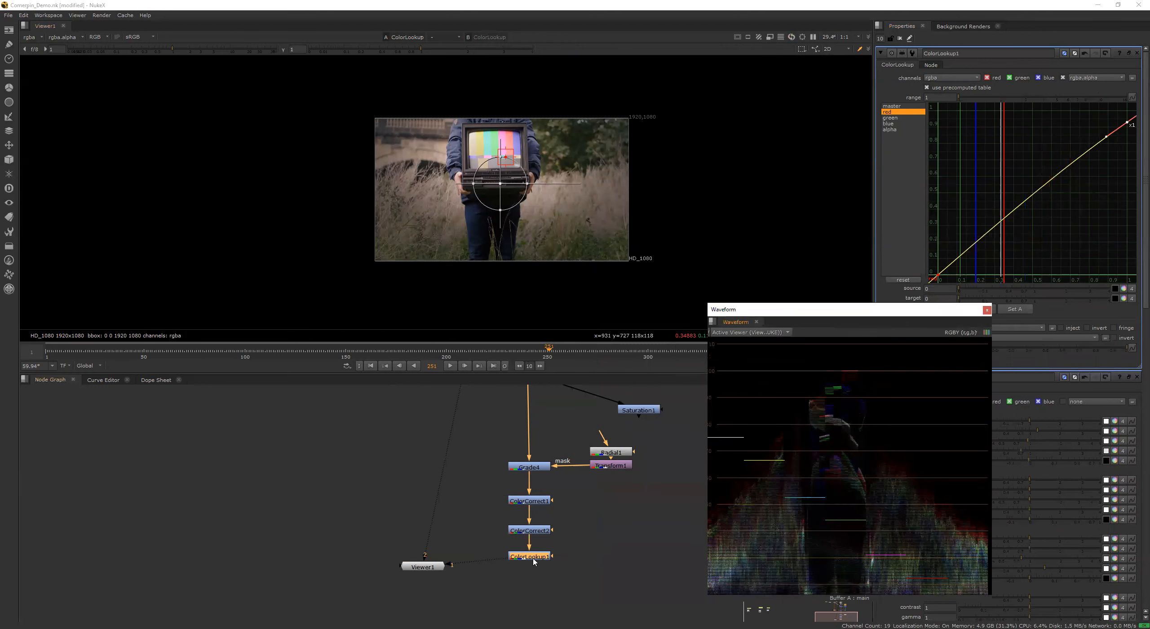
pyautogui.press('Tab')
pyautogui.write('cla')
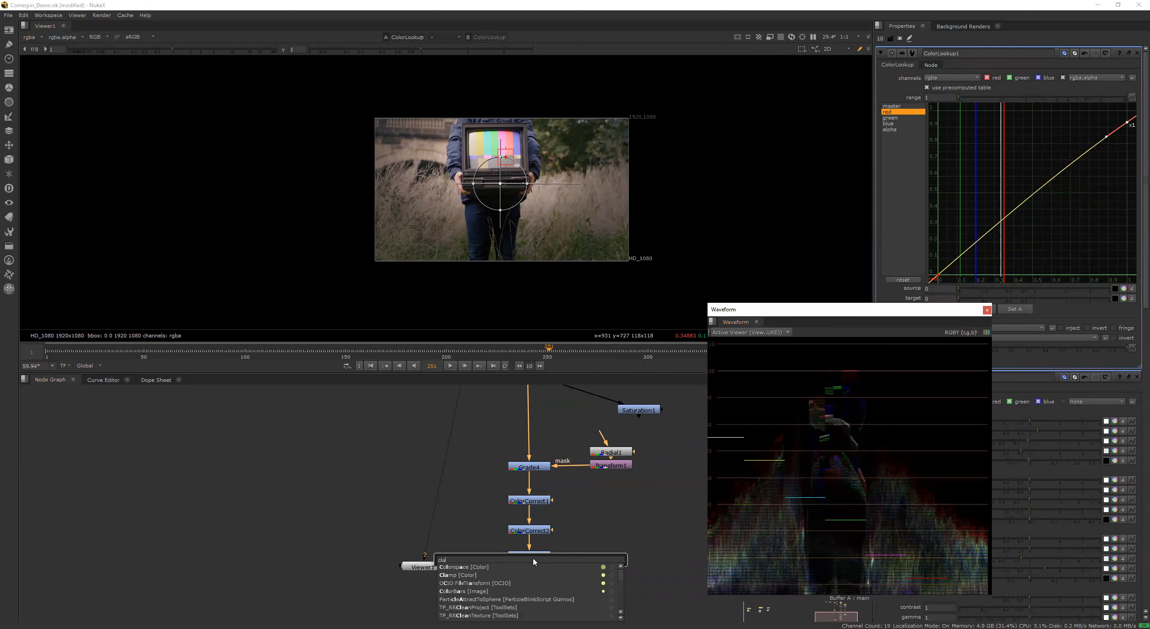
pyautogui.press('Escape')
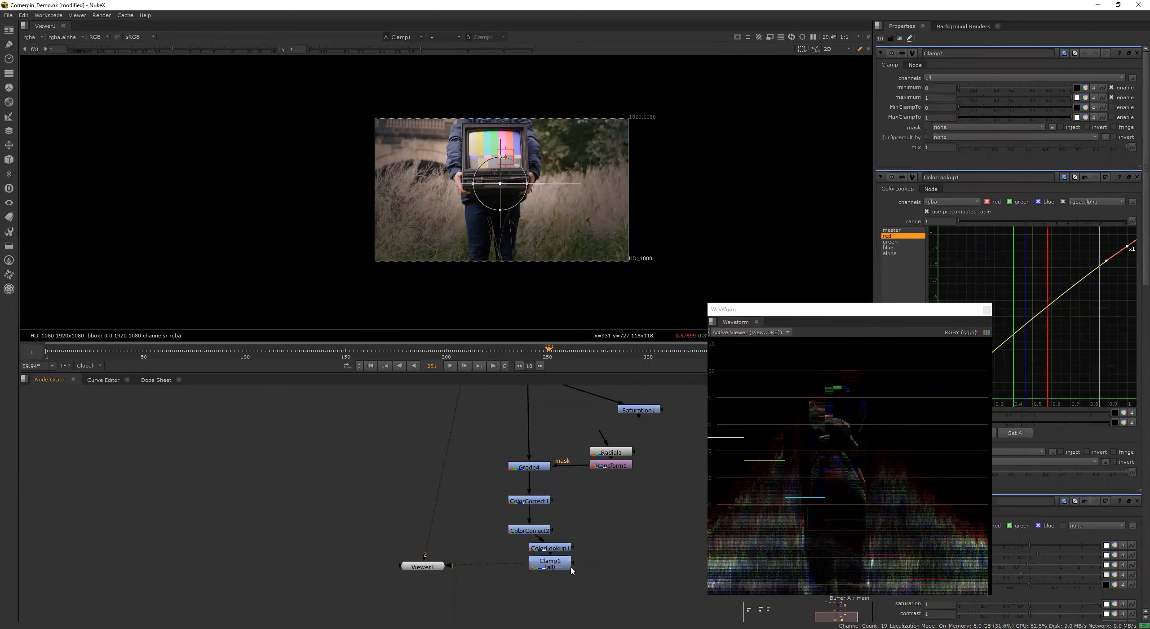
# Step: Compare the image and waveform with Clamp1 disabled and enabled
pyautogui.press('d')
pyautogui.press('d')
pyautogui.press('d')
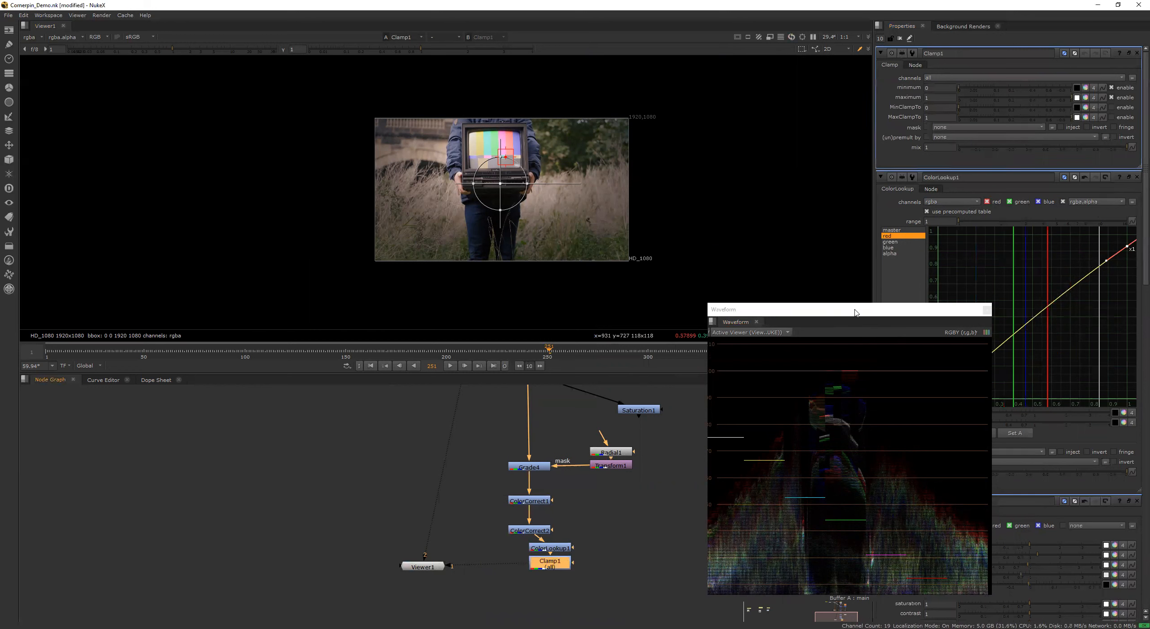
# Step: Set Clamp1's MaxClampTo to 0.99 and check its output in the viewer and waveform
pyautogui.moveTo(856, 309); pyautogui.dragTo(840, 332)
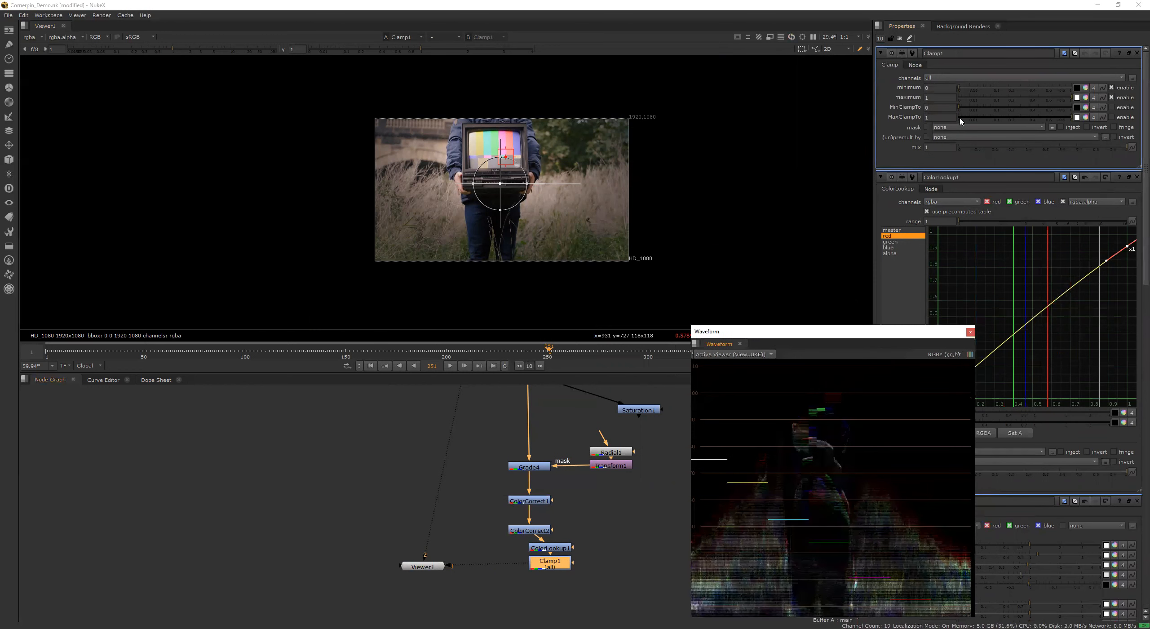
pyautogui.click(926, 117)
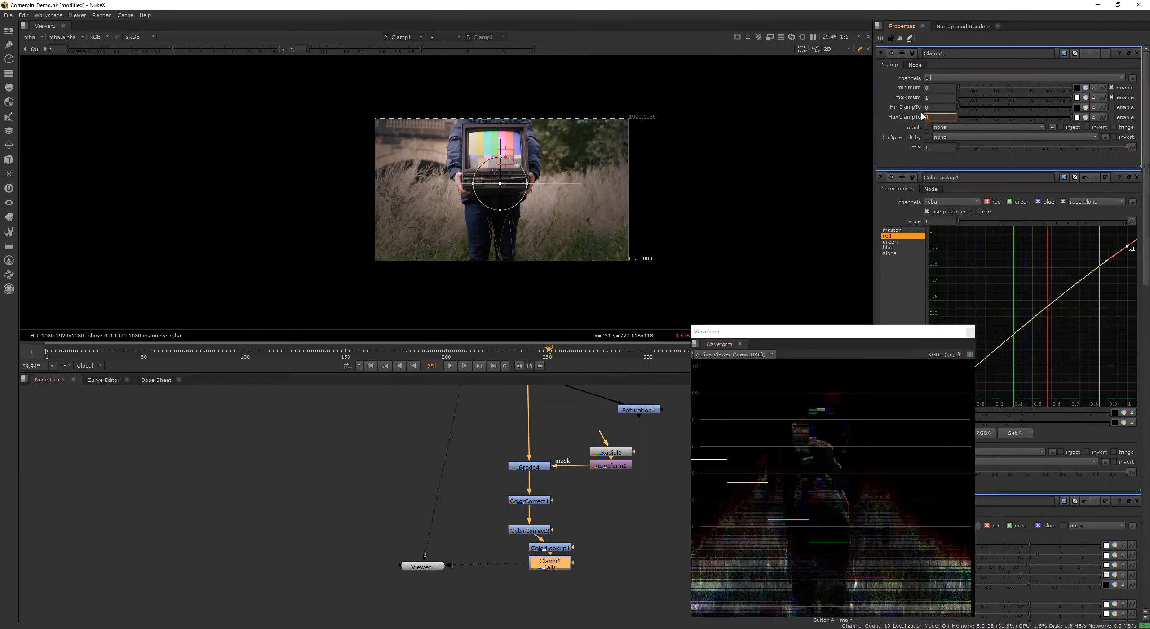
pyautogui.press('Return')
pyautogui.click(565, 572)
pyautogui.press('1')
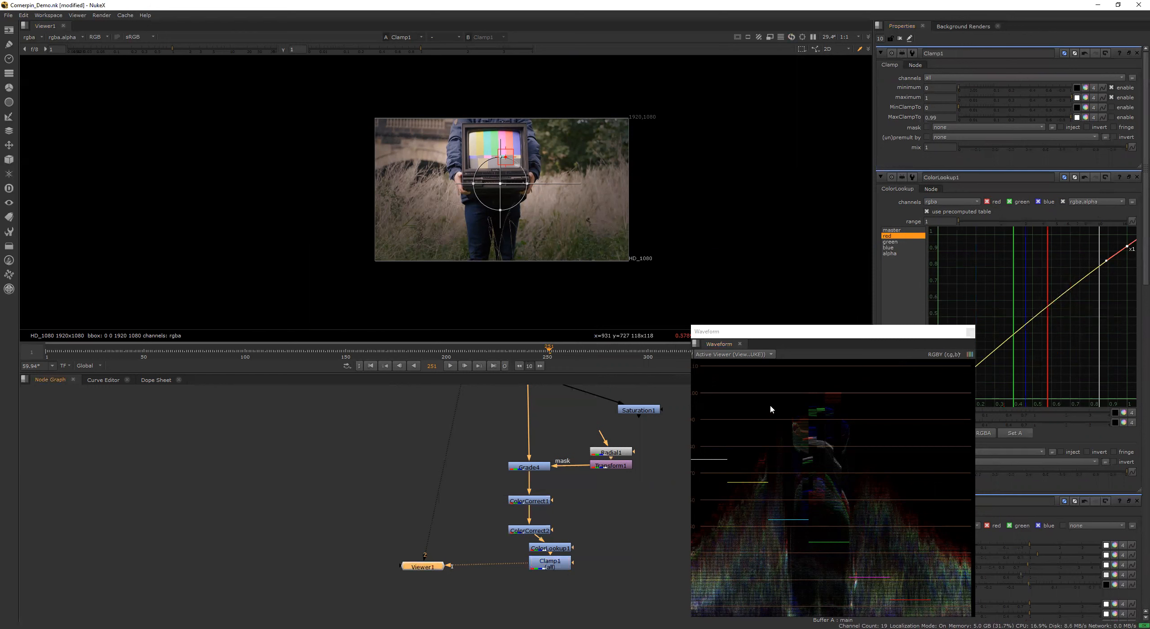
pyautogui.scroll(-2, 772, 409)
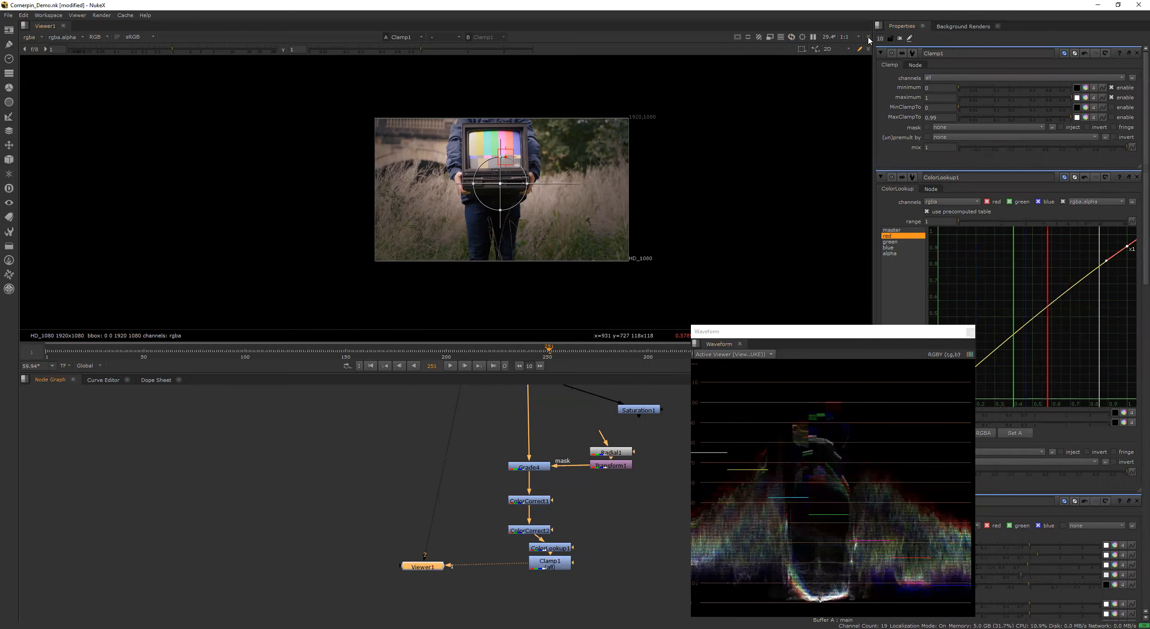
# Step: Open a new Vectorscope, enlarge it to examine the image's colour distribution, and close it
pyautogui.click(879, 26)
pyautogui.moveTo(897, 112)
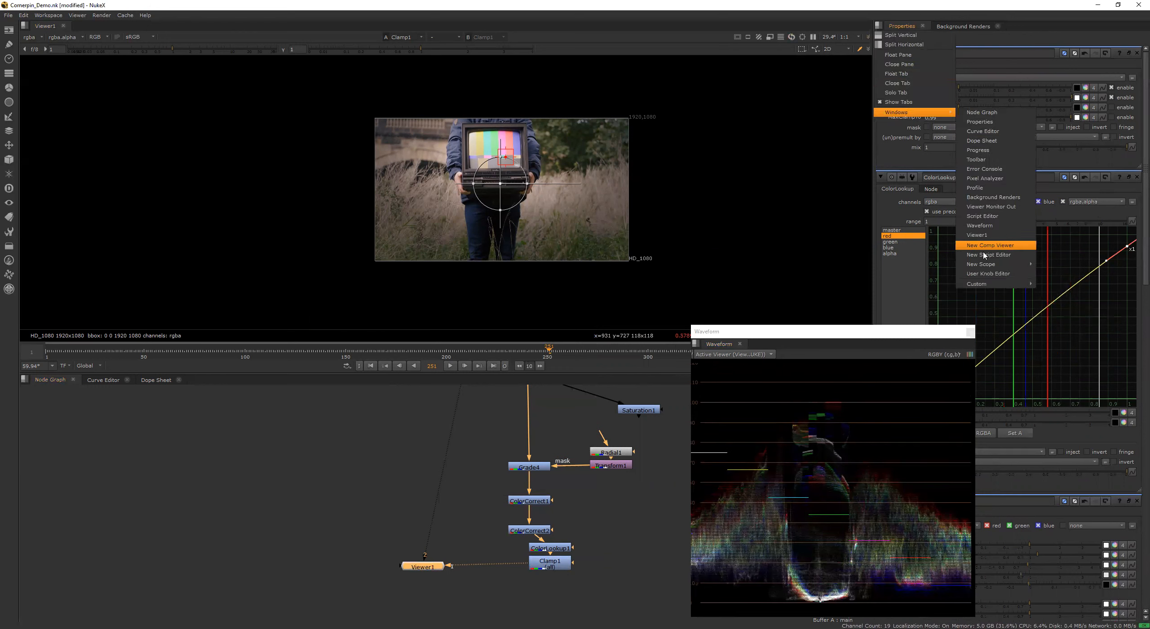
pyautogui.moveTo(986, 264)
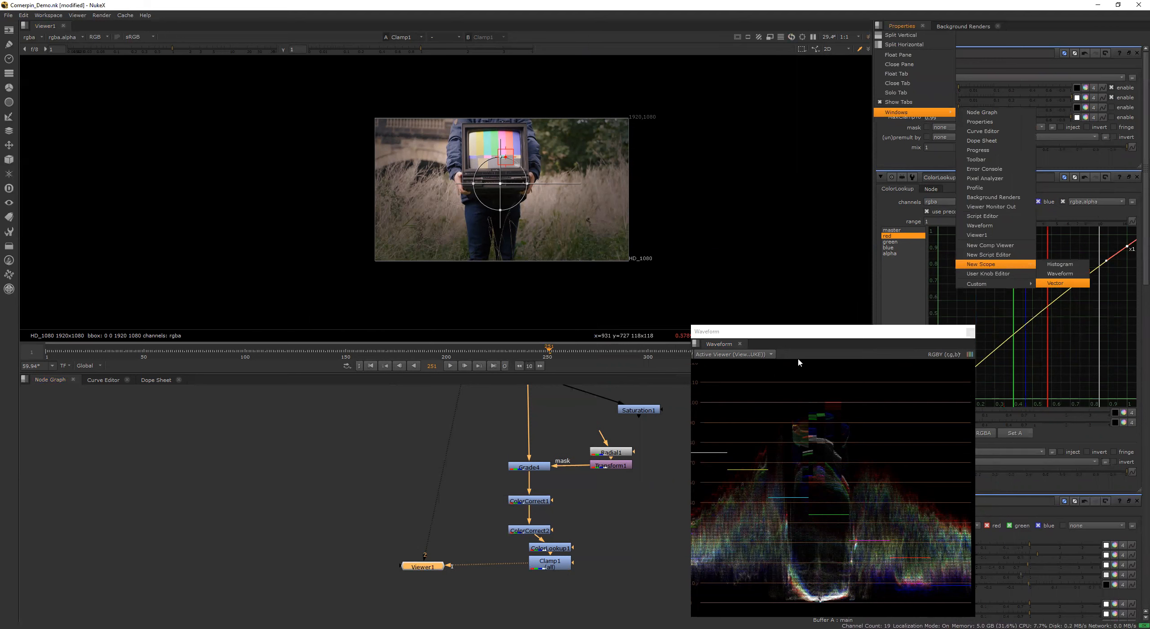
pyautogui.click(1055, 283)
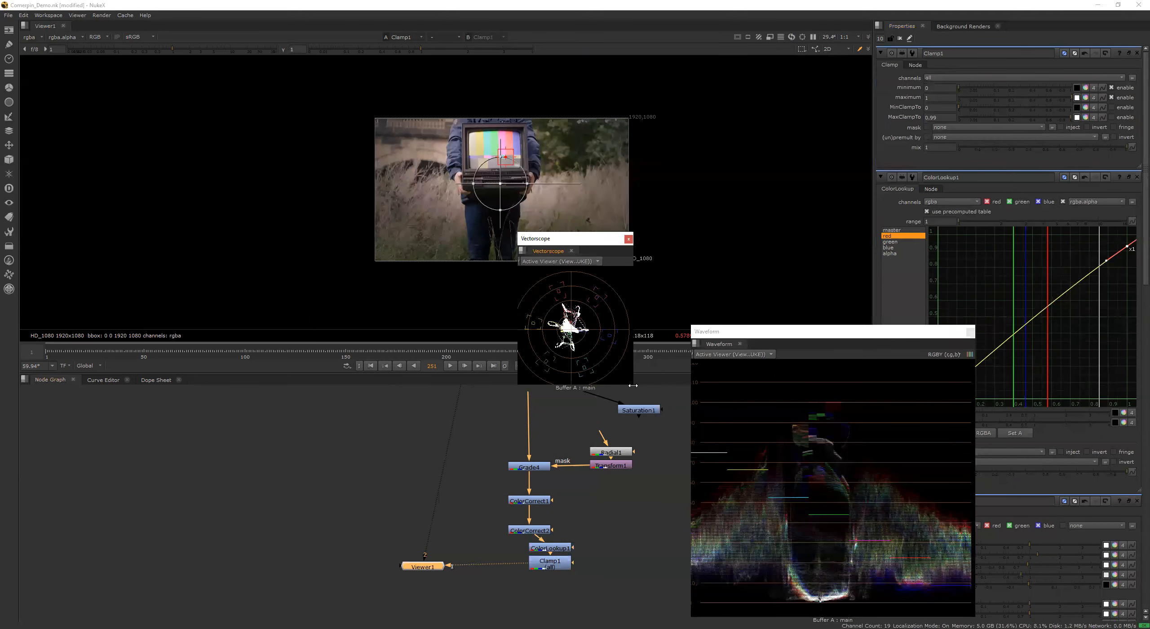
pyautogui.moveTo(633, 386); pyautogui.dragTo(769, 391)
pyautogui.moveTo(832, 552); pyautogui.dragTo(840, 553)
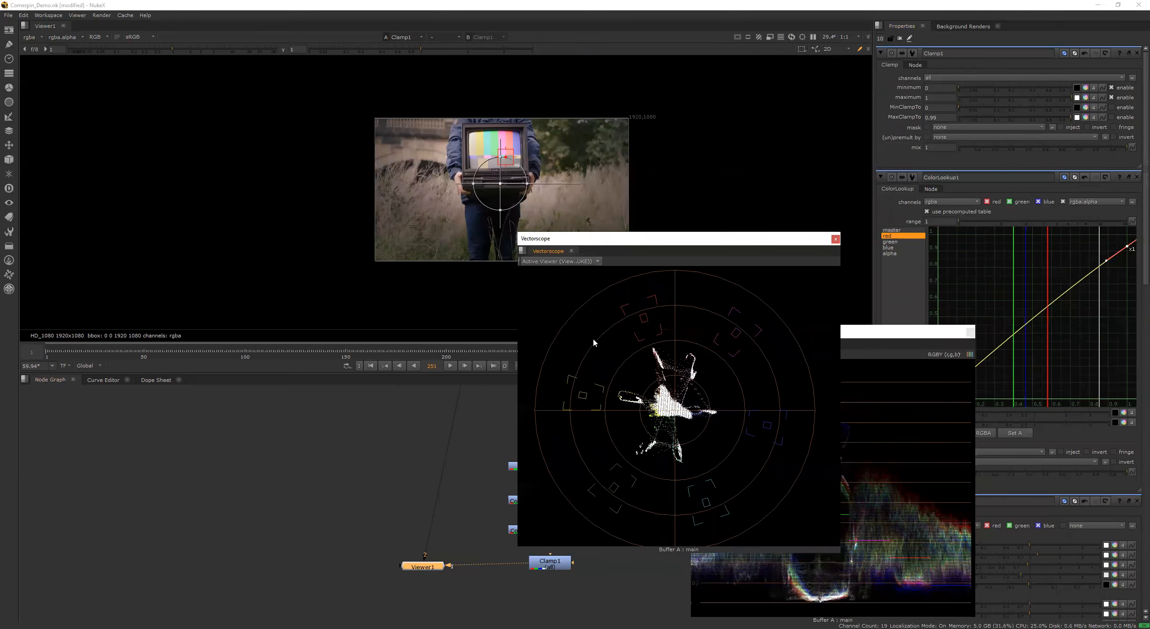
pyautogui.click(836, 239)
# Step: Align ColorLookup1 and Clamp1 directly beneath ColorCorrect2 in the node graph
pyautogui.scroll(-5, 597, 547)
pyautogui.moveTo(612, 573); pyautogui.dragTo(549, 542)
pyautogui.click(571, 550)
pyautogui.moveTo(573, 553); pyautogui.dragTo(570, 554)
pyautogui.click(591, 559)
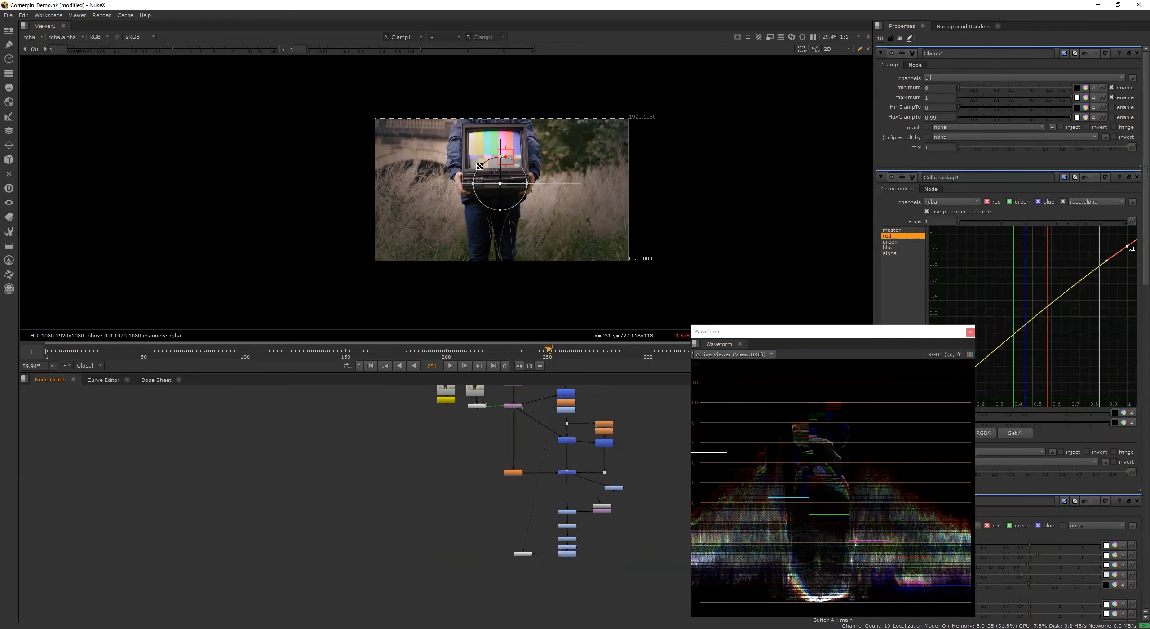
# Step: Close the Waveform window and all open node properties, and toggle the viewer overlays
pyautogui.scroll(2, 480, 166)
pyautogui.click(900, 38)
pyautogui.press('q')
pyautogui.press('q')
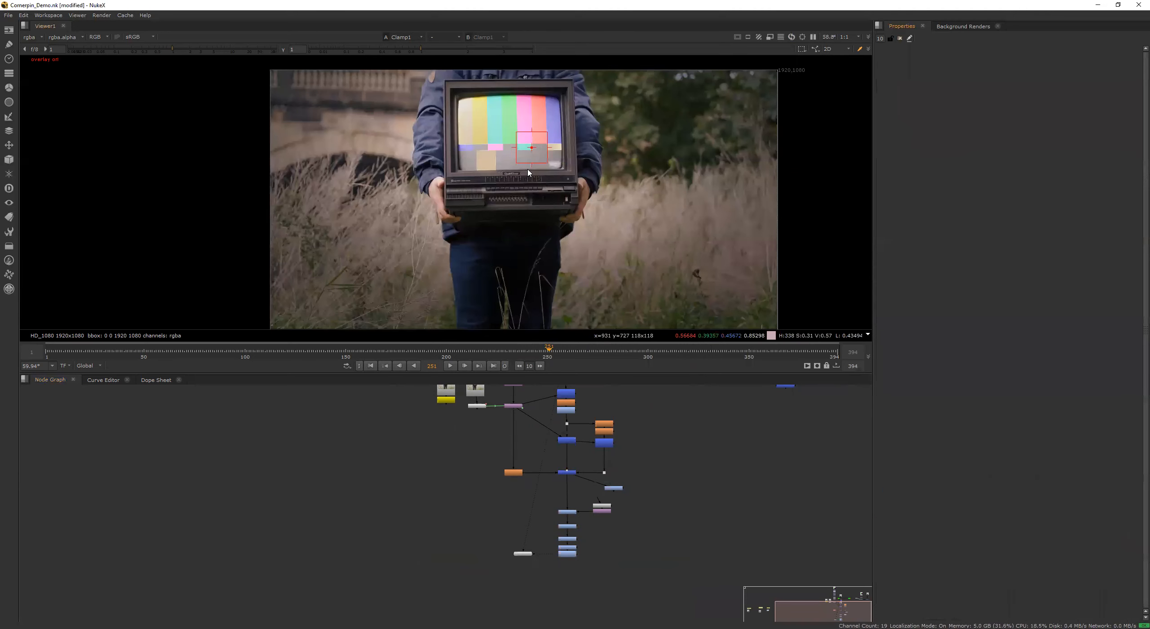
# Step: Open the properties of the screen-mode Merge1 and test a lower mix on the image before restoring it to 1
pyautogui.moveTo(670, 442); pyautogui.dragTo(672, 469, button='middle')
pyautogui.scroll(5, 529, 179)
pyautogui.scroll(3, 616, 501)
pyautogui.scroll(2, 542, 488)
pyautogui.scroll(-4, 619, 416)
pyautogui.scroll(6, 583, 475)
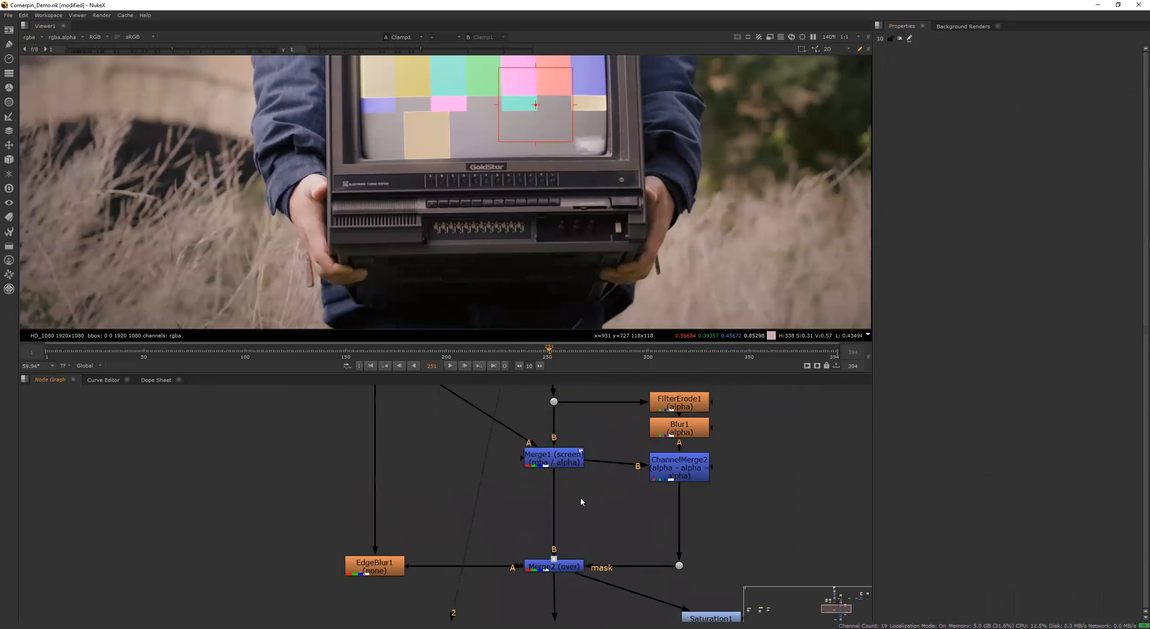
pyautogui.doubleClick(554, 459)
pyautogui.click(1092, 169)
pyautogui.moveTo(1092, 169); pyautogui.dragTo(1129, 169)
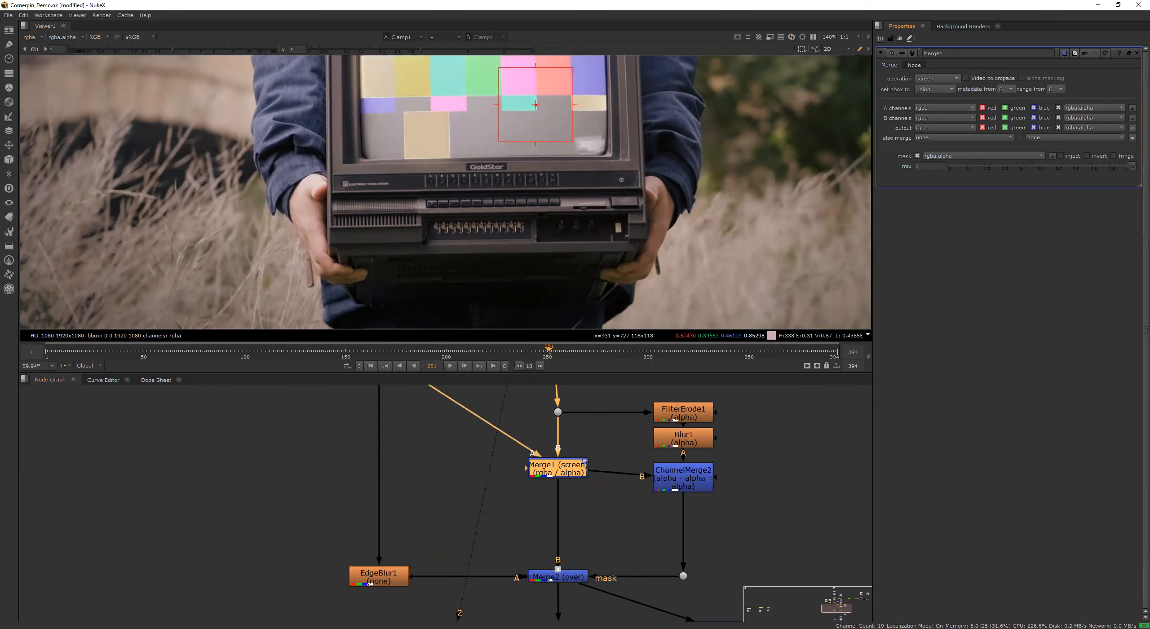
# Step: Delete the Clamp1 node at the end of the grading chain
pyautogui.scroll(-3, 625, 199)
pyautogui.moveTo(584, 531); pyautogui.dragTo(539, 422, button='middle')
pyautogui.scroll(-3, 570, 442)
pyautogui.scroll(3, 565, 466)
pyautogui.moveTo(566, 467); pyautogui.dragTo(624, 534, button='middle')
pyautogui.press('Delete')
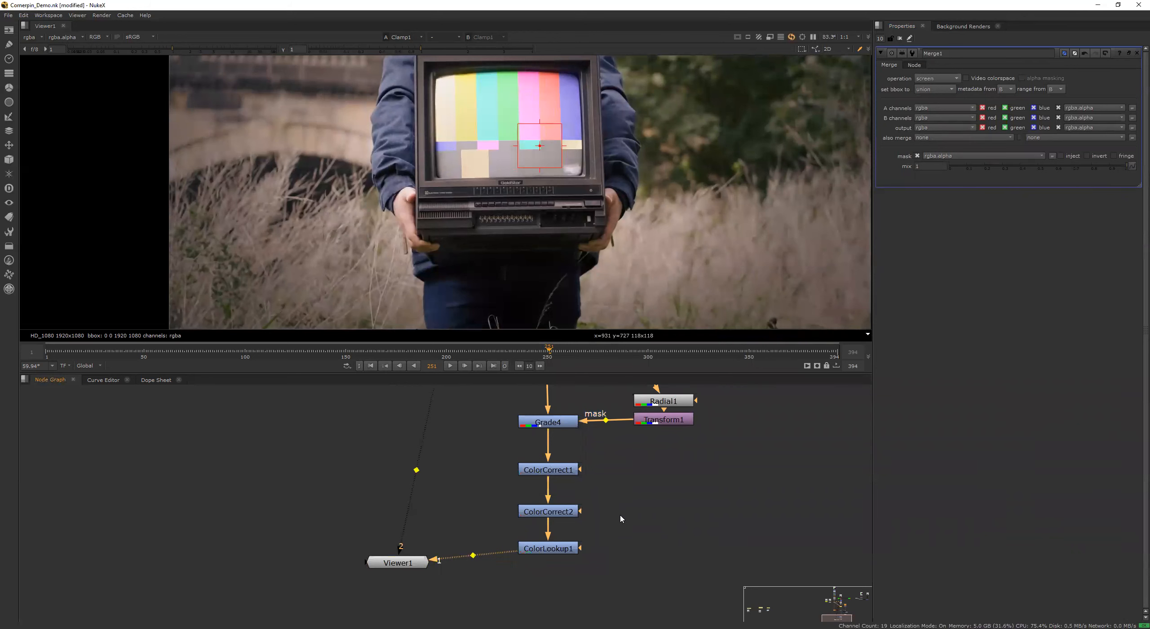
# Step: Review the graded composite in the viewer and the node graph from the final grading nodes up to ColorBars1
pyautogui.scroll(-1, 618, 518)
pyautogui.scroll(-5, 590, 254)
pyautogui.scroll(2, 585, 196)
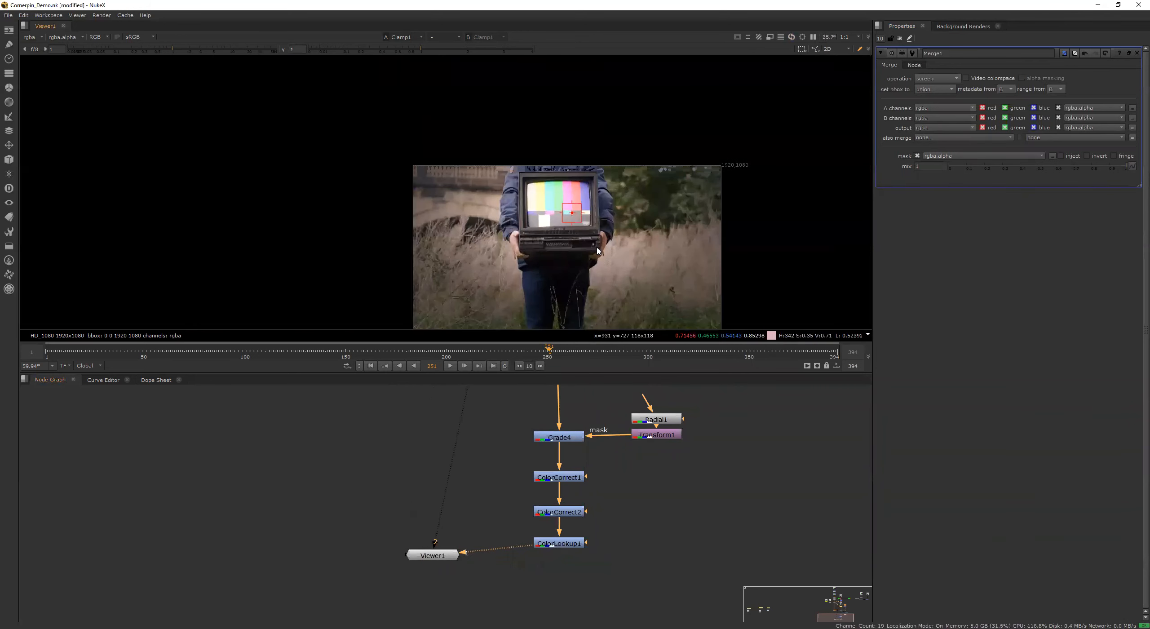
pyautogui.scroll(-6, 611, 471)
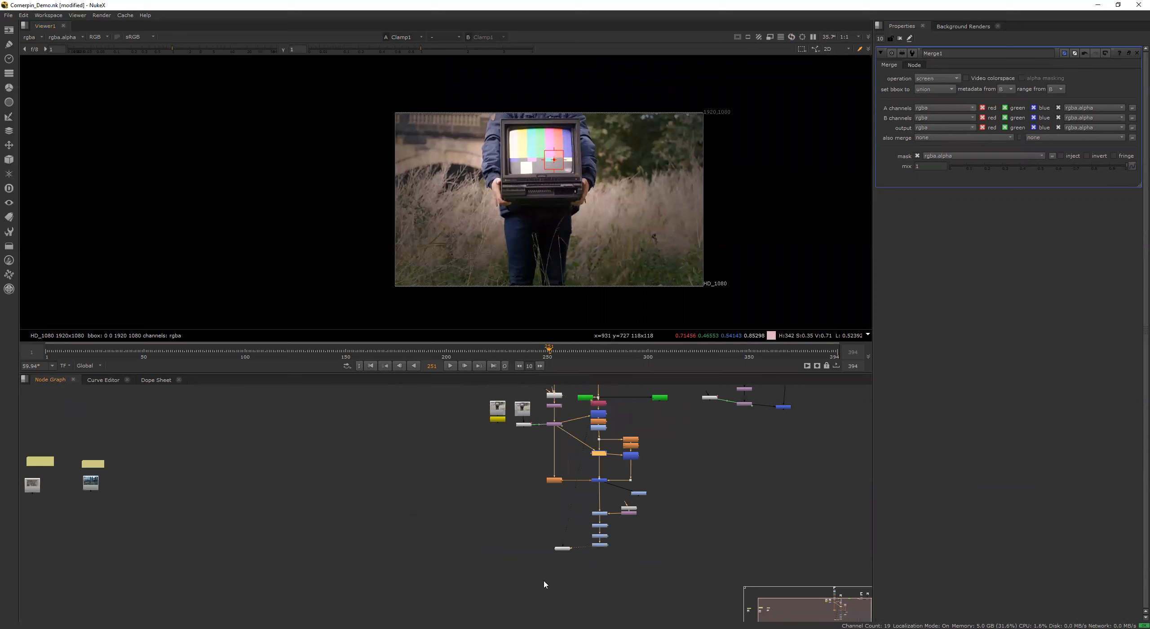
pyautogui.scroll(2, 611, 470)
pyautogui.moveTo(518, 517); pyautogui.dragTo(529, 399, button='middle')
pyautogui.scroll(4, 529, 397)
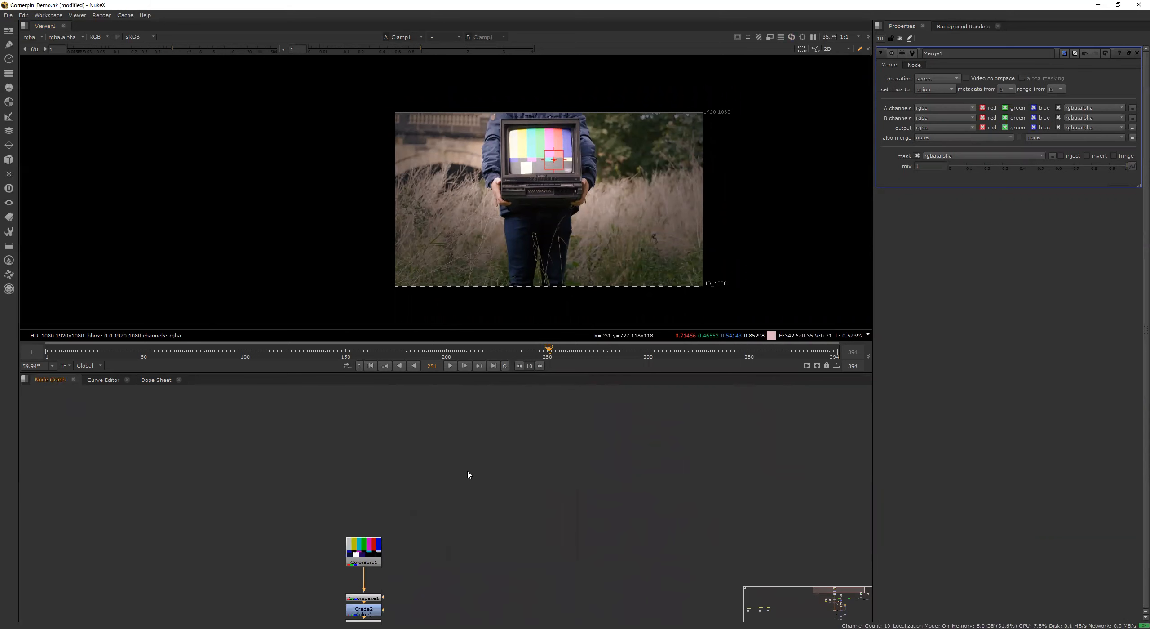
# Step: Display the ColorBars1 node's output in the viewer and look over the nodes connected below it
pyautogui.moveTo(468, 472); pyautogui.dragTo(623, 373, button='middle')
pyautogui.click(519, 462)
pyautogui.press('1')
pyautogui.scroll(6, 552, 491)
pyautogui.moveTo(552, 490); pyautogui.dragTo(583, 380, button='middle')
pyautogui.scroll(-5, 582, 381)
pyautogui.scroll(-3, 546, 434)
# Step: Disable the treatment nodes between ColorBars1 and GridWarp3_1
pyautogui.moveTo(546, 444); pyautogui.dragTo(555, 462, button='middle')
pyautogui.moveTo(520, 410); pyautogui.dragTo(598, 493)
pyautogui.scroll(-3, 586, 455)
pyautogui.scroll(8, 587, 455)
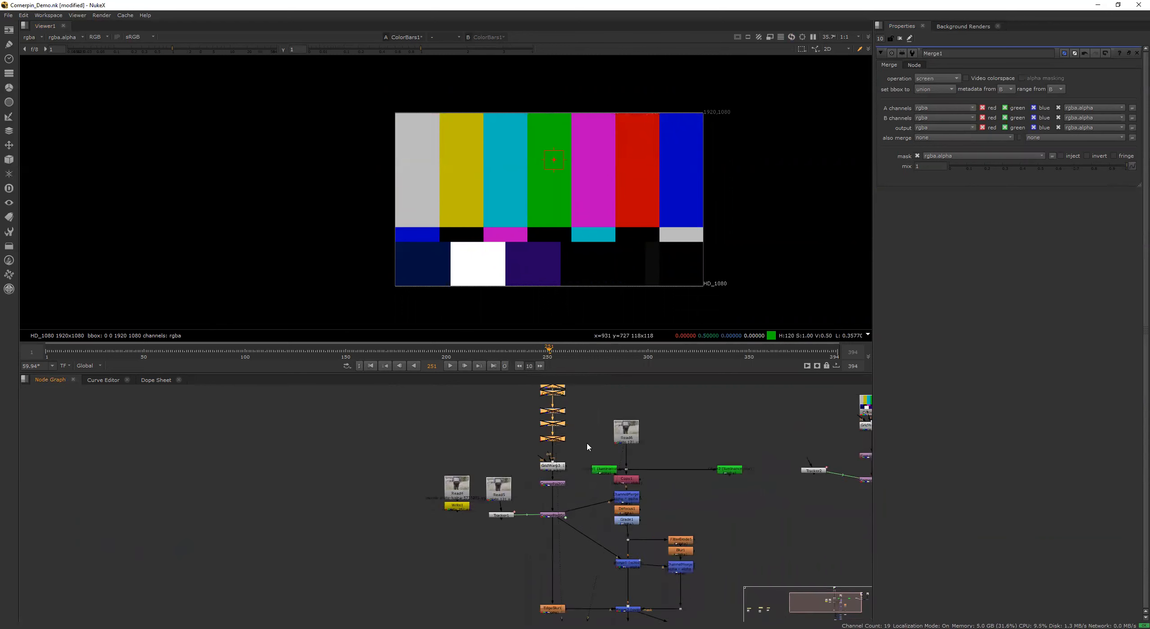
# Step: Display CornerPin2D4 in the viewer, open its properties and copy the From coordinates into its To corners
pyautogui.moveTo(615, 500); pyautogui.dragTo(610, 521, button='middle')
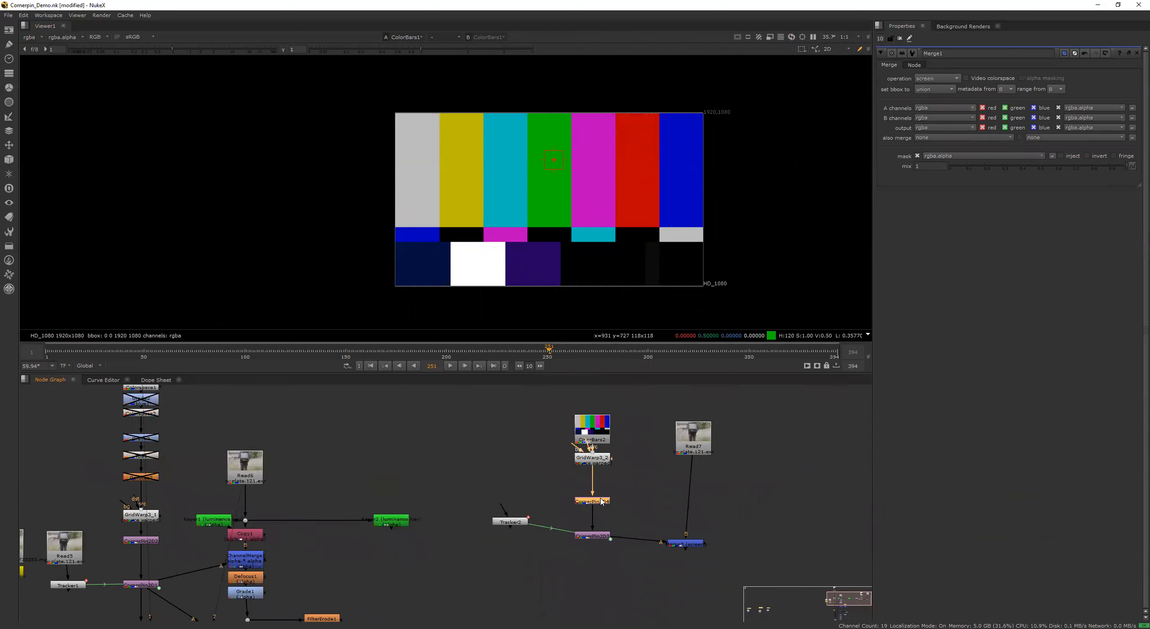
pyautogui.doubleClick(592, 501)
pyautogui.press('1')
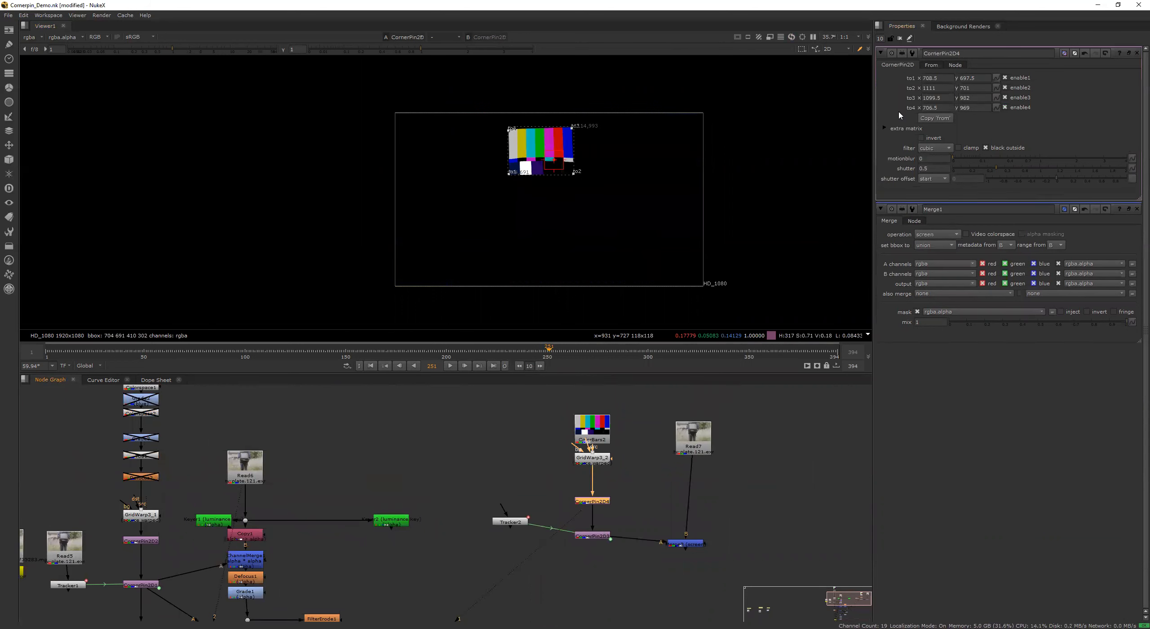
pyautogui.click(932, 66)
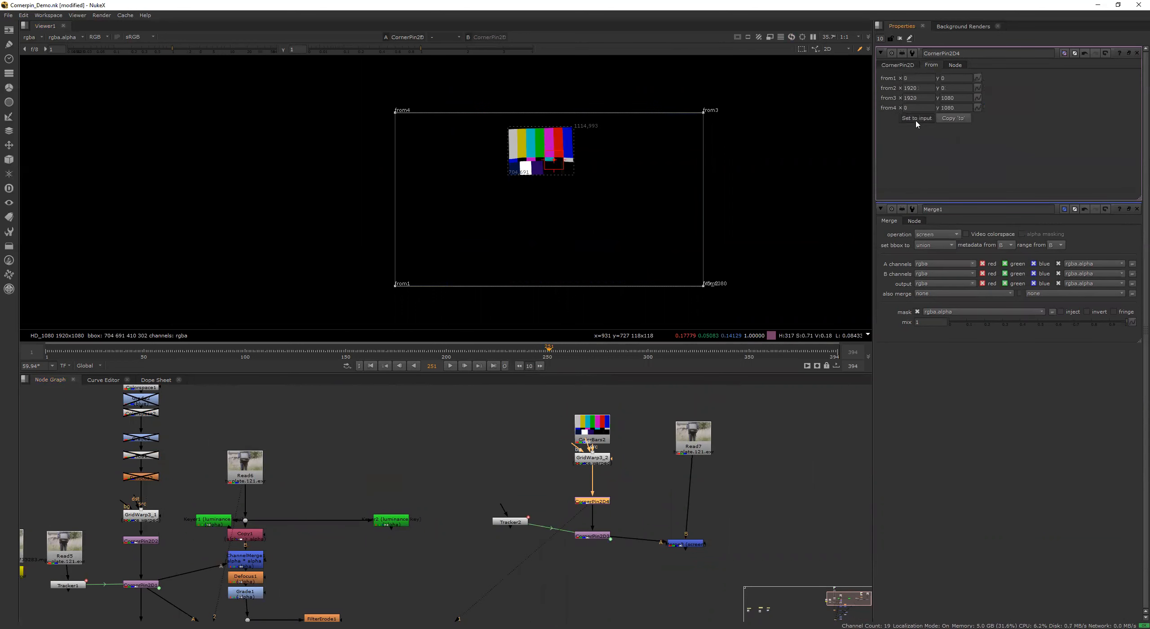
pyautogui.click(898, 65)
pyautogui.click(939, 118)
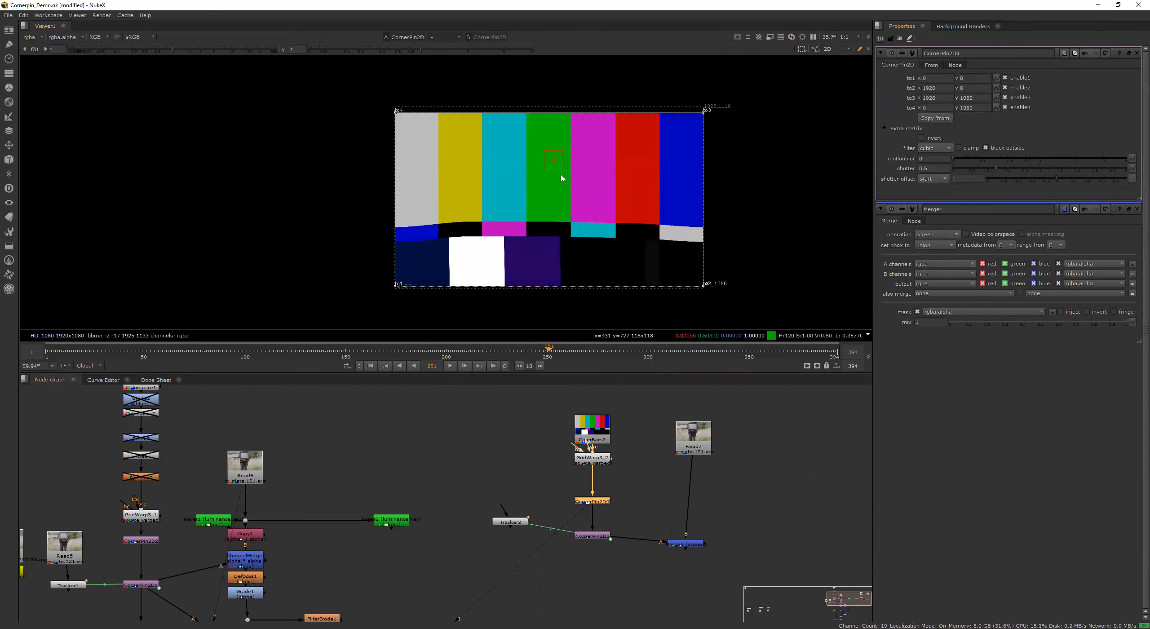
# Step: Move CornerPin2D4's to3 corner to about 1922, 1088 and its to4 corner to about 720, 984, with CornerPin2D3's properties open
pyautogui.moveTo(703, 113); pyautogui.dragTo(704, 111)
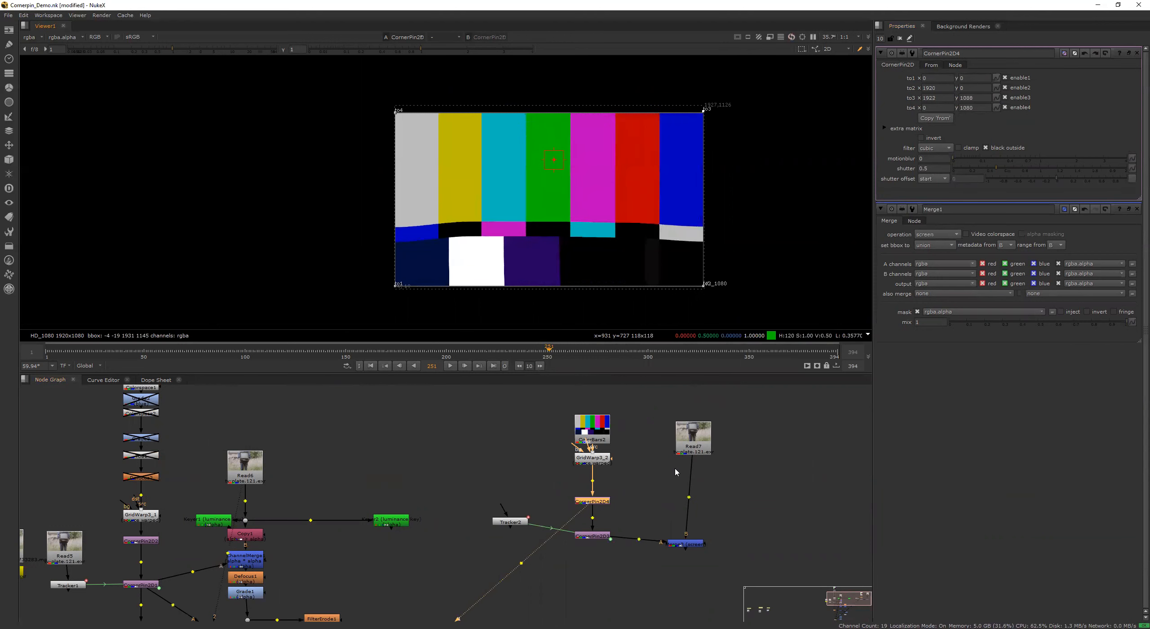
pyautogui.moveTo(628, 504); pyautogui.dragTo(637, 484, button='middle')
pyautogui.doubleClick(600, 515)
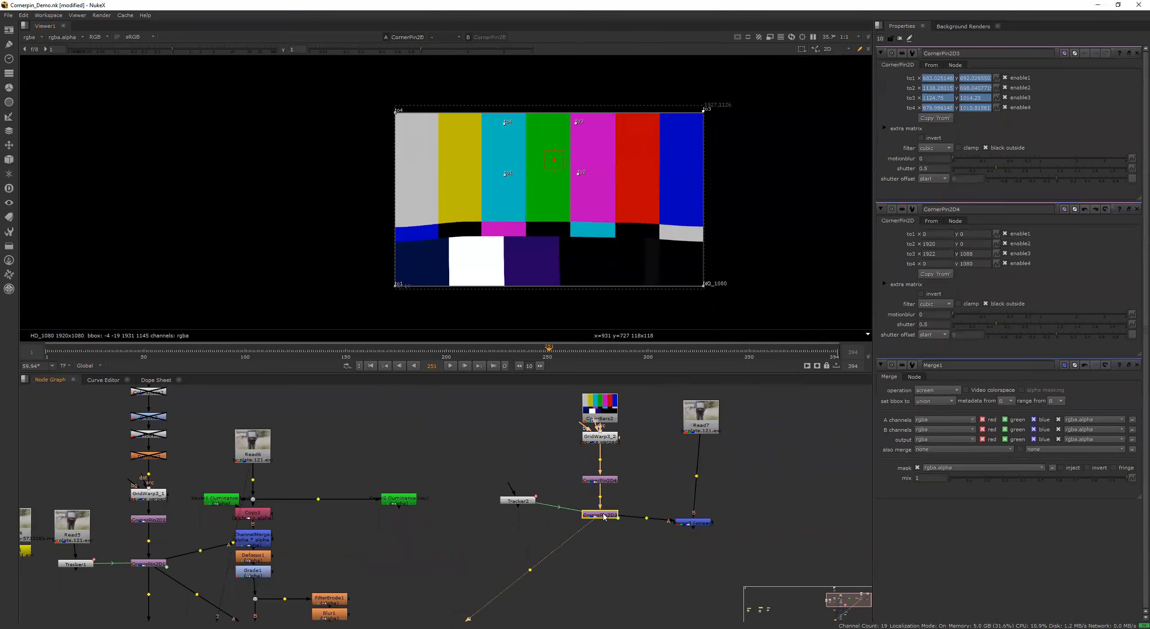
pyautogui.scroll(1, 537, 175)
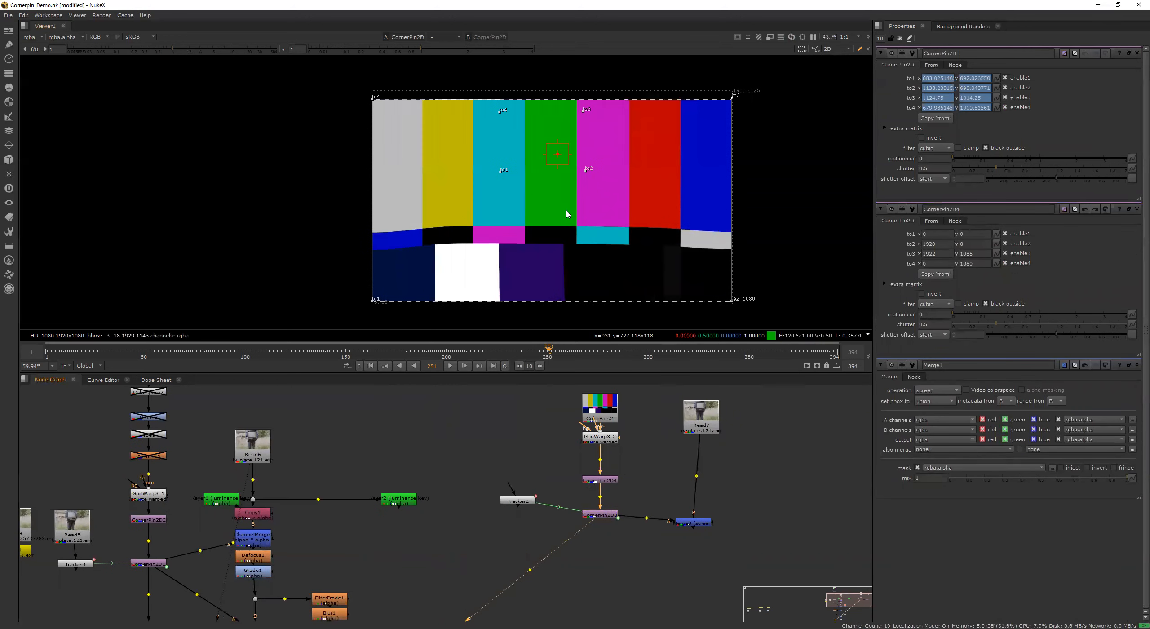
pyautogui.moveTo(373, 98); pyautogui.dragTo(507, 118)
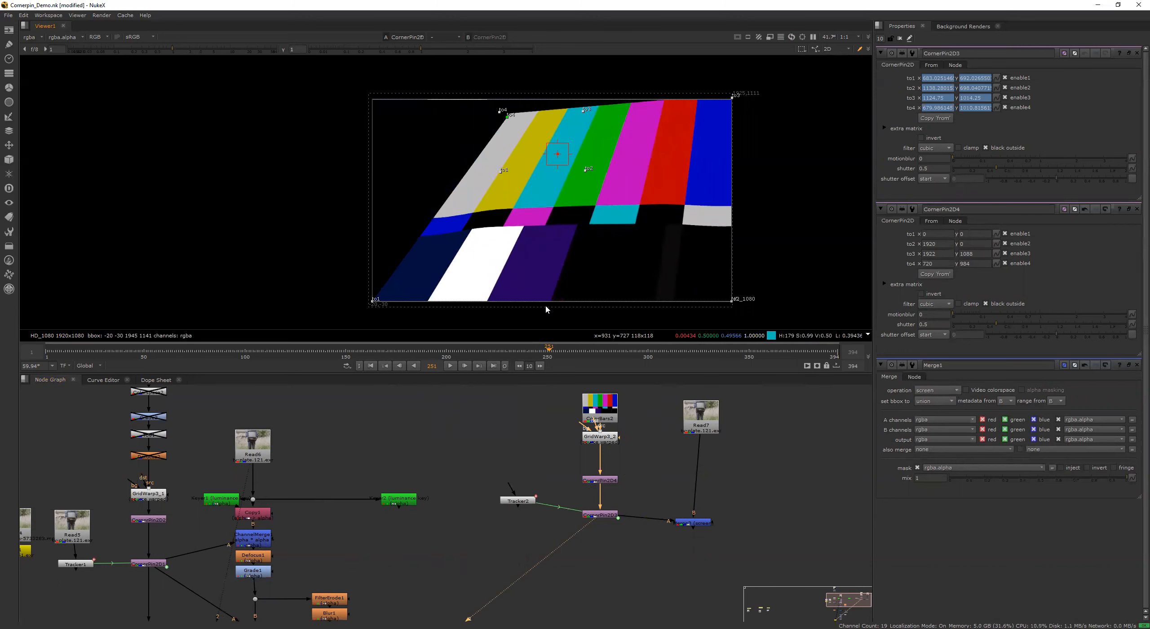
# Step: Re-enable the disabled treatment nodes between ColorBars1 and GridWarp3_1
pyautogui.moveTo(434, 536); pyautogui.dragTo(692, 619, button='middle')
pyautogui.moveTo(440, 551); pyautogui.dragTo(373, 444)
pyautogui.scroll(-2, 460, 495)
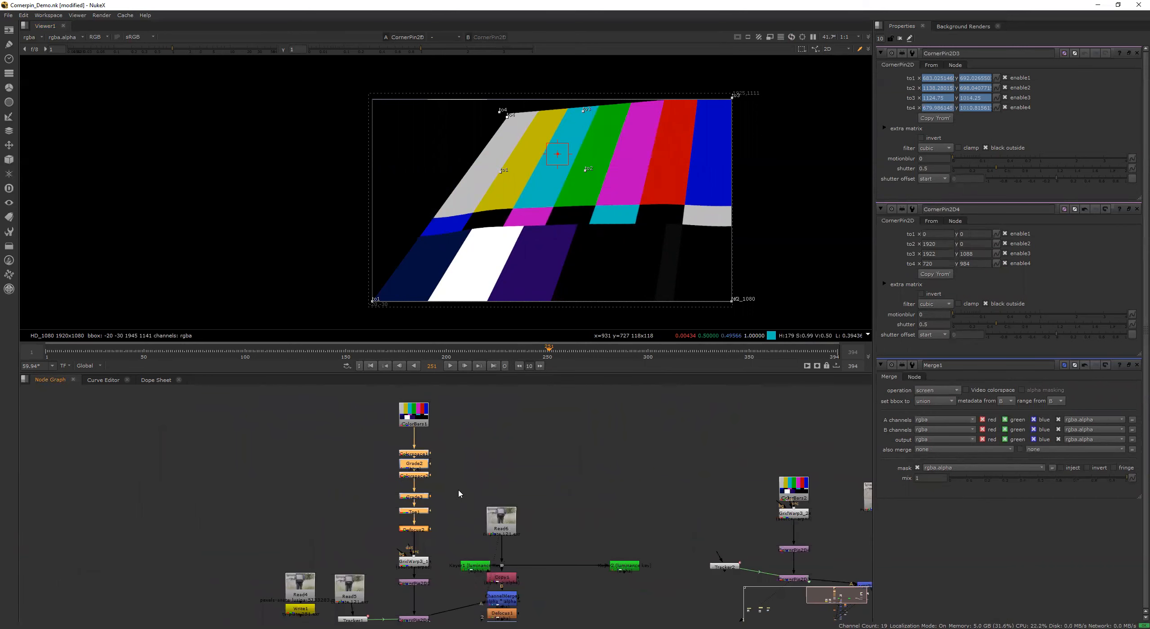
# Step: Display the alpha channel of CornerPin2D1 in the viewer
pyautogui.scroll(5, 557, 526)
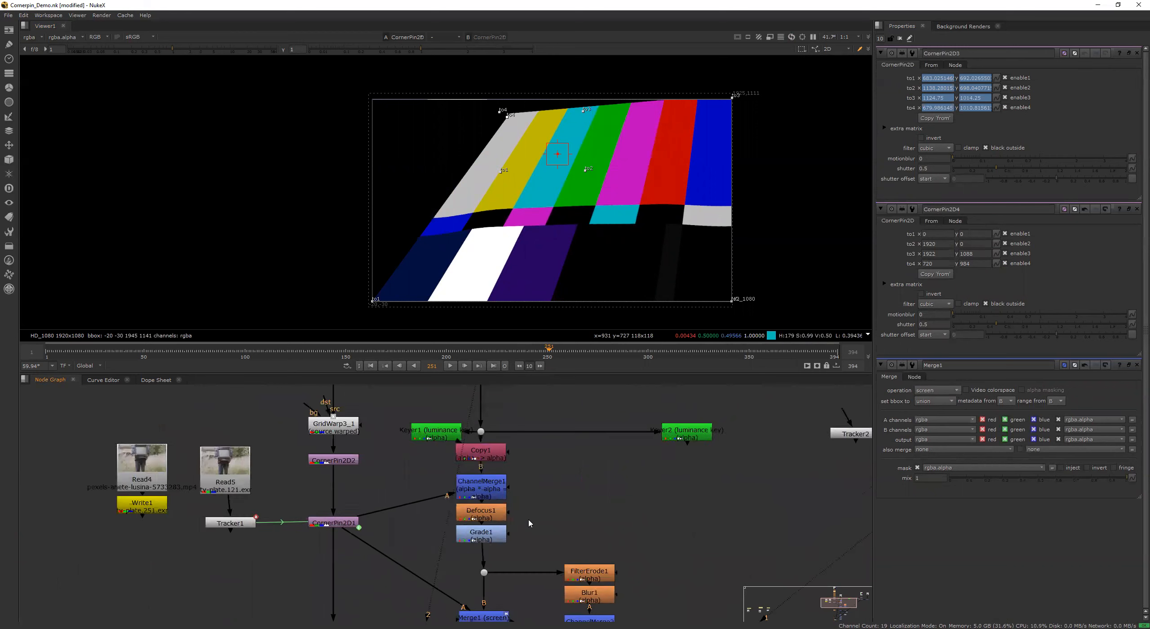
pyautogui.moveTo(444, 522); pyautogui.dragTo(453, 526, button='middle')
pyautogui.moveTo(352, 525); pyautogui.dragTo(362, 512, button='middle')
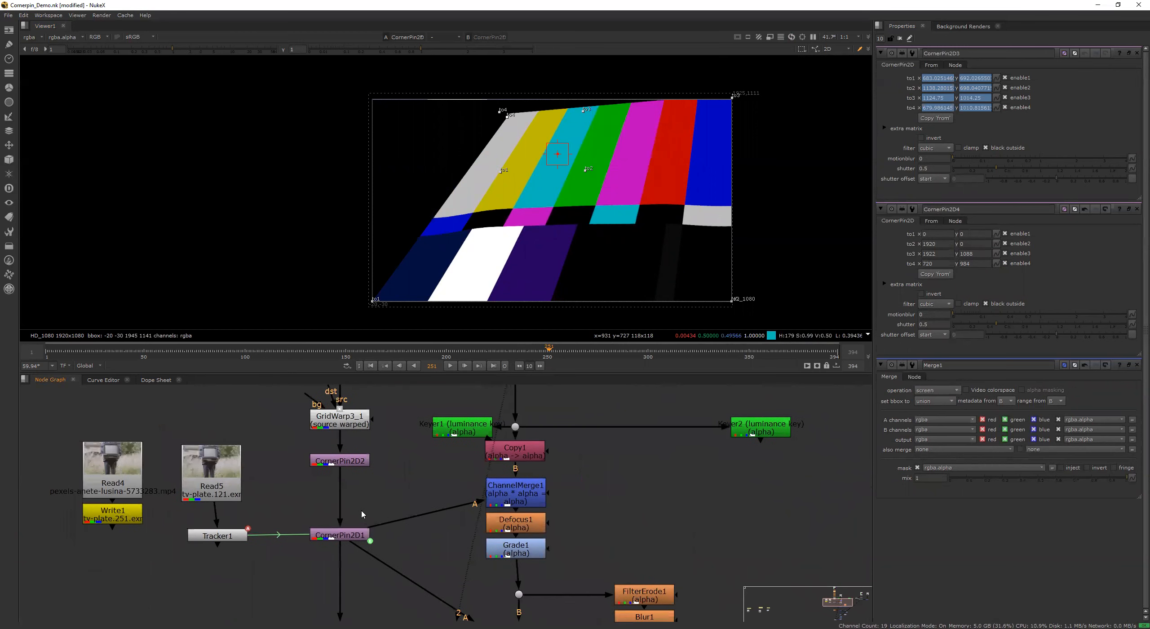
pyautogui.click(352, 538)
pyautogui.press('1')
pyautogui.press('a')
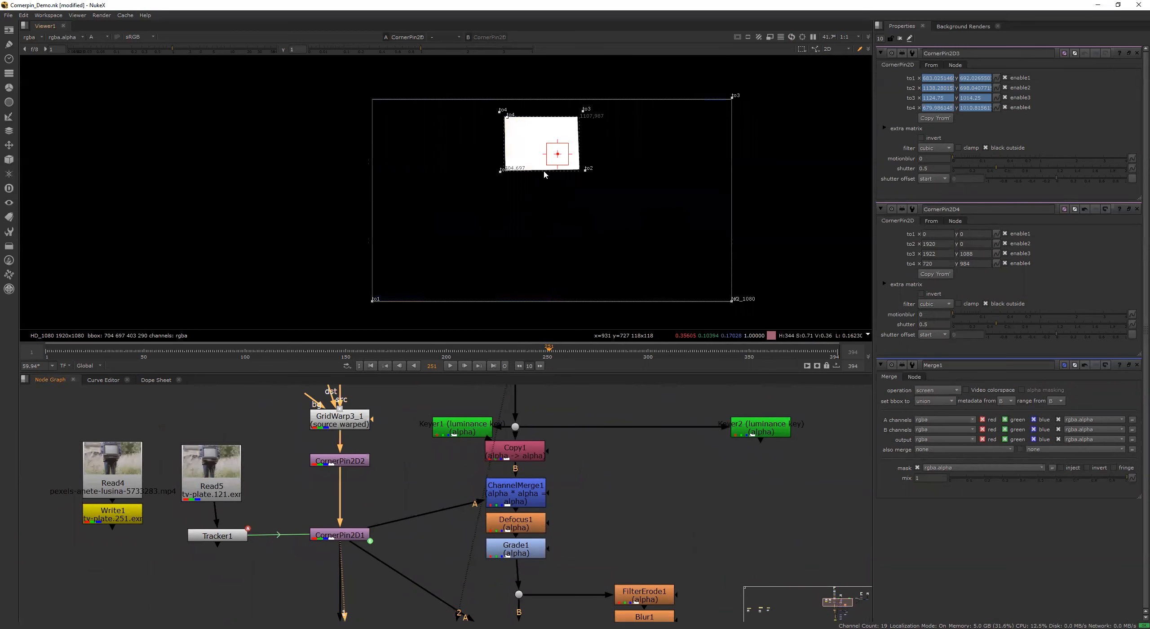
# Step: Close all open node properties and display ChannelMerge1's alpha in the viewer
pyautogui.click(898, 39)
pyautogui.moveTo(406, 475); pyautogui.dragTo(333, 486, button='middle')
pyautogui.click(455, 504)
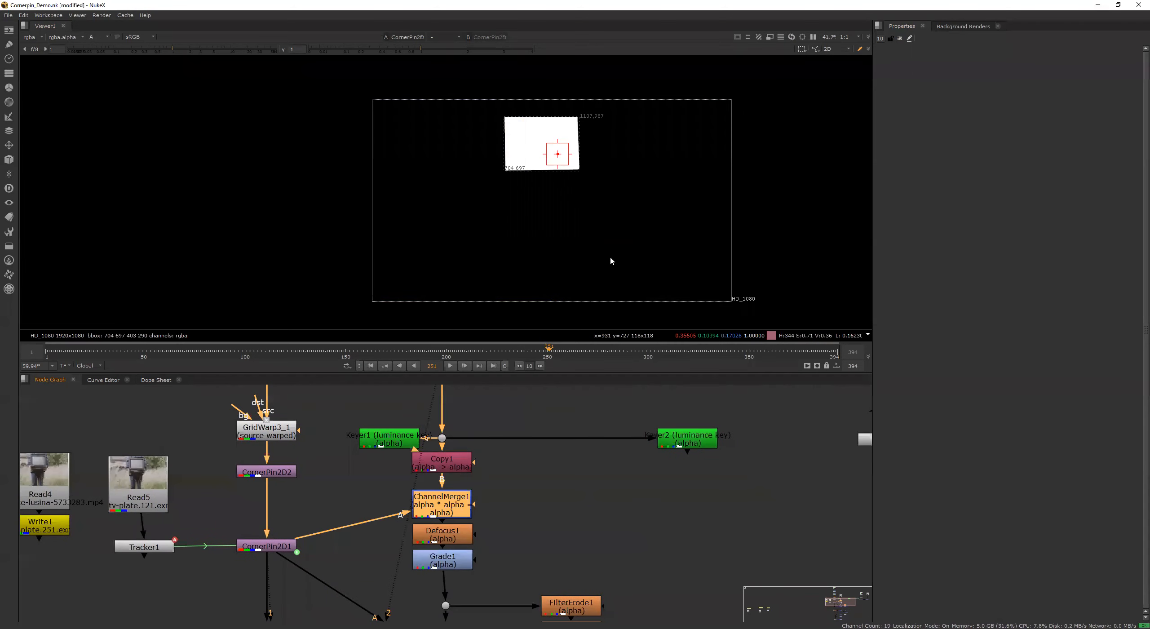
pyautogui.press('1')
# Step: Shift Keyer1 slightly upward in the node graph and delete the unused Keyer2 node
pyautogui.moveTo(511, 553); pyautogui.dragTo(516, 600, button='middle')
pyautogui.moveTo(391, 485); pyautogui.dragTo(394, 456)
pyautogui.click(711, 498)
pyautogui.click(708, 494)
pyautogui.press('Delete')
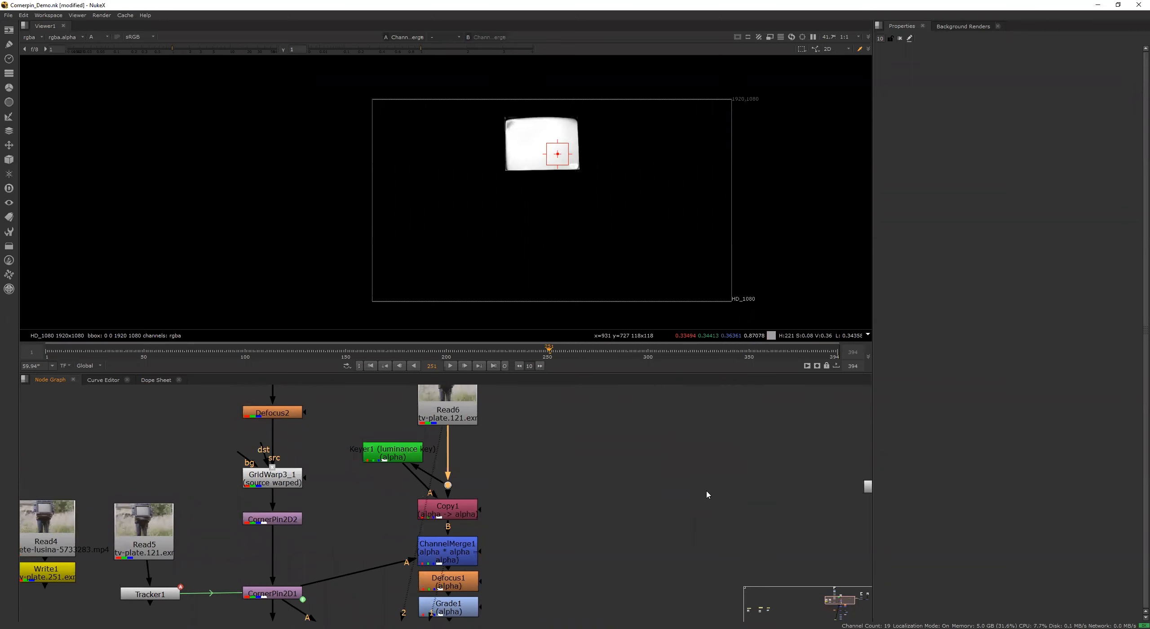
# Step: Display Keyer1's luminance matte over the TV screen and open the node's properties
pyautogui.click(398, 455)
pyautogui.press('1')
pyautogui.scroll(1, 505, 154)
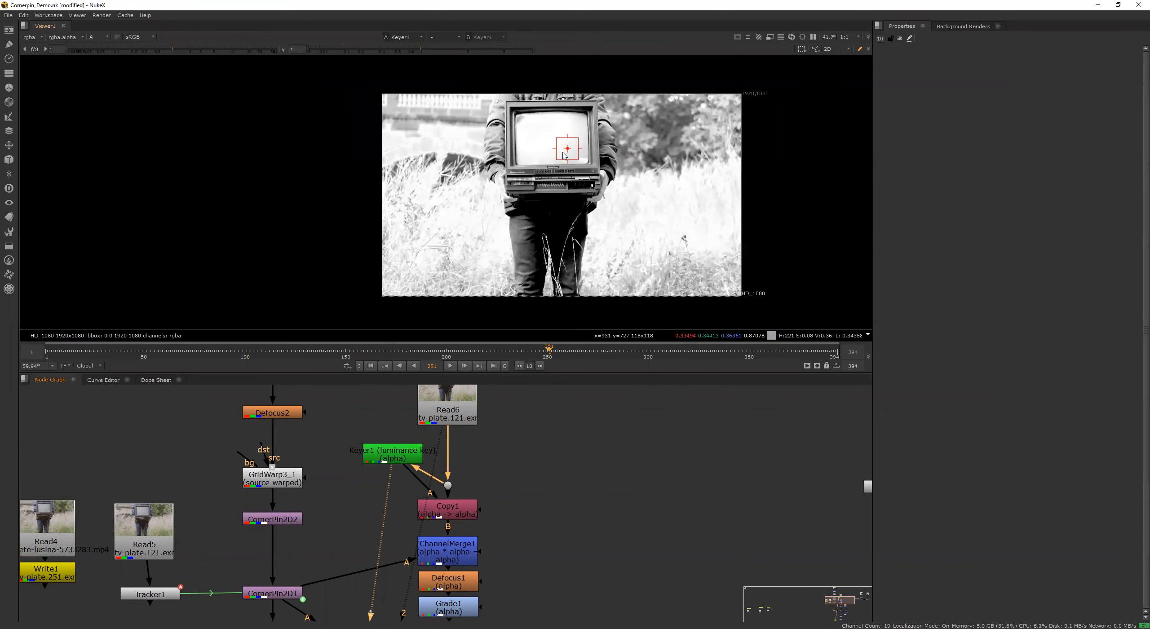
pyautogui.scroll(2, 563, 184)
pyautogui.doubleClick(393, 454)
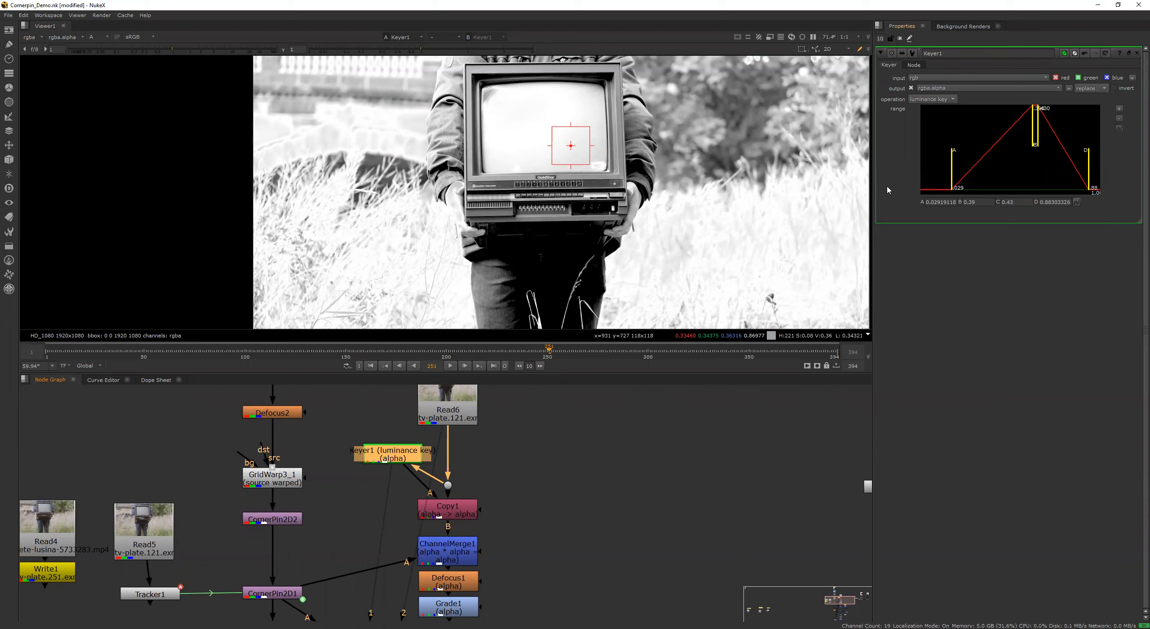
# Step: Display Copy1 in the viewer and reposition Keyer1 beside the dot above Copy1
pyautogui.moveTo(535, 522); pyautogui.dragTo(559, 516, button='middle')
pyautogui.click(472, 503)
pyautogui.press('1')
pyautogui.moveTo(431, 449); pyautogui.dragTo(400, 485)
pyautogui.click(591, 547)
pyautogui.scroll(-3, 576, 541)
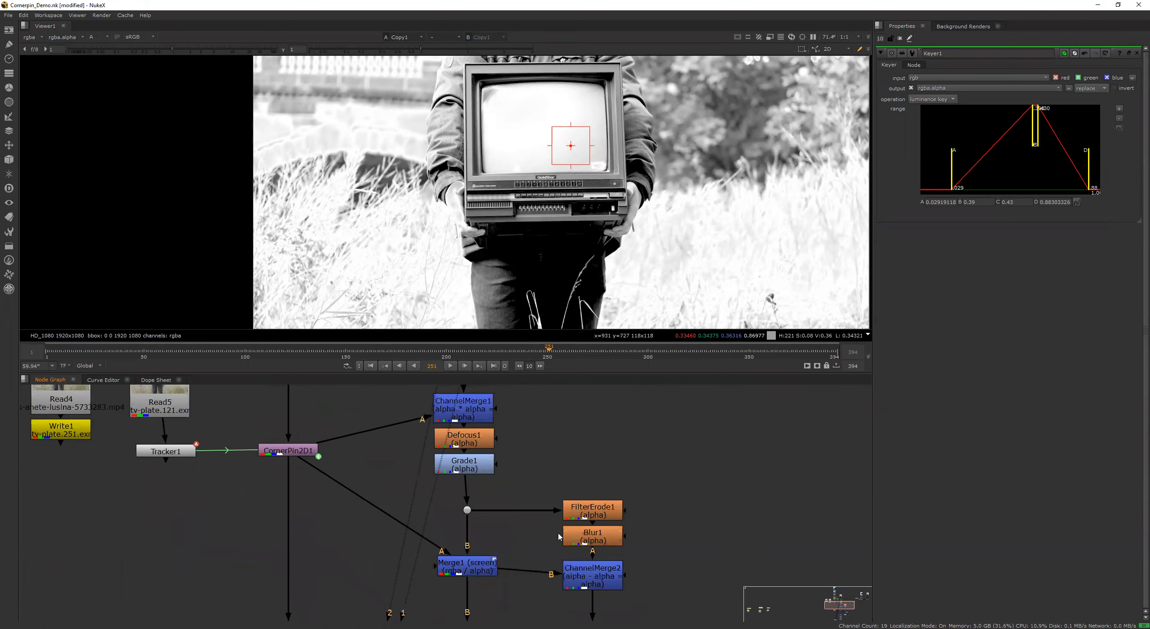
# Step: Examine the screen matte produced by ChannelMerge1 in the viewer
pyautogui.moveTo(552, 499); pyautogui.dragTo(590, 606, button='middle')
pyautogui.click(502, 470)
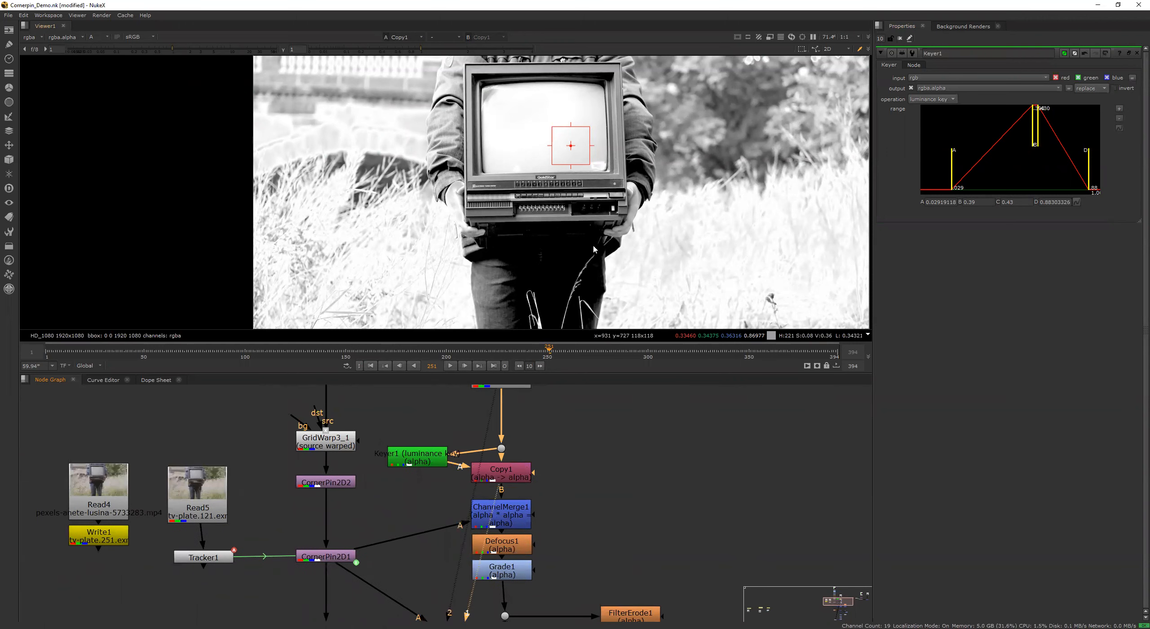
pyautogui.click(525, 505)
pyautogui.press('1')
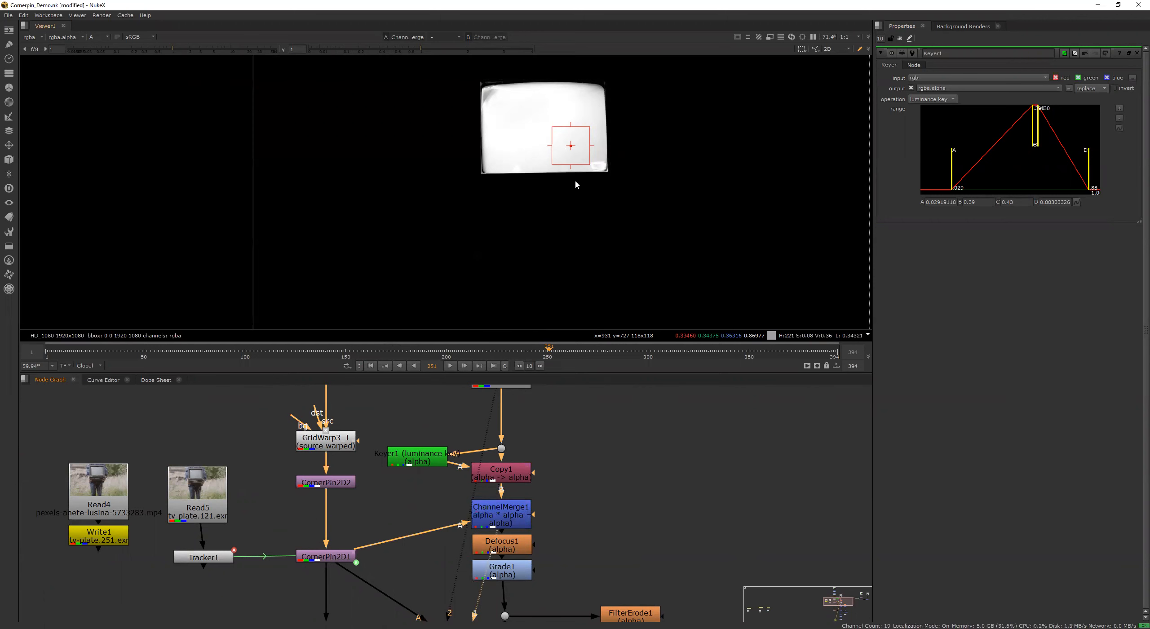
pyautogui.moveTo(607, 184); pyautogui.dragTo(623, 219, button='middle')
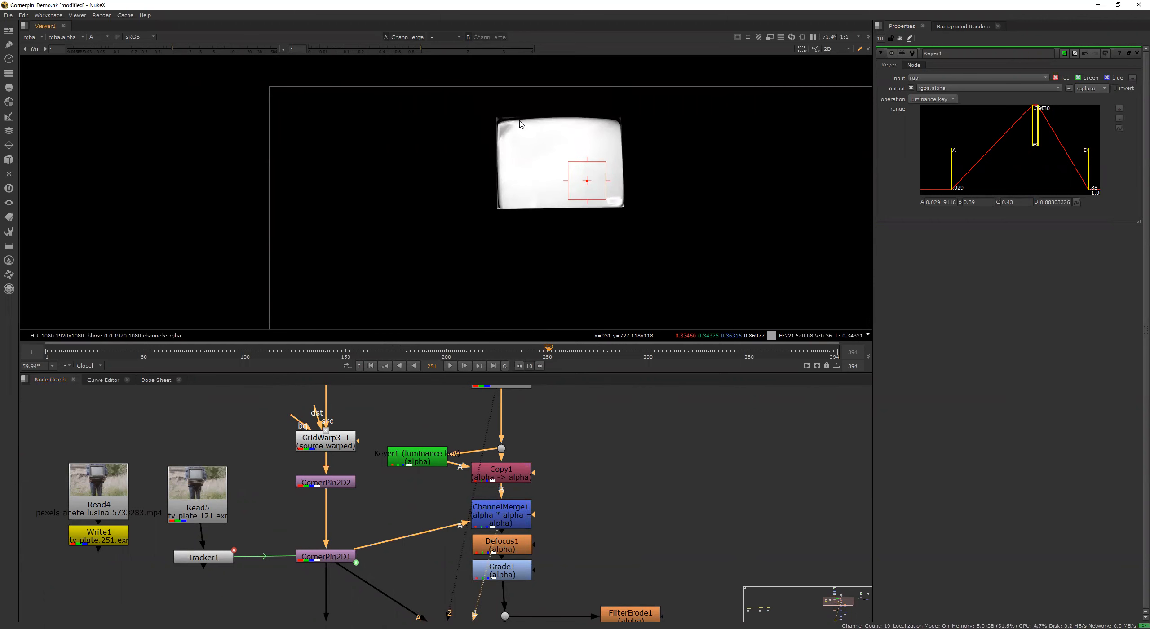
# Step: Display Defocus1 and Grade1 in turn to check the matte, and open Grade1's properties
pyautogui.moveTo(642, 502); pyautogui.dragTo(638, 468, button='middle')
pyautogui.click(527, 504)
pyautogui.press('1')
pyautogui.moveTo(573, 520); pyautogui.dragTo(594, 464, button='middle')
pyautogui.click(520, 477)
pyautogui.press('1')
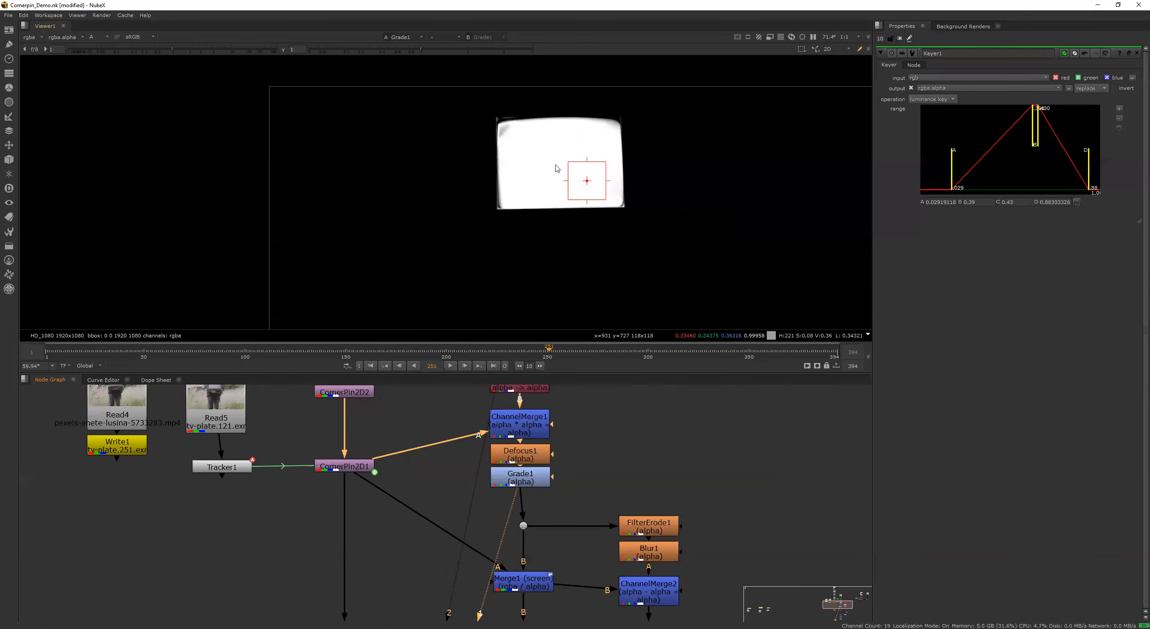
pyautogui.scroll(3, 532, 127)
pyautogui.doubleClick(517, 477)
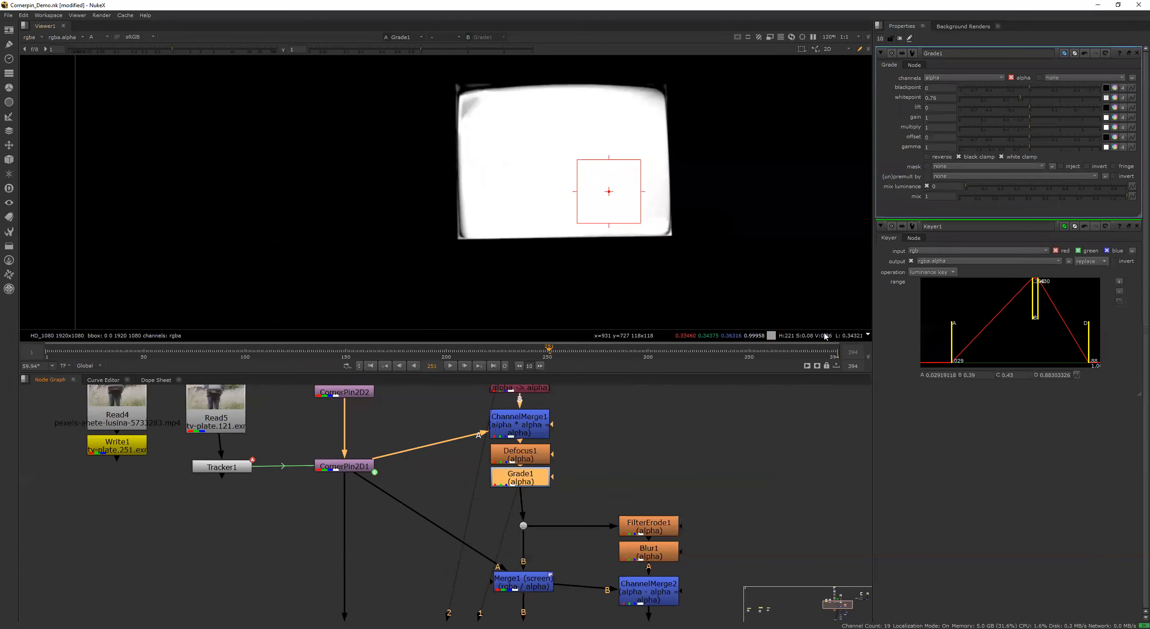
# Step: Display the screen-mode Merge1 result in full color and open its properties
pyautogui.moveTo(589, 525); pyautogui.dragTo(603, 471, button='middle')
pyautogui.scroll(-2, 596, 501)
pyautogui.scroll(1, 602, 474)
pyautogui.click(551, 502)
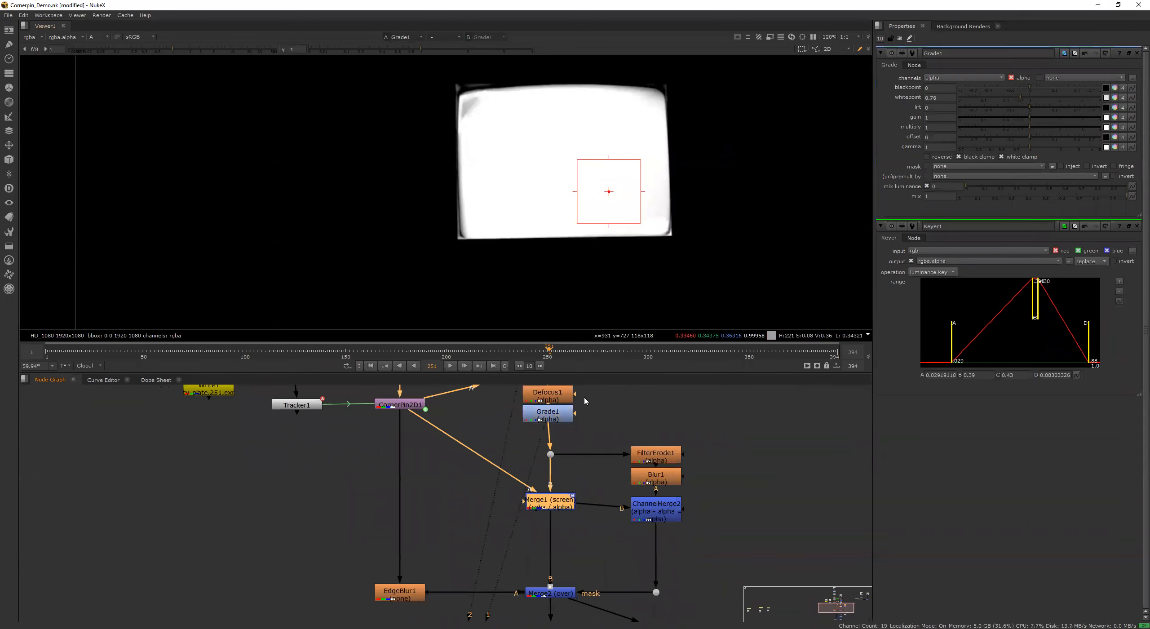
pyautogui.press('1')
pyautogui.press('a')
pyautogui.doubleClick(565, 506)
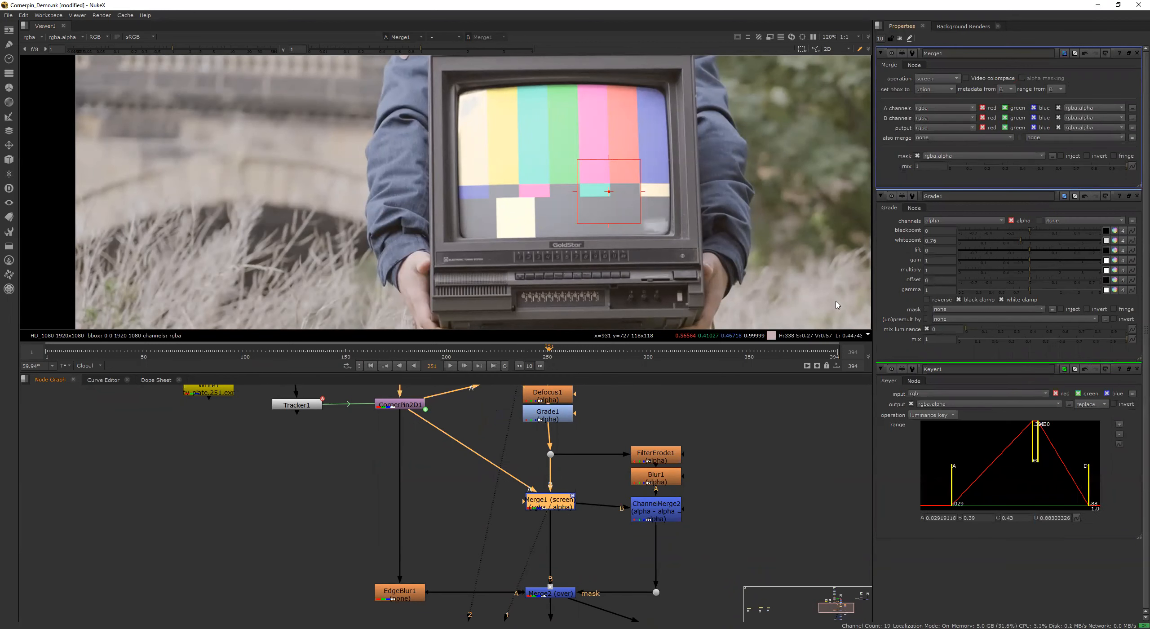
# Step: Step through the alpha of the glow mask branch from FilterErode1 through Blur1 to ChannelMerge2
pyautogui.moveTo(665, 449); pyautogui.dragTo(635, 457, button='middle')
pyautogui.click(626, 463)
pyautogui.press('1')
pyautogui.press('a')
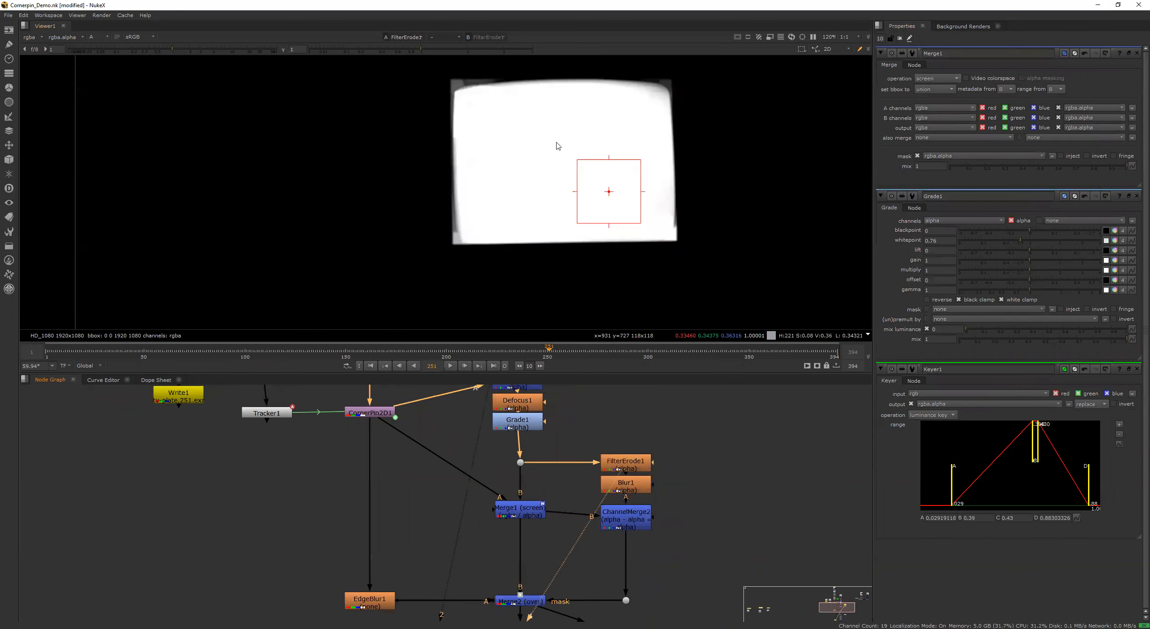
pyautogui.click(645, 513)
pyautogui.press('1')
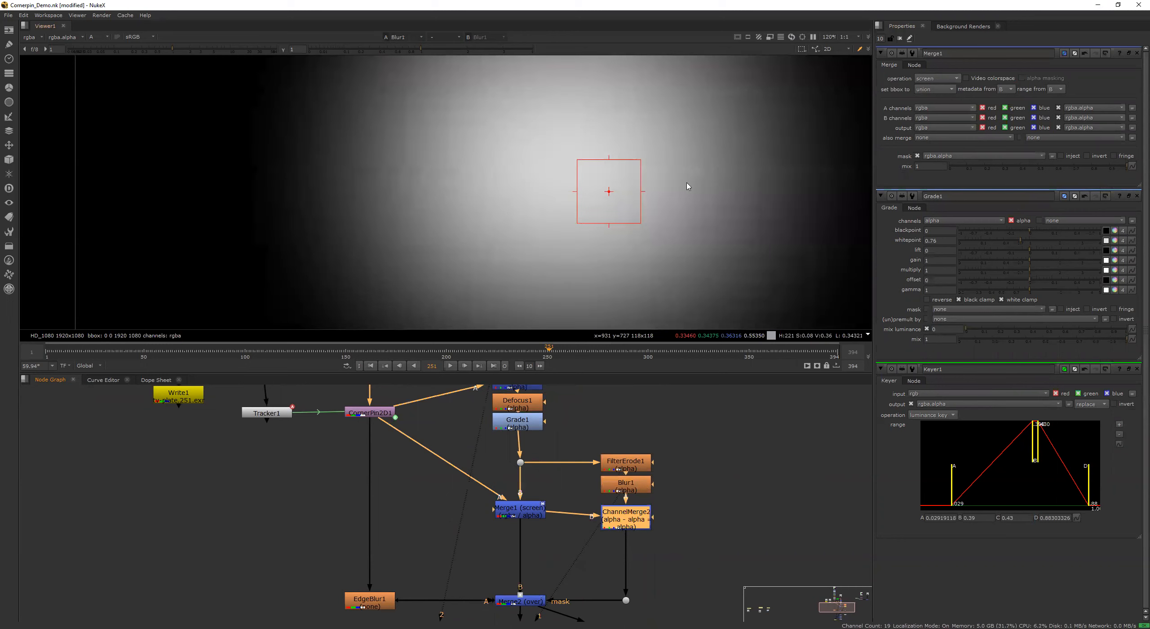
pyautogui.scroll(-3, 686, 220)
pyautogui.moveTo(691, 421); pyautogui.dragTo(692, 365, button='middle')
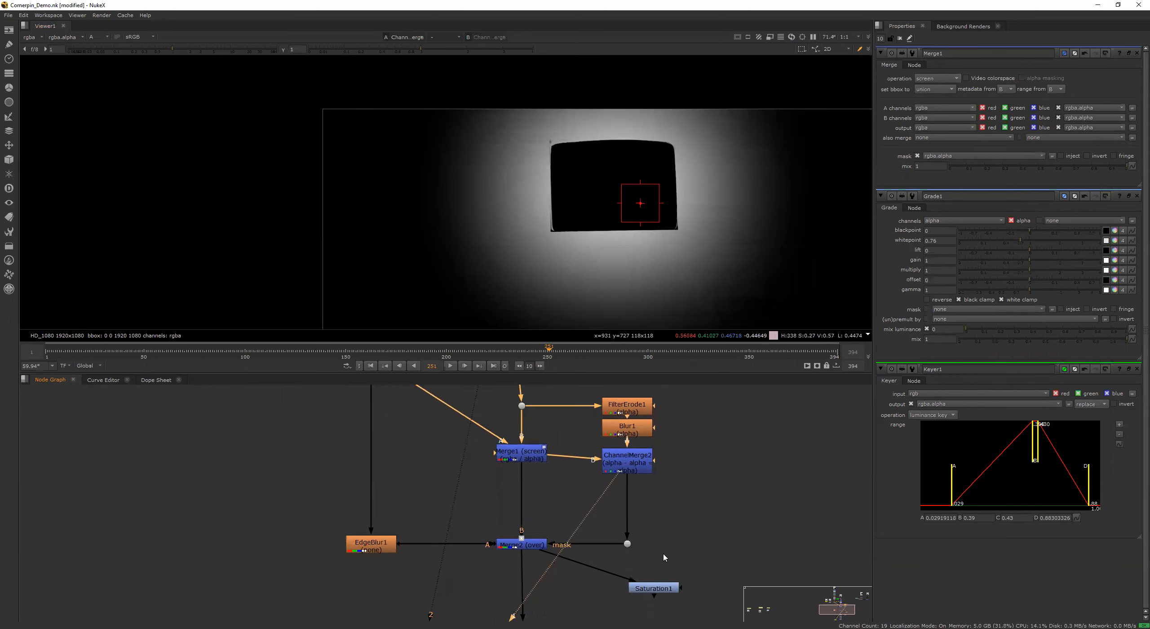
# Step: Display Merge2 and switch between its alpha and full color around the TV
pyautogui.moveTo(664, 557); pyautogui.dragTo(667, 547, button='middle')
pyautogui.click(524, 533)
pyautogui.press('1')
pyautogui.press('a')
pyautogui.press('a')
pyautogui.scroll(3, 706, 200)
pyautogui.press('a')
pyautogui.scroll(-2, 643, 221)
# Step: Compare EdgeBlur1's output with the Merge2 composite and inspect the glow around the TV
pyautogui.moveTo(475, 531); pyautogui.dragTo(581, 579, button='middle')
pyautogui.click(484, 580)
pyautogui.press('1')
pyautogui.click(635, 580)
pyautogui.press('1')
pyautogui.scroll(-3, 629, 224)
pyautogui.scroll(2, 615, 212)
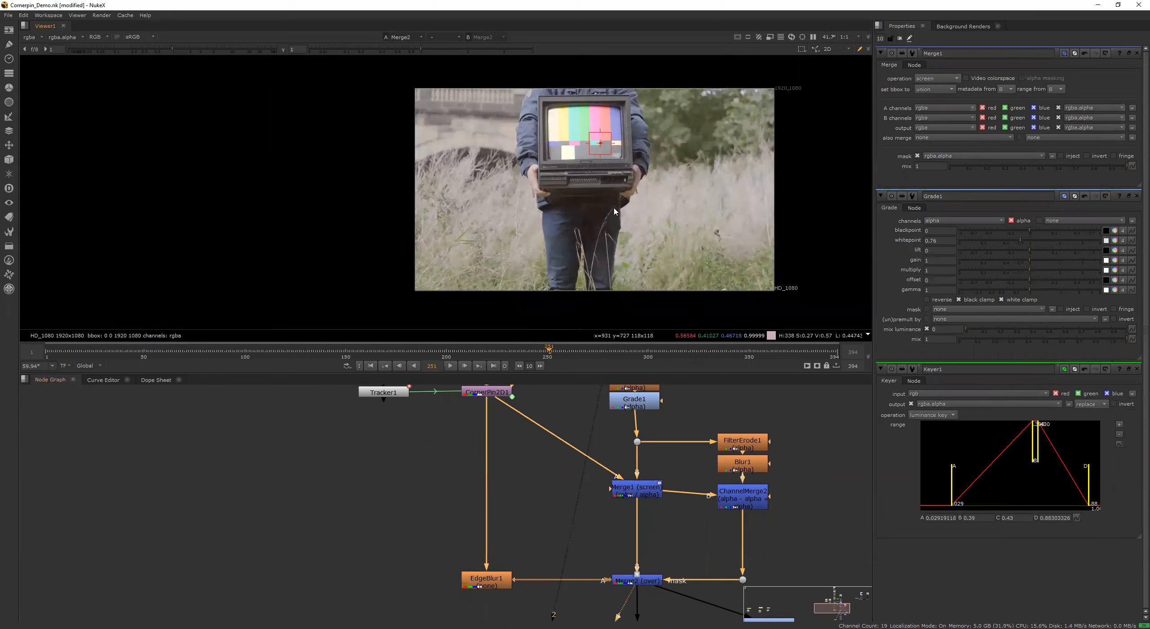
pyautogui.scroll(4, 618, 210)
pyautogui.scroll(-2, 627, 207)
pyautogui.scroll(1, 633, 206)
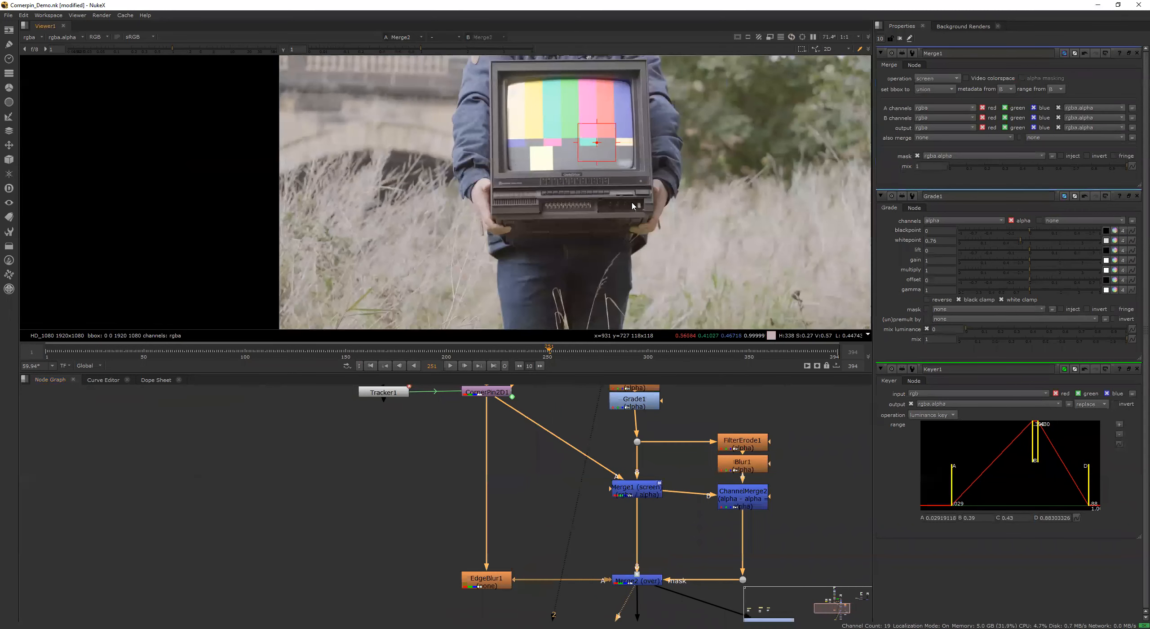
pyautogui.scroll(-5, 652, 204)
pyautogui.scroll(-3, 540, 462)
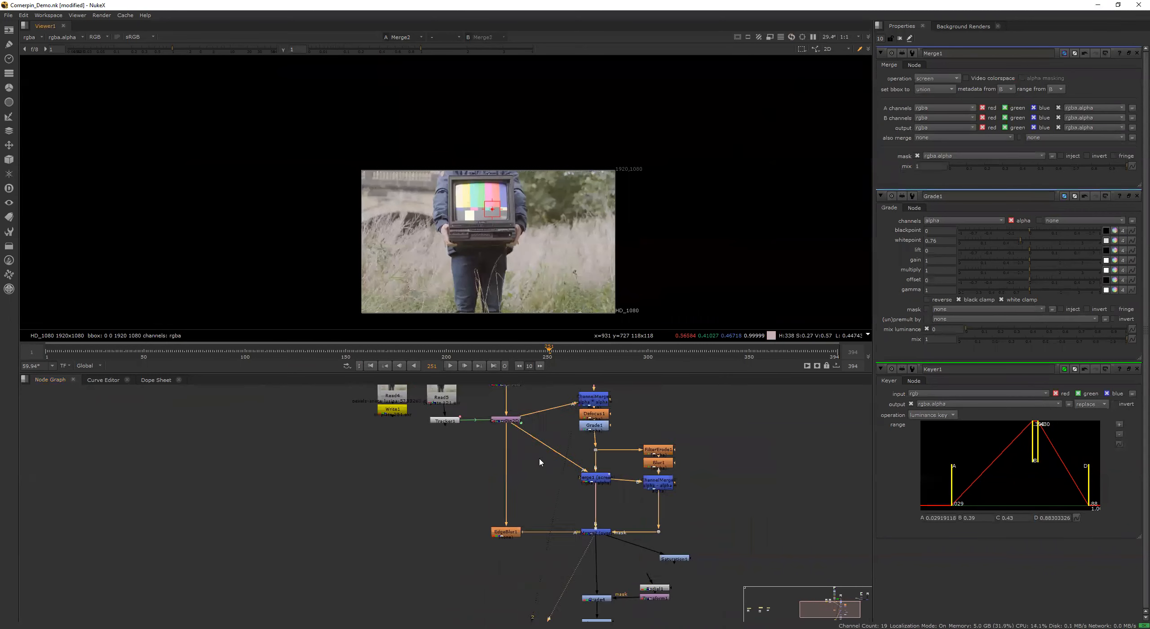
# Step: Look over the node graph from Merge2 up to the ColorBars1 chain
pyautogui.scroll(-3, 540, 462)
pyautogui.scroll(3, 552, 423)
pyautogui.scroll(2, 560, 397)
pyautogui.moveTo(560, 397)
pyautogui.mouseDown()
pyautogui.moveTo(529, 391)
pyautogui.moveTo(552, 386)
pyautogui.mouseUp()
pyautogui.moveTo(479, 404); pyautogui.dragTo(683, 572)
pyautogui.scroll(-4, 639, 432)
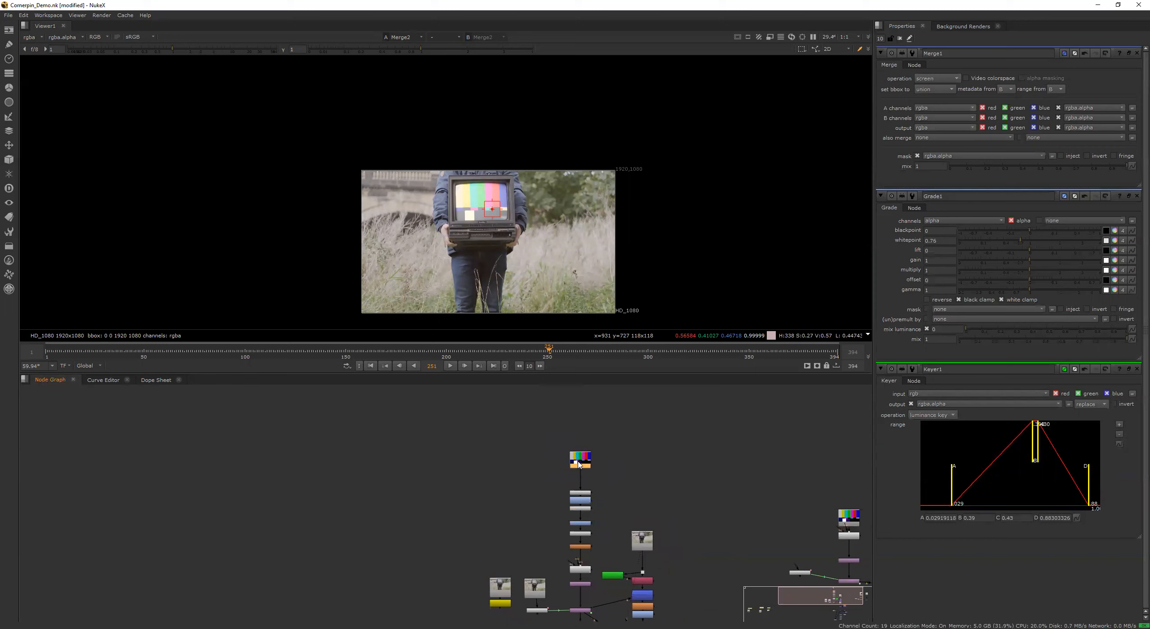
pyautogui.scroll(-2, 580, 465)
pyautogui.scroll(4, 643, 539)
# Step: Display the vignette result of Grade4, followed by the final ColorLookup at the end of the grading chain
pyautogui.moveTo(642, 539); pyautogui.dragTo(555, 432)
pyautogui.press('2')
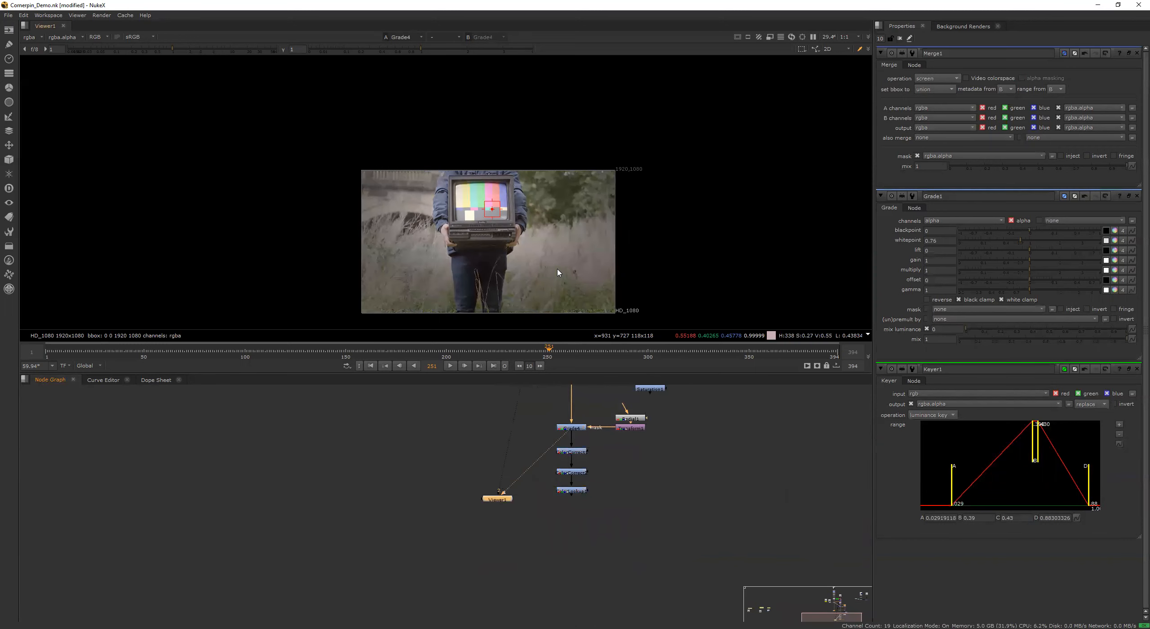
pyautogui.scroll(2, 560, 271)
pyautogui.scroll(-2, 596, 251)
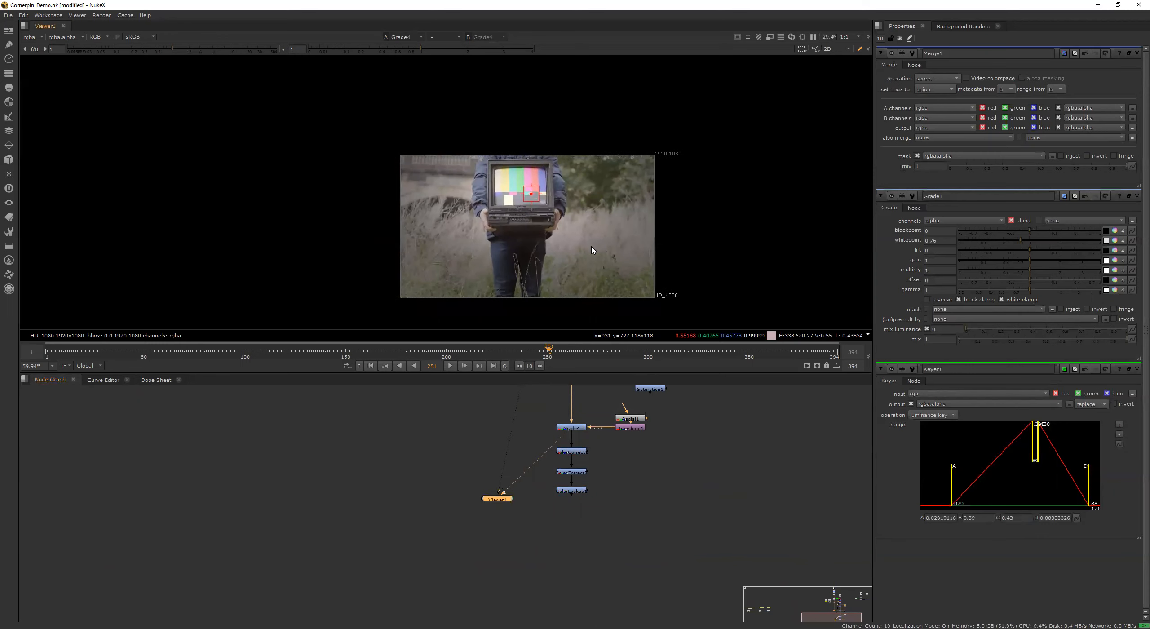
pyautogui.scroll(-2, 634, 504)
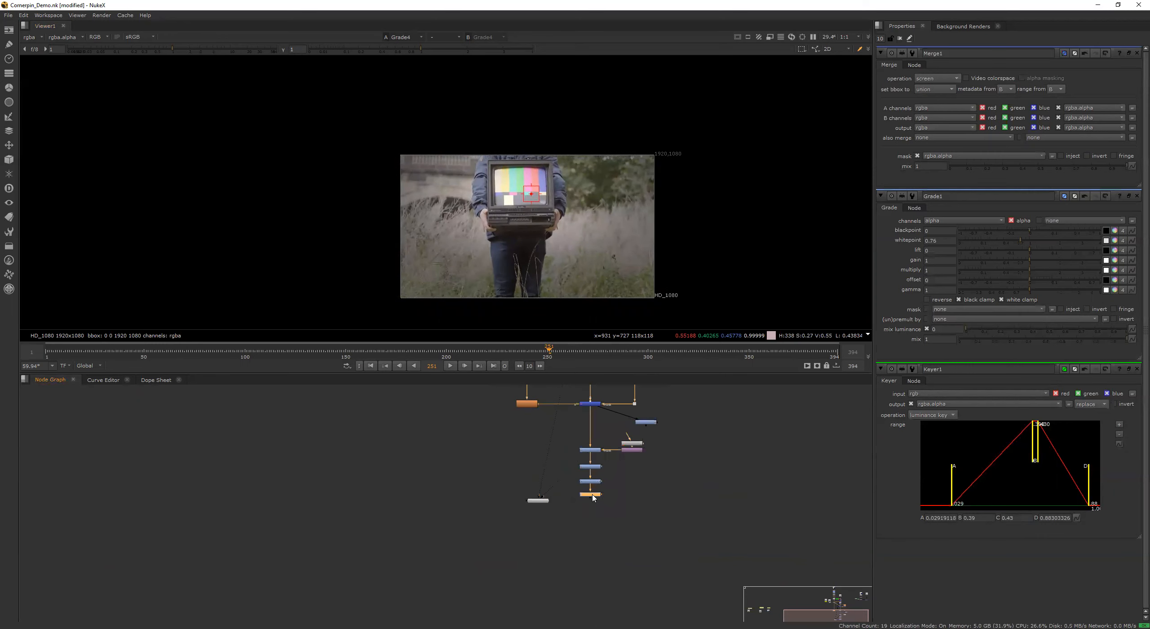
pyautogui.press('1')
pyautogui.scroll(-2, 632, 493)
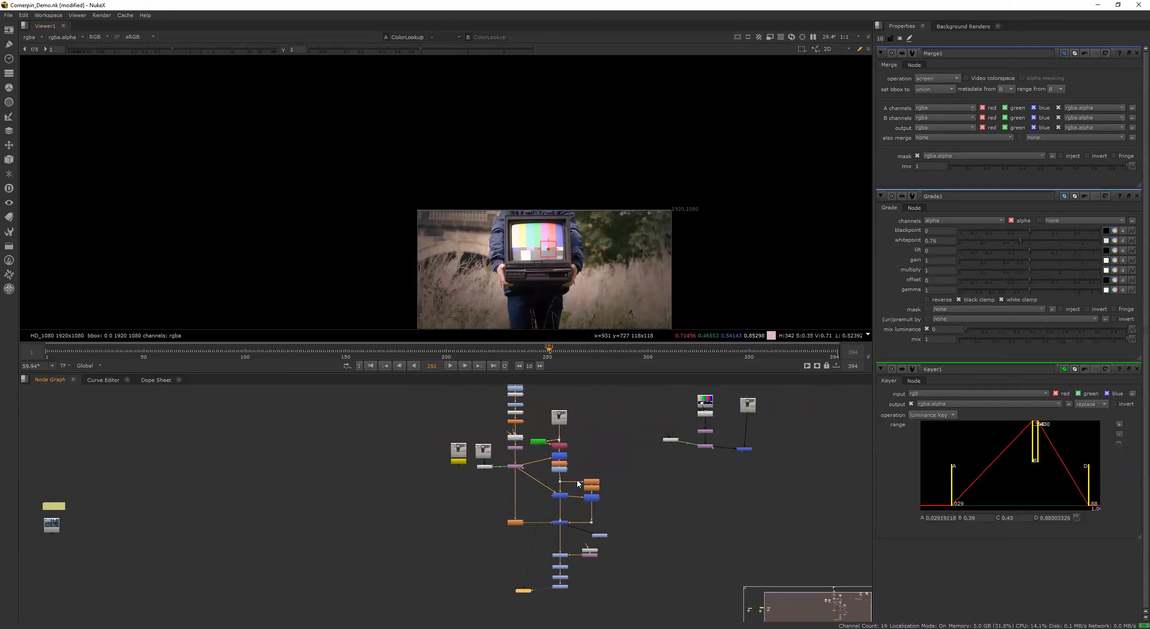
# Step: Compare the original Read6 plate with the final graded ColorLookup composite in the viewer
pyautogui.click(581, 449)
pyautogui.press('1')
pyautogui.scroll(3, 607, 275)
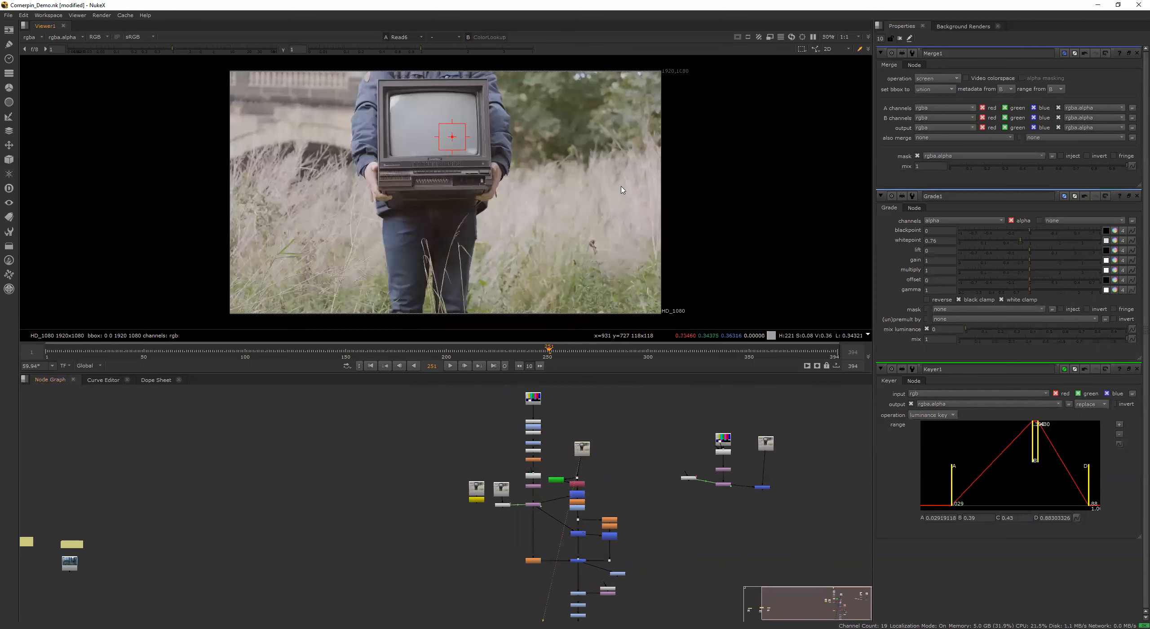
pyautogui.press('2')
pyautogui.scroll(-3, 581, 200)
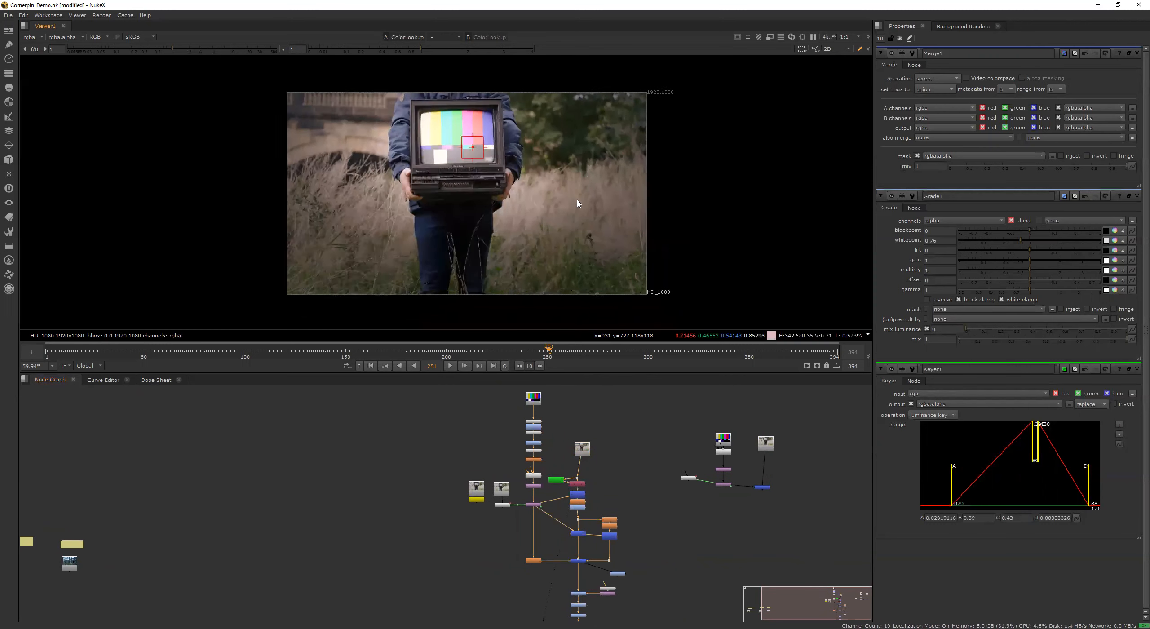
pyautogui.press('1')
pyautogui.press('2')
pyautogui.press('1')
pyautogui.press('2')
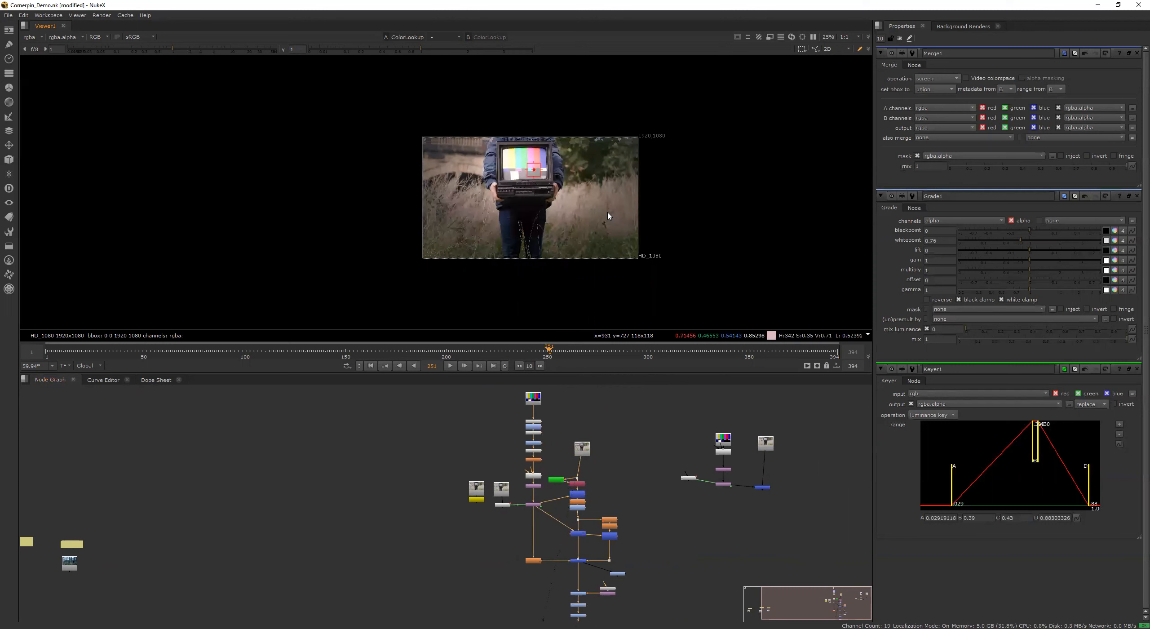